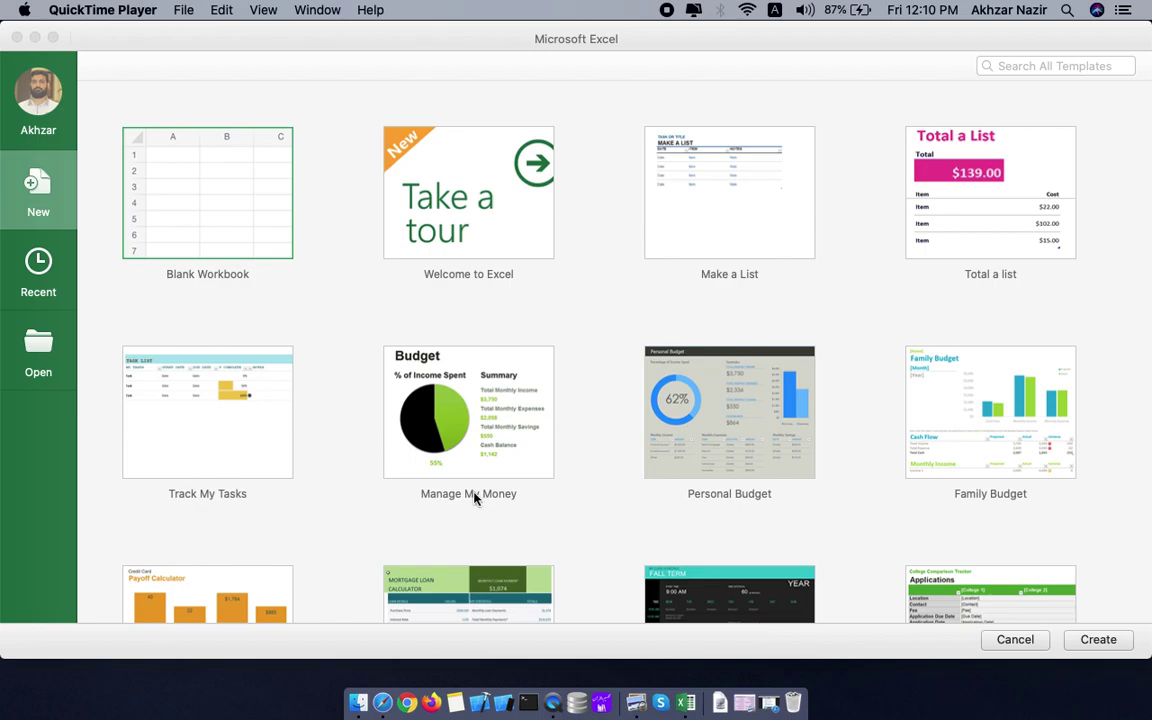
Step: Find Daily Schedule in the template gallery and create a new workbook from it
{"action": "left_click", "coordinate": [130, 41]}
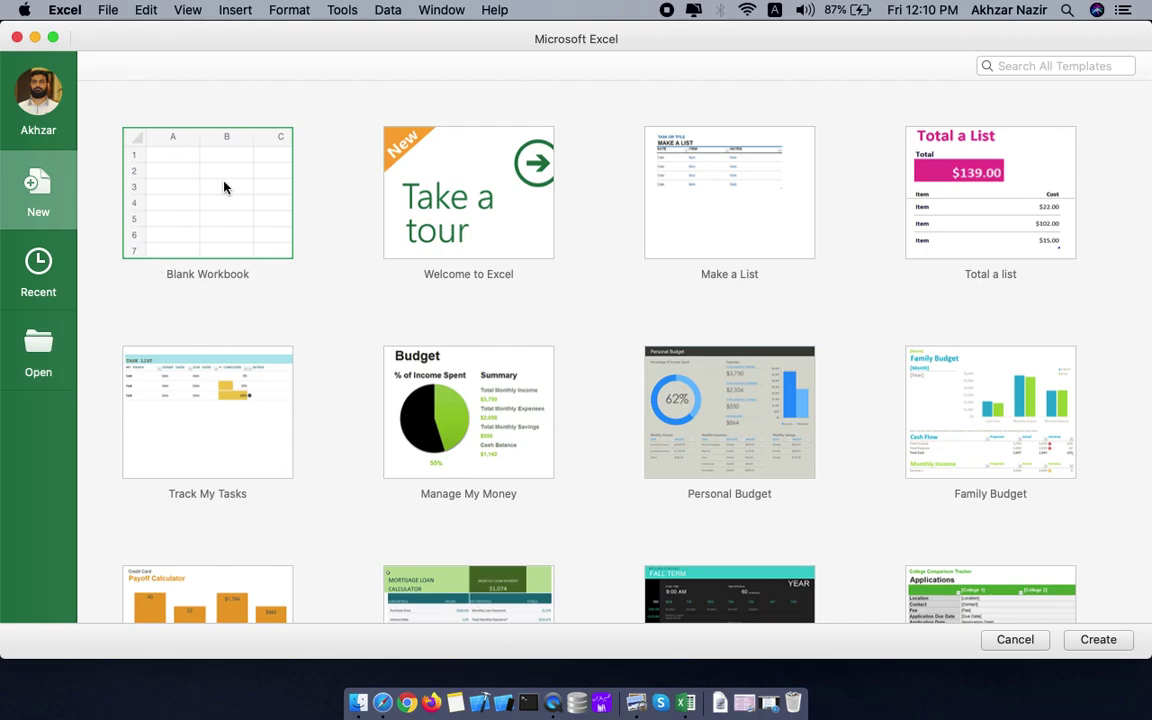
{"action": "scroll", "coordinate": [537, 494], "scroll_direction": "down", "scroll_amount": 2}
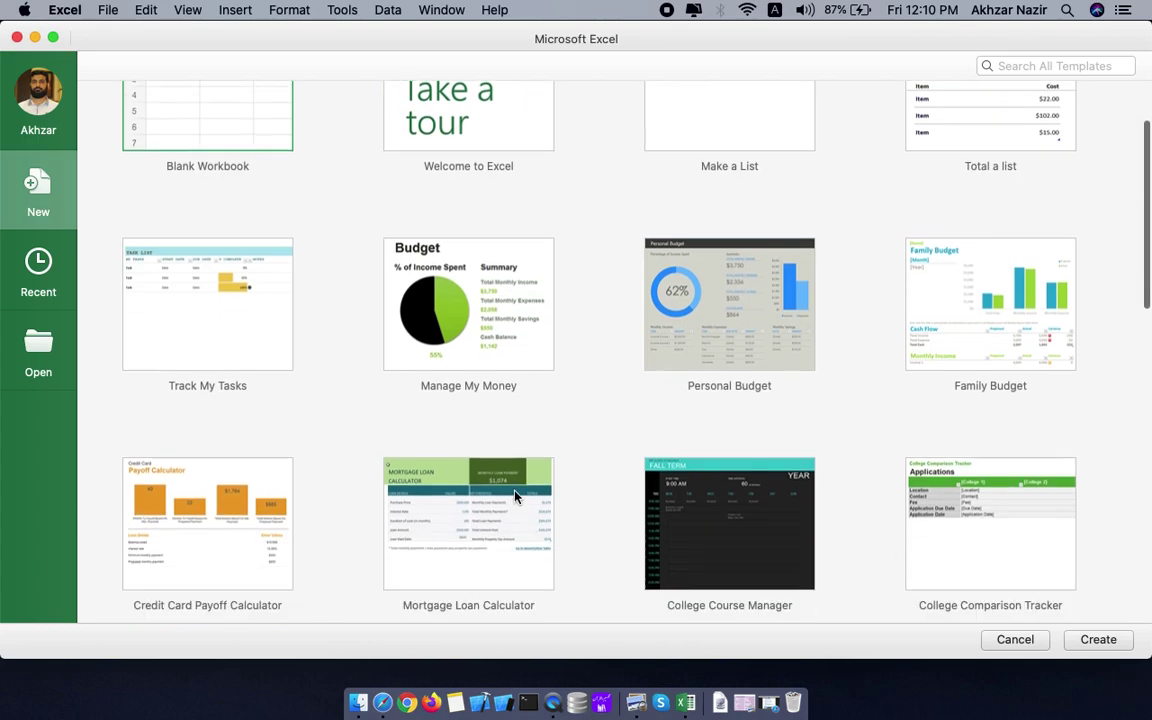
{"action": "scroll", "coordinate": [530, 495], "scroll_direction": "down", "scroll_amount": 5}
{"action": "scroll", "coordinate": [520, 496], "scroll_direction": "down", "scroll_amount": 5}
{"action": "scroll", "coordinate": [515, 496], "scroll_direction": "down", "scroll_amount": 2}
{"action": "scroll", "coordinate": [514, 496], "scroll_direction": "up", "scroll_amount": 4}
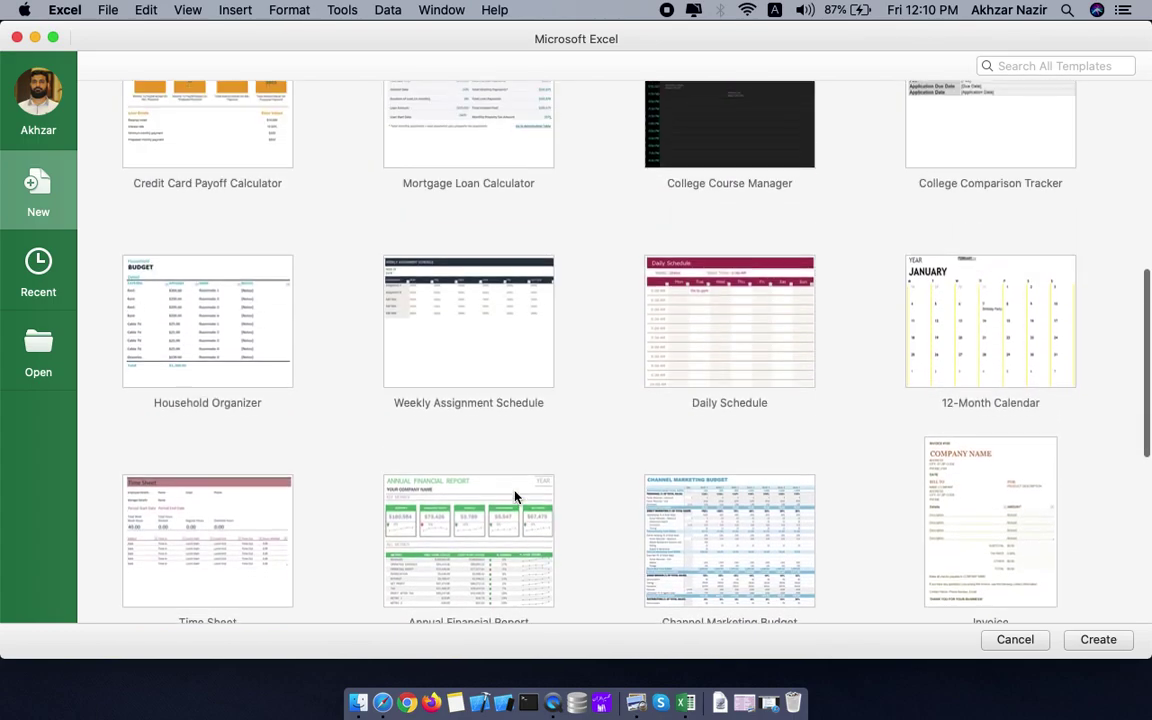
{"action": "scroll", "coordinate": [517, 496], "scroll_direction": "up", "scroll_amount": 2}
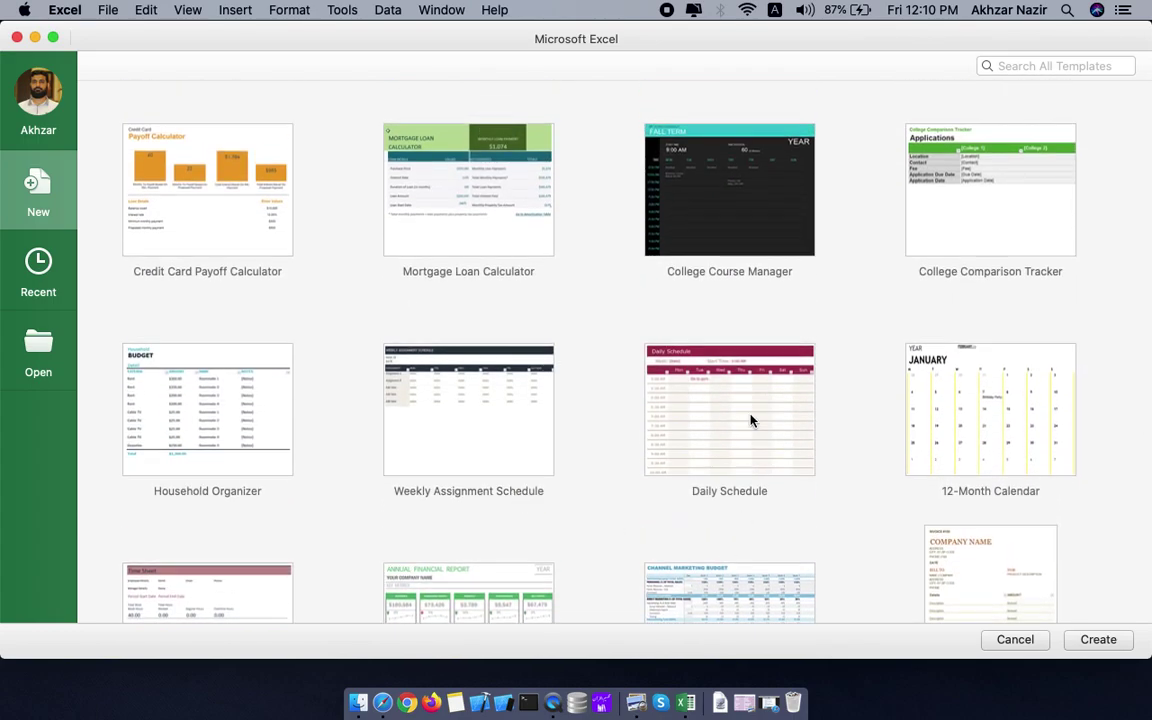
{"action": "double_click", "coordinate": [752, 420]}
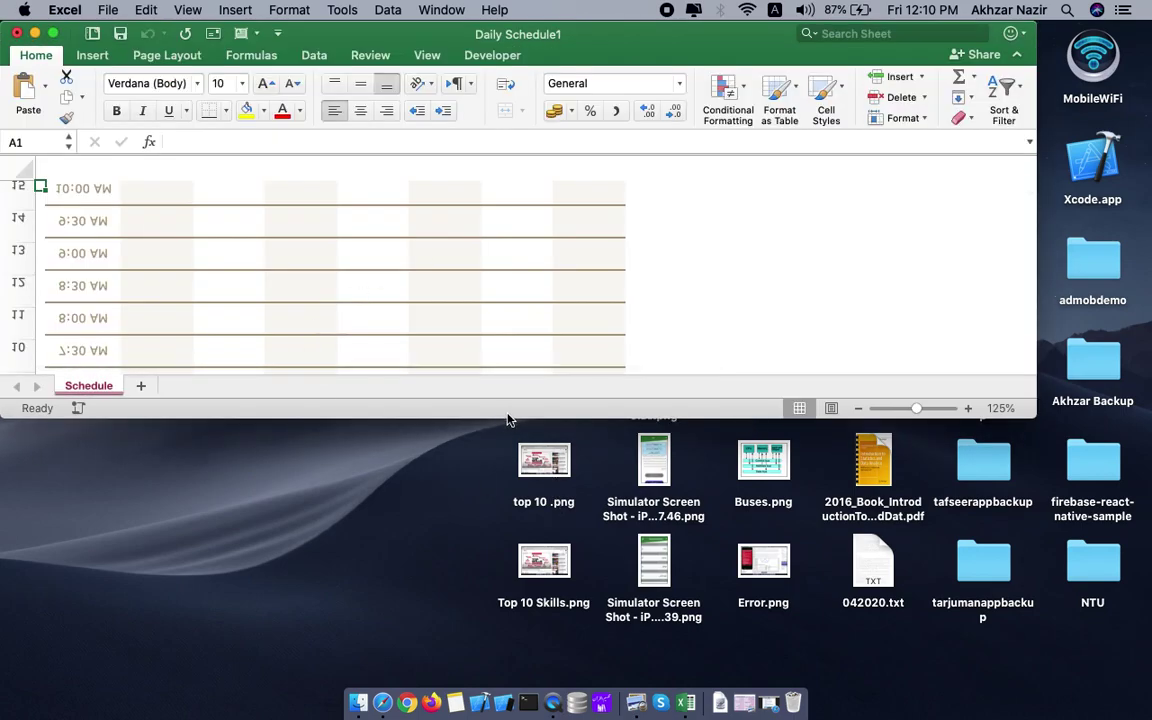
Step: Enlarge the Daily Schedule1 window and scroll through more of its time slots
{"action": "left_click_drag", "start_coordinate": [505, 417], "coordinate": [549, 674]}
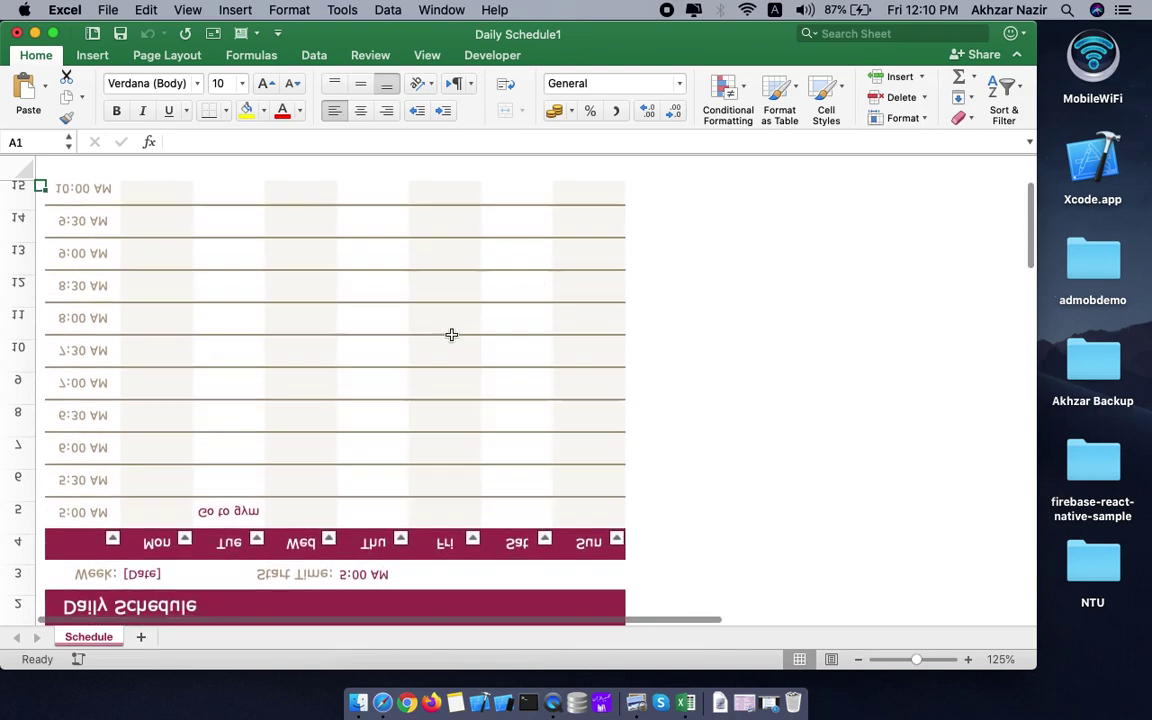
{"action": "left_click_drag", "start_coordinate": [450, 334], "coordinate": [496, 10]}
{"action": "left_click", "coordinate": [733, 401]}
{"action": "left_click_drag", "start_coordinate": [374, 333], "coordinate": [668, 375]}
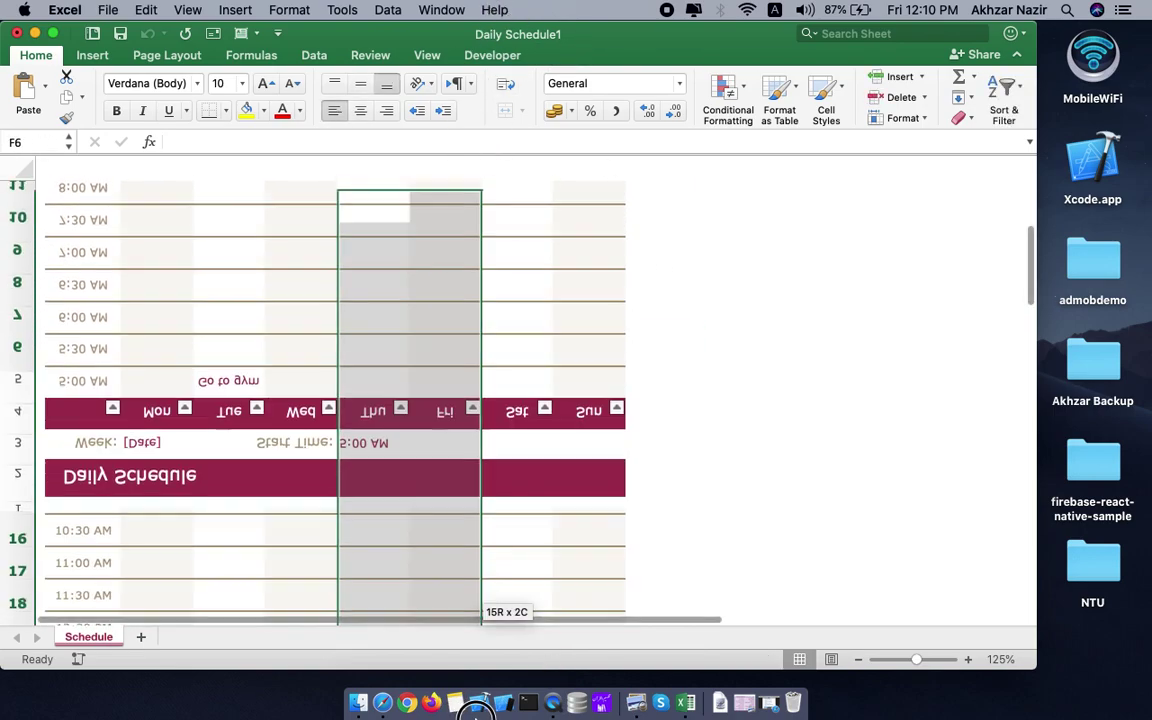
{"action": "left_click", "coordinate": [746, 380]}
{"action": "scroll", "coordinate": [334, 369], "scroll_direction": "up", "scroll_amount": 5}
{"action": "scroll", "coordinate": [334, 369], "scroll_direction": "up", "scroll_amount": 5}
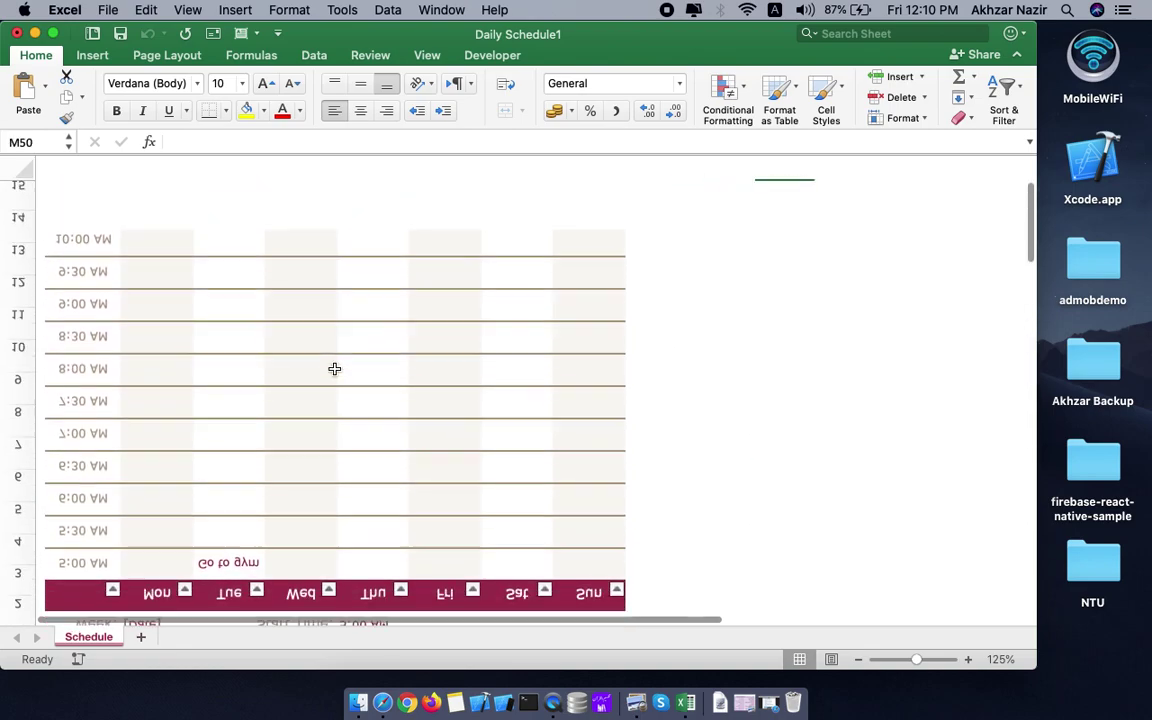
{"action": "scroll", "coordinate": [334, 369], "scroll_direction": "down", "scroll_amount": 10}
{"action": "scroll", "coordinate": [334, 369], "scroll_direction": "down", "scroll_amount": 15}
{"action": "scroll", "coordinate": [334, 369], "scroll_direction": "up", "scroll_amount": 15}
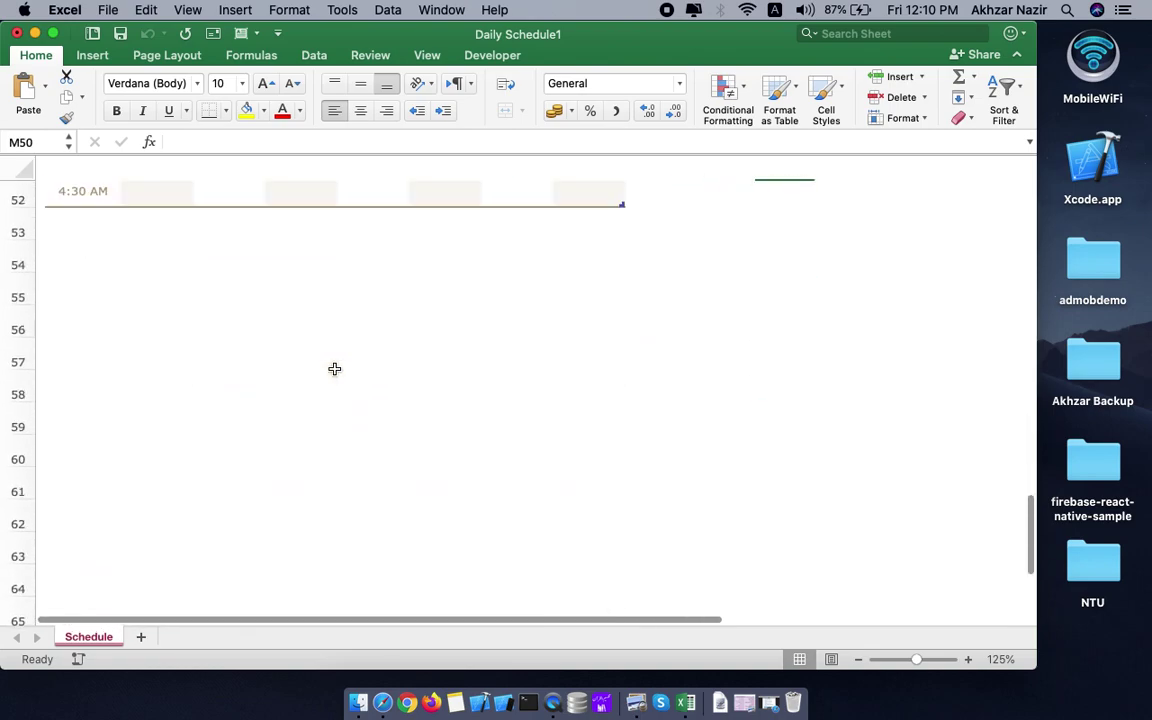
{"action": "scroll", "coordinate": [334, 369], "scroll_direction": "up", "scroll_amount": 5}
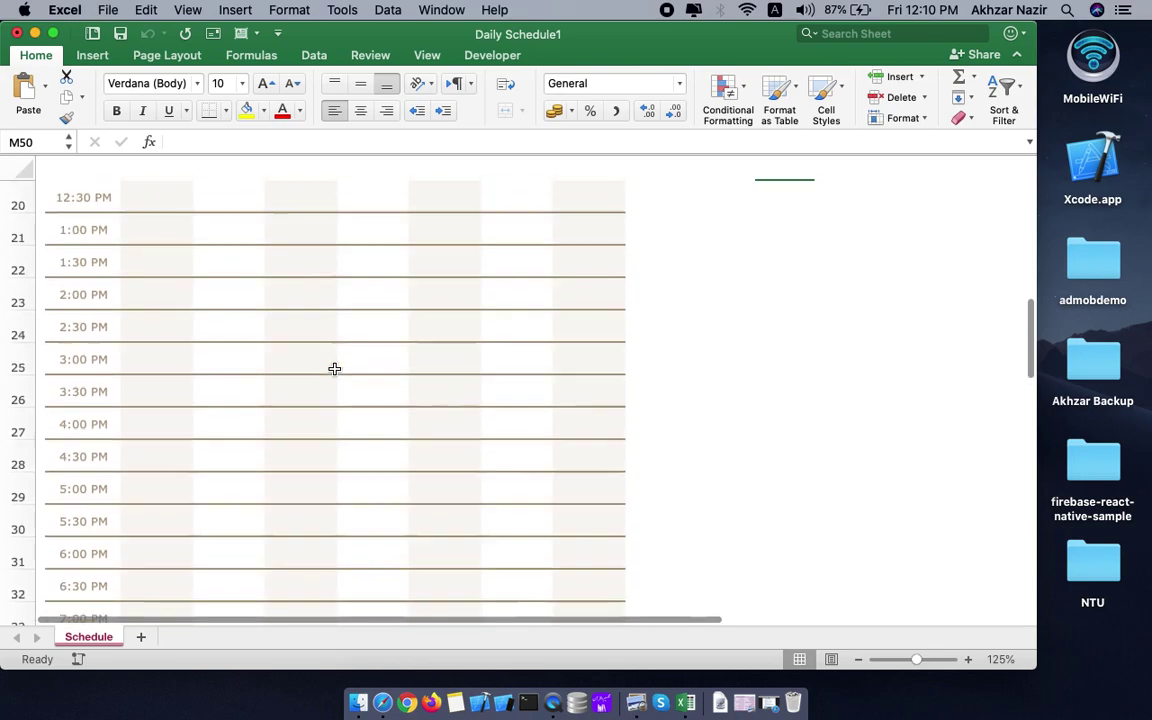
{"action": "scroll", "coordinate": [334, 369], "scroll_direction": "up", "scroll_amount": 5}
{"action": "scroll", "coordinate": [334, 369], "scroll_direction": "up", "scroll_amount": 5}
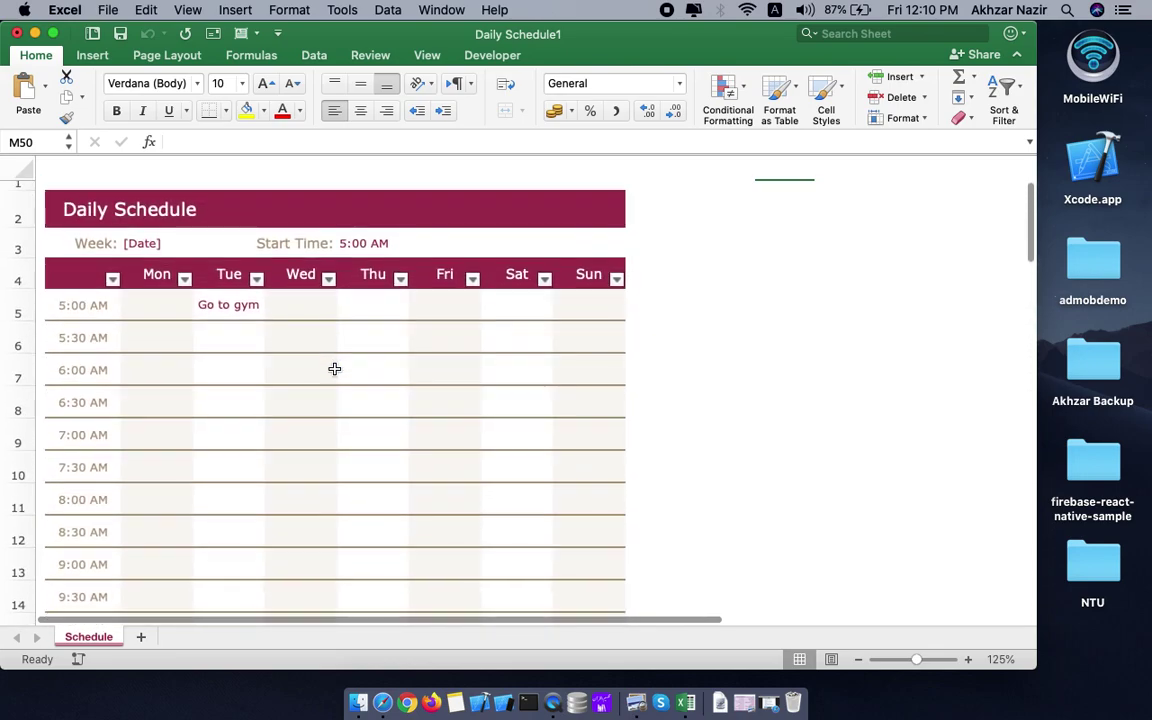
Step: Open and close the Mon filter, leave the Sun 5:00 AM slot blank, then open File
{"action": "left_click", "coordinate": [185, 280]}
{"action": "left_click", "coordinate": [185, 280]}
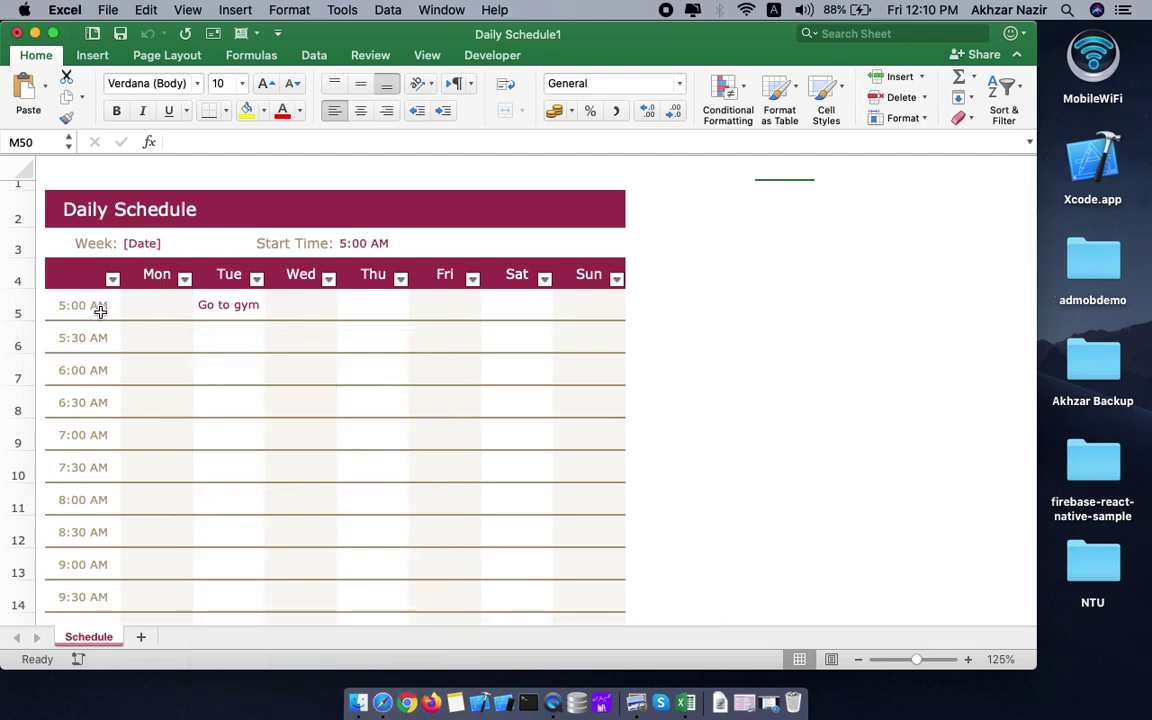
{"action": "double_click", "coordinate": [608, 313]}
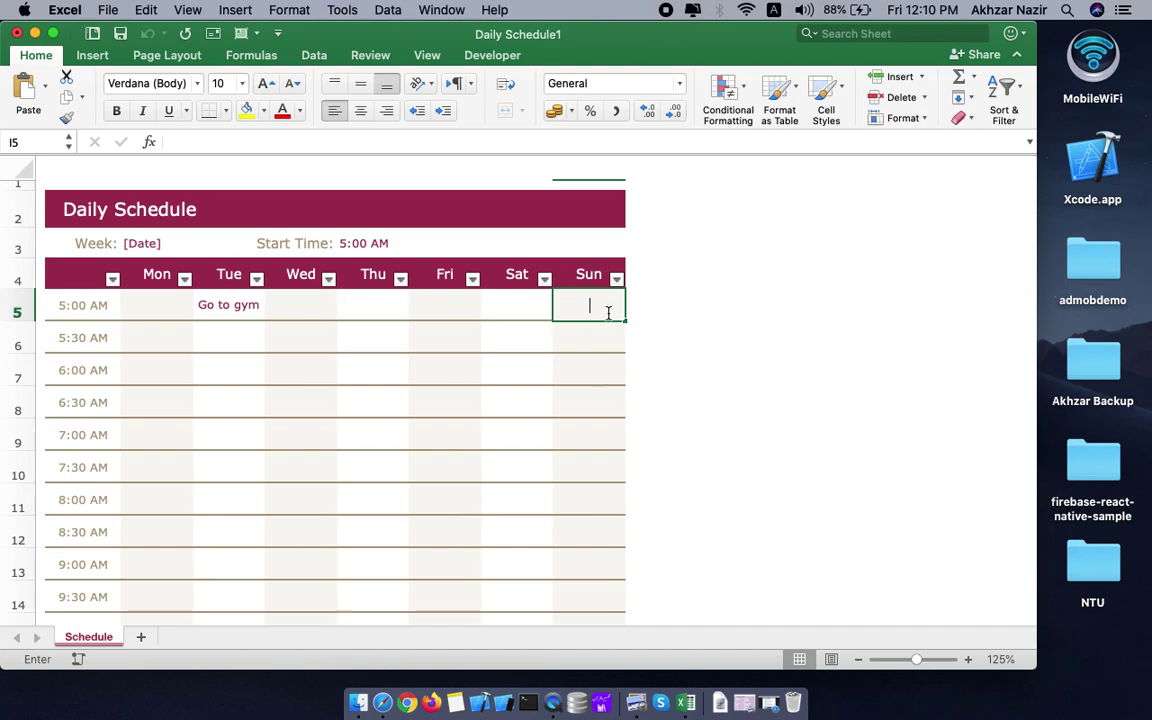
{"action": "left_click", "coordinate": [649, 300]}
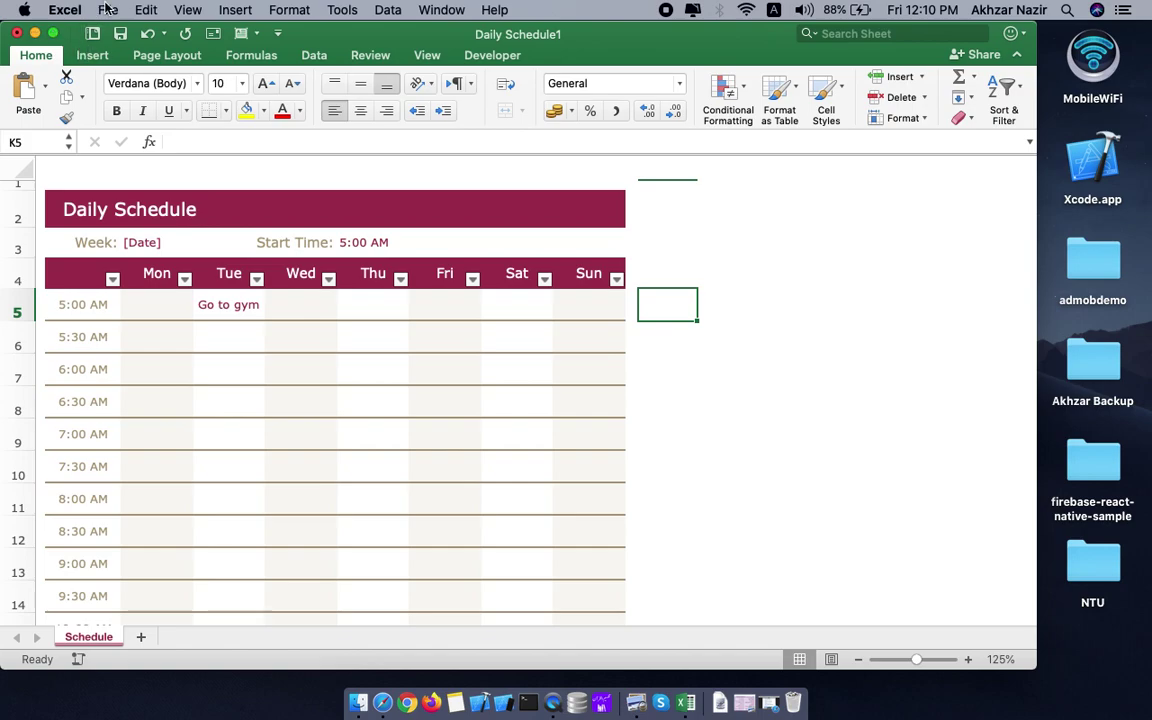
{"action": "left_click", "coordinate": [107, 9]}
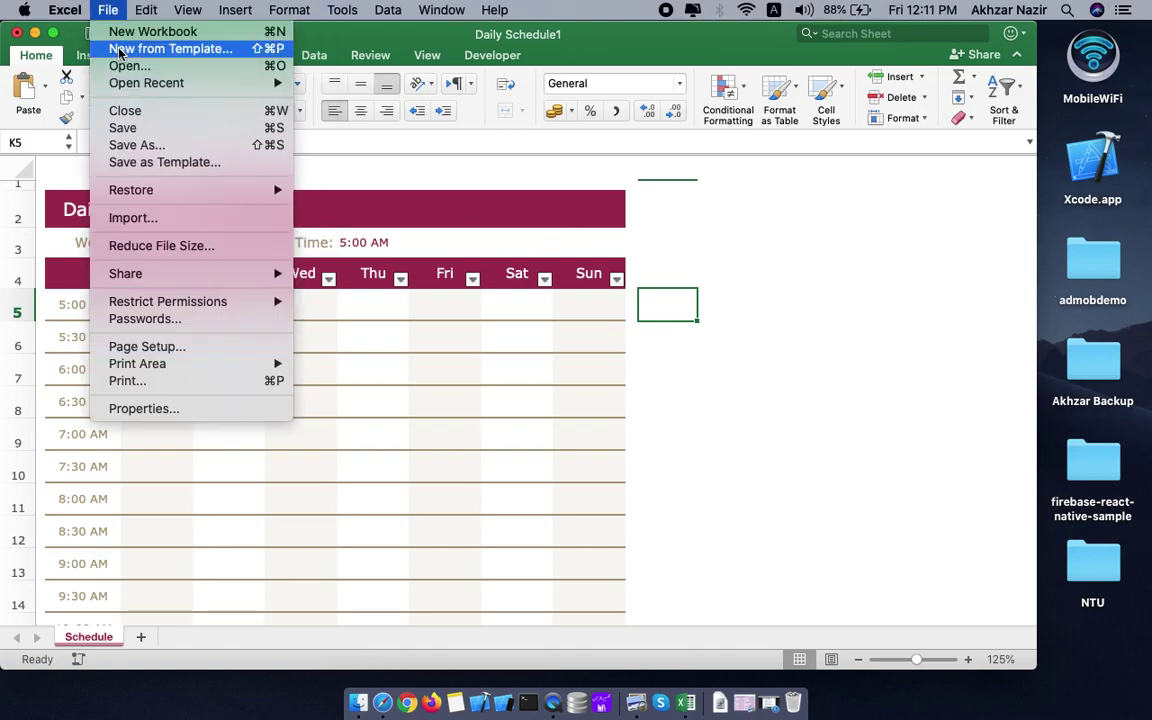
Step: Create a blank workbook from the template gallery and close Daily Schedule1 without saving
{"action": "left_click", "coordinate": [119, 49]}
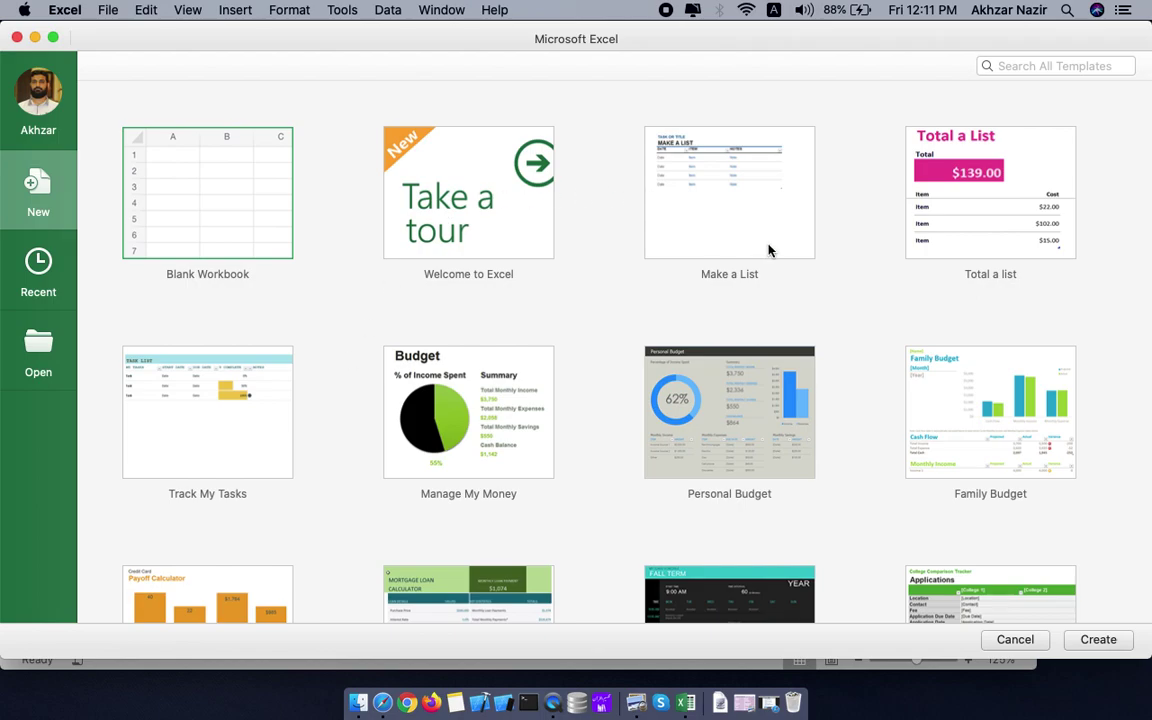
{"action": "scroll", "coordinate": [296, 495], "scroll_direction": "down", "scroll_amount": 10}
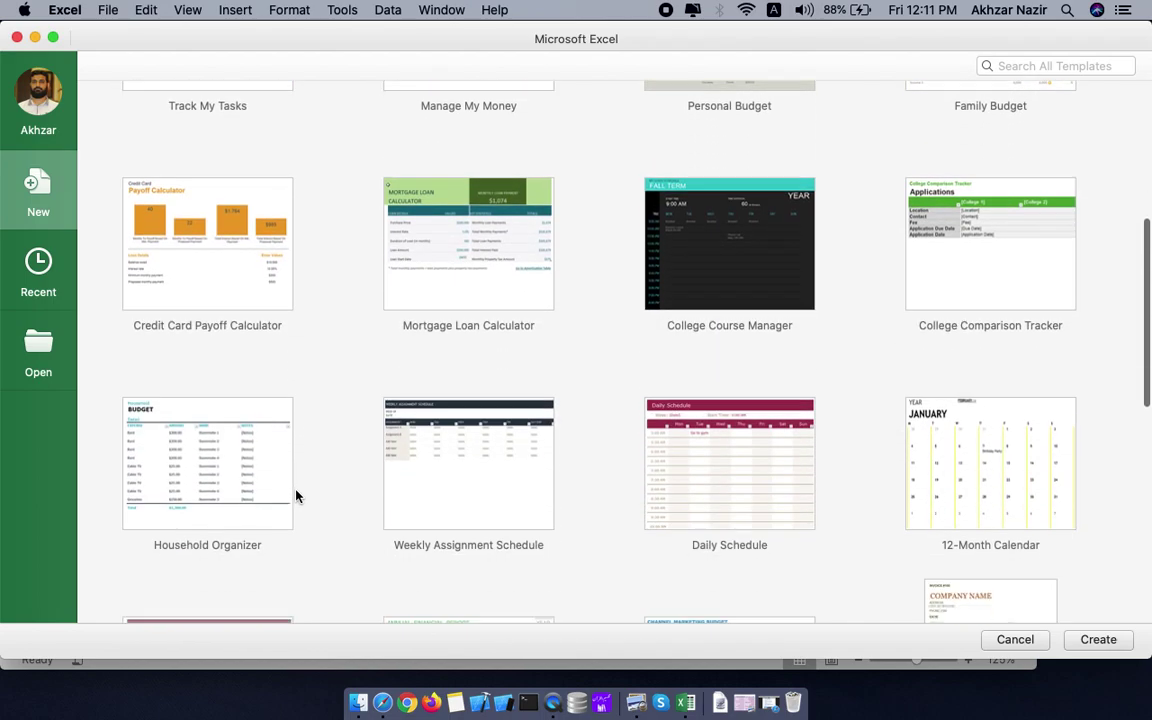
{"action": "scroll", "coordinate": [296, 495], "scroll_direction": "up", "scroll_amount": 10}
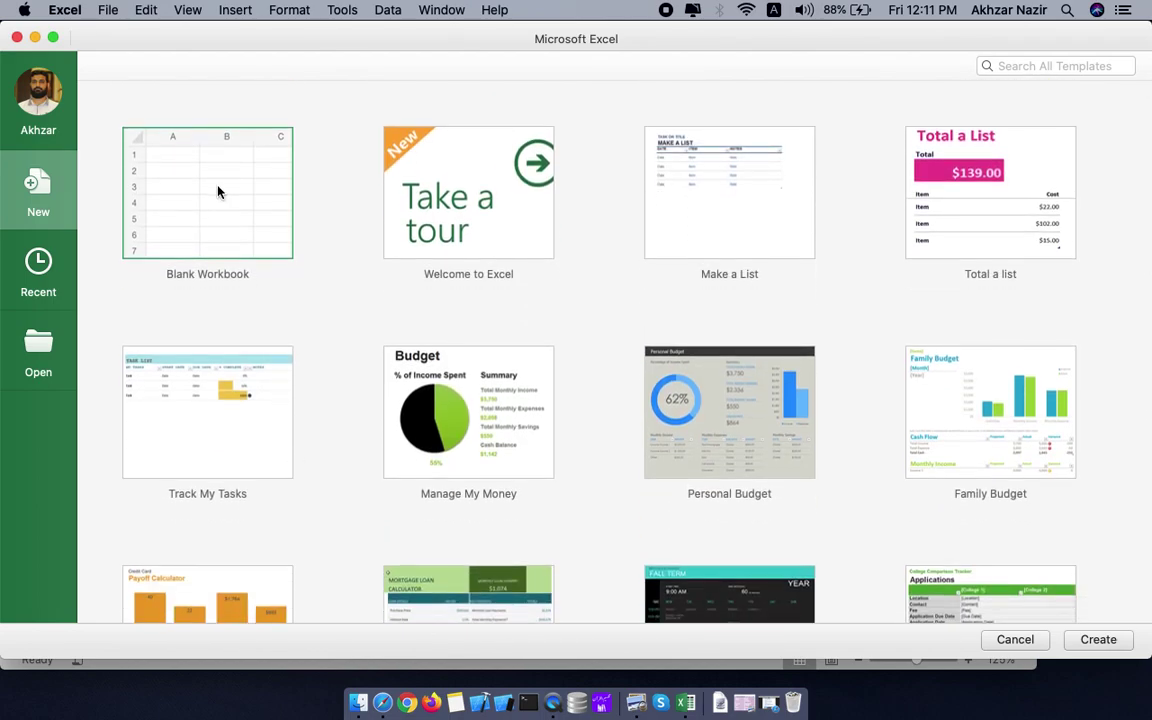
{"action": "double_click", "coordinate": [218, 191]}
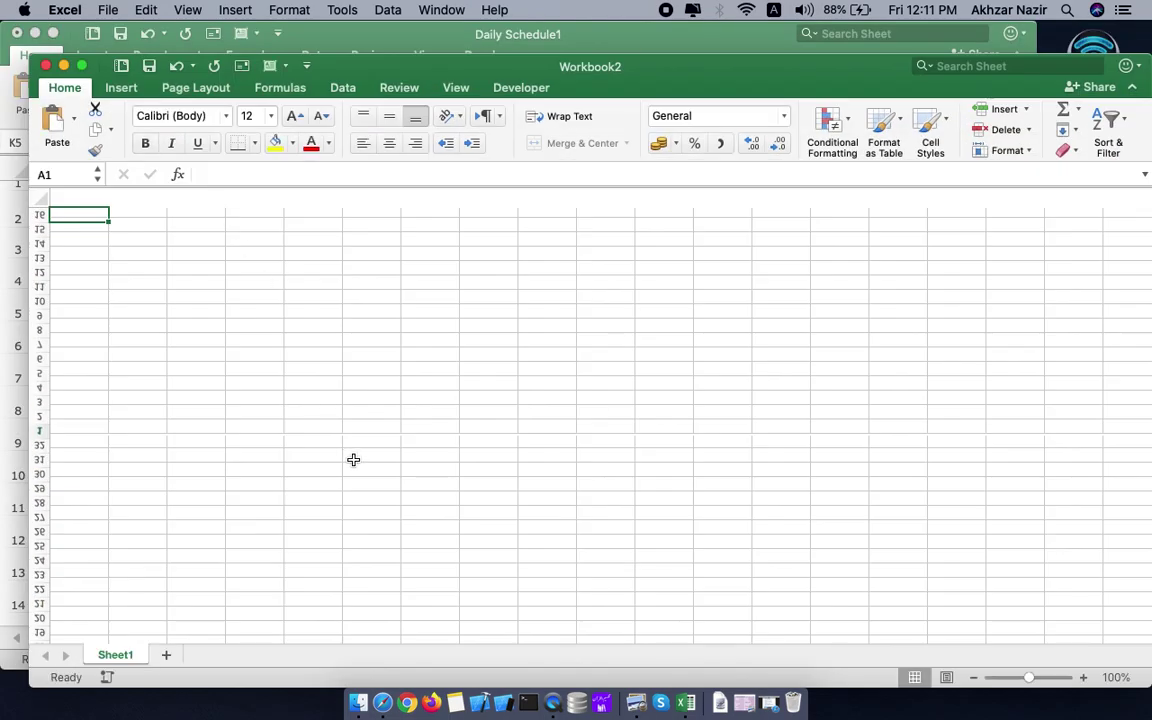
{"action": "left_click", "coordinate": [17, 33]}
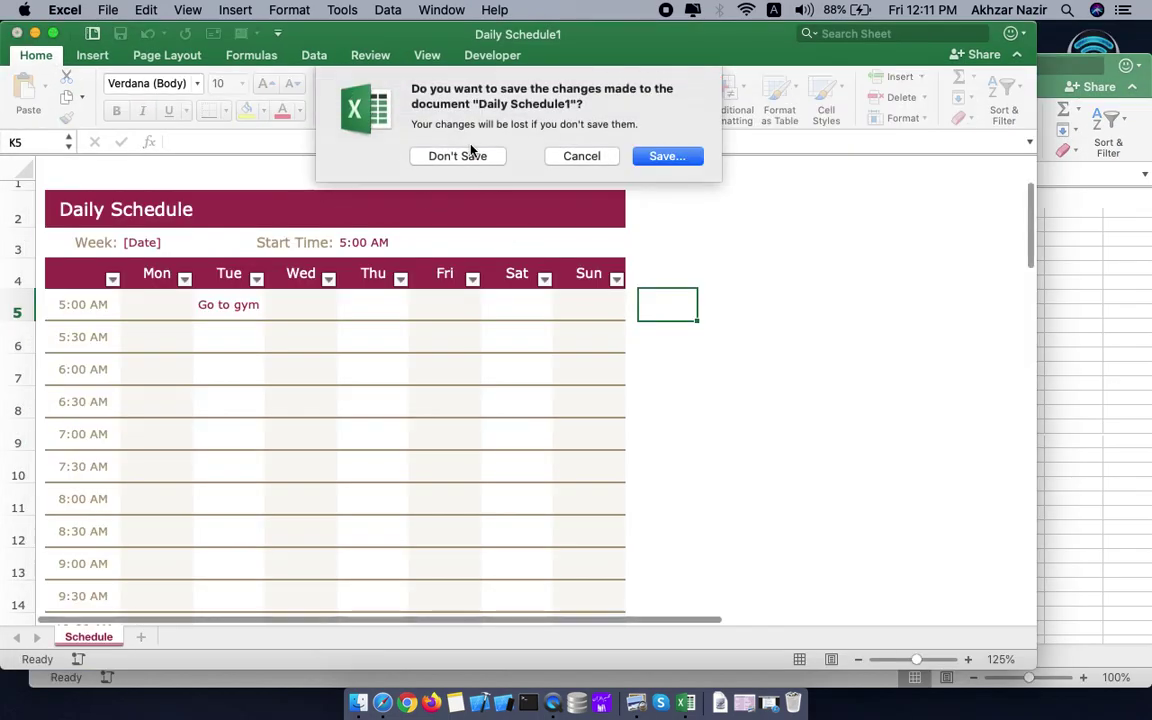
{"action": "left_click", "coordinate": [440, 157]}
Step: Try several trial selections of the table block, from D5:L26 to C5:K28
{"action": "left_click", "coordinate": [436, 414]}
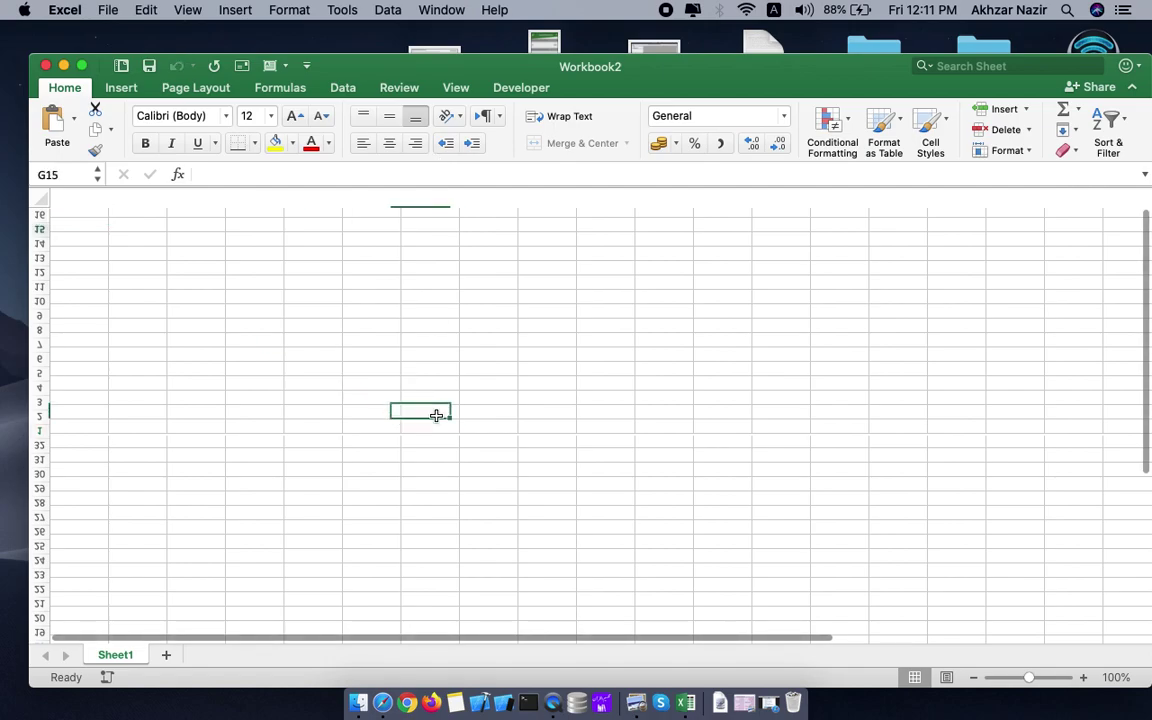
{"action": "scroll", "coordinate": [257, 284], "scroll_direction": "up", "scroll_amount": 2}
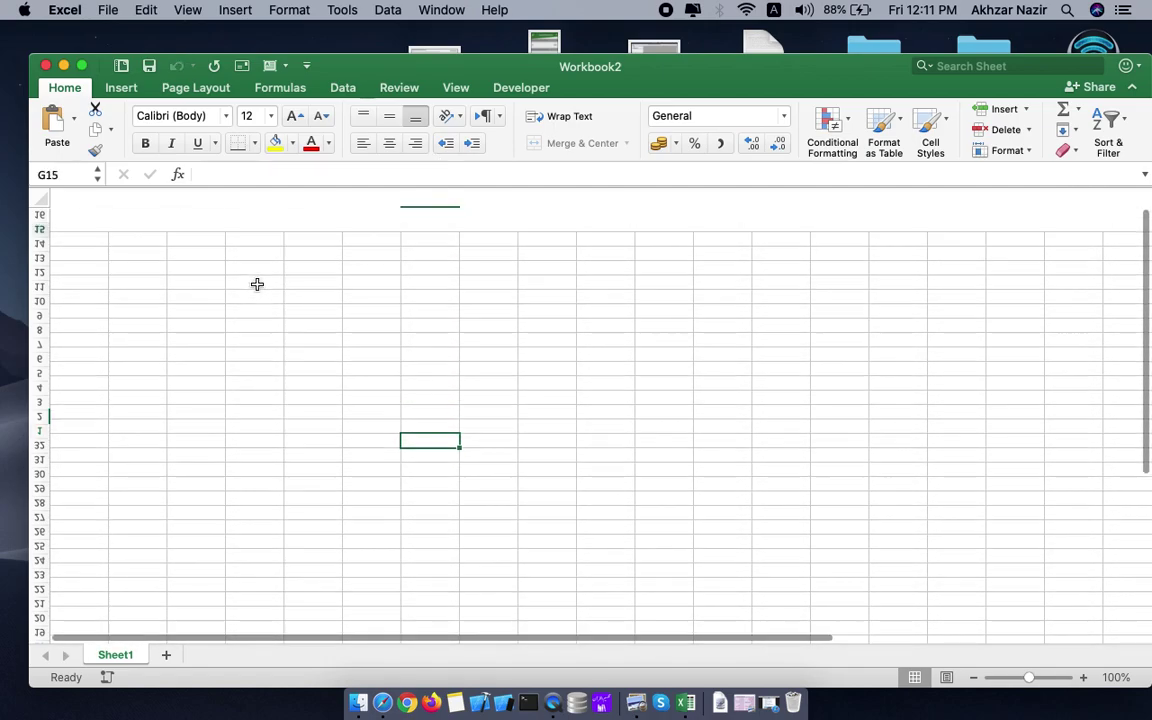
{"action": "scroll", "coordinate": [257, 284], "scroll_direction": "down", "scroll_amount": 10}
{"action": "scroll", "coordinate": [257, 284], "scroll_direction": "up", "scroll_amount": 5}
{"action": "scroll", "coordinate": [257, 284], "scroll_direction": "up", "scroll_amount": 10}
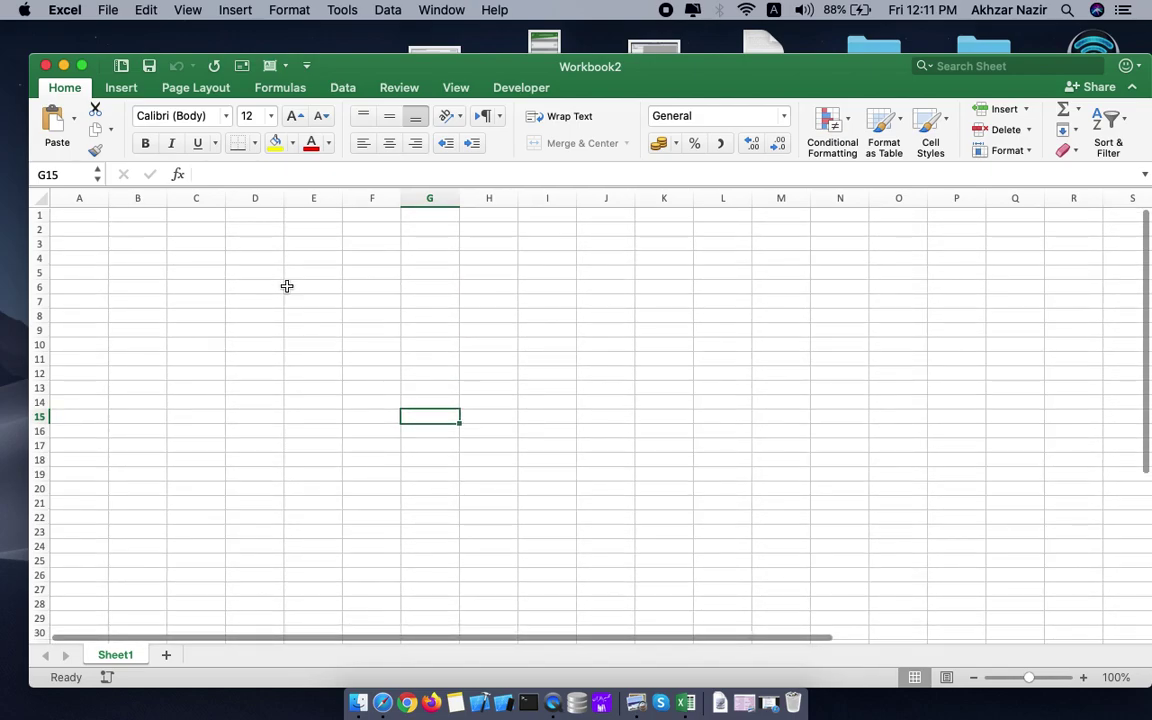
{"action": "left_click_drag", "start_coordinate": [274, 273], "coordinate": [704, 575]}
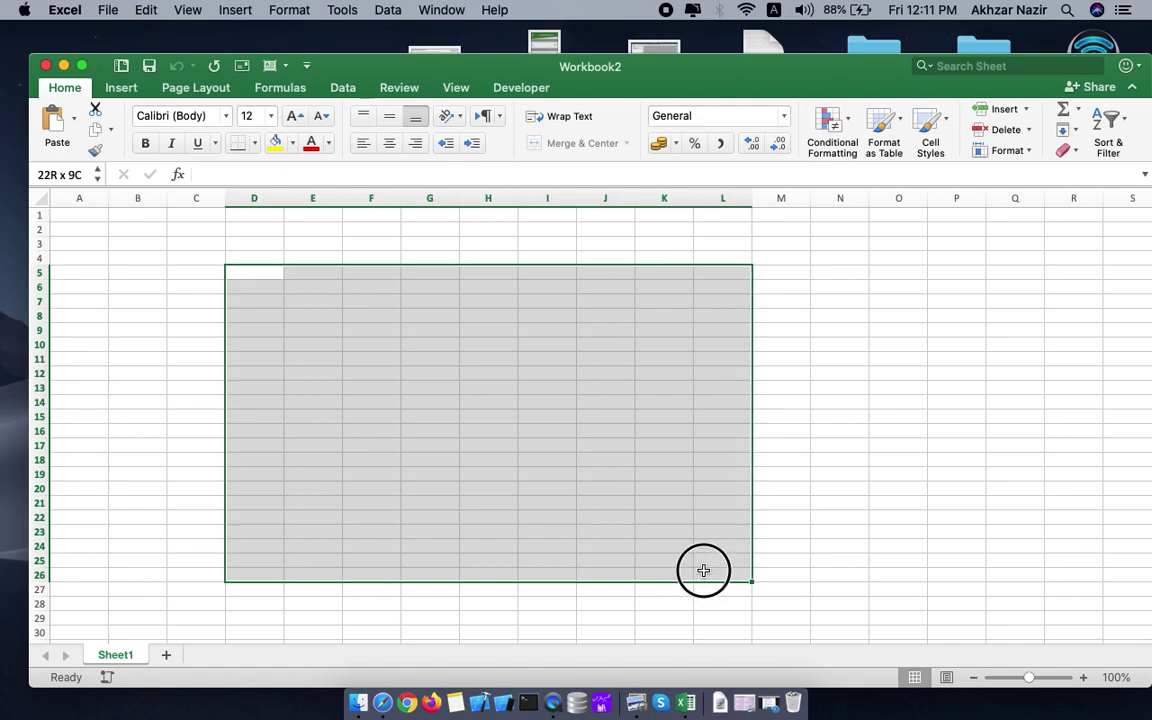
{"action": "left_click_drag", "start_coordinate": [704, 575], "coordinate": [703, 570]}
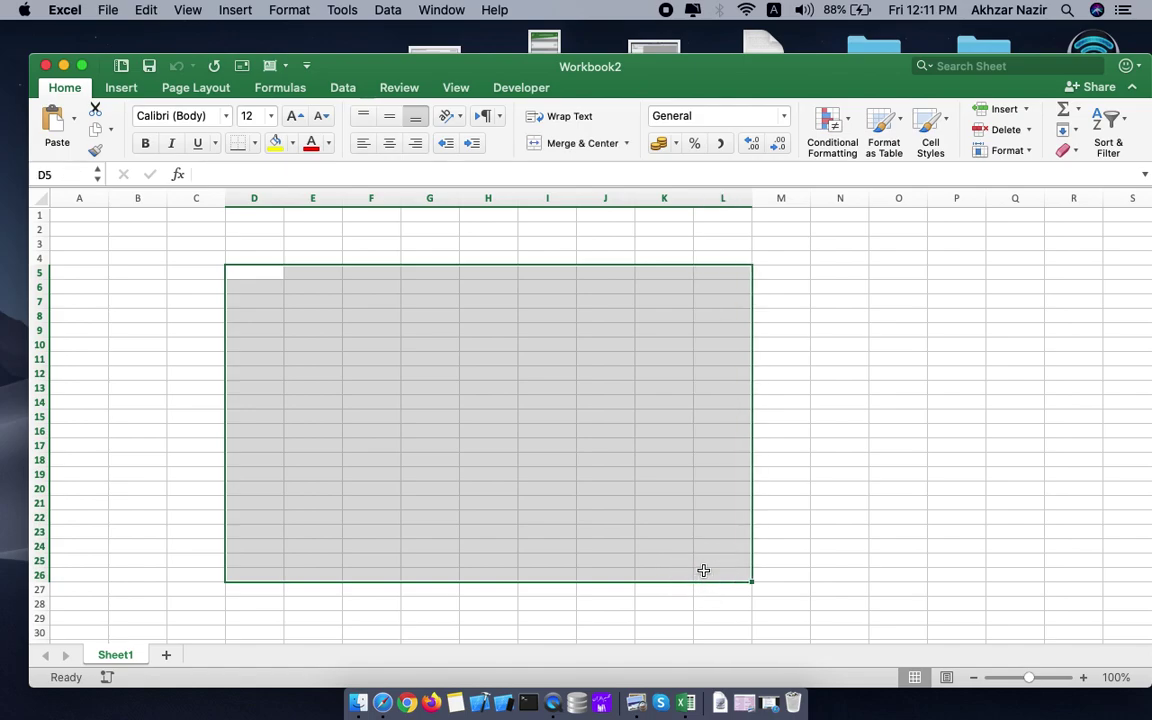
{"action": "left_click", "coordinate": [178, 273]}
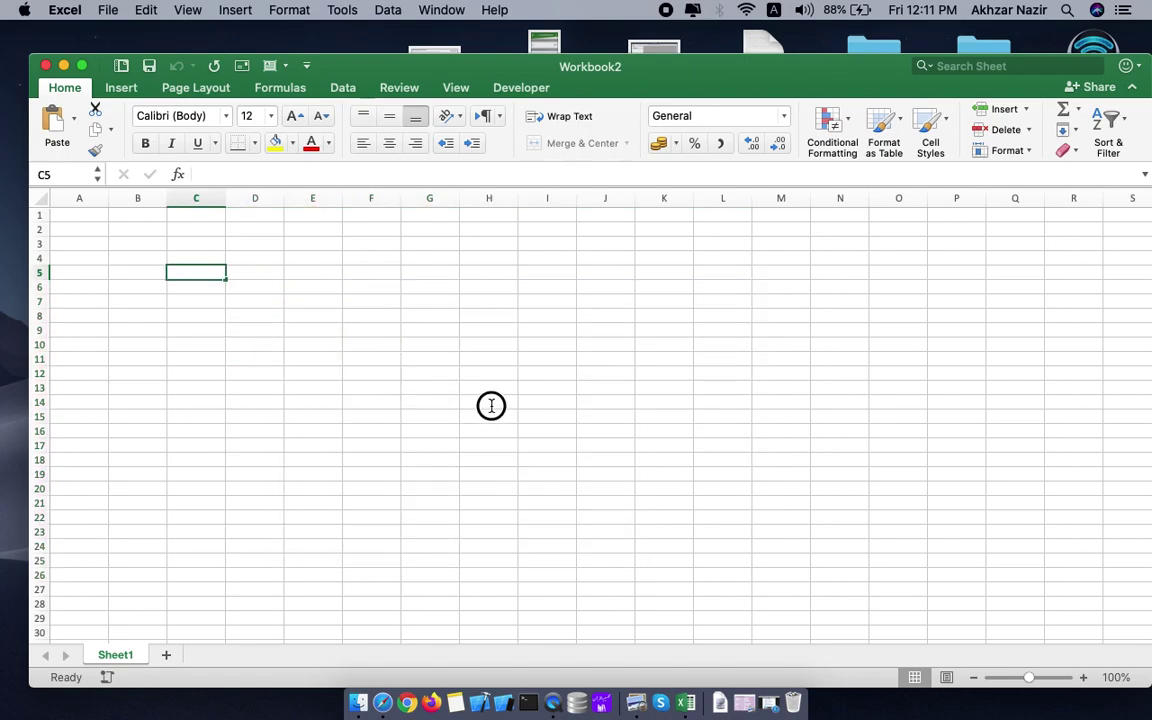
{"action": "left_click", "coordinate": [270, 339]}
{"action": "left_click", "coordinate": [188, 271]}
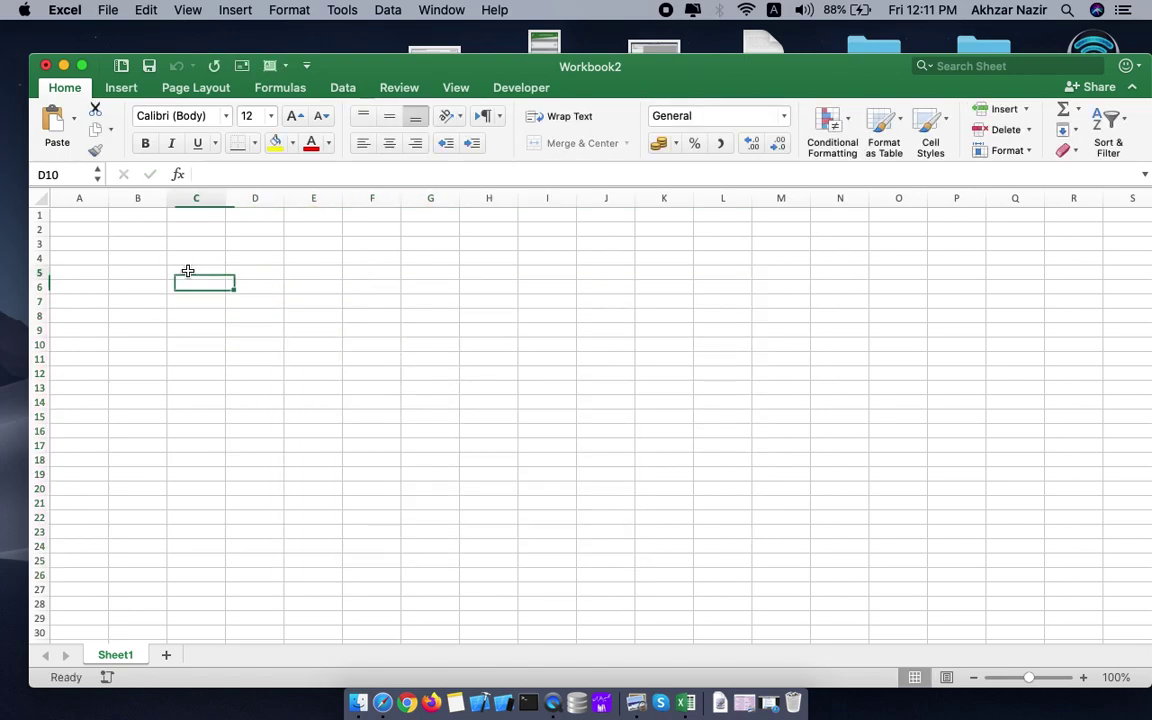
{"action": "left_click", "coordinate": [237, 339]}
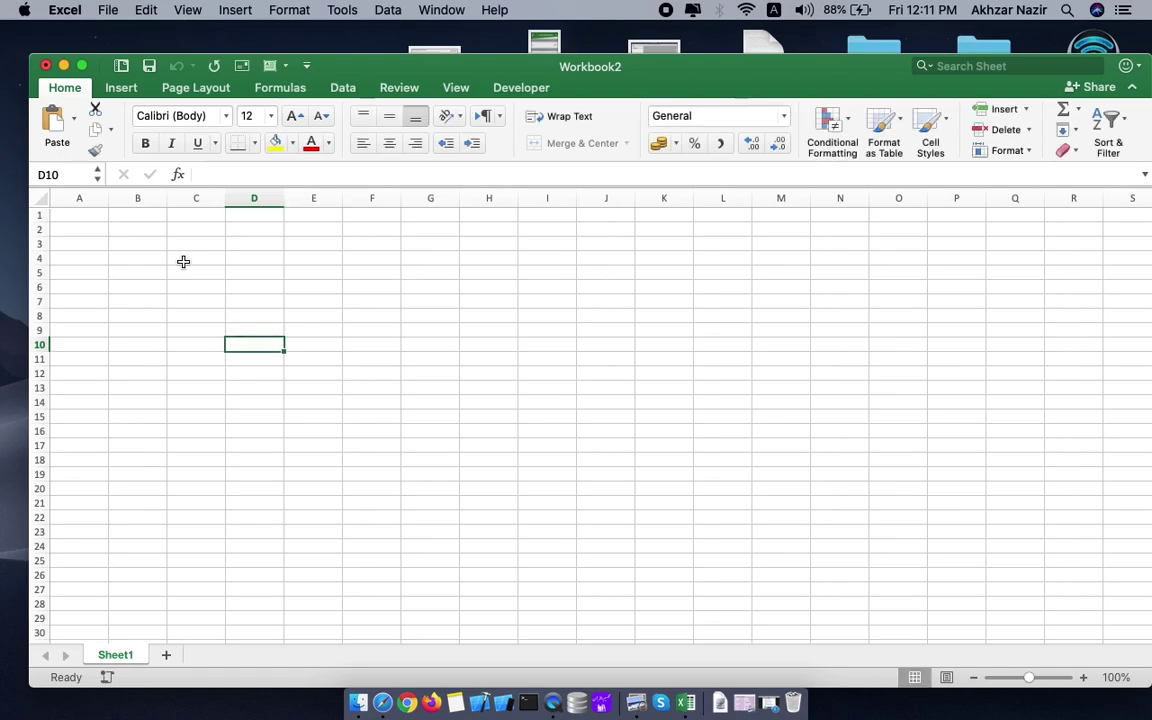
{"action": "mouse_move", "coordinate": [182, 270]}
{"action": "left_mouse_down"}
{"action": "mouse_move", "coordinate": [524, 497]}
{"action": "mouse_move", "coordinate": [599, 590]}
{"action": "left_mouse_up"}
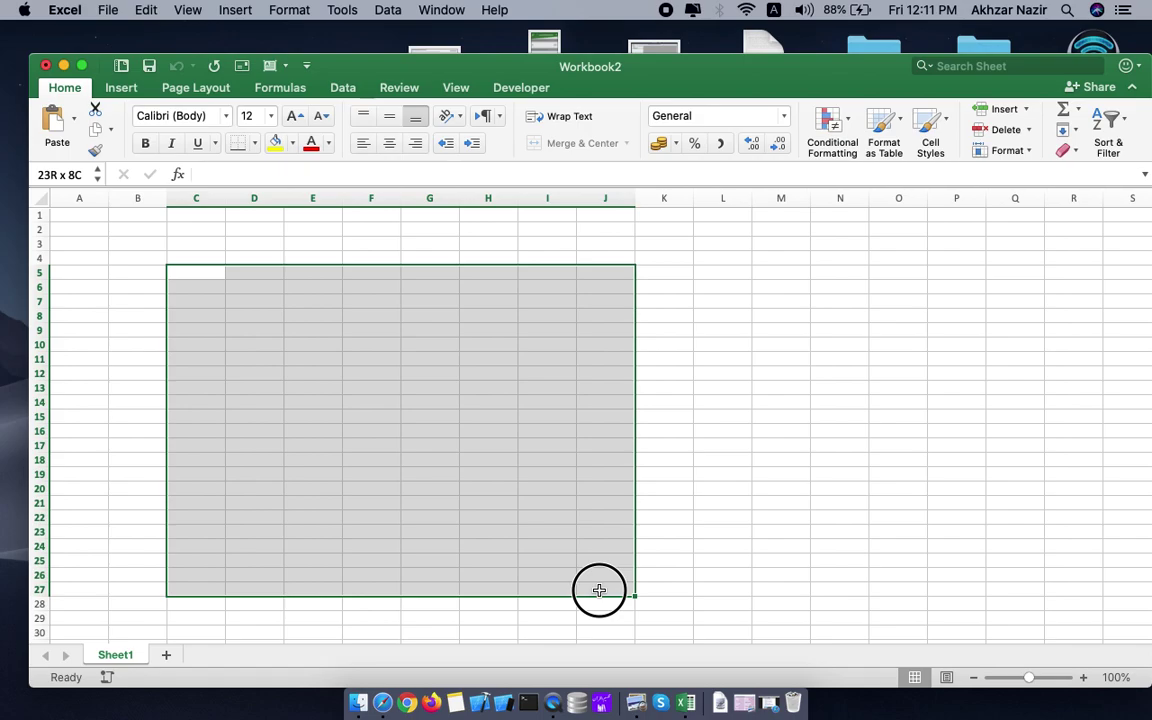
{"action": "left_click_drag", "start_coordinate": [599, 590], "coordinate": [654, 601]}
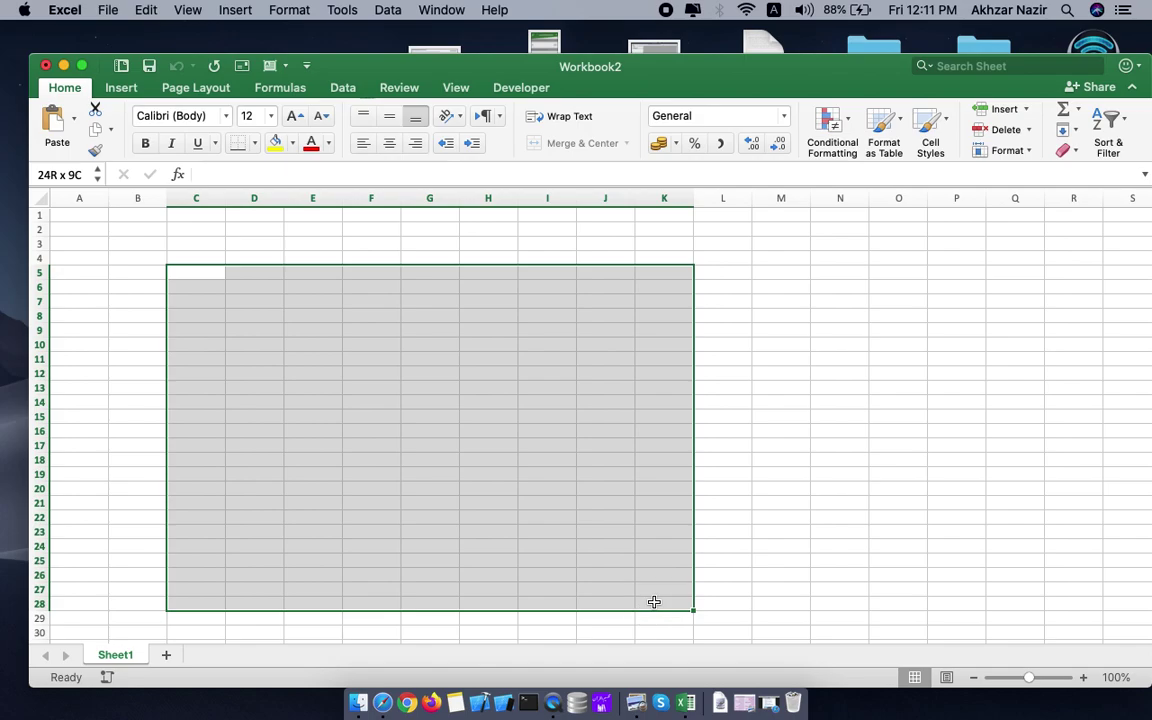
{"action": "left_click", "coordinate": [265, 413]}
Step: Select C5 through L29 as the table area, then open and close the File menu
{"action": "left_click_drag", "start_coordinate": [192, 270], "coordinate": [708, 616]}
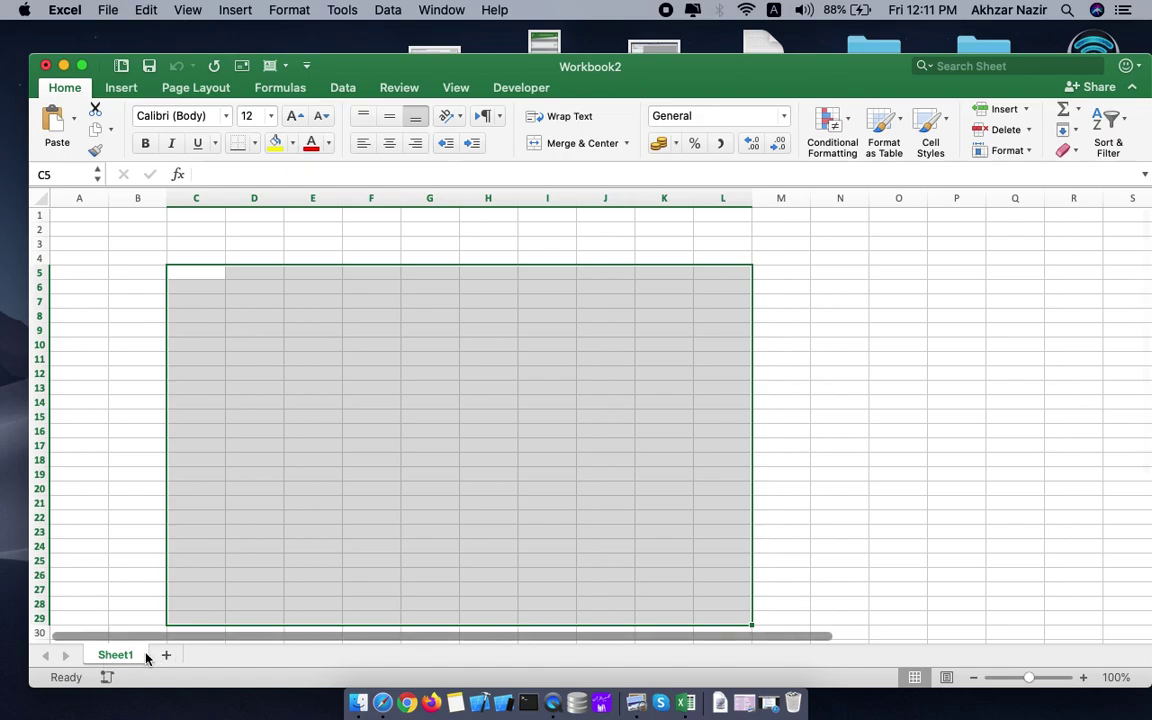
{"action": "scroll", "coordinate": [373, 501], "scroll_direction": "down", "scroll_amount": 2}
{"action": "scroll", "coordinate": [374, 501], "scroll_direction": "up", "scroll_amount": 2}
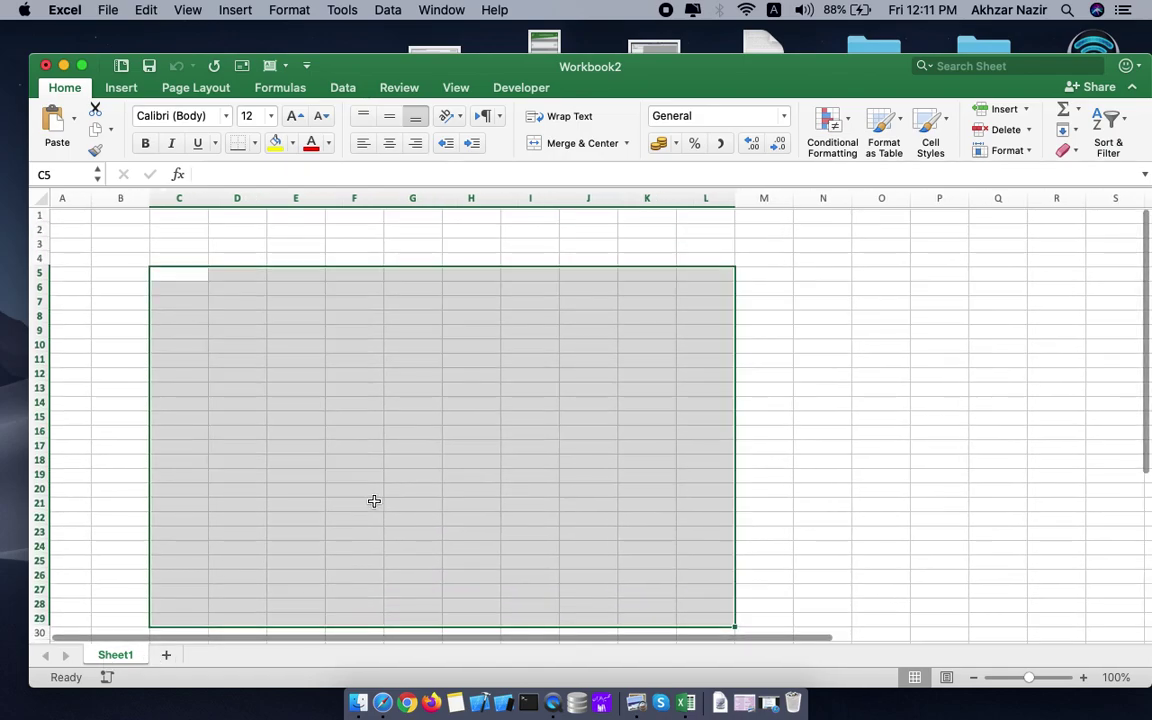
{"action": "scroll", "coordinate": [374, 501], "scroll_direction": "down", "scroll_amount": 2}
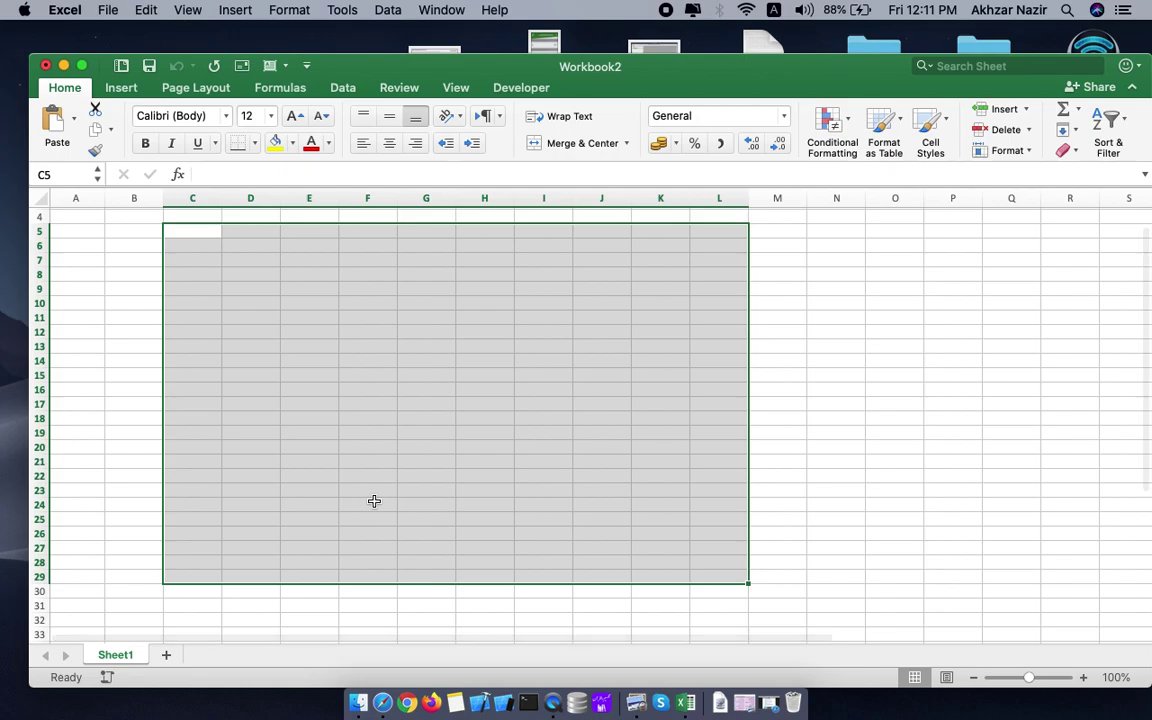
{"action": "scroll", "coordinate": [374, 501], "scroll_direction": "up", "scroll_amount": 2}
{"action": "scroll", "coordinate": [374, 501], "scroll_direction": "right", "scroll_amount": 1}
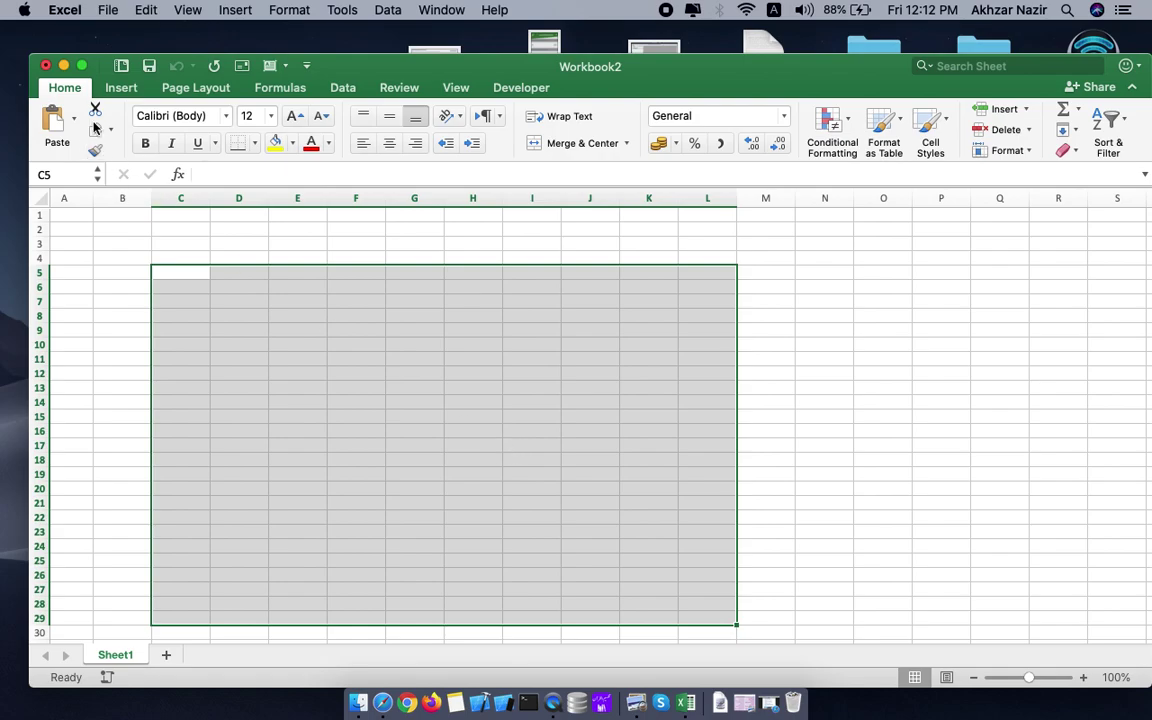
{"action": "left_click", "coordinate": [108, 12]}
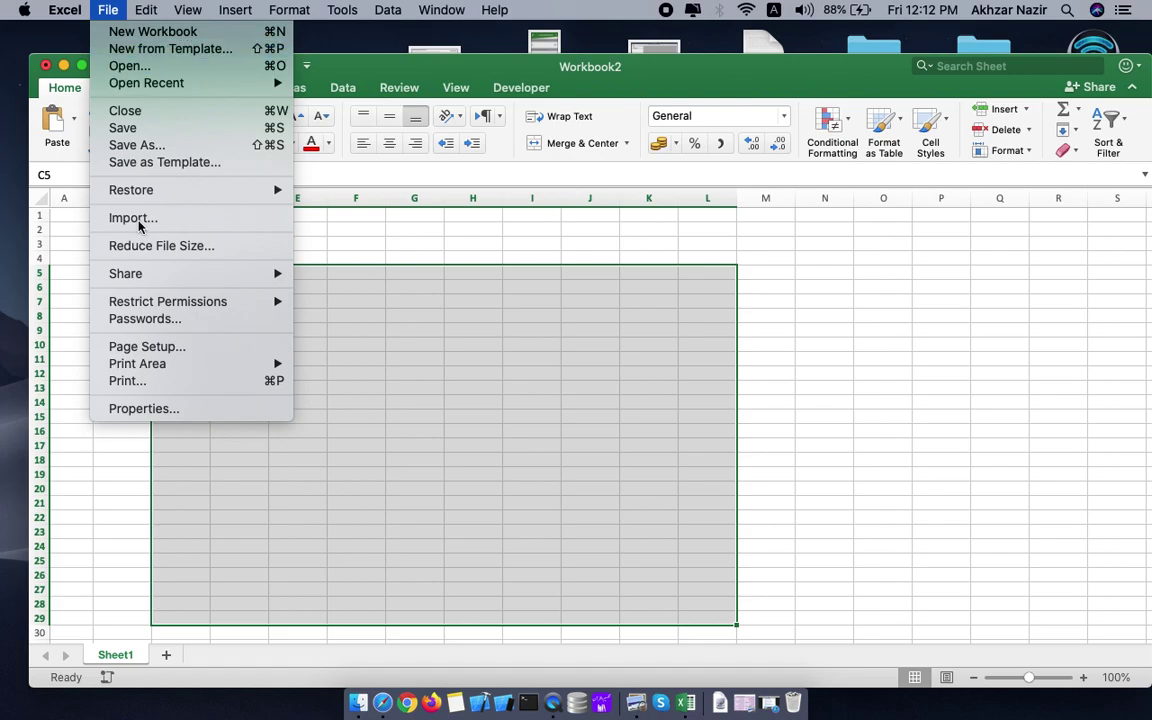
{"action": "left_click", "coordinate": [300, 535]}
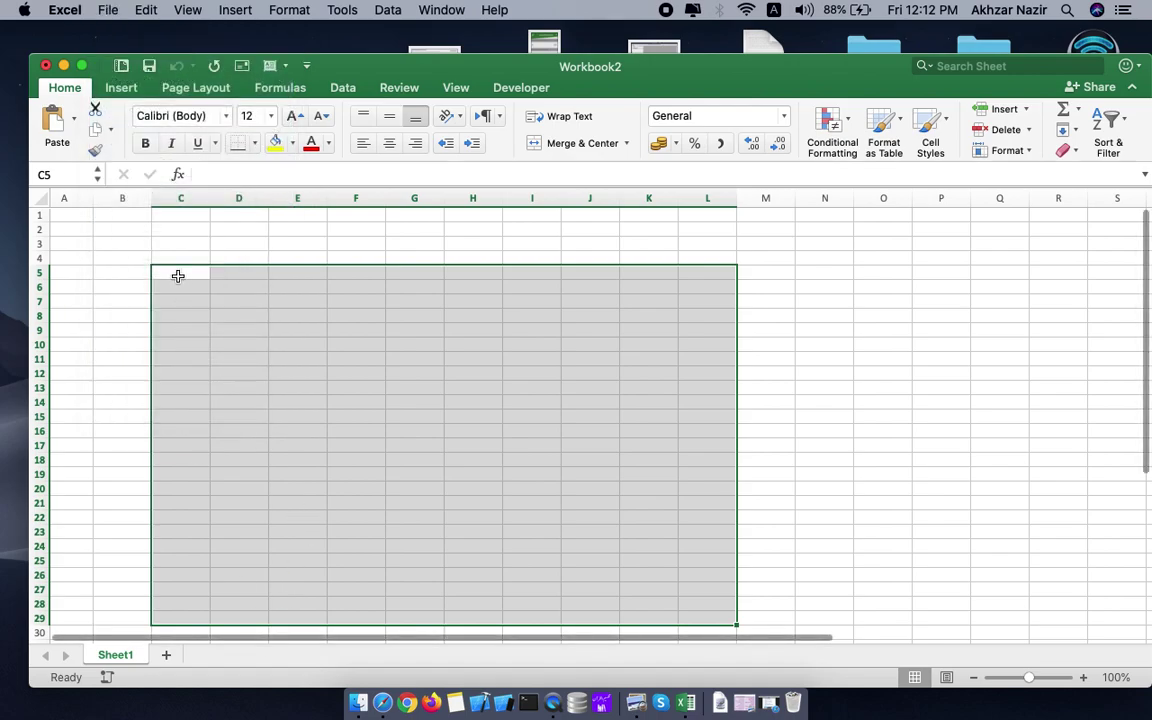
{"action": "scroll", "coordinate": [284, 497], "scroll_direction": "down", "scroll_amount": 3}
{"action": "scroll", "coordinate": [284, 497], "scroll_direction": "up", "scroll_amount": 3}
{"action": "scroll", "coordinate": [284, 497], "scroll_direction": "right", "scroll_amount": 2}
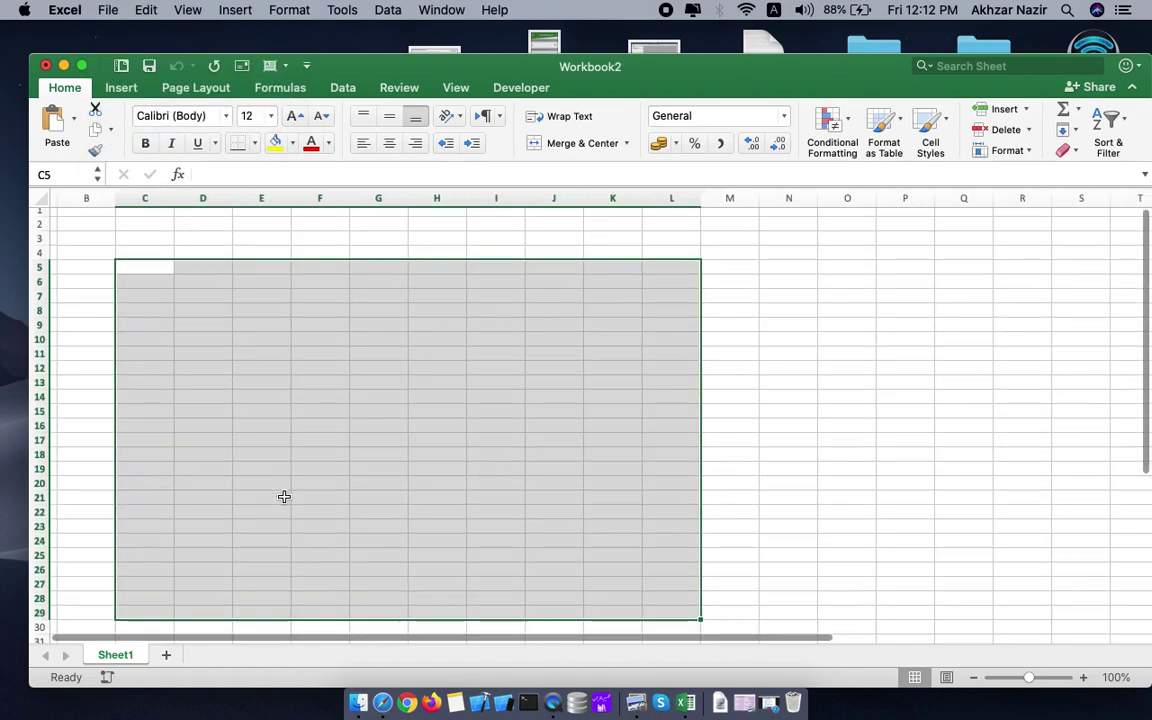
Step: Apply All Borders to cells C5:L29
{"action": "left_click", "coordinate": [256, 145]}
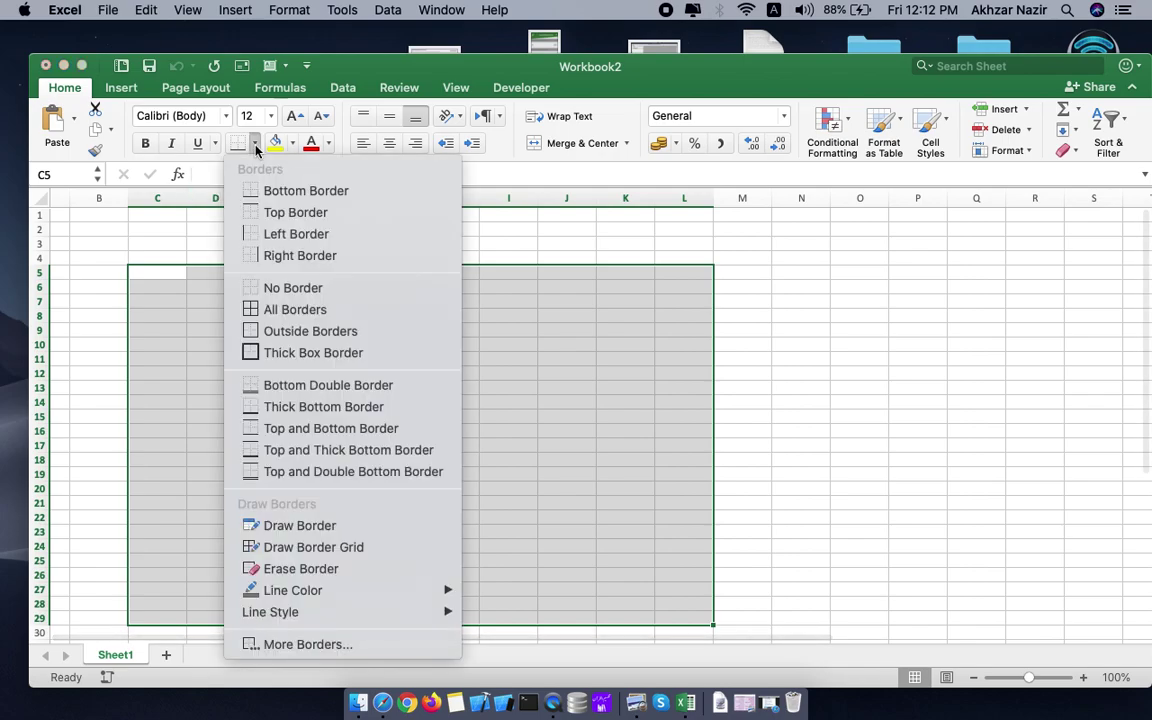
{"action": "left_click", "coordinate": [283, 310]}
{"action": "left_click", "coordinate": [405, 487]}
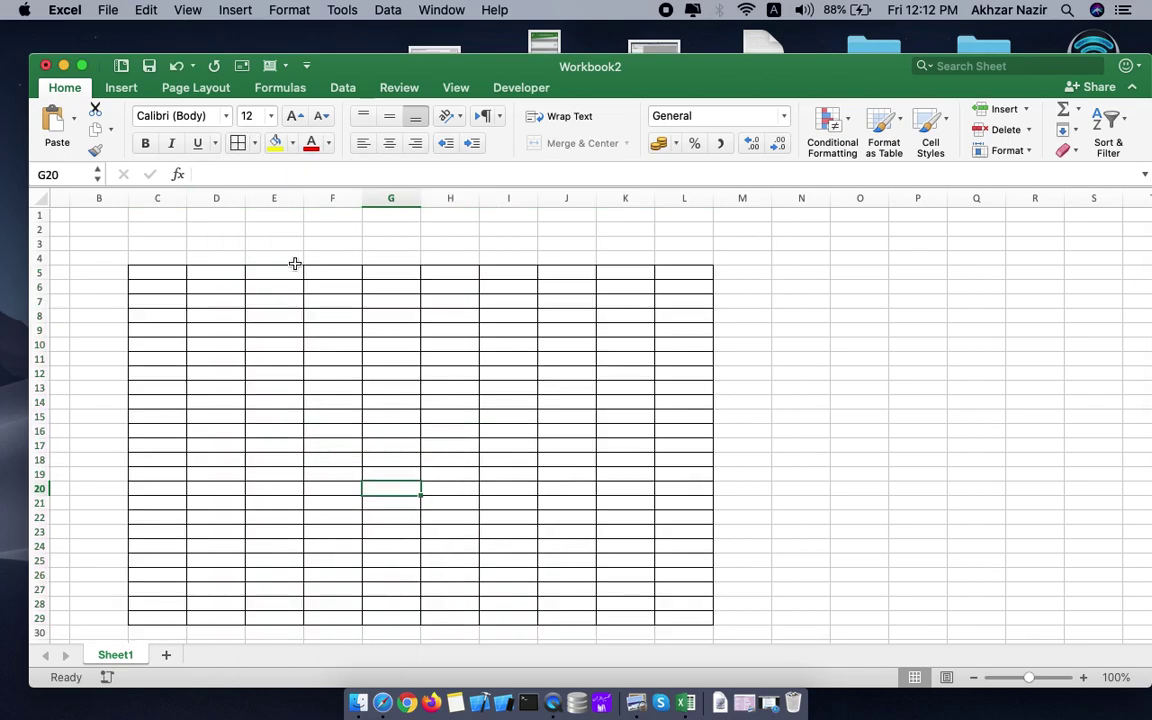
Step: Narrow column C and widen columns D through G
{"action": "mouse_move", "coordinate": [186, 199]}
{"action": "left_mouse_down"}
{"action": "mouse_move", "coordinate": [200, 201]}
{"action": "mouse_move", "coordinate": [172, 199]}
{"action": "mouse_move", "coordinate": [357, 205]}
{"action": "left_mouse_up"}
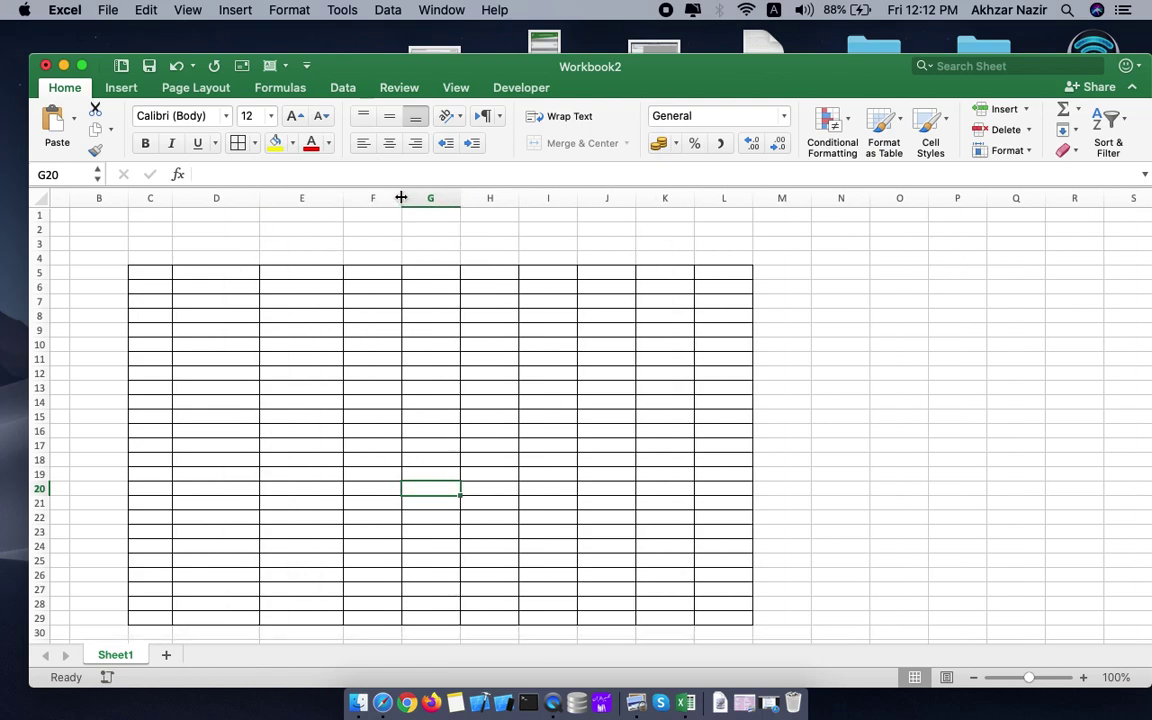
{"action": "left_click_drag", "start_coordinate": [402, 198], "coordinate": [504, 198]}
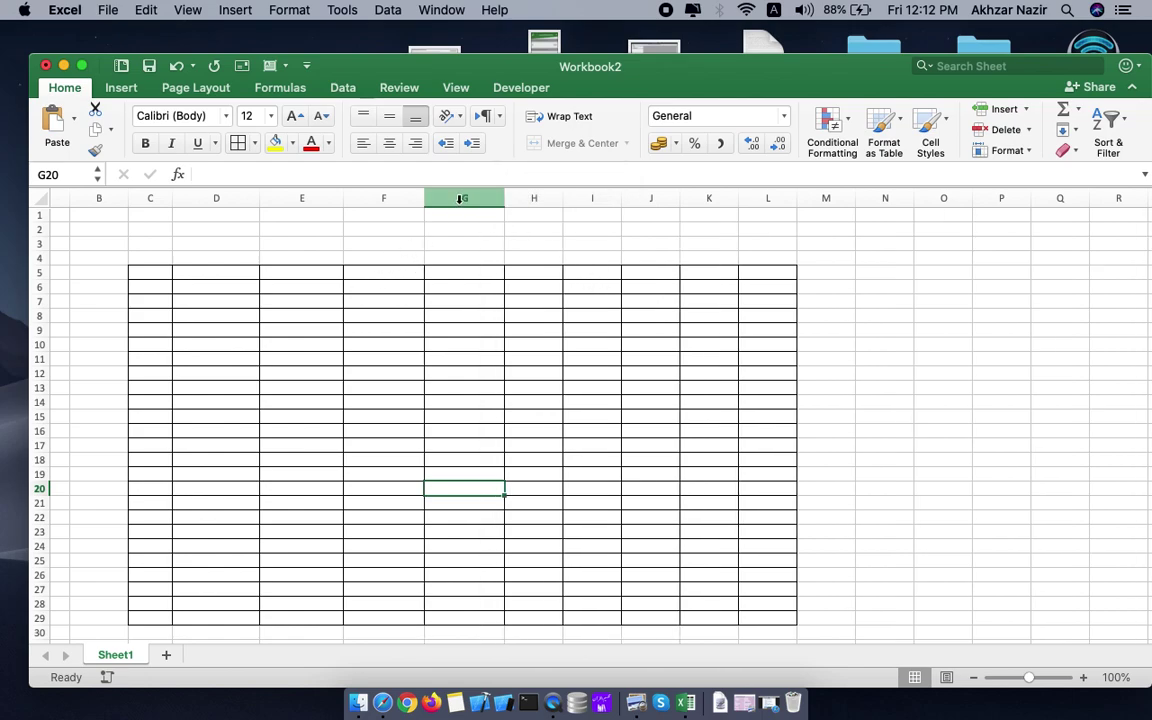
{"action": "mouse_move", "coordinate": [33, 271]}
{"action": "left_mouse_down"}
{"action": "mouse_move", "coordinate": [26, 598]}
{"action": "mouse_move", "coordinate": [20, 562]}
{"action": "left_mouse_up"}
Step: Set the row height of rows 5–29 to 1.56 cm
{"action": "right_click", "coordinate": [38, 504]}
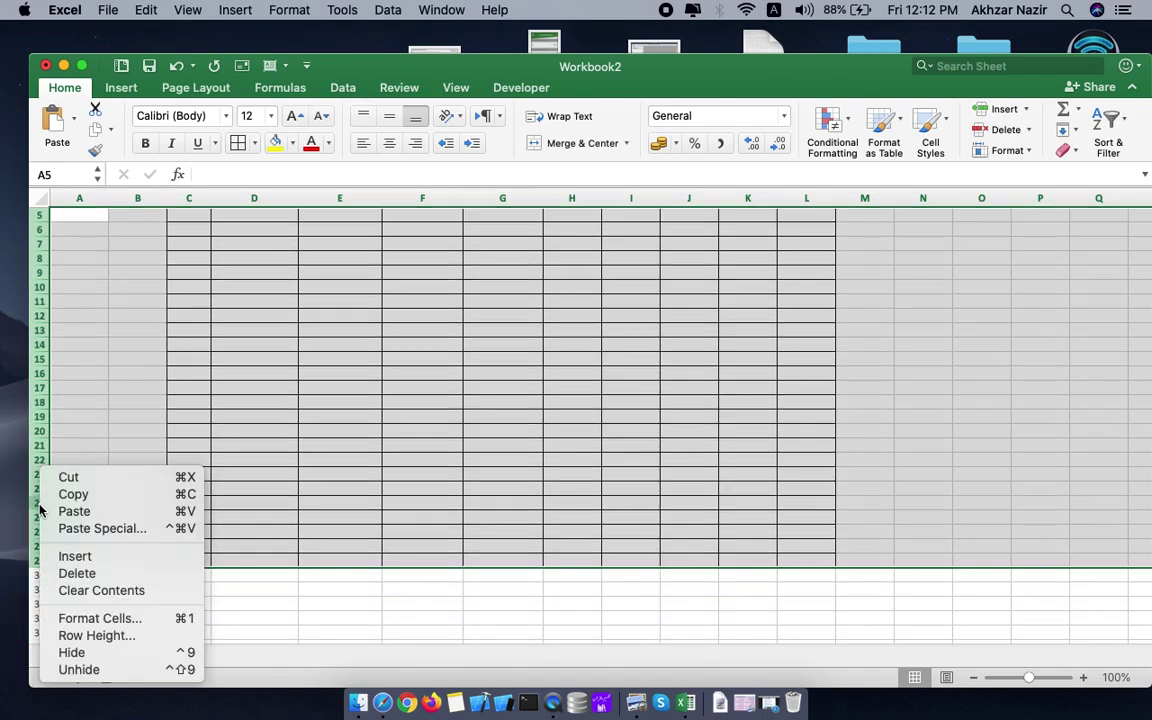
{"action": "left_click", "coordinate": [120, 620]}
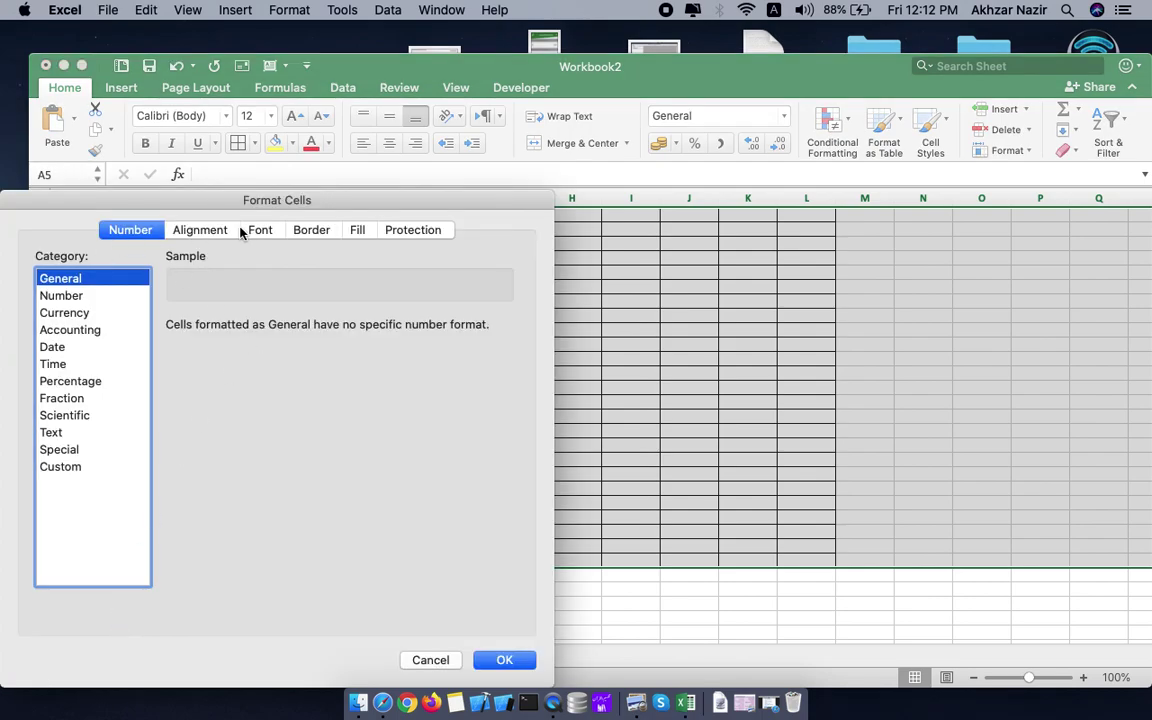
{"action": "left_click", "coordinate": [432, 662]}
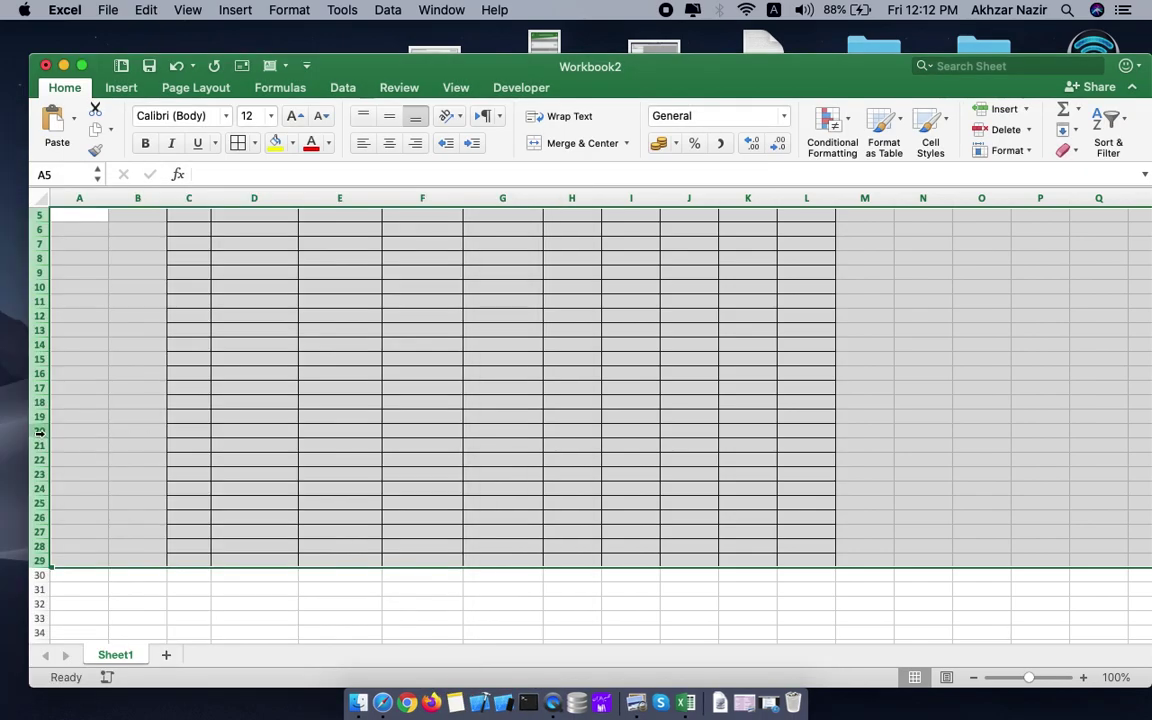
{"action": "right_click", "coordinate": [40, 432]}
{"action": "left_click", "coordinate": [105, 597]}
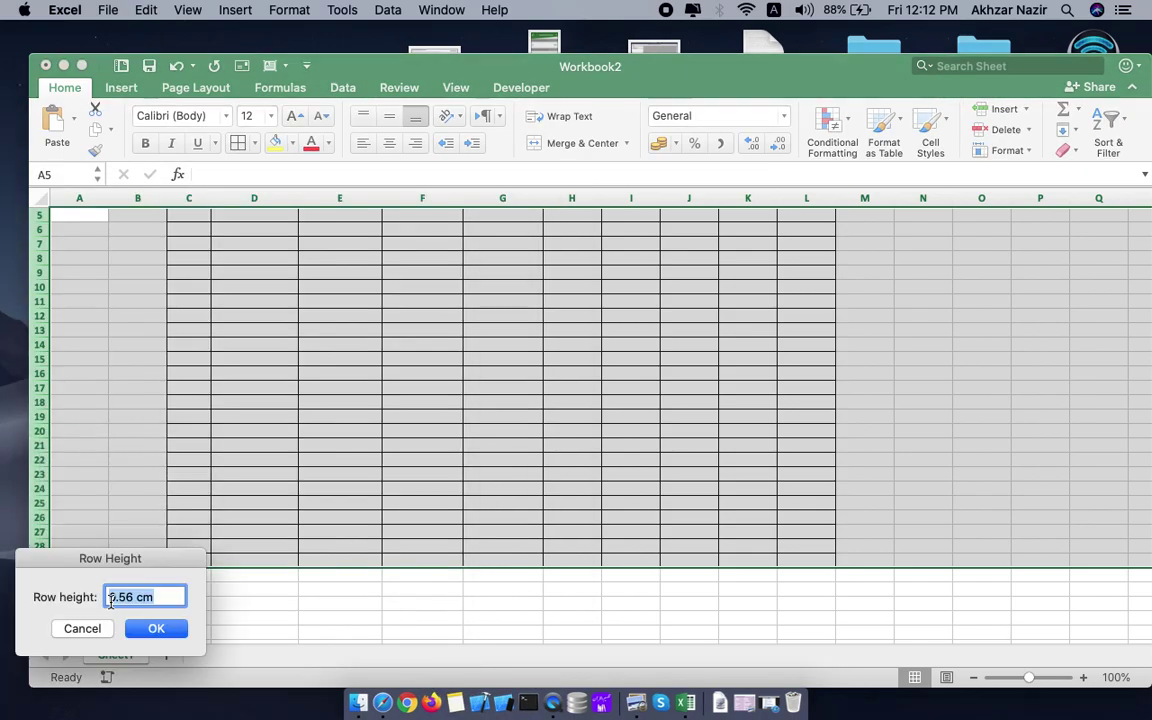
{"action": "left_click", "coordinate": [112, 597]}
{"action": "key", "text": "BackSpace"}
{"action": "key", "text": "BackSpace"}
{"action": "type", "text": "1"}
{"action": "key", "text": "Return"}
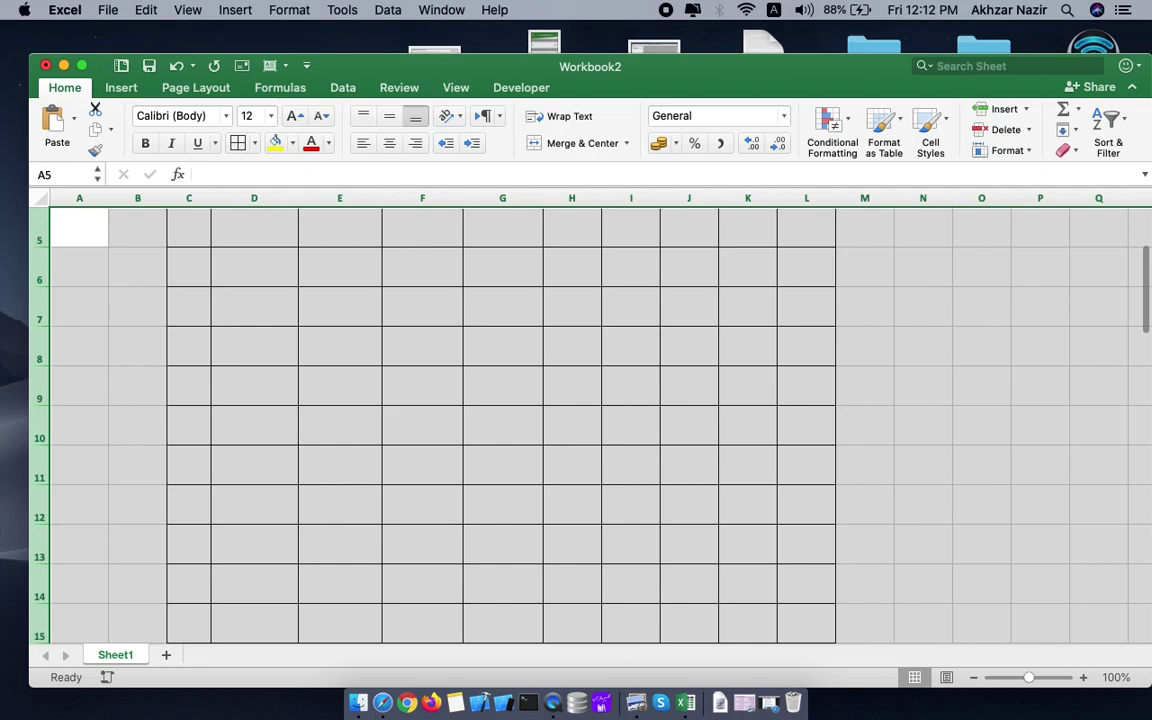
Step: Enter the heading 'Roll No' in C5, and 1 and 2 in C6 and C7
{"action": "scroll", "coordinate": [581, 489], "scroll_direction": "up", "scroll_amount": 3}
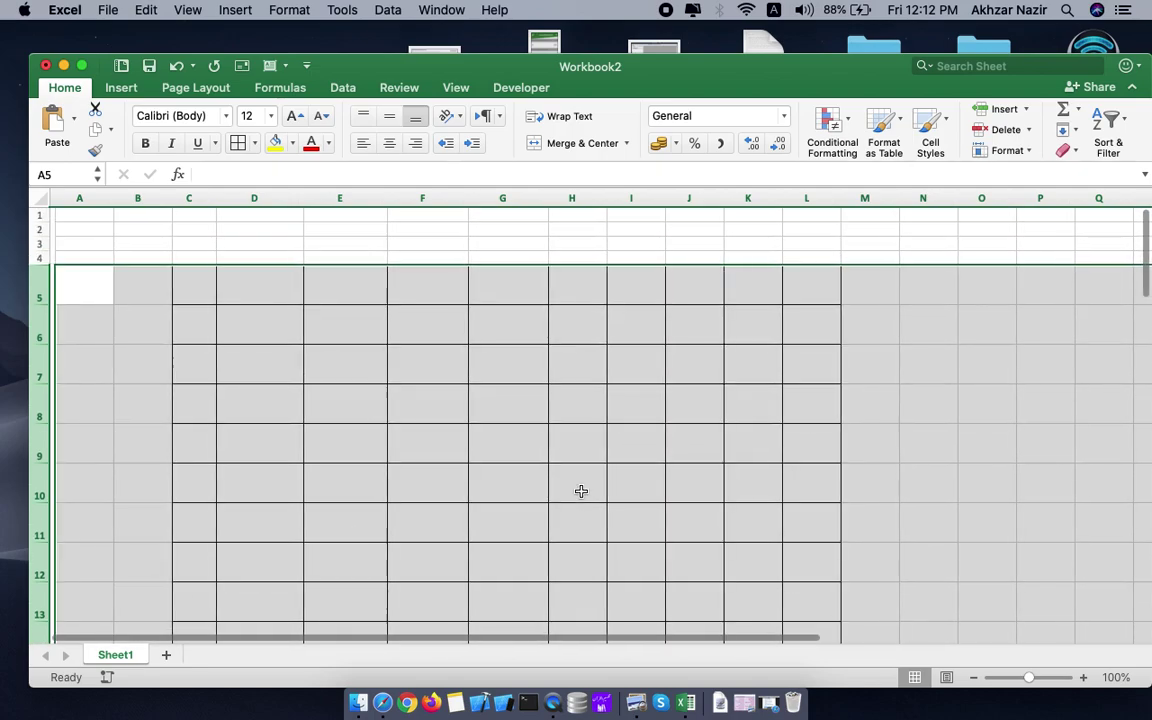
{"action": "left_click", "coordinate": [195, 287]}
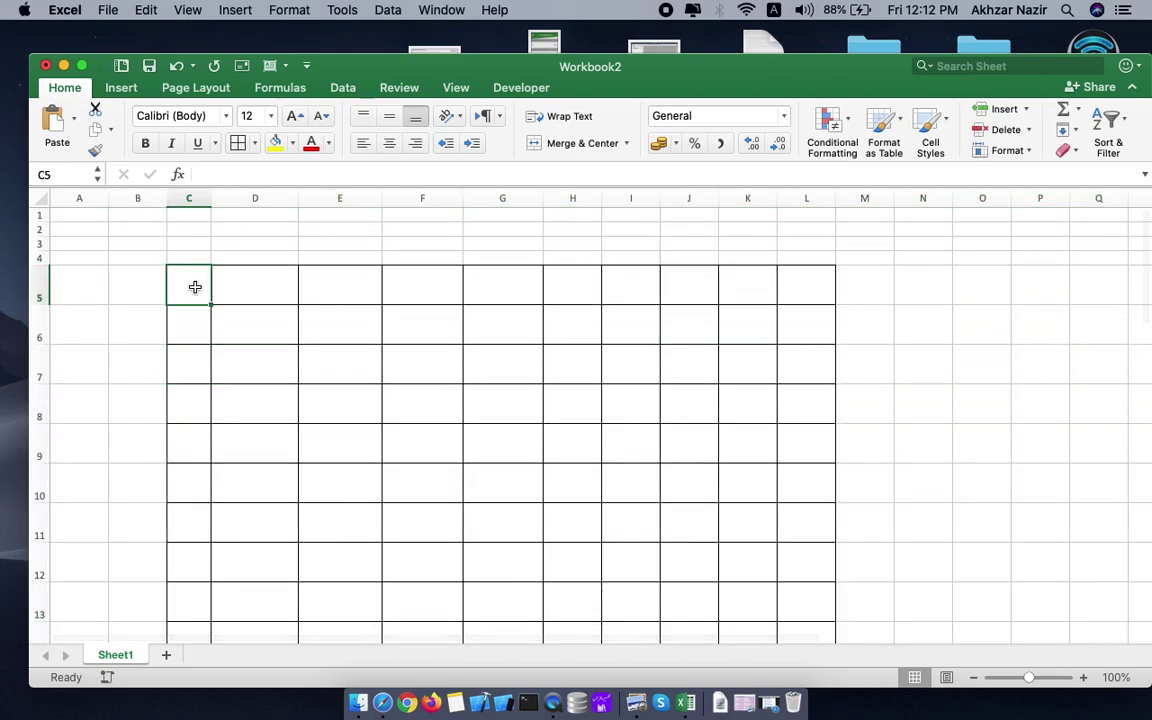
{"action": "type", "text": "Roll No"}
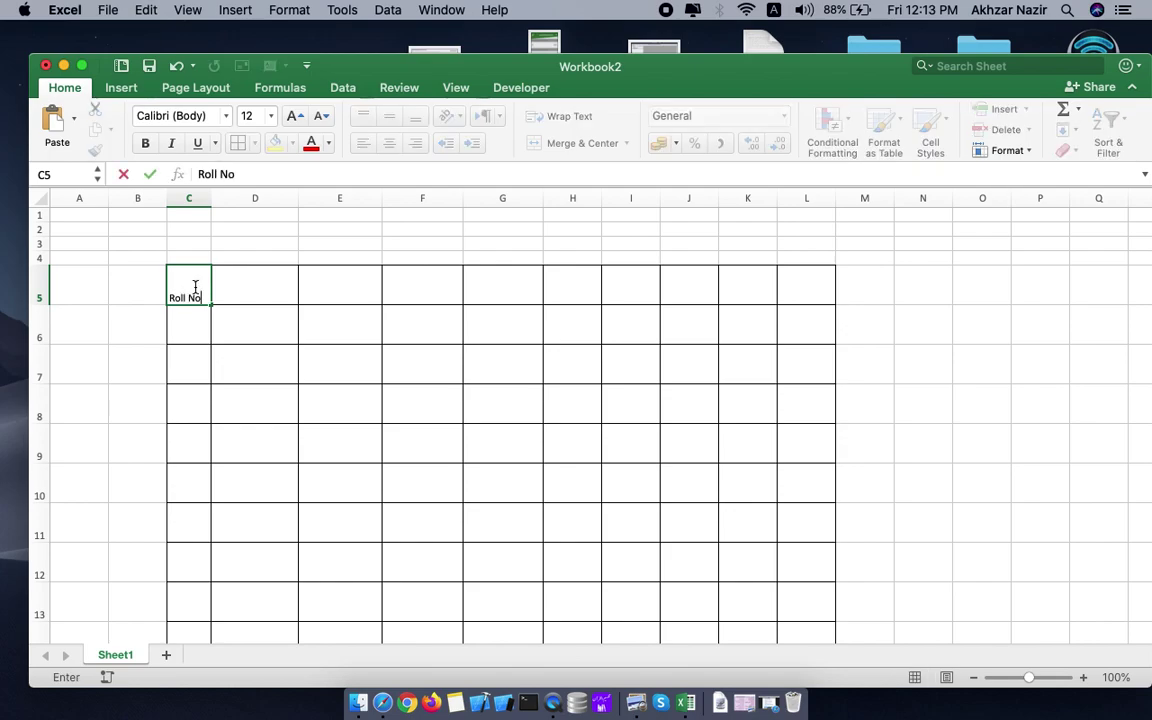
{"action": "left_click", "coordinate": [190, 327]}
{"action": "type", "text": "1"}
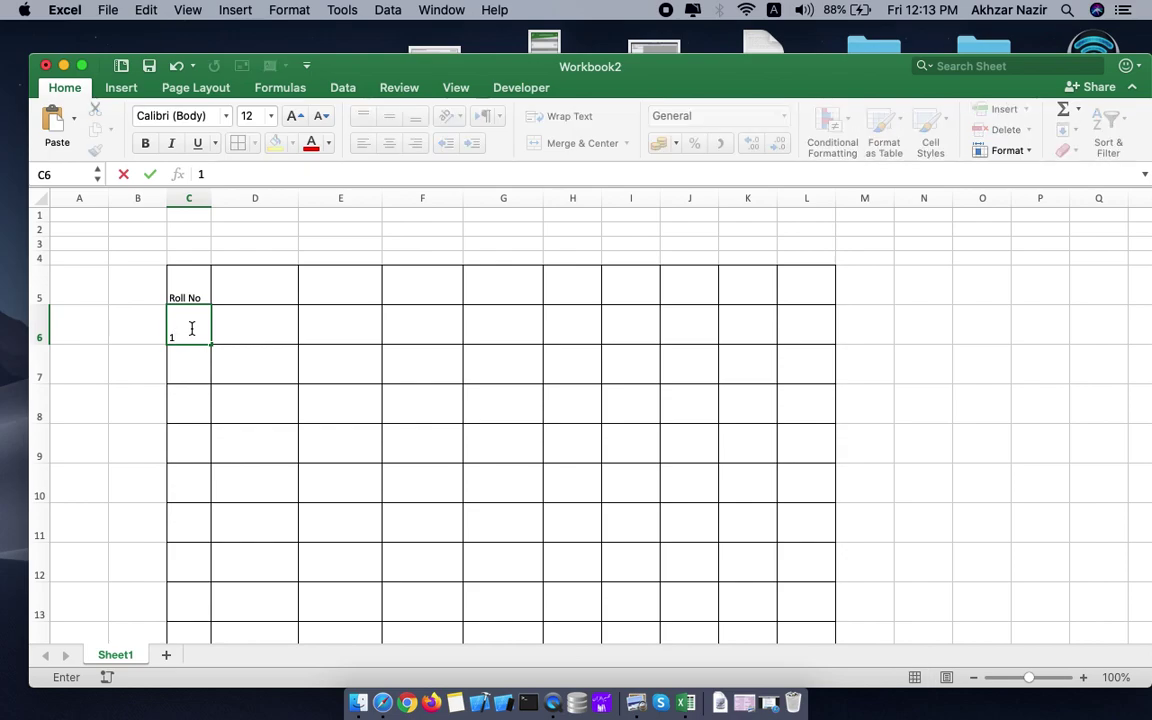
{"action": "key", "text": "Return"}
{"action": "type", "text": "2"}
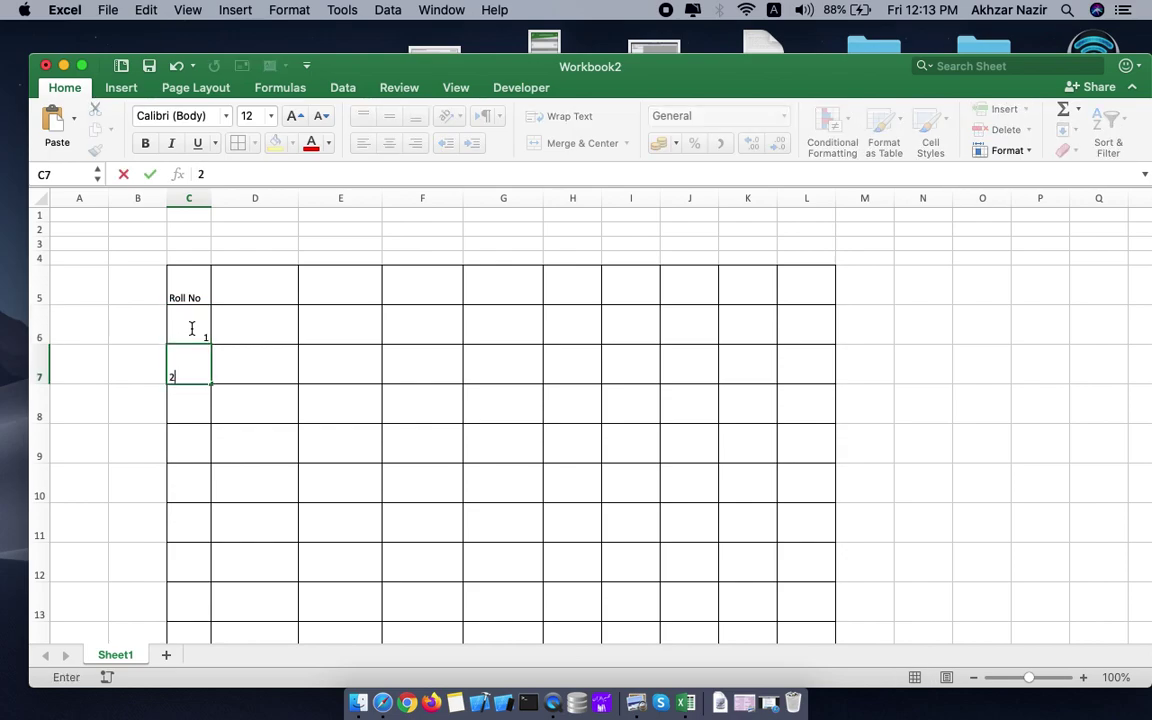
{"action": "left_click", "coordinate": [241, 393]}
Step: Fill the roll numbers down column C through 24 at row 29
{"action": "left_click_drag", "start_coordinate": [190, 322], "coordinate": [193, 363]}
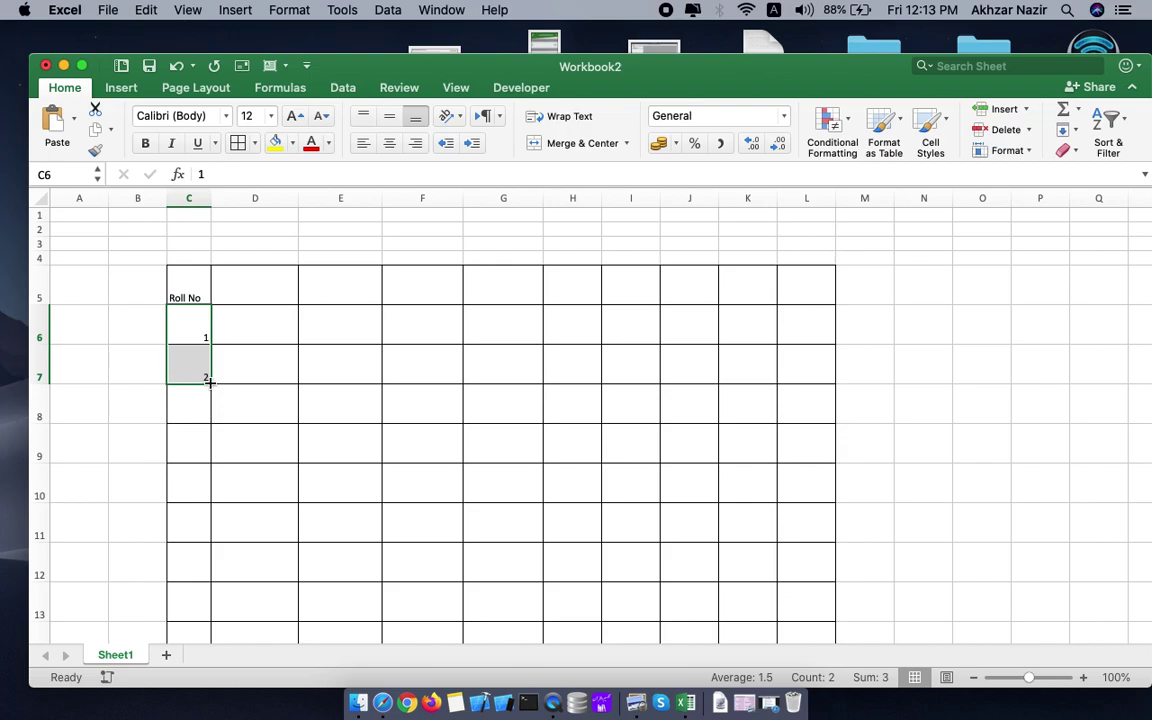
{"action": "left_click_drag", "start_coordinate": [209, 384], "coordinate": [204, 670]}
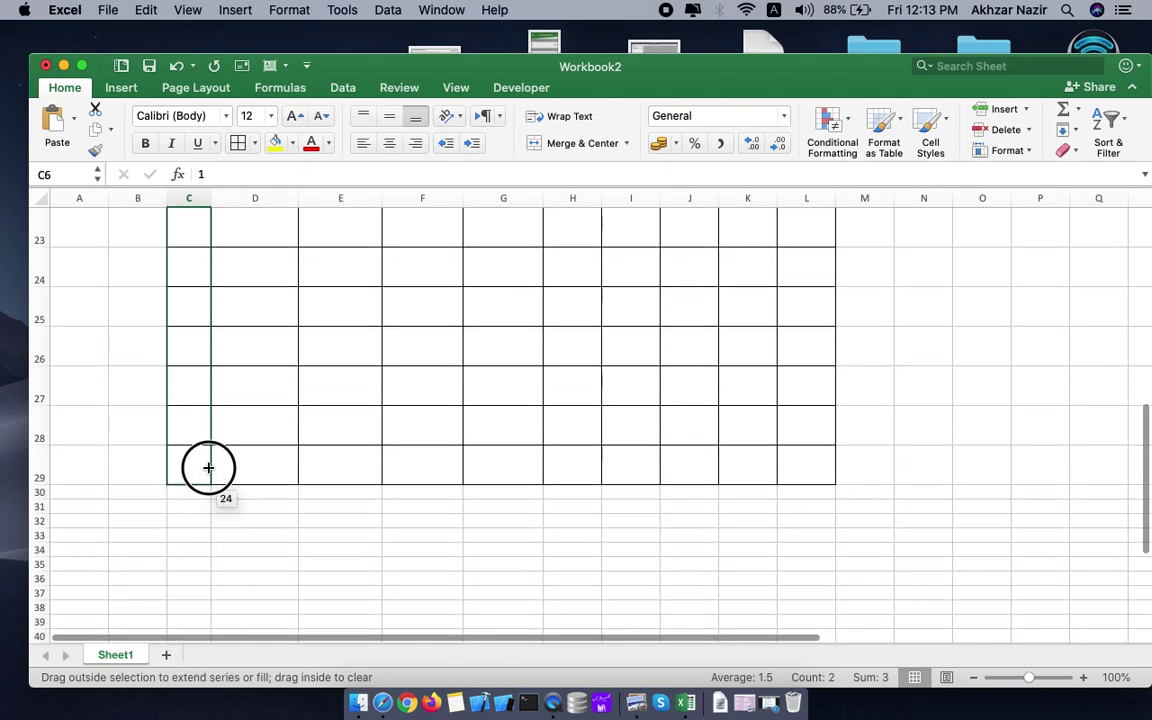
{"action": "left_click_drag", "start_coordinate": [204, 677], "coordinate": [206, 467]}
{"action": "scroll", "coordinate": [323, 560], "scroll_direction": "up", "scroll_amount": 1}
{"action": "scroll", "coordinate": [323, 560], "scroll_direction": "up", "scroll_amount": 5}
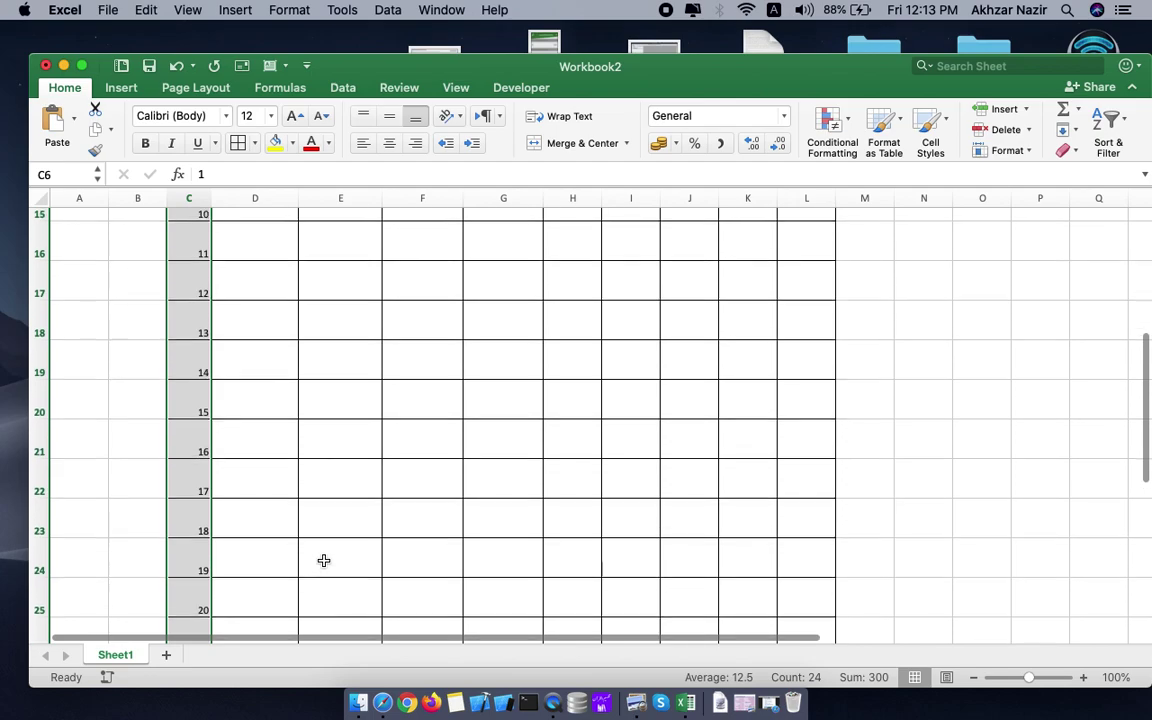
{"action": "scroll", "coordinate": [323, 560], "scroll_direction": "up", "scroll_amount": 3}
{"action": "scroll", "coordinate": [323, 560], "scroll_direction": "up", "scroll_amount": 2}
{"action": "scroll", "coordinate": [323, 560], "scroll_direction": "up", "scroll_amount": 3}
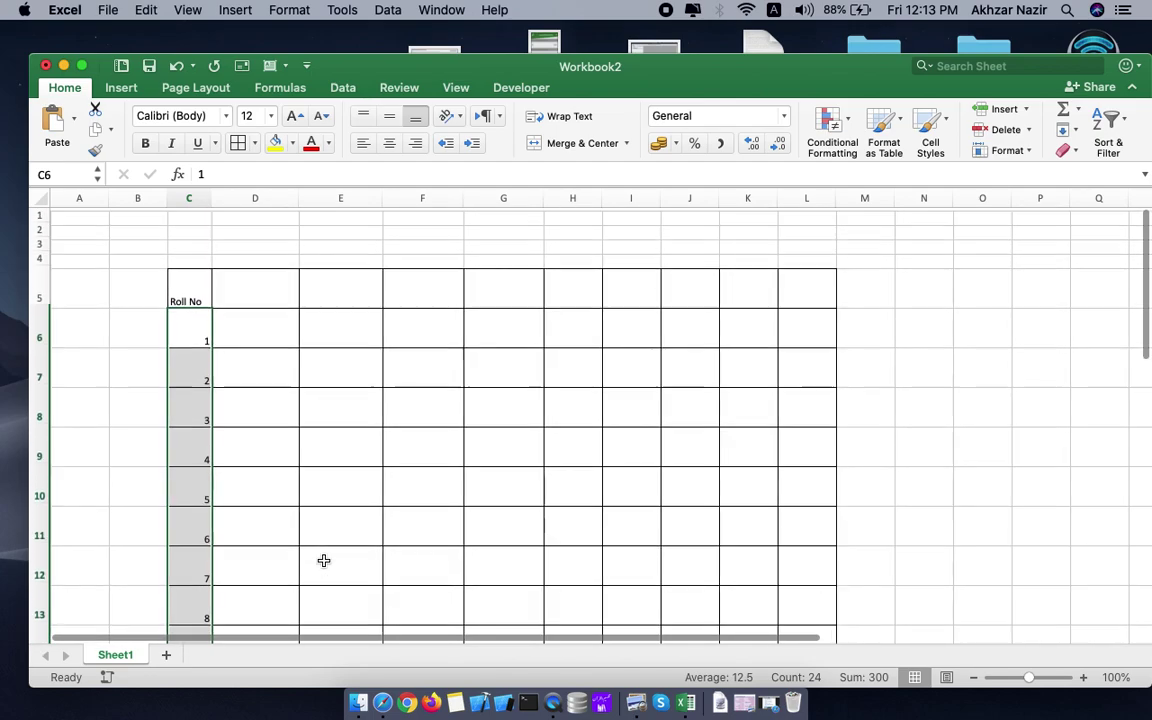
Step: Enter the 'Names' heading in D5 with students Ihsaan and Majid below it
{"action": "left_click", "coordinate": [277, 280]}
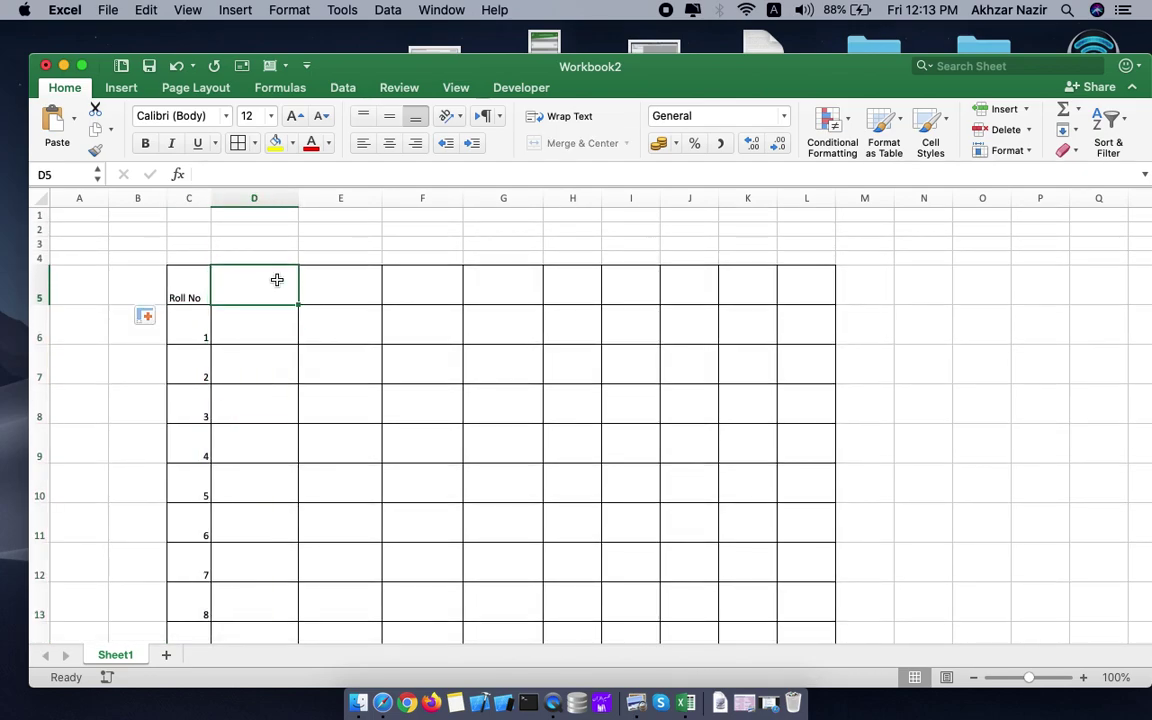
{"action": "type", "text": "Names"}
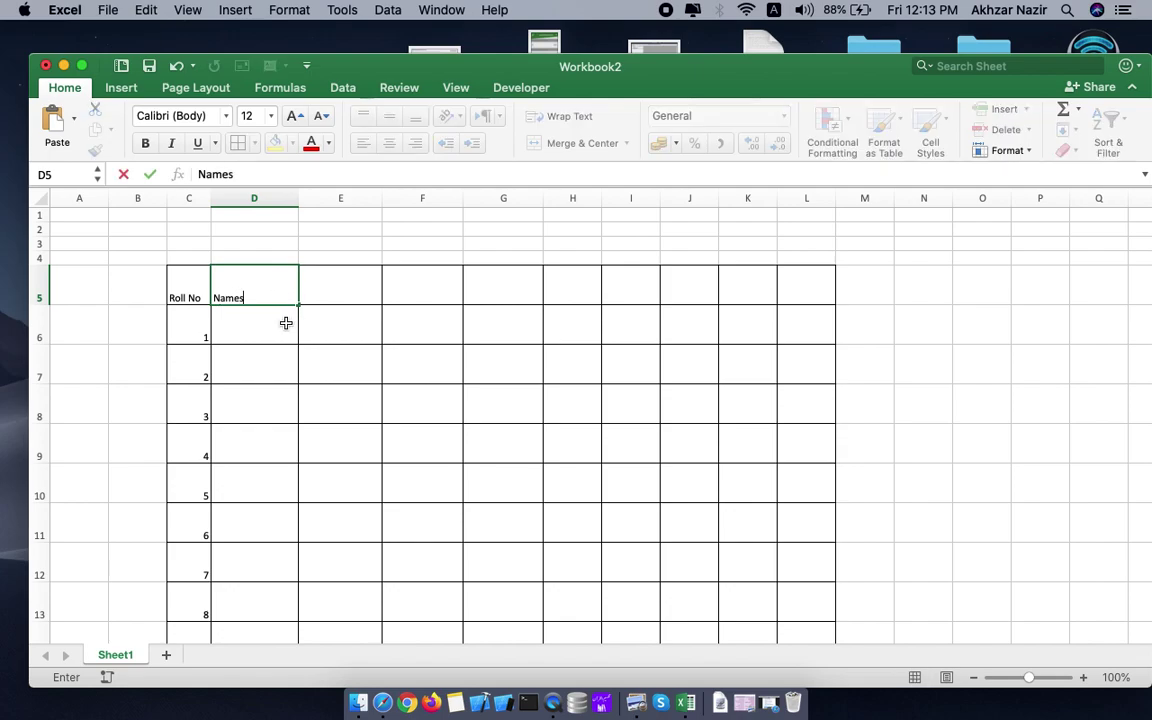
{"action": "left_click", "coordinate": [284, 323]}
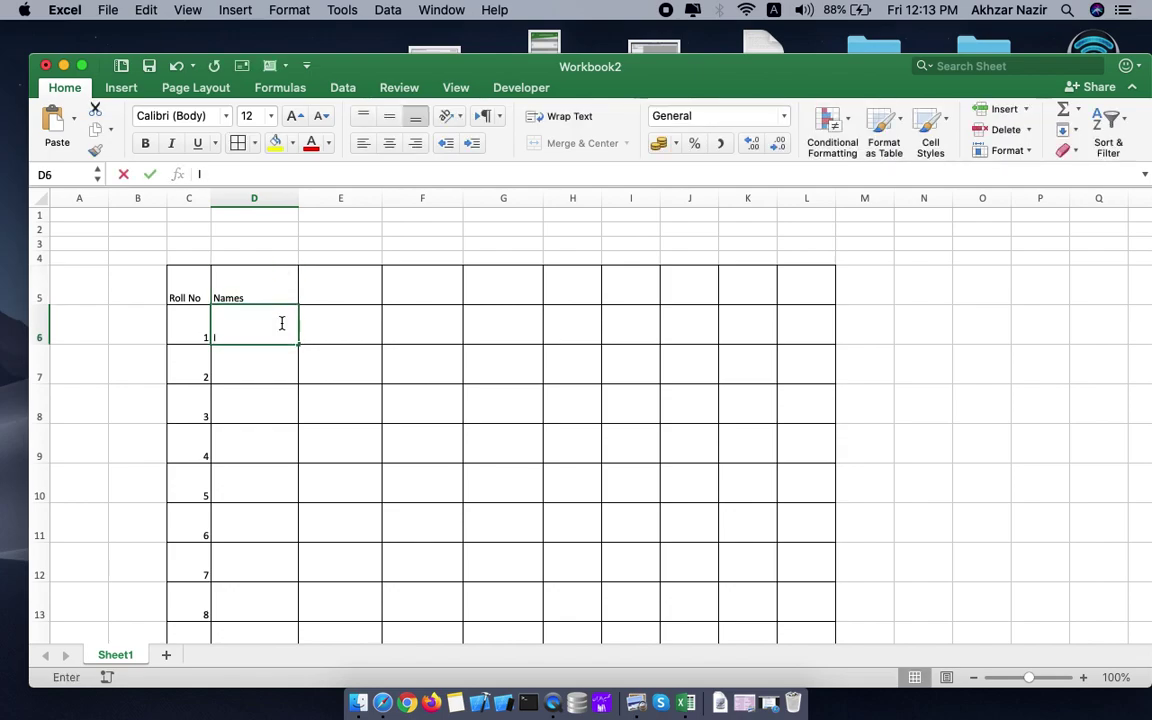
{"action": "type", "text": "I"}
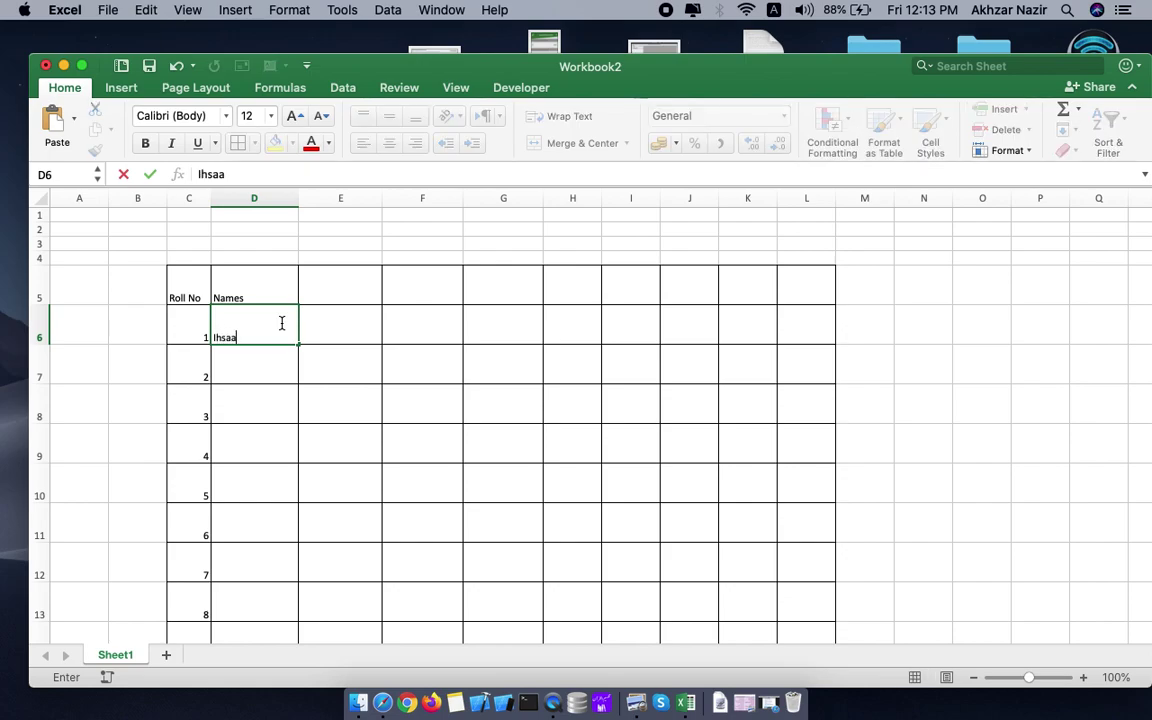
{"action": "left_click", "coordinate": [248, 376]}
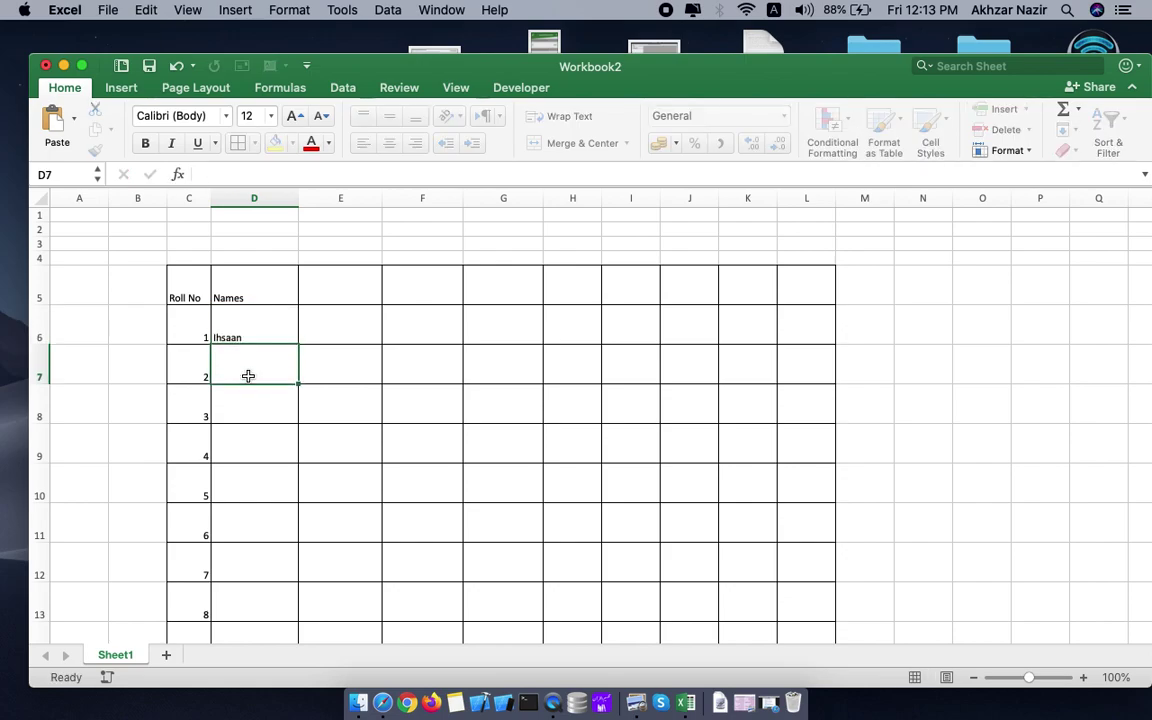
{"action": "type", "text": "Majid"}
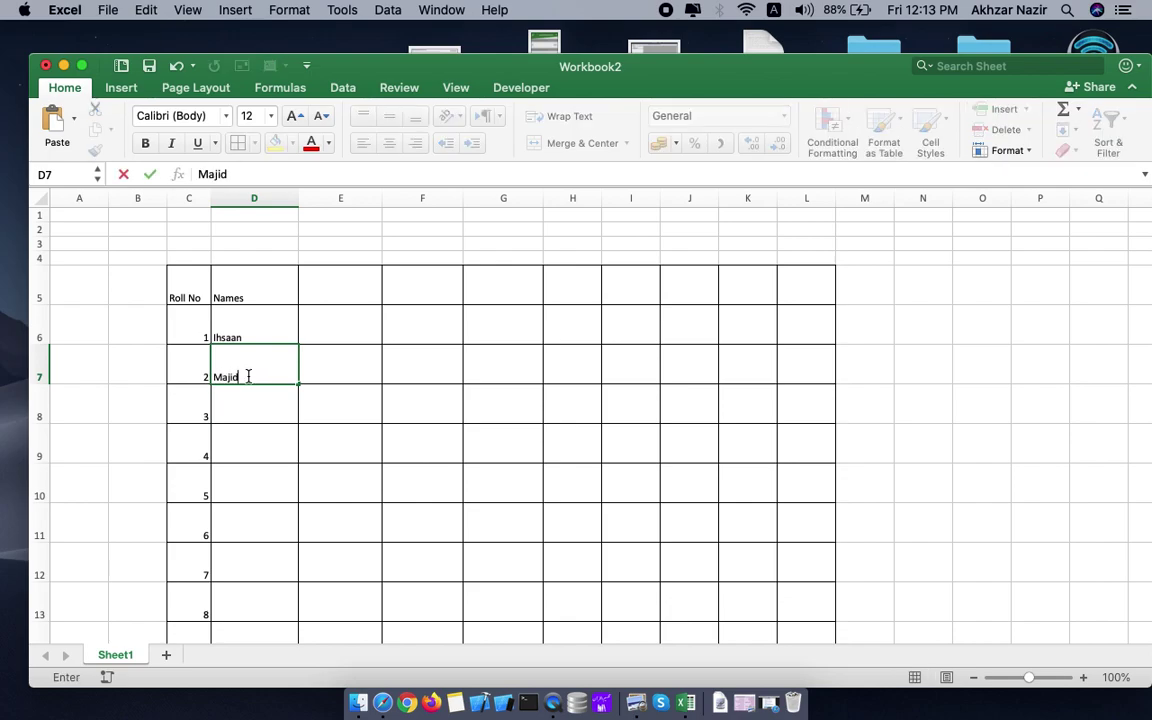
{"action": "left_click", "coordinate": [274, 402]}
Step: Add the 'Class' heading in E5 and 'BSTET' in E6
{"action": "left_click", "coordinate": [361, 295]}
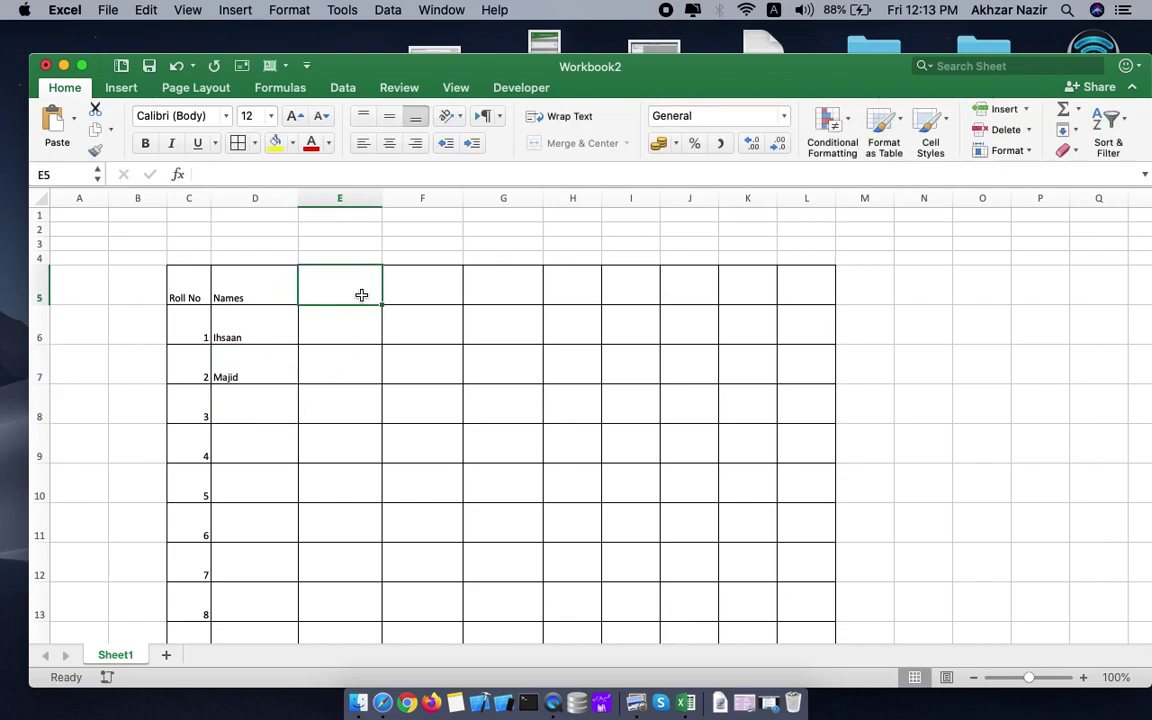
{"action": "type", "text": "Class"}
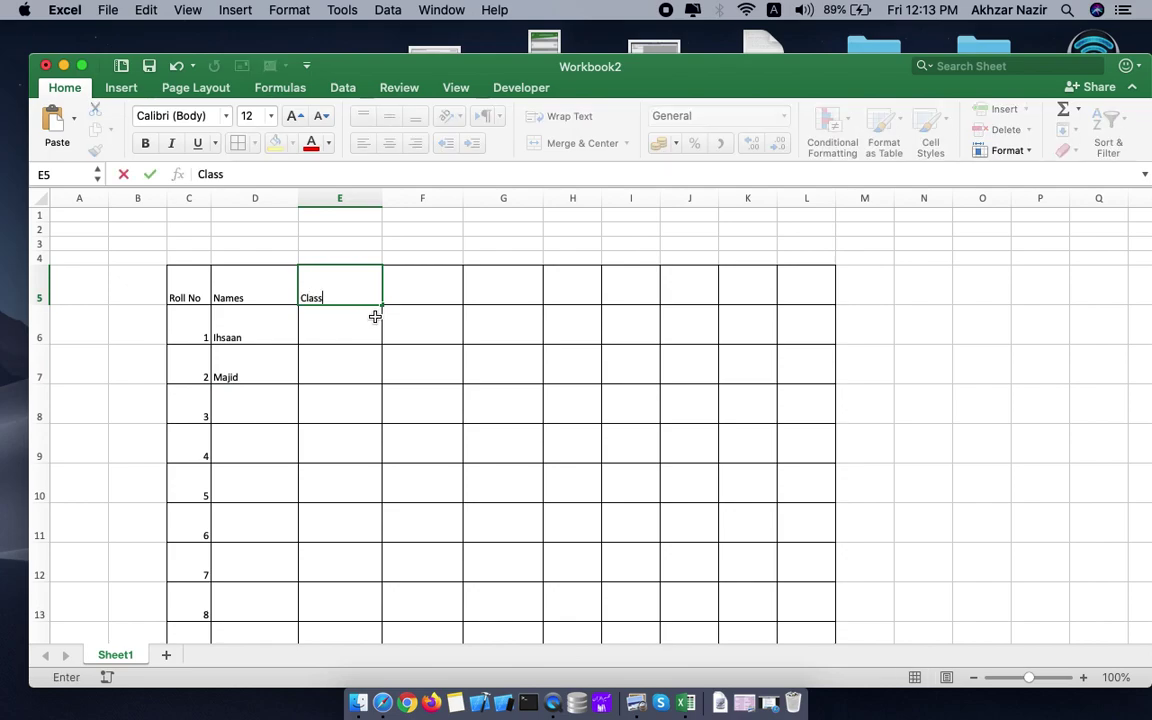
{"action": "key", "text": "Return"}
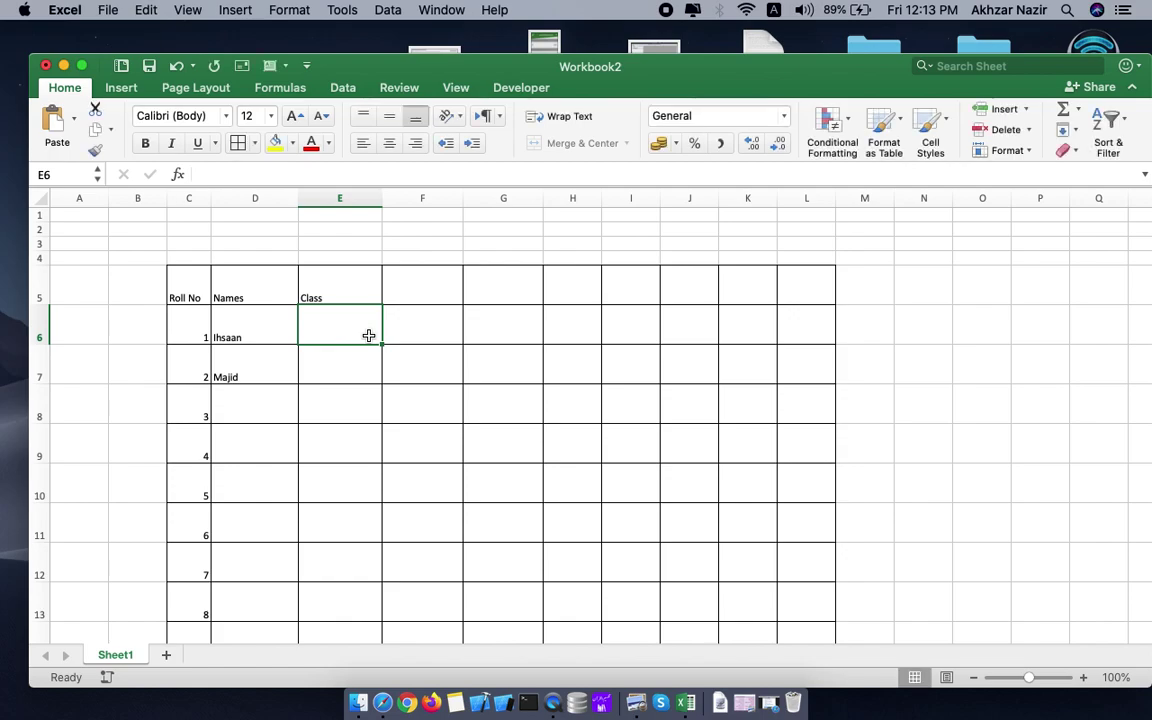
{"action": "type", "text": "BSTET"}
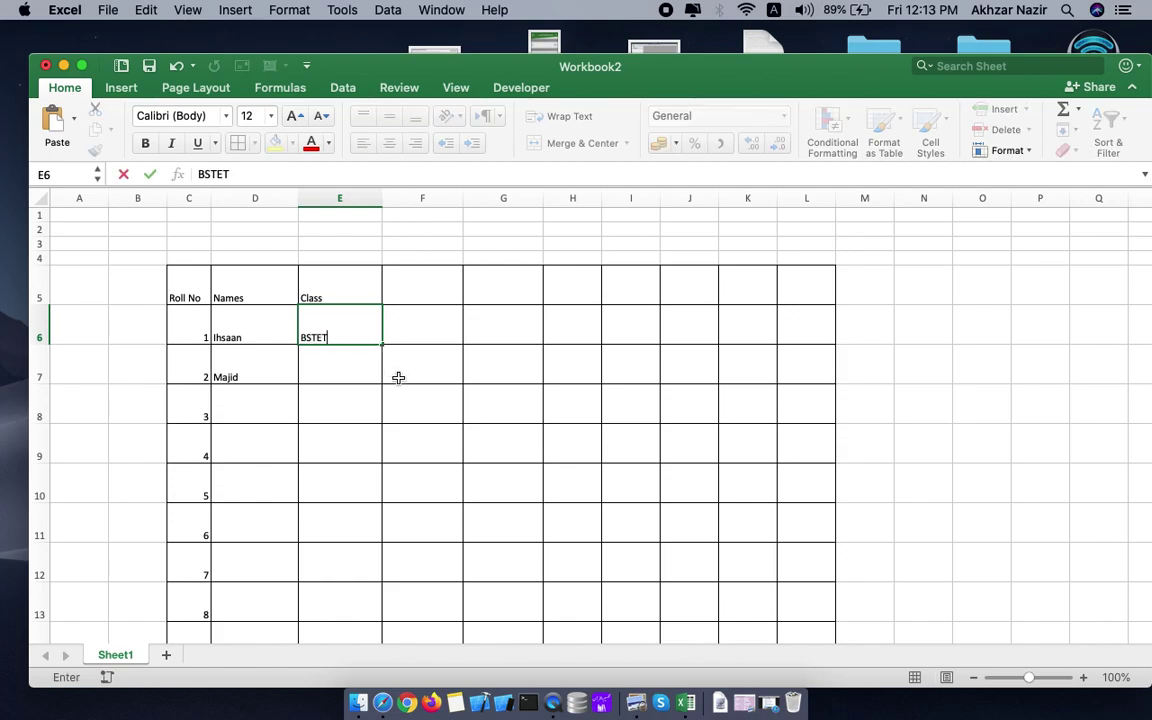
{"action": "left_click", "coordinate": [373, 427]}
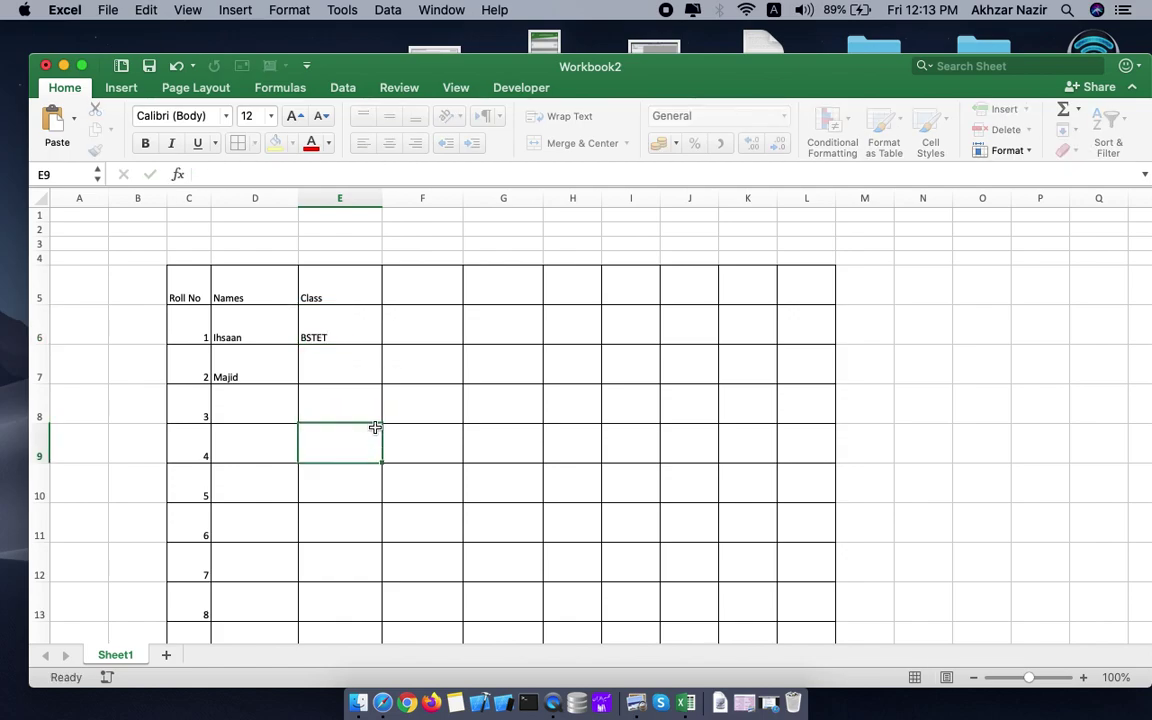
{"action": "left_click", "coordinate": [366, 365]}
{"action": "left_click", "coordinate": [362, 319]}
Step: Fill BSTET down the Class column through row 29
{"action": "mouse_move", "coordinate": [381, 344]}
{"action": "left_mouse_down"}
{"action": "mouse_move", "coordinate": [370, 700]}
{"action": "mouse_move", "coordinate": [373, 189]}
{"action": "mouse_move", "coordinate": [373, 276]}
{"action": "left_mouse_up"}
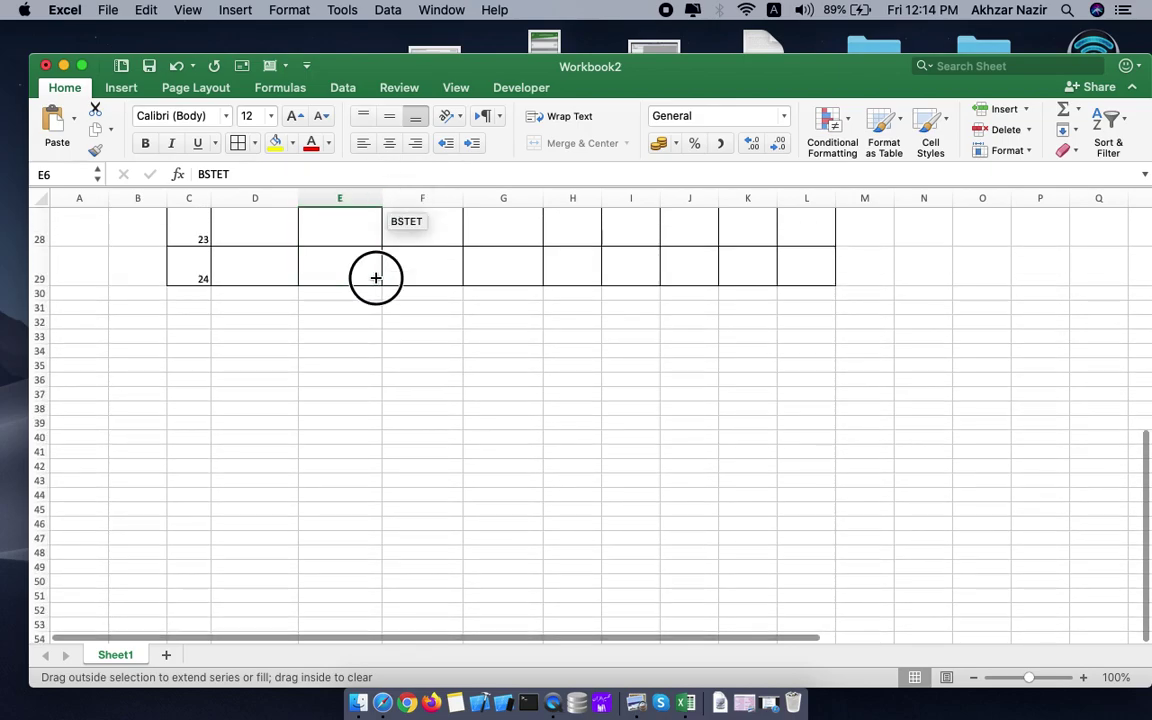
{"action": "left_click_drag", "start_coordinate": [340, 402], "coordinate": [353, 507]}
{"action": "scroll", "coordinate": [353, 507], "scroll_direction": "up", "scroll_amount": 5}
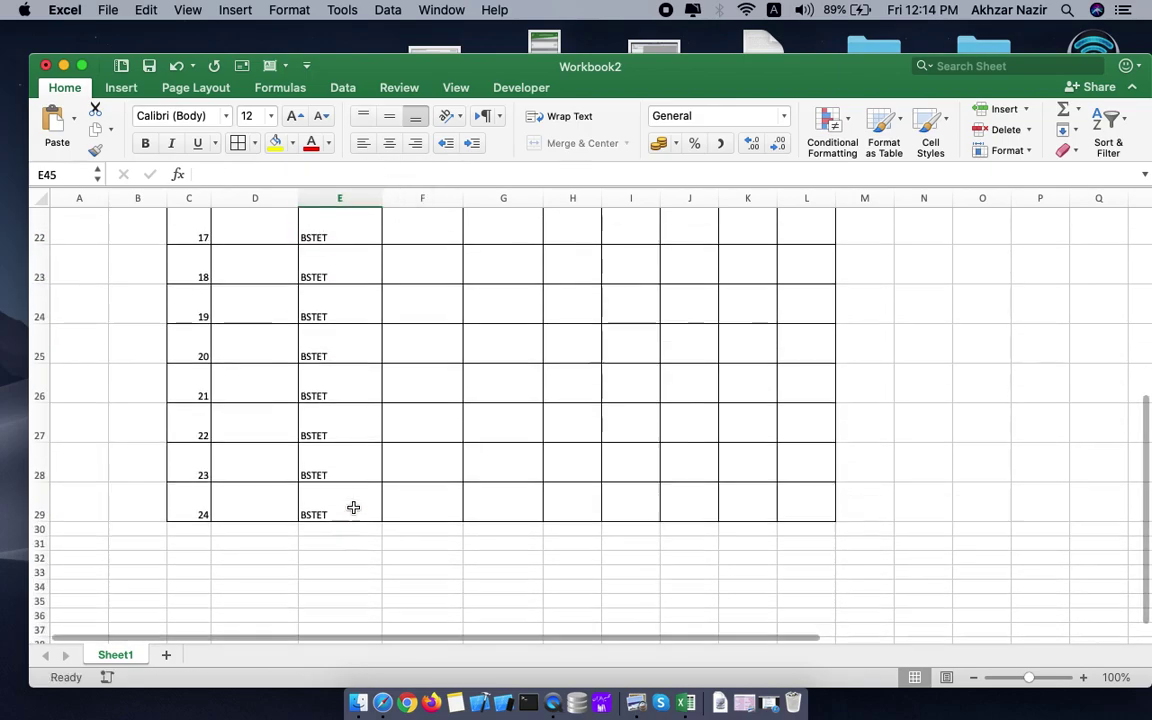
{"action": "scroll", "coordinate": [353, 507], "scroll_direction": "up", "scroll_amount": 5}
{"action": "scroll", "coordinate": [353, 507], "scroll_direction": "up", "scroll_amount": 5}
{"action": "scroll", "coordinate": [353, 507], "scroll_direction": "up", "scroll_amount": 5}
{"action": "scroll", "coordinate": [353, 507], "scroll_direction": "up", "scroll_amount": 1}
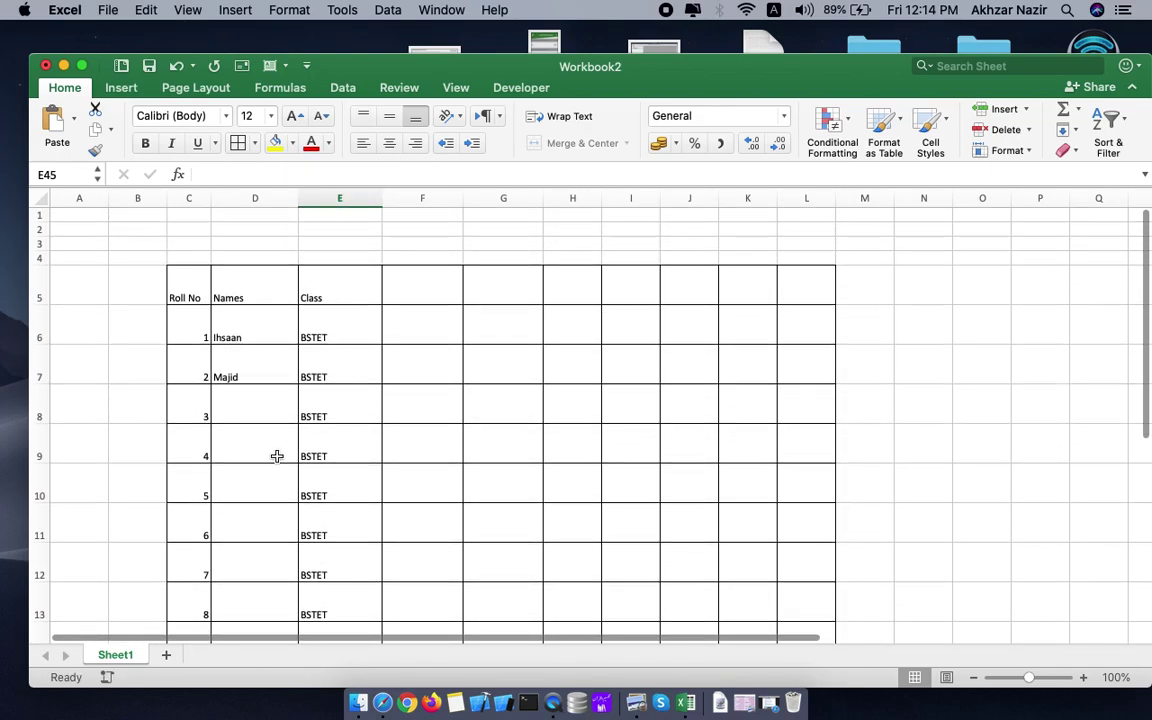
{"action": "left_click", "coordinate": [427, 289]}
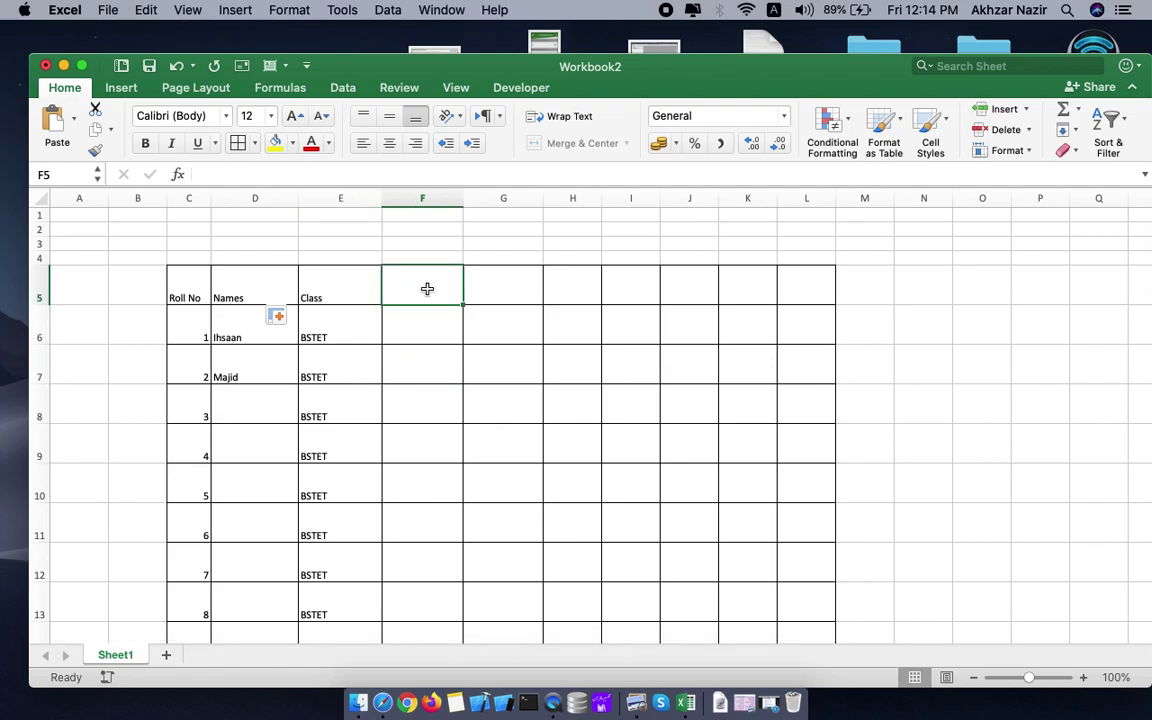
Step: Merge and center F5:L5 and enter the heading 'Subjects'
{"action": "scroll", "coordinate": [476, 432], "scroll_direction": "up", "scroll_amount": 2}
{"action": "left_click_drag", "start_coordinate": [440, 285], "coordinate": [804, 292]}
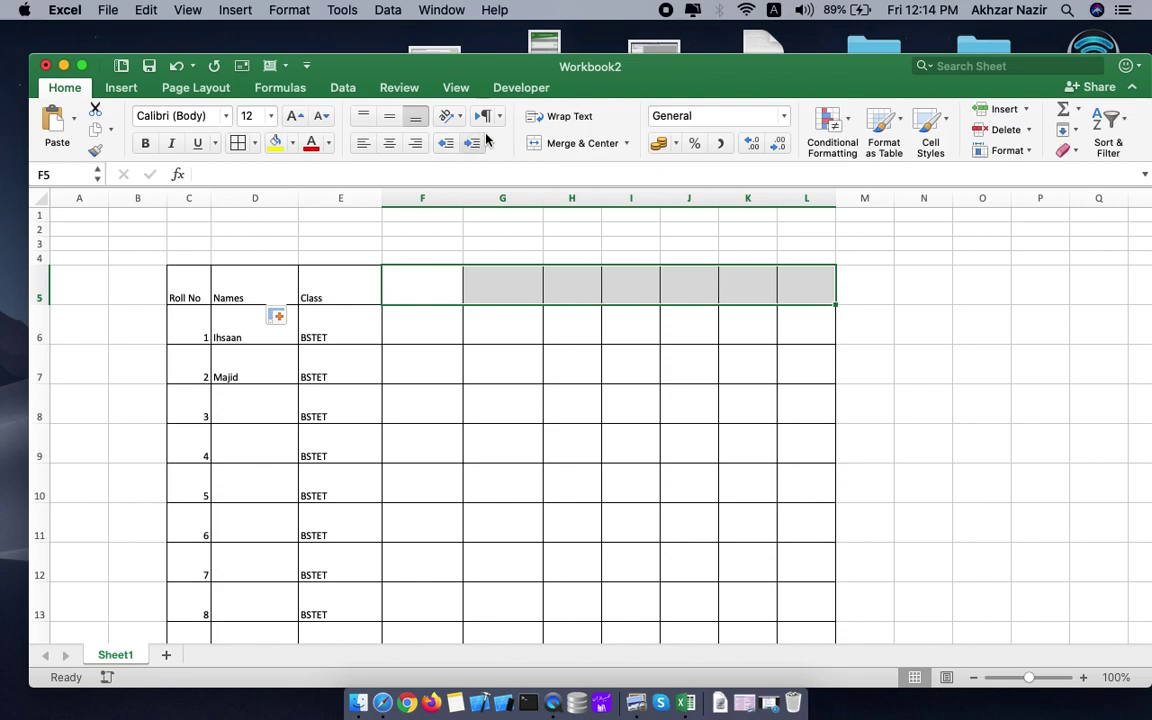
{"action": "left_click", "coordinate": [557, 145]}
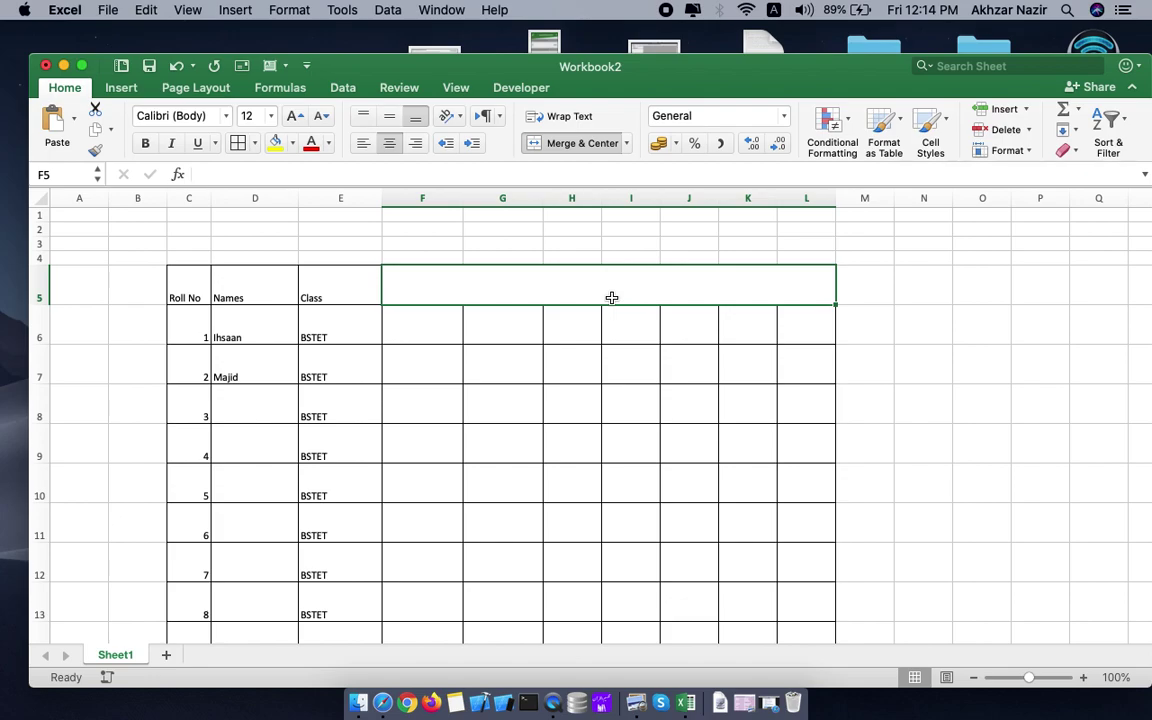
{"action": "type", "text": "Subject"}
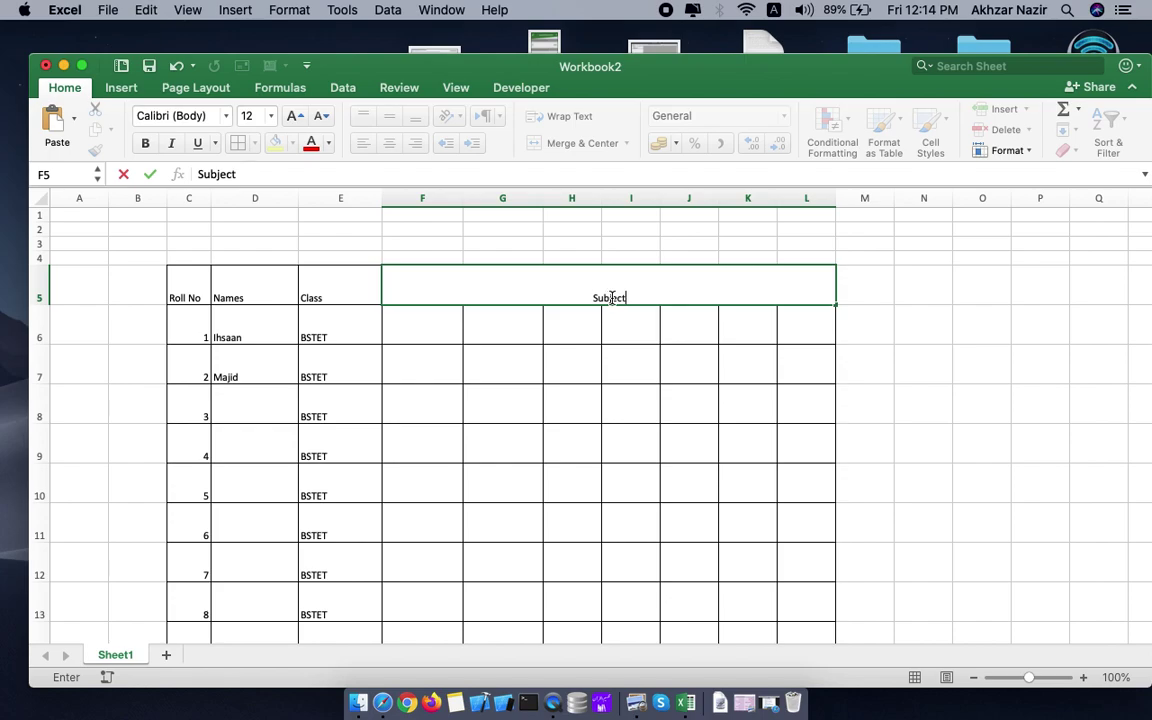
{"action": "type", "text": "s"}
{"action": "key", "text": "Return"}
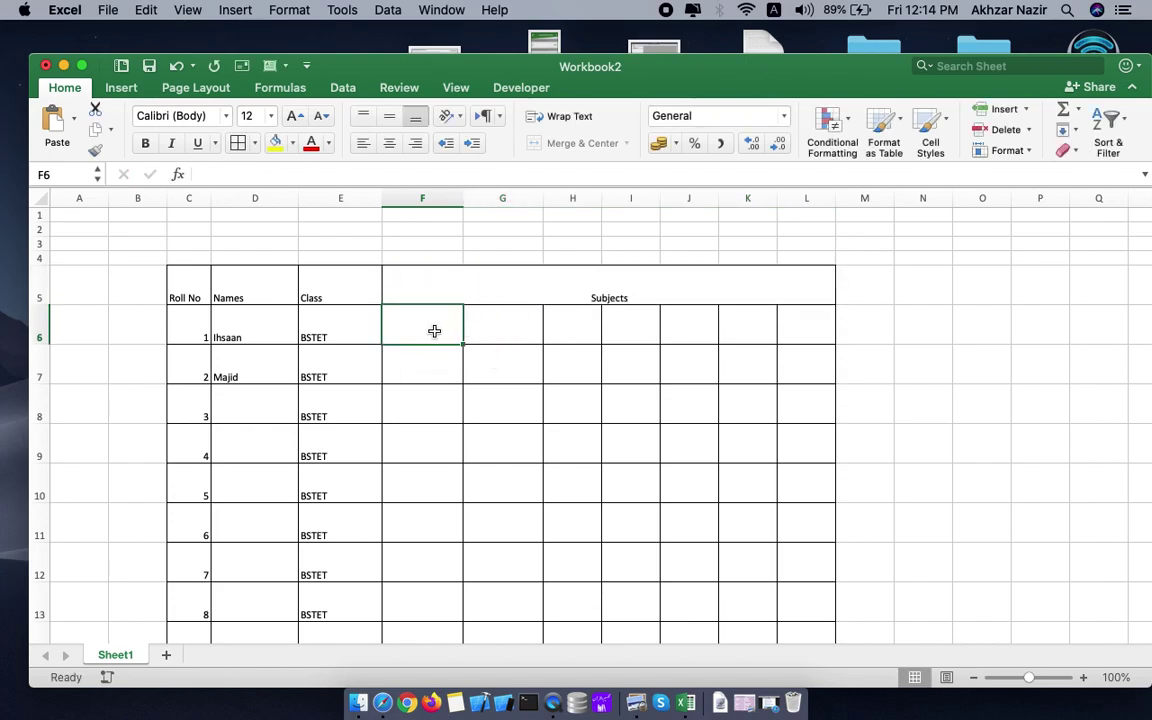
Step: Select the row 6 cells under Subjects and step across them
{"action": "left_click_drag", "start_coordinate": [434, 331], "coordinate": [816, 338]}
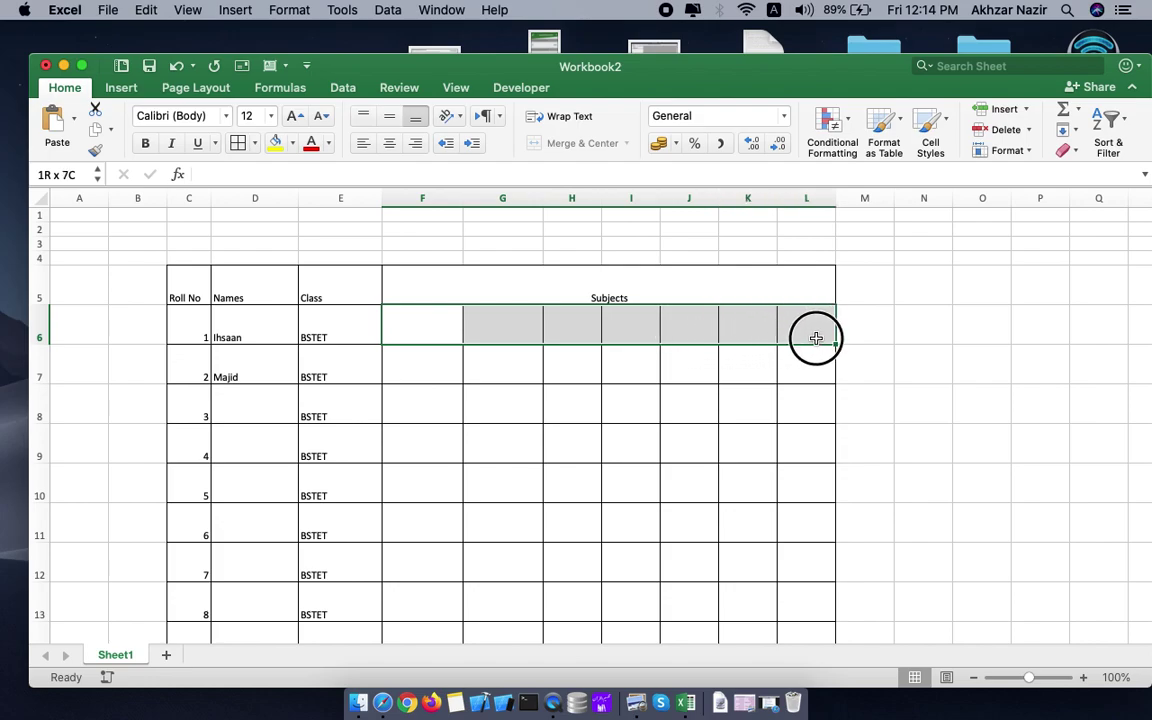
{"action": "left_click_drag", "start_coordinate": [816, 338], "coordinate": [434, 329]}
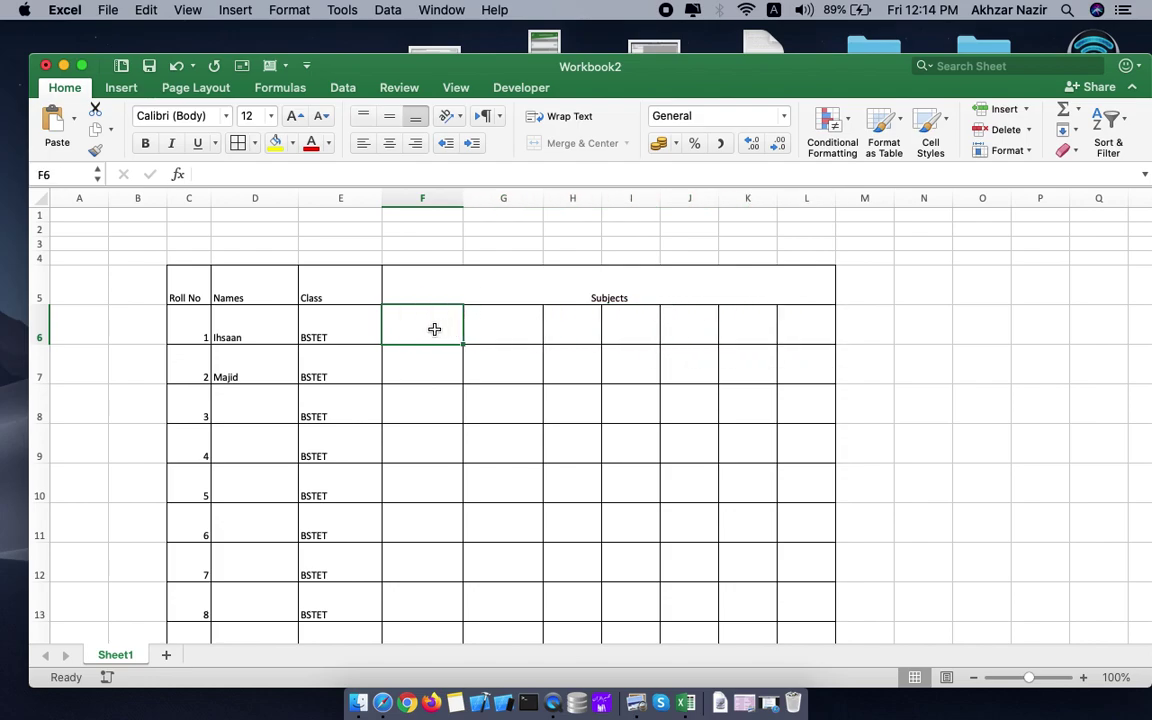
{"action": "left_click", "coordinate": [506, 324]}
{"action": "left_click", "coordinate": [585, 332]}
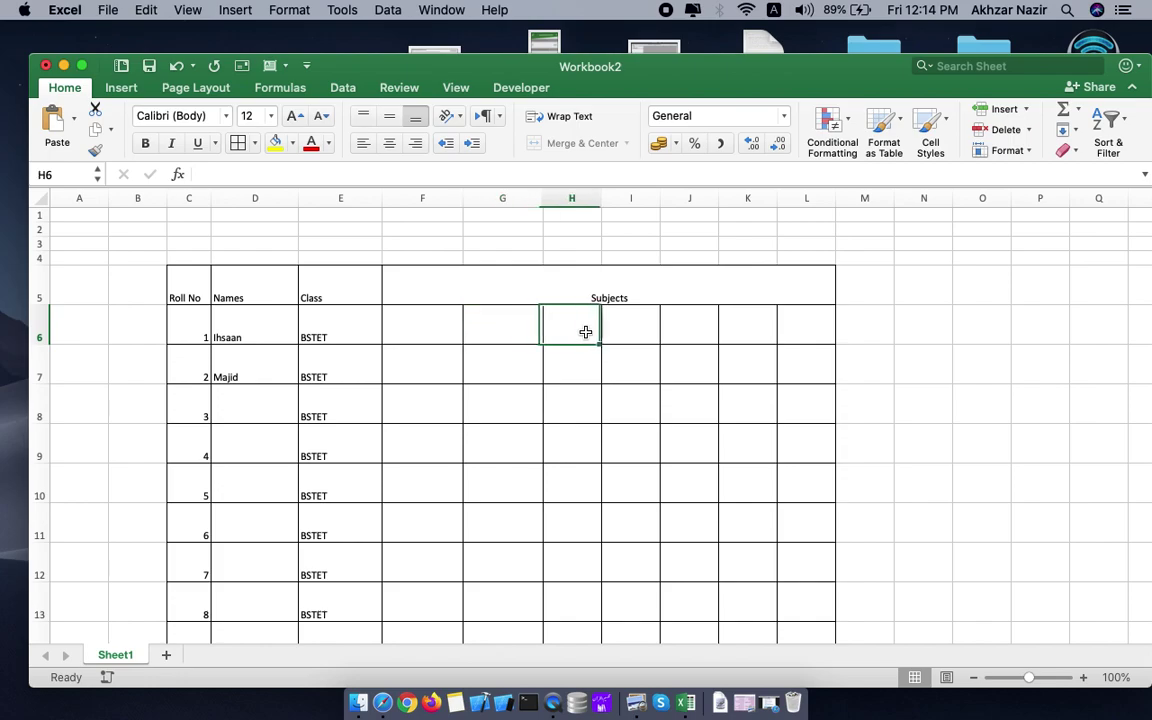
{"action": "left_click", "coordinate": [640, 325]}
{"action": "left_click", "coordinate": [700, 327]}
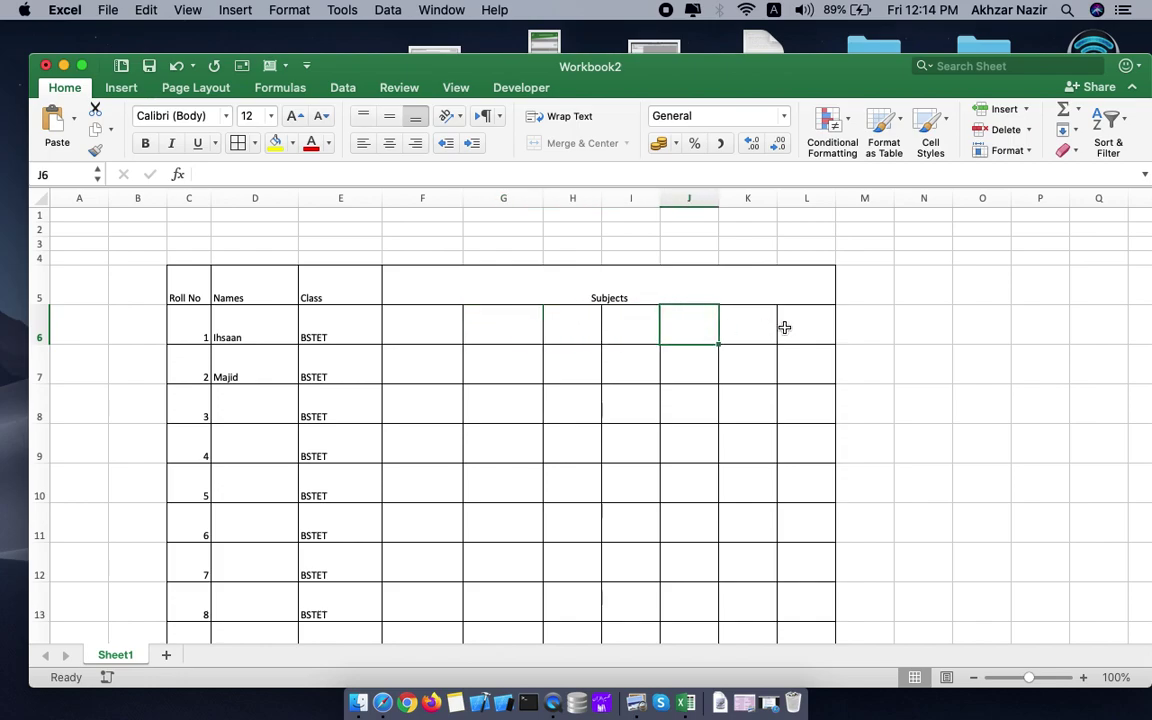
Step: Insert a blank row at row 6, above the first student's entry
{"action": "left_click", "coordinate": [228, 331]}
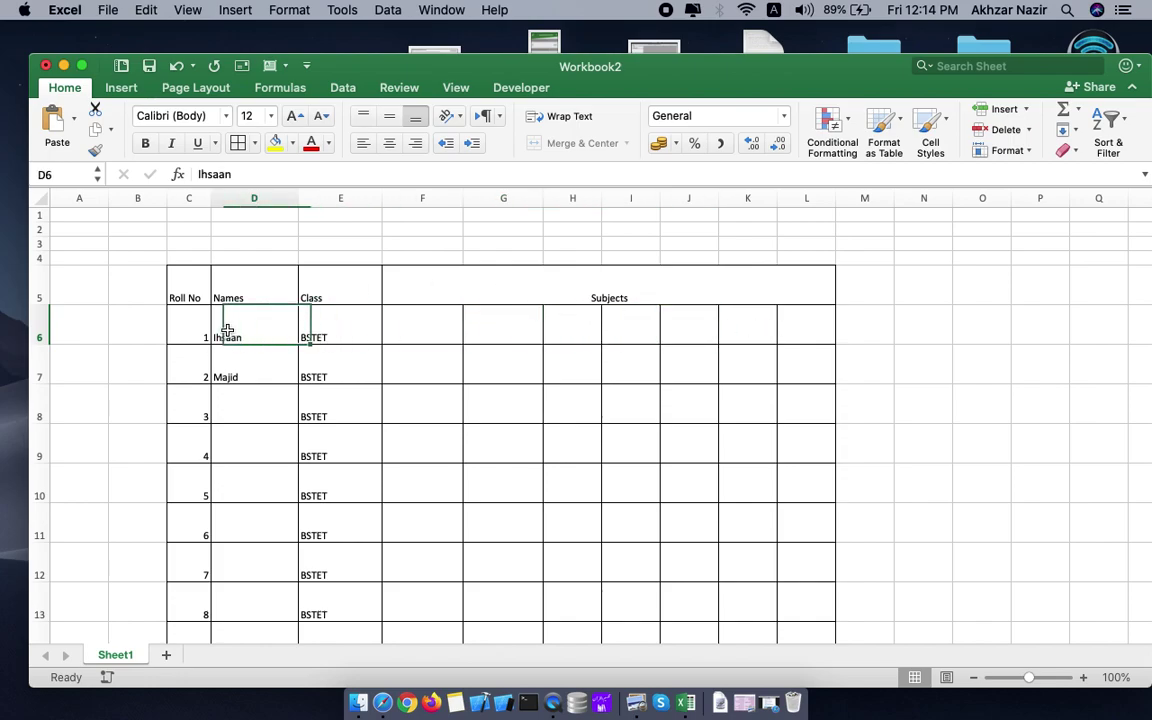
{"action": "mouse_move", "coordinate": [228, 331]}
{"action": "left_mouse_down"}
{"action": "mouse_move", "coordinate": [489, 318]}
{"action": "mouse_move", "coordinate": [794, 334]}
{"action": "left_mouse_up"}
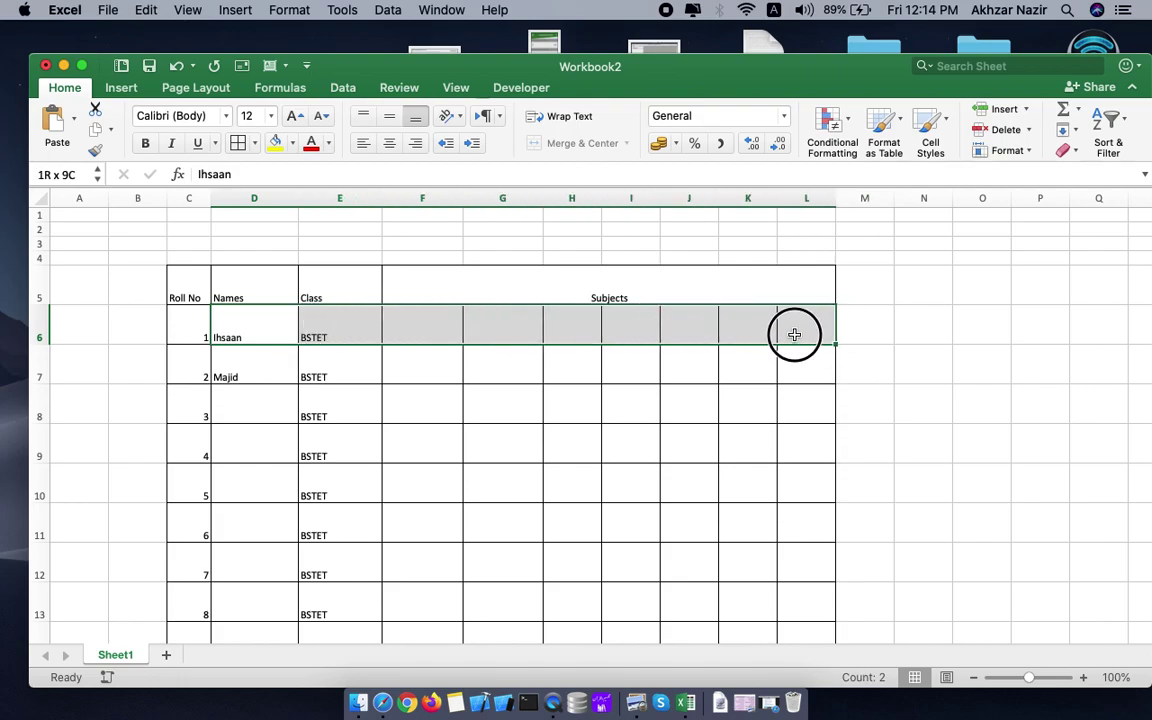
{"action": "left_click_drag", "start_coordinate": [794, 334], "coordinate": [794, 334]}
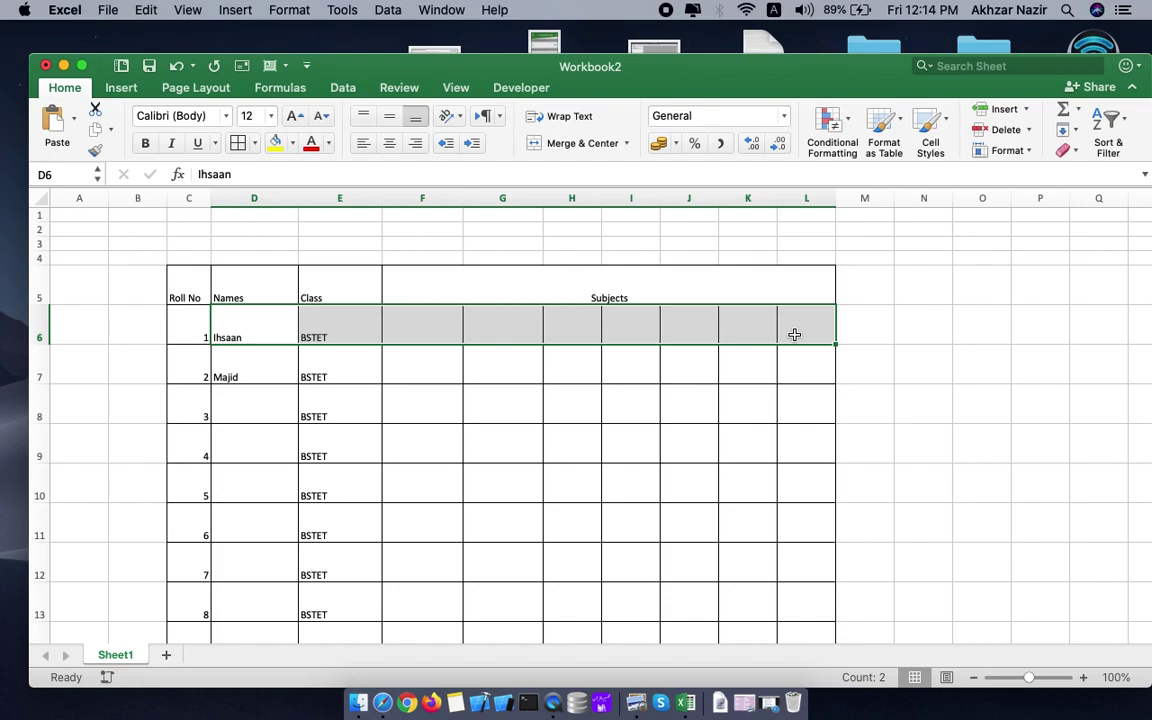
{"action": "right_click", "coordinate": [37, 330]}
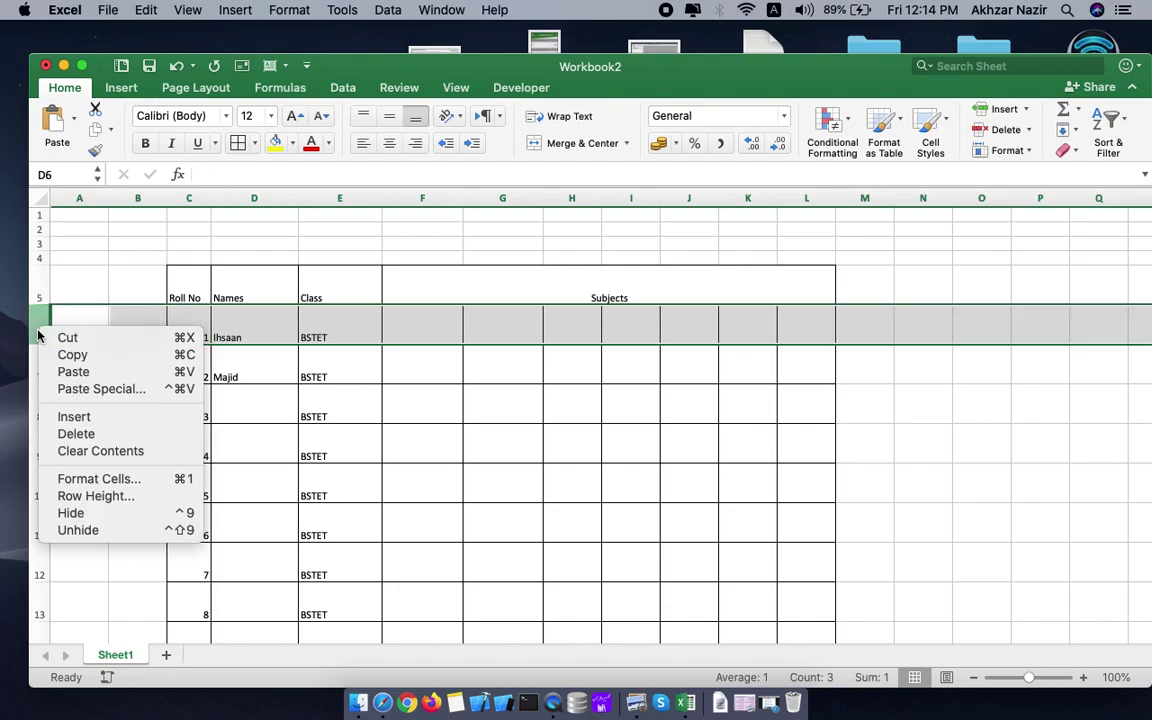
{"action": "left_click", "coordinate": [78, 424]}
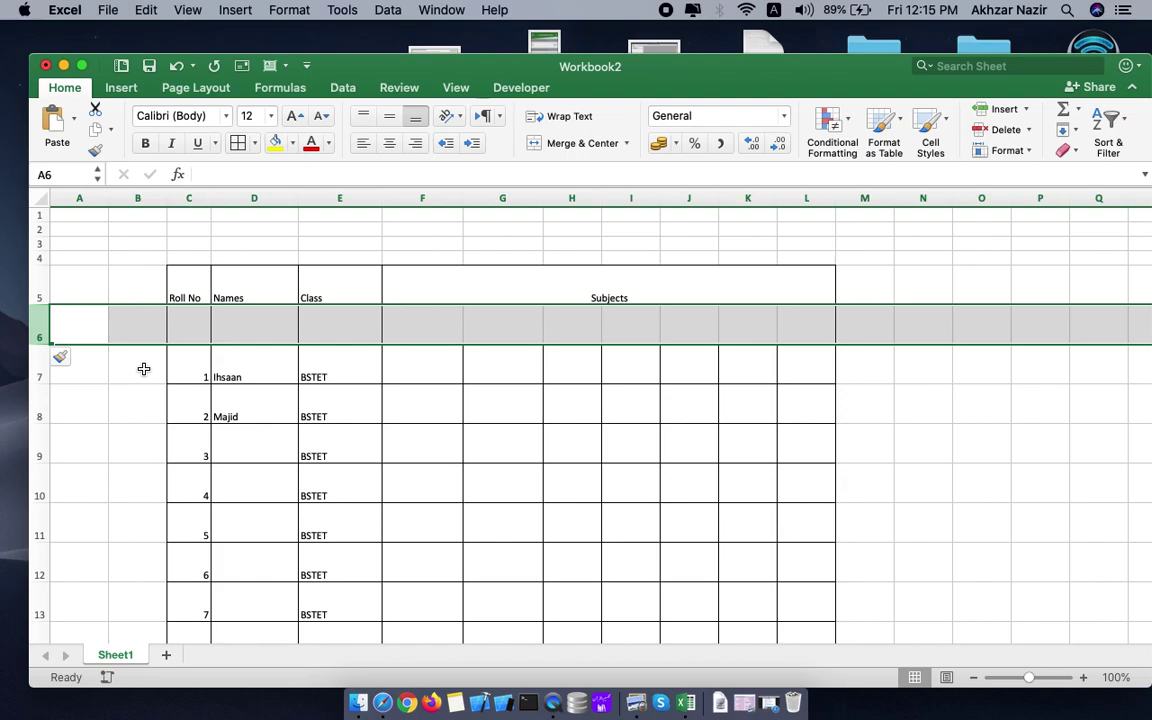
{"action": "left_click", "coordinate": [442, 394]}
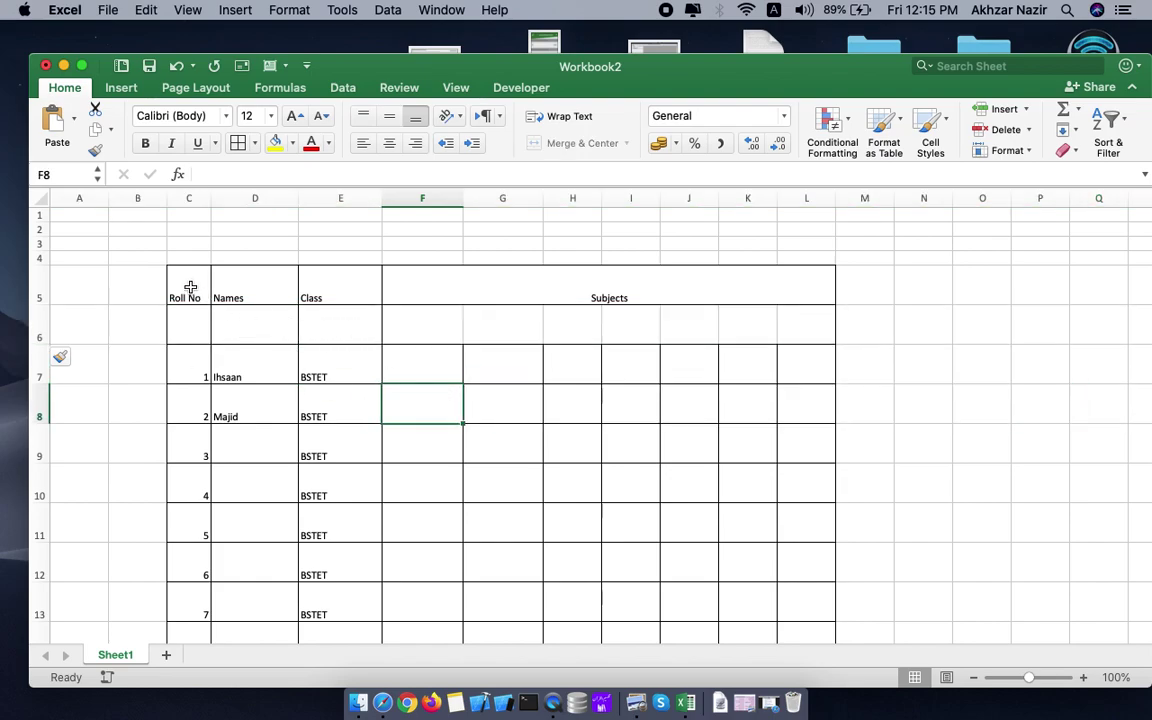
Step: Merge and center the Roll No, Names and Class headers each across rows 5 and 6
{"action": "left_click", "coordinate": [191, 322]}
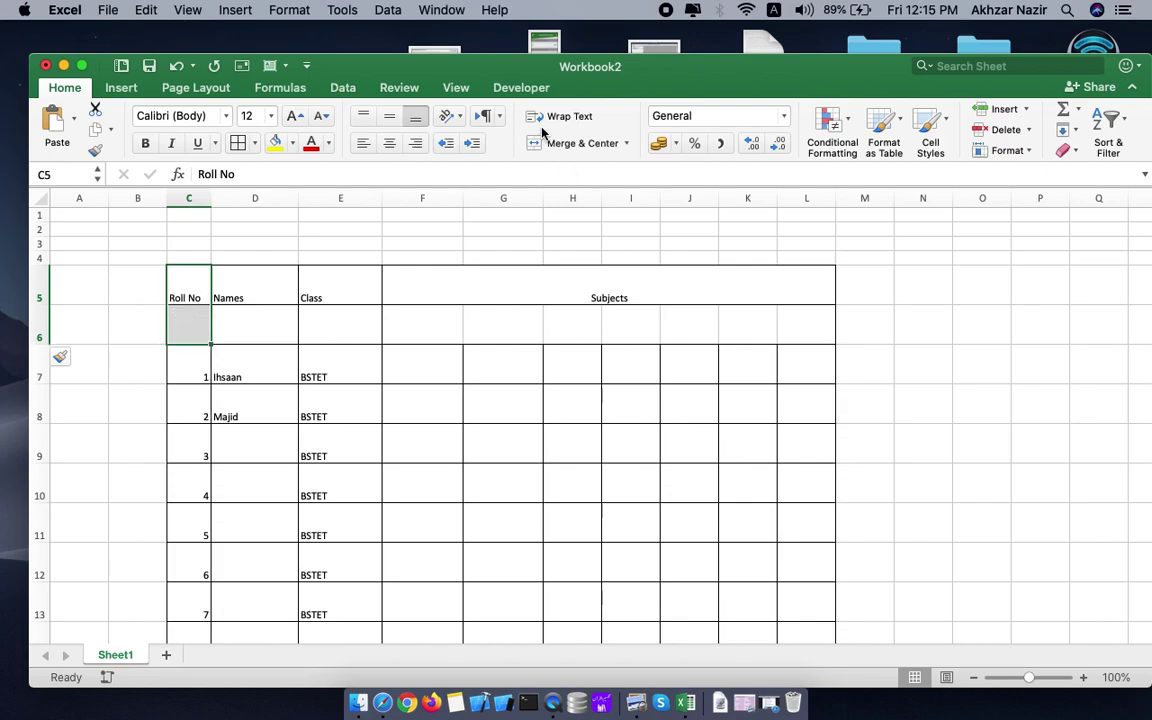
{"action": "left_click", "coordinate": [541, 142]}
{"action": "left_click_drag", "start_coordinate": [262, 275], "coordinate": [270, 332]}
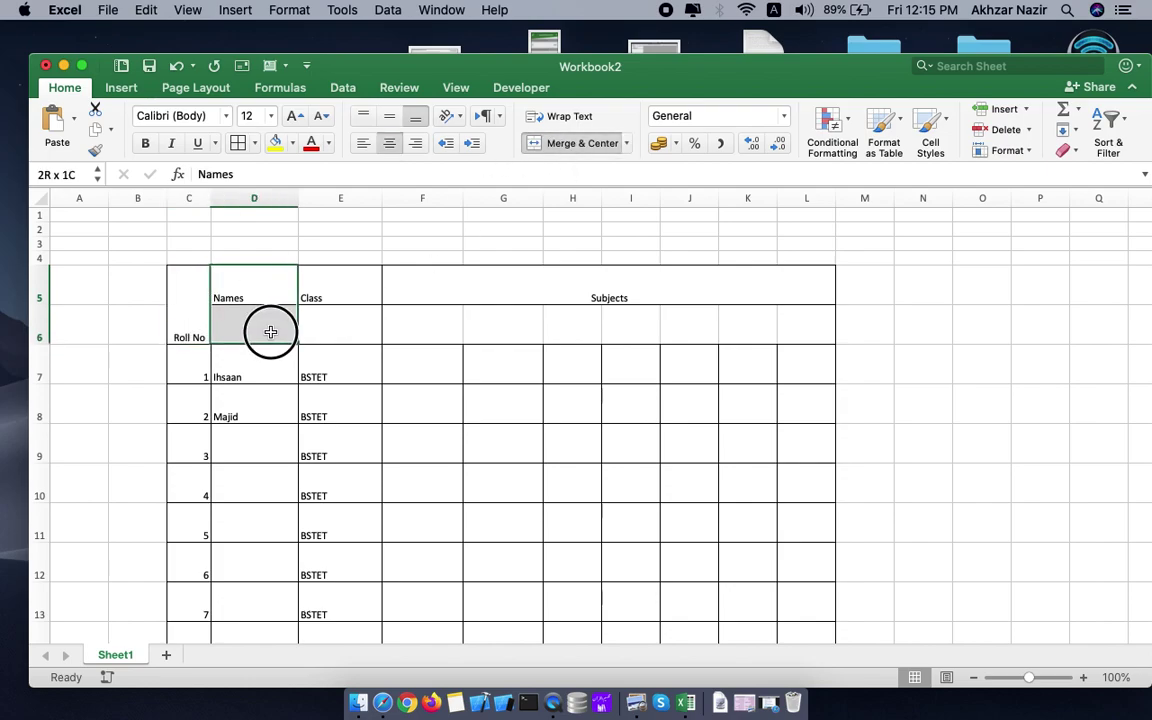
{"action": "left_click", "coordinate": [592, 143]}
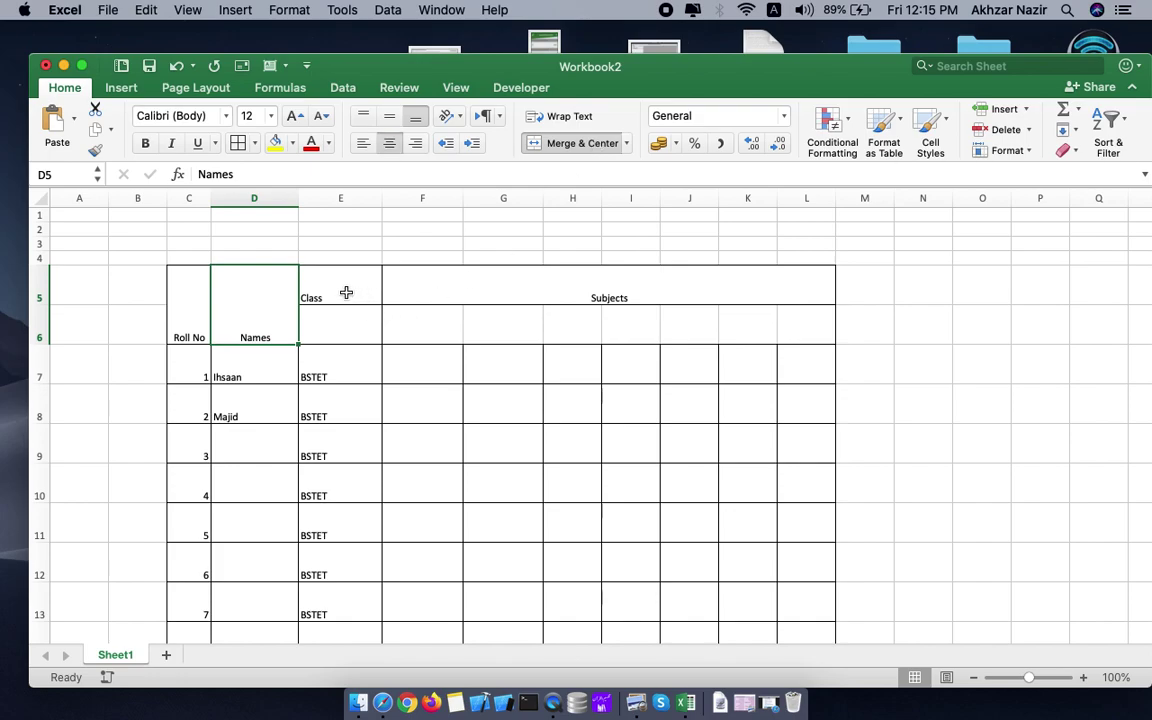
{"action": "left_click_drag", "start_coordinate": [346, 292], "coordinate": [352, 326]}
{"action": "left_click", "coordinate": [586, 145]}
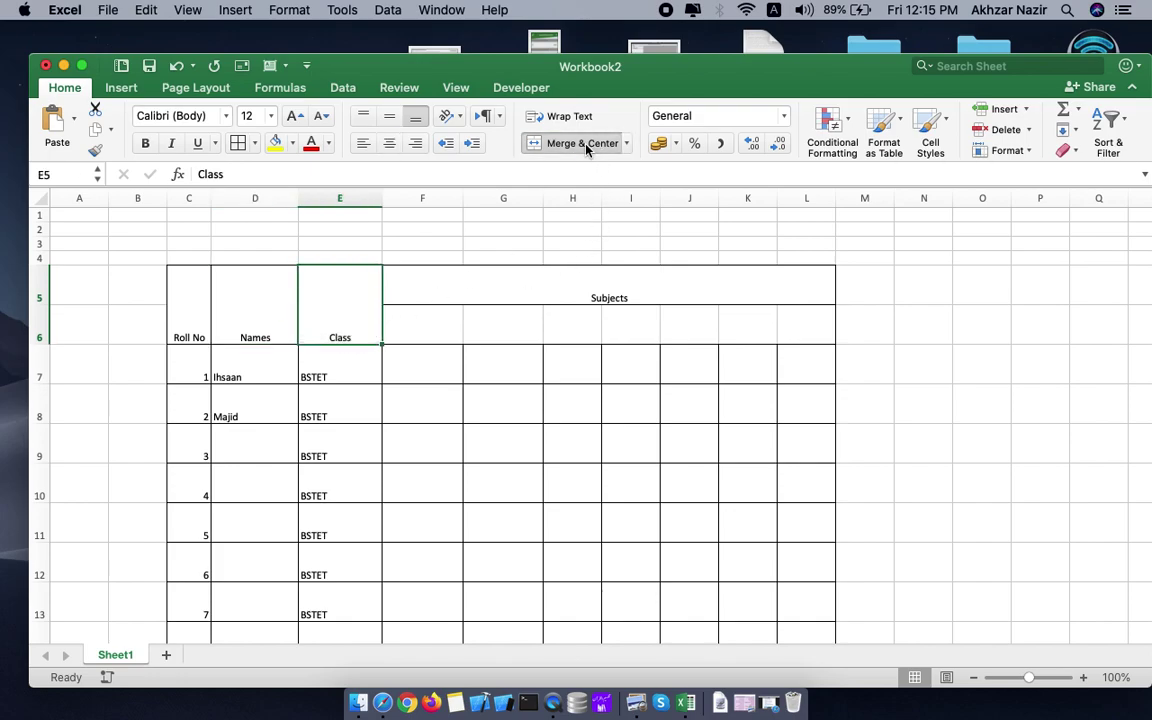
{"action": "left_click", "coordinate": [499, 448]}
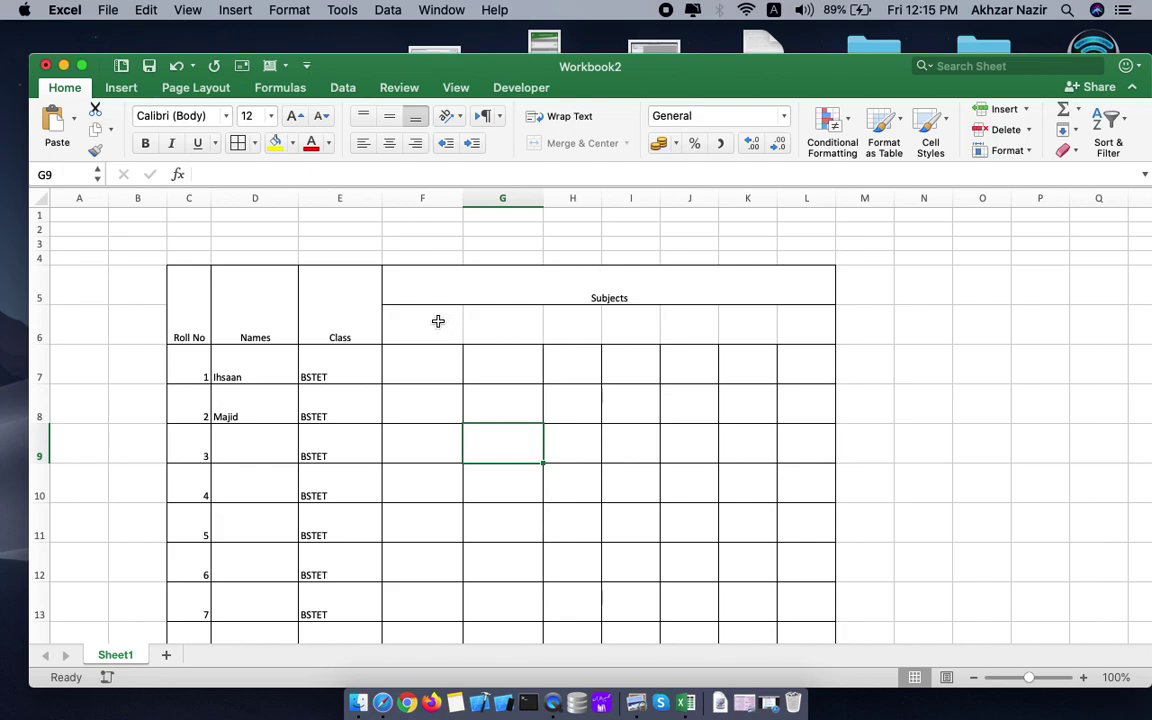
Step: Select cells F6 through L6 under Subjects and check that each stays a separate cell
{"action": "left_click_drag", "start_coordinate": [438, 321], "coordinate": [815, 330]}
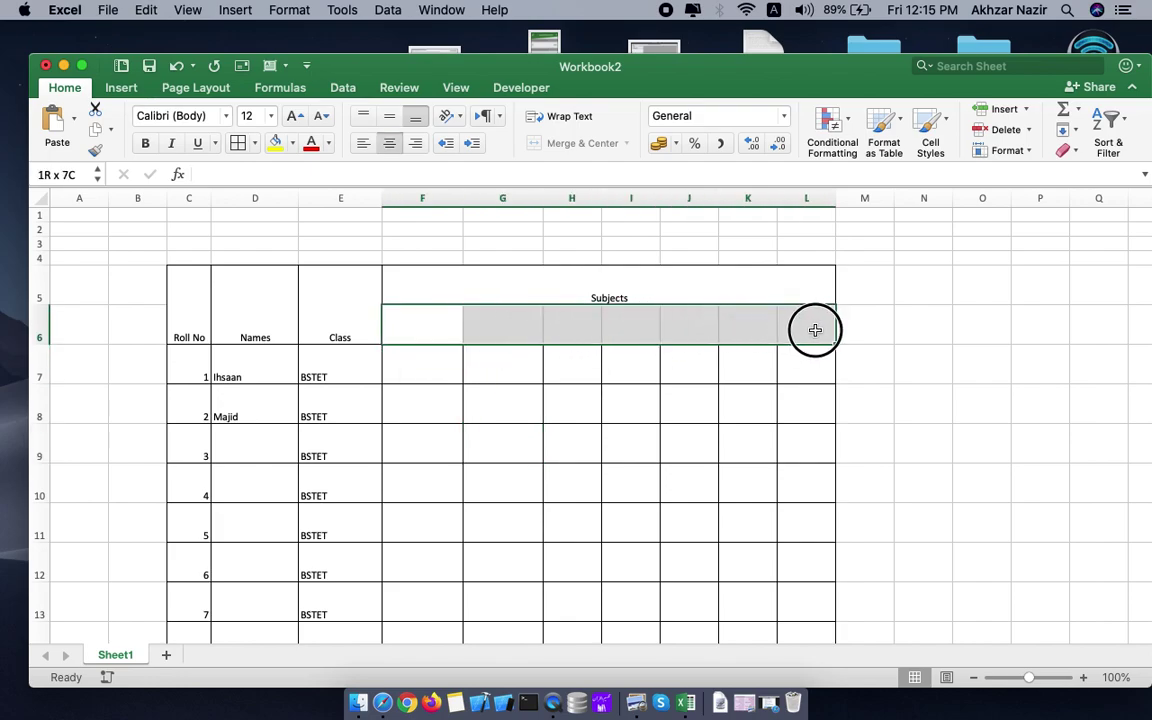
{"action": "left_click", "coordinate": [575, 455]}
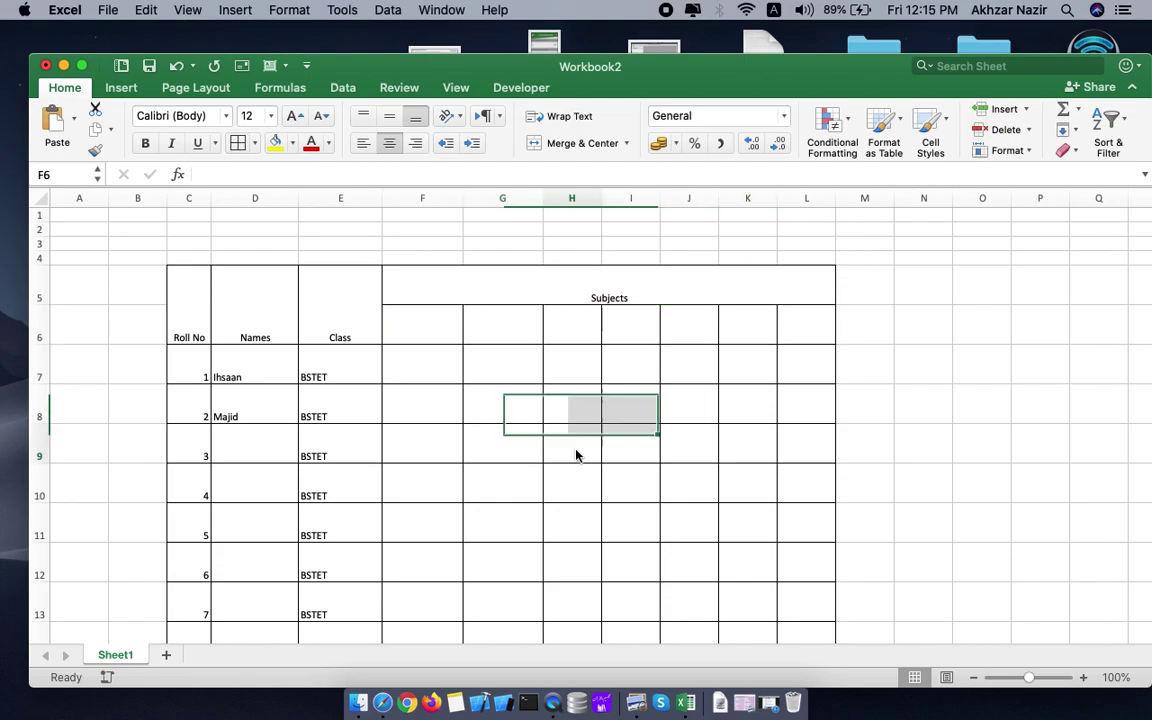
{"action": "left_click", "coordinate": [429, 327]}
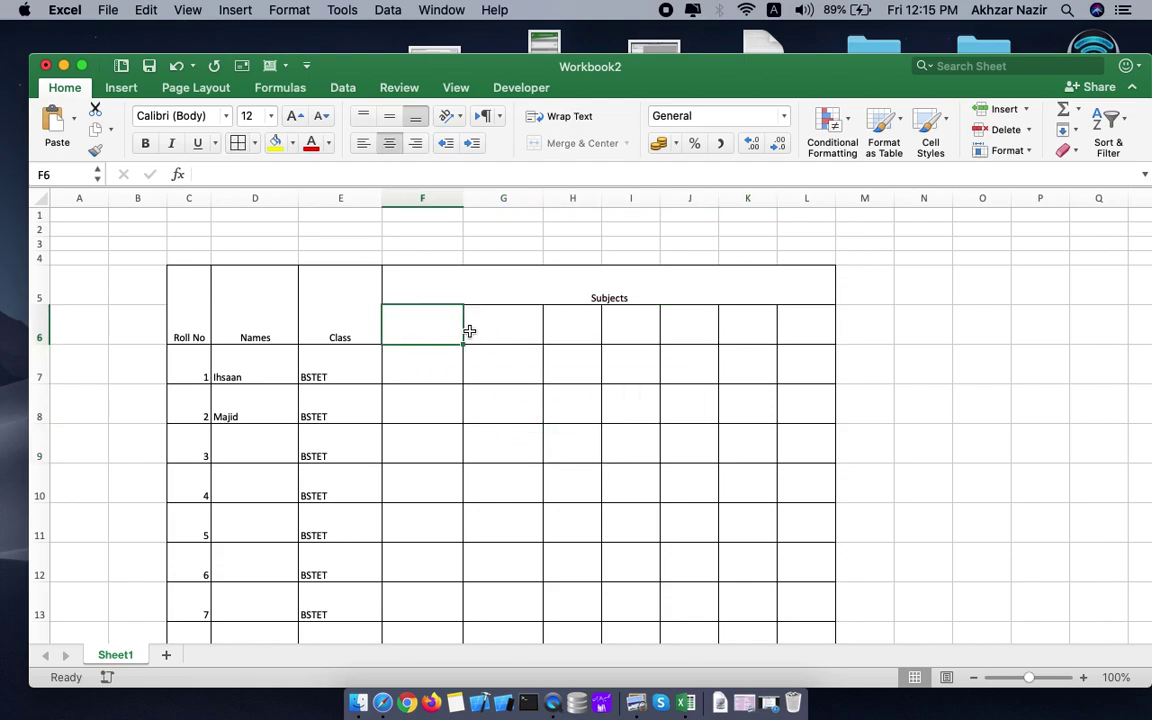
{"action": "left_click", "coordinate": [471, 331]}
{"action": "left_click_drag", "start_coordinate": [429, 327], "coordinate": [810, 329]}
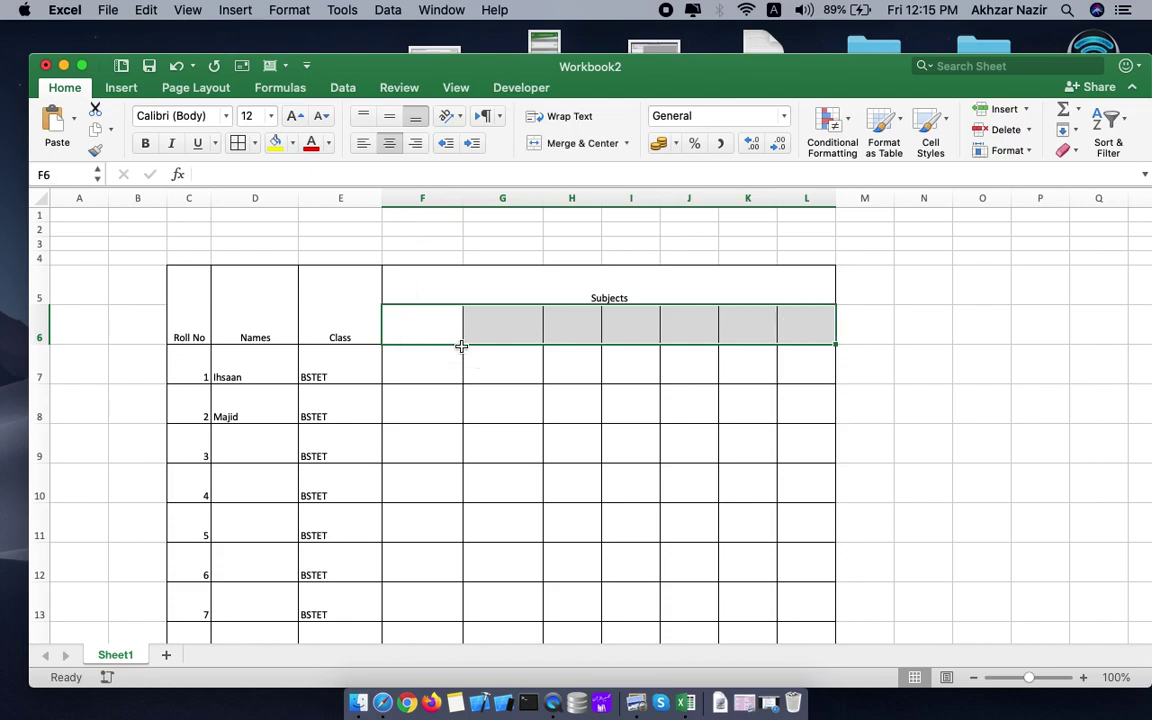
{"action": "mouse_move", "coordinate": [434, 329]}
{"action": "left_mouse_down"}
{"action": "mouse_move", "coordinate": [846, 316]}
{"action": "mouse_move", "coordinate": [830, 315]}
{"action": "left_mouse_up"}
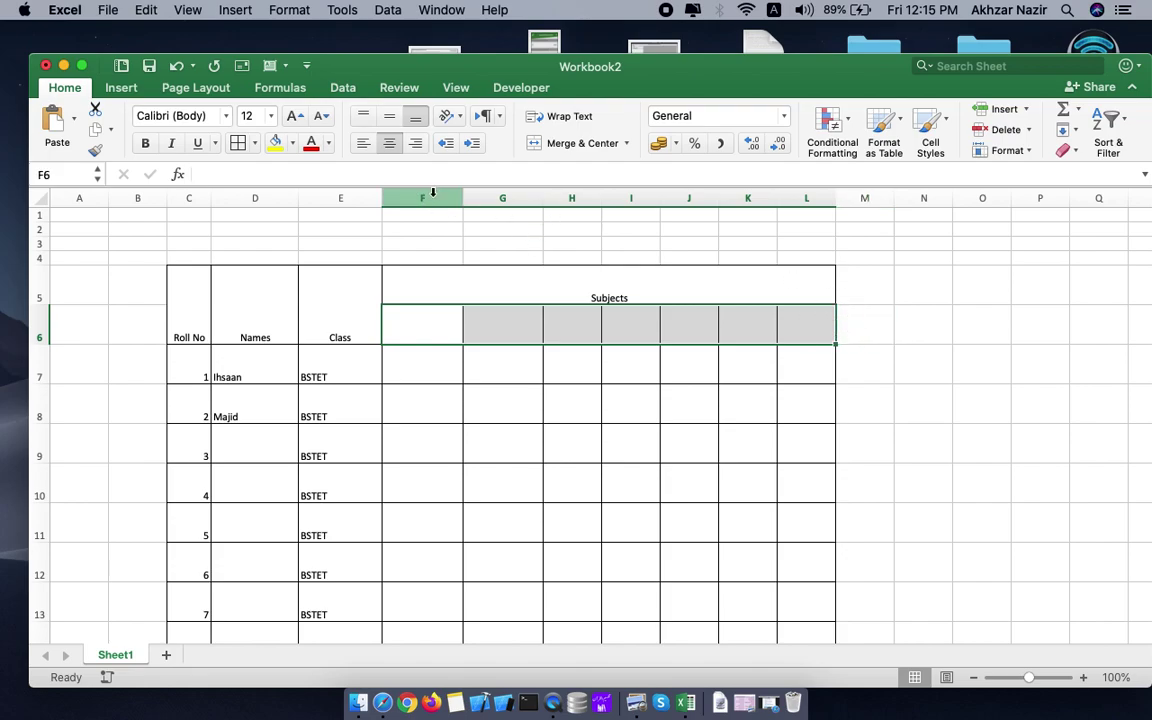
Step: Try a column width of 10, then 5, for columns F through L
{"action": "left_click_drag", "start_coordinate": [433, 194], "coordinate": [805, 193]}
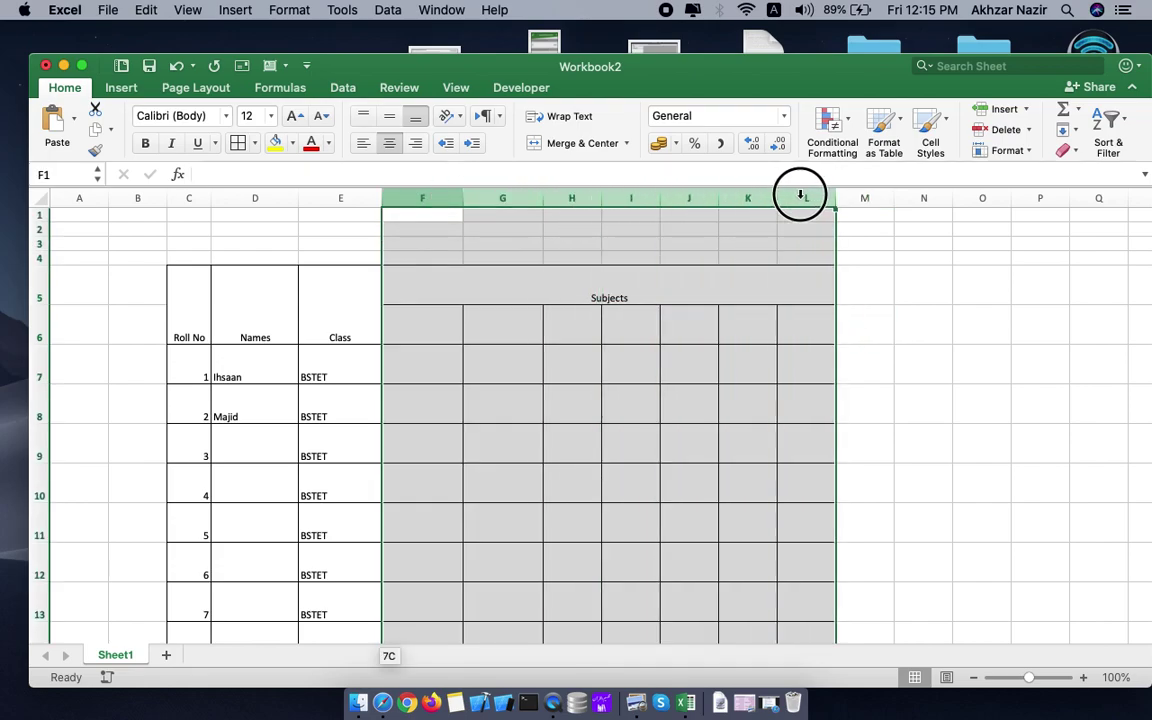
{"action": "right_click", "coordinate": [507, 195]}
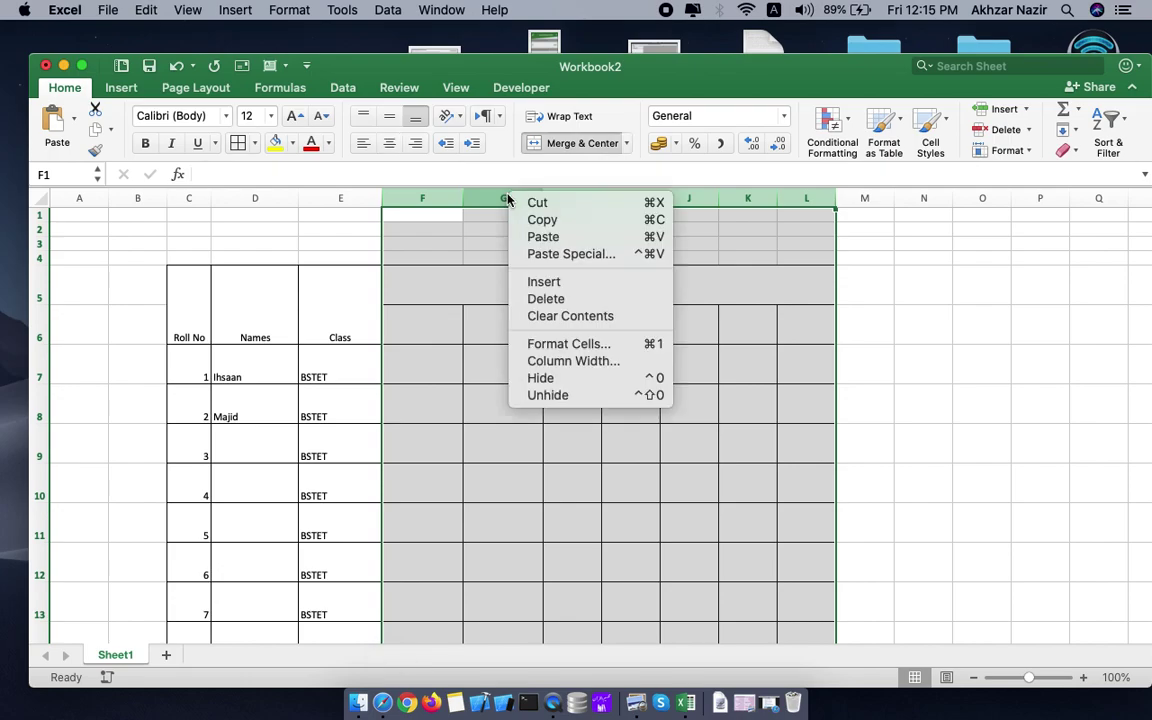
{"action": "left_click", "coordinate": [575, 362]}
{"action": "type", "text": "10"}
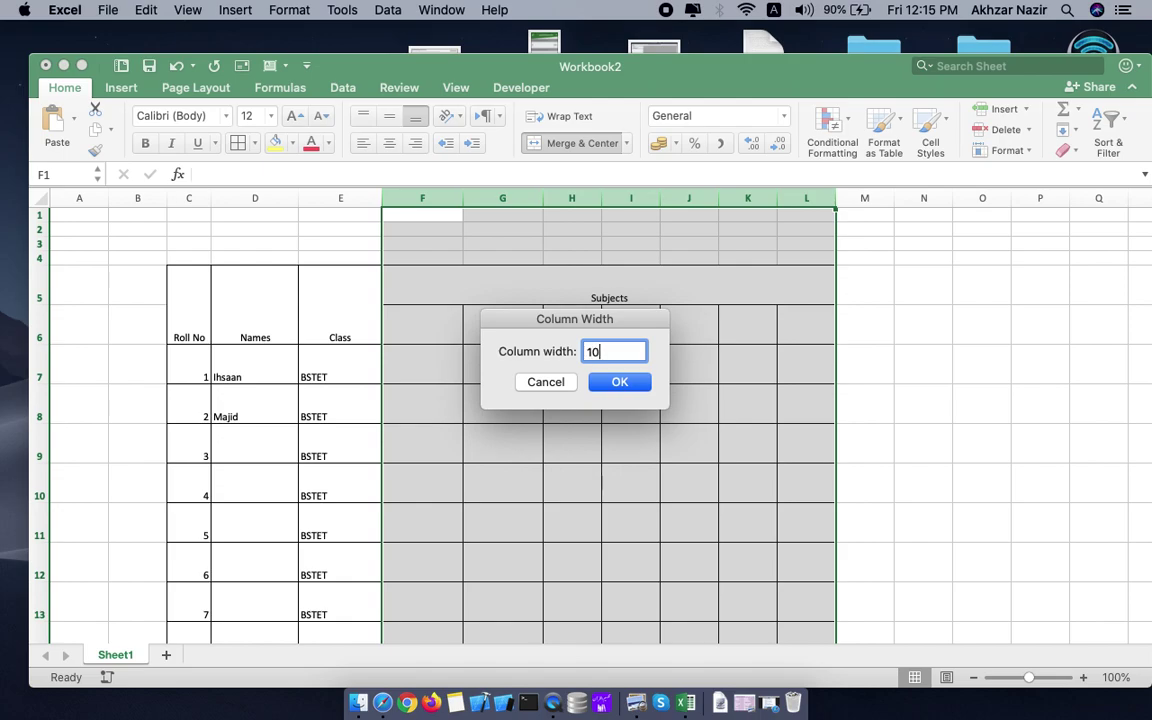
{"action": "key", "text": "Return"}
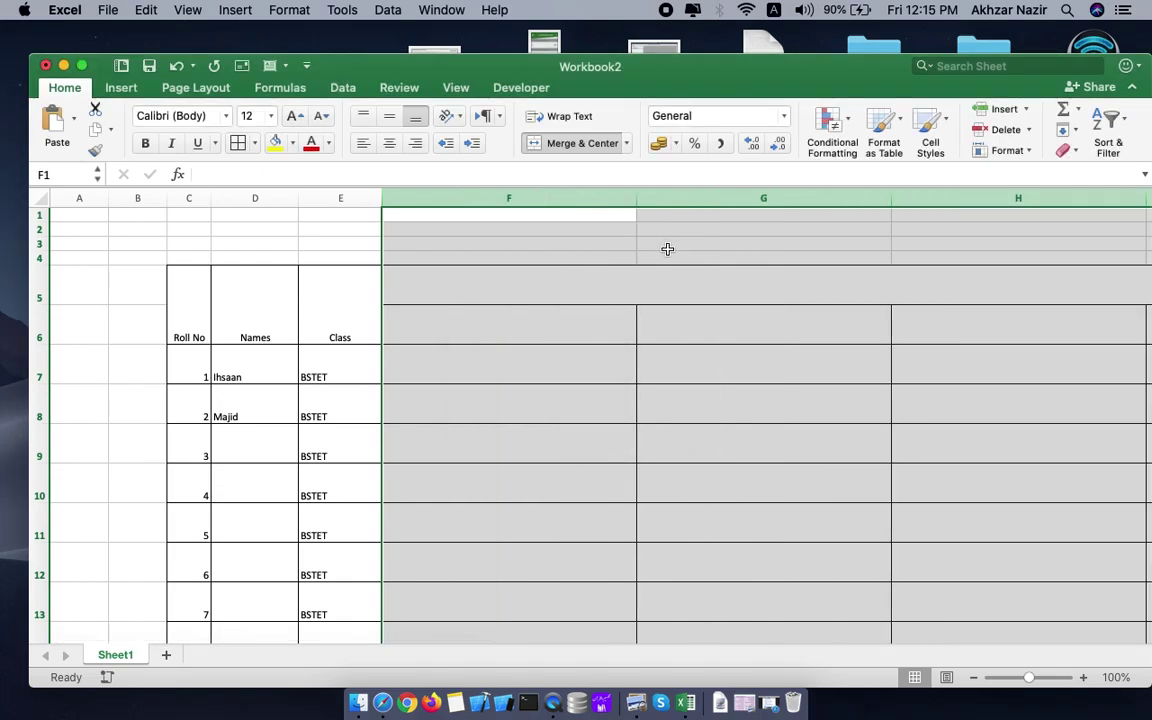
{"action": "right_click", "coordinate": [517, 198]}
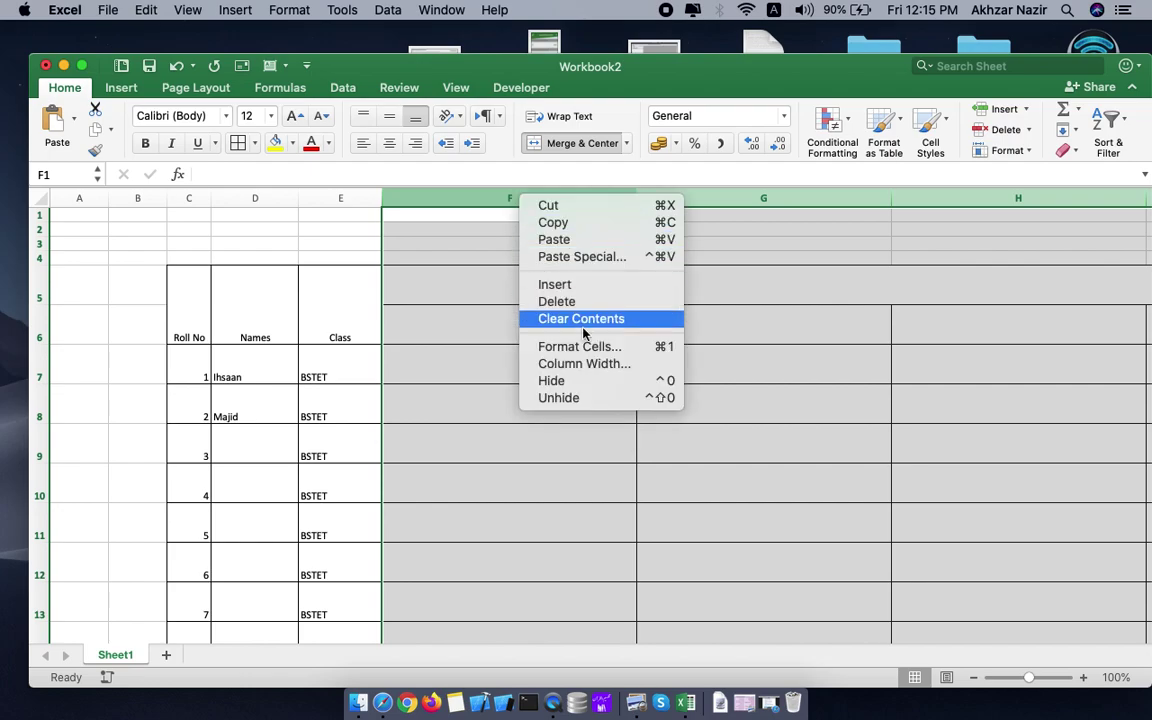
{"action": "left_click", "coordinate": [590, 365]}
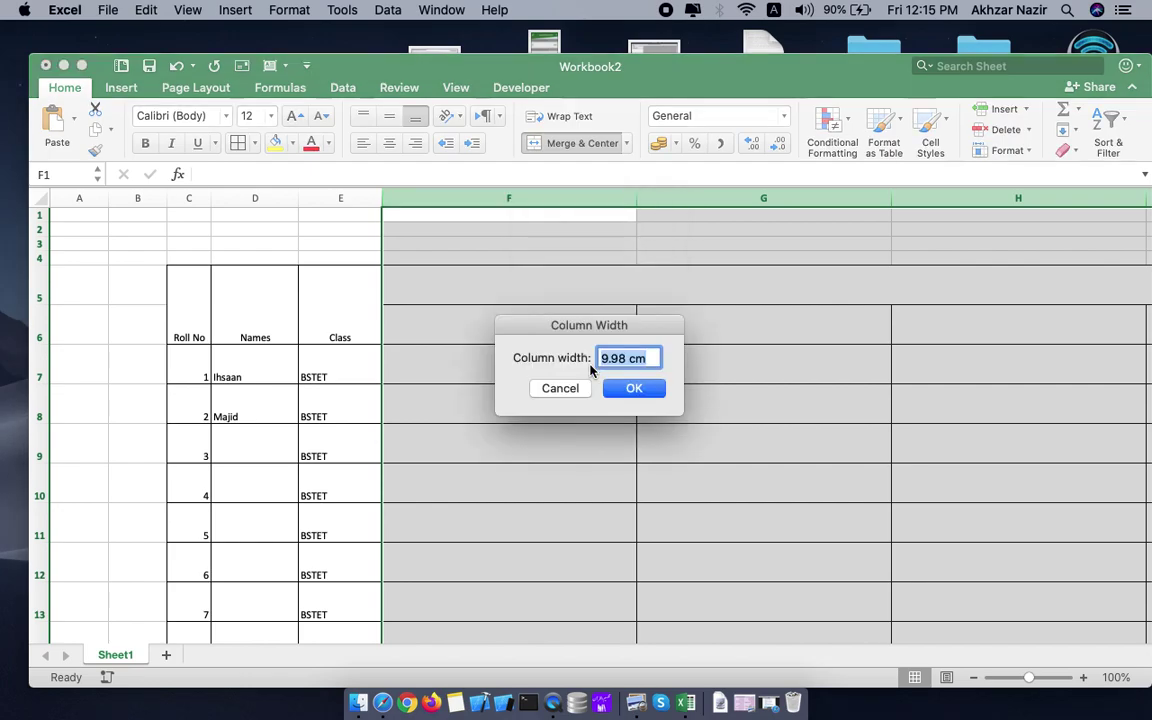
{"action": "type", "text": "5"}
{"action": "key", "text": "Return"}
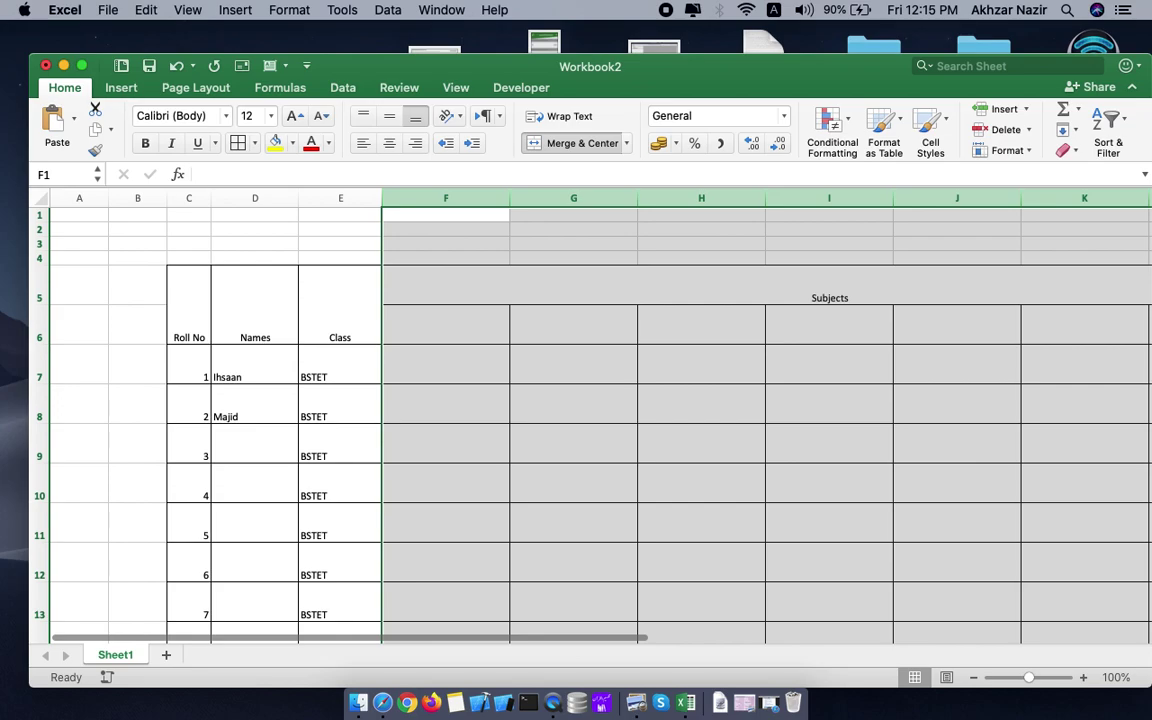
Step: Set columns F through L to a final width of 4
{"action": "right_click", "coordinate": [456, 198]}
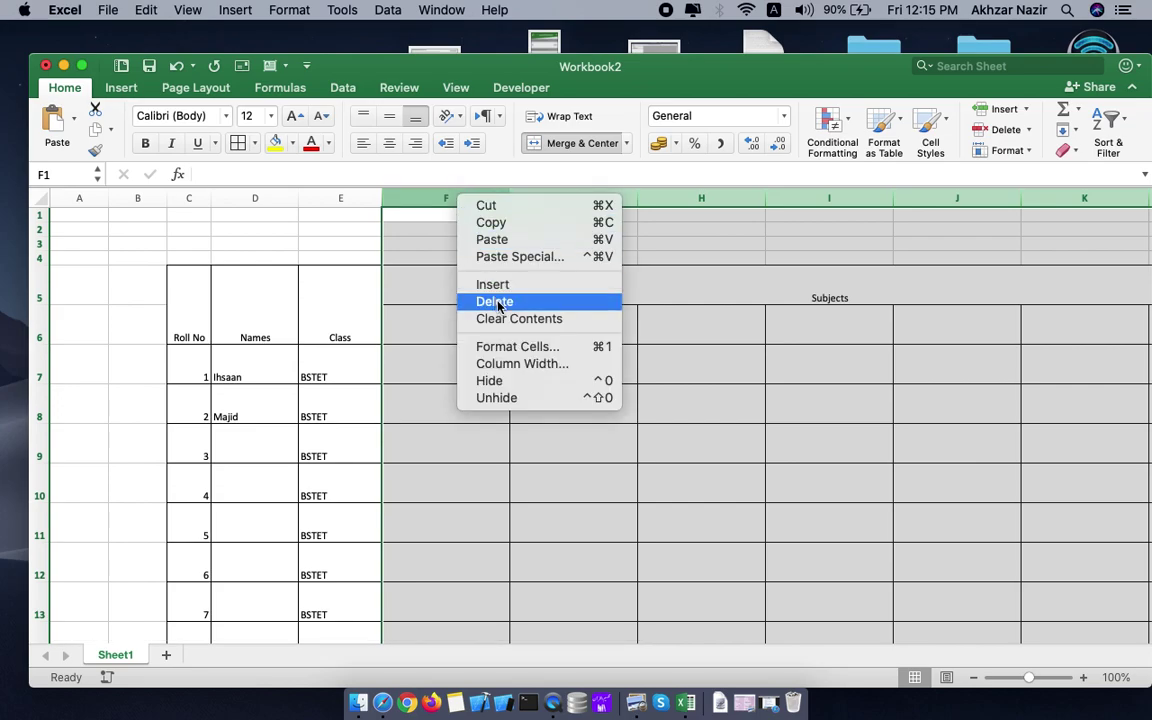
{"action": "left_click", "coordinate": [512, 366]}
{"action": "type", "text": "4"}
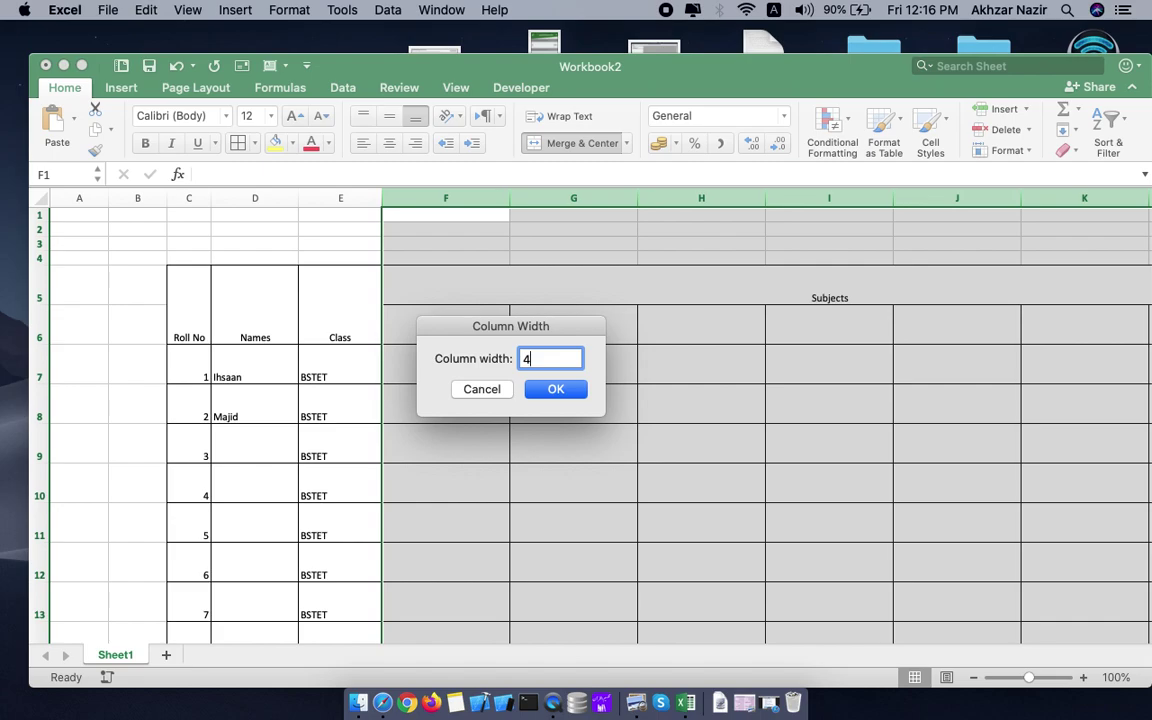
{"action": "key", "text": "Return"}
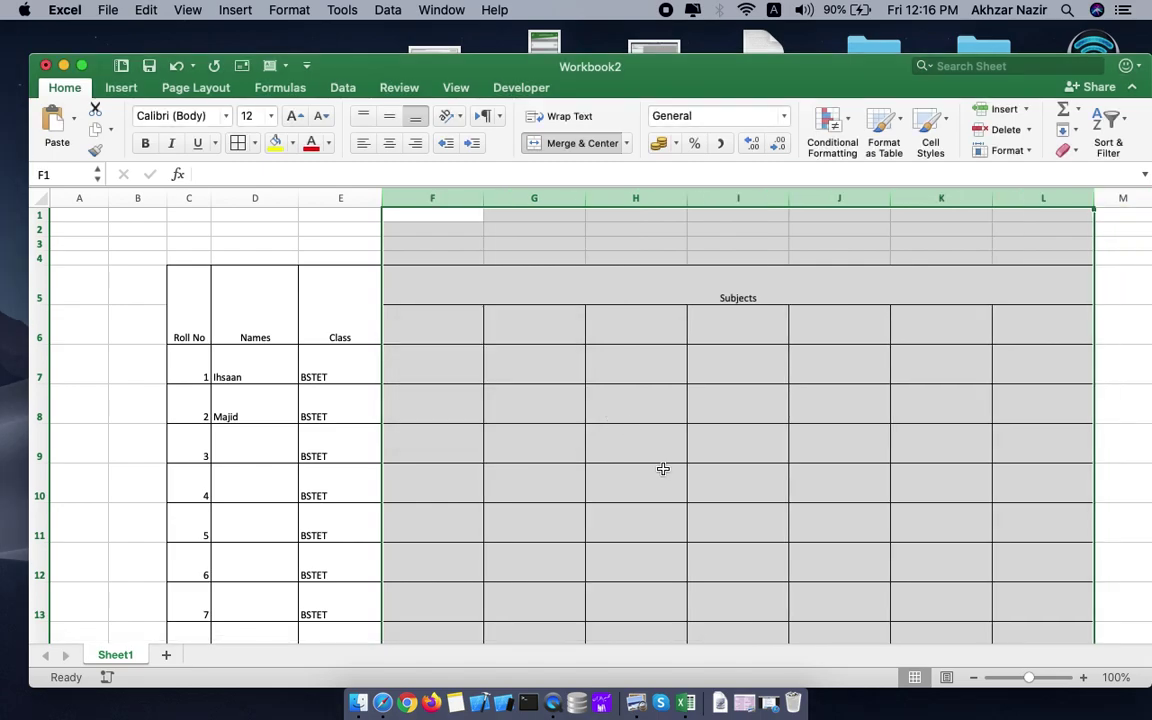
{"action": "left_click", "coordinate": [663, 469]}
{"action": "left_click", "coordinate": [444, 338]}
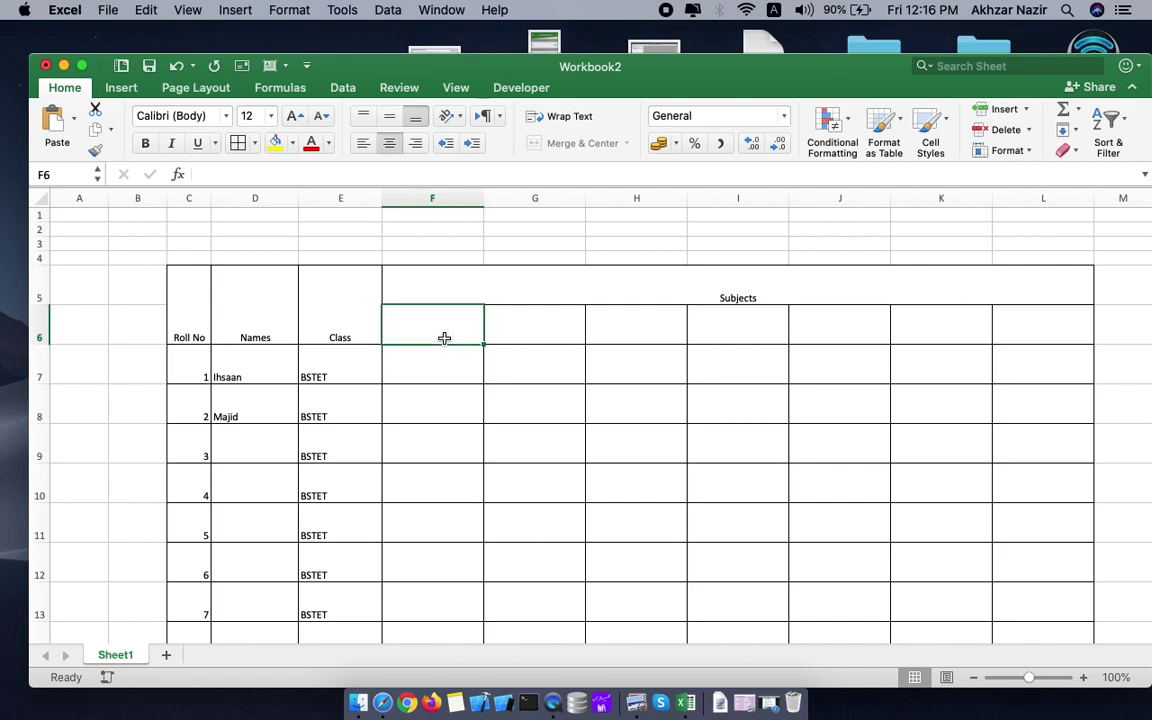
Step: Enter subject headings Computer, Textile, Isl, SS, Chem, Phy and Persian in F6 through L6
{"action": "type", "text": "V"}
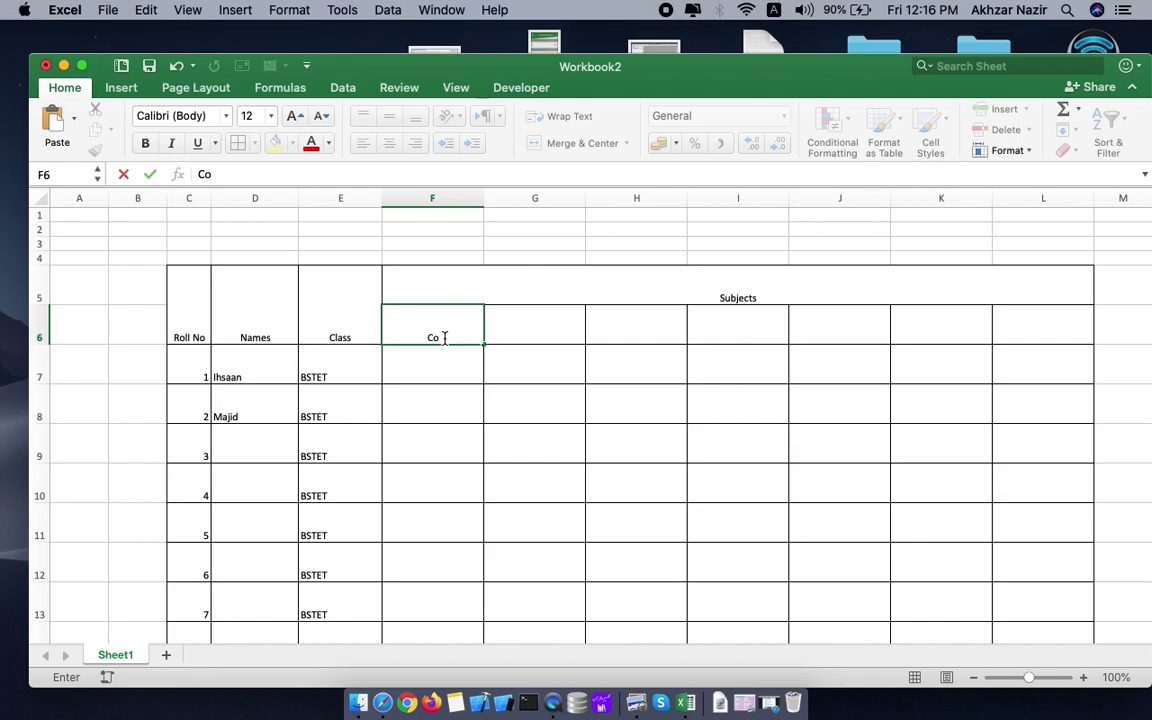
{"action": "type", "text": "er"}
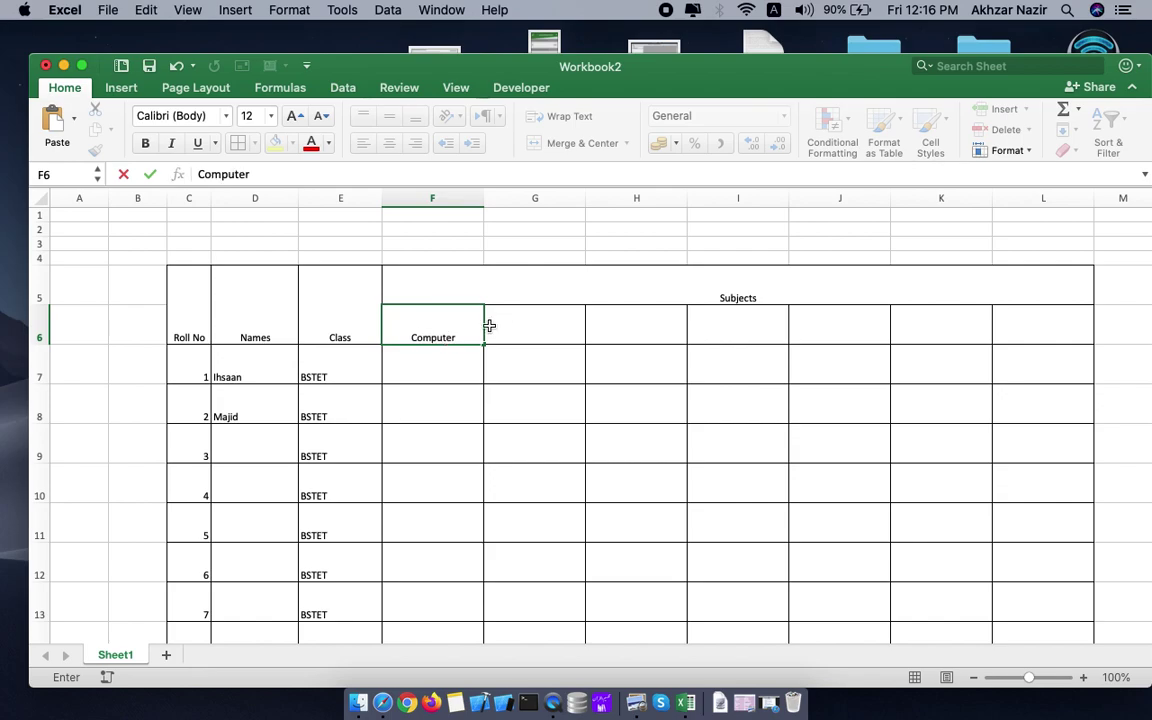
{"action": "left_click", "coordinate": [542, 327]}
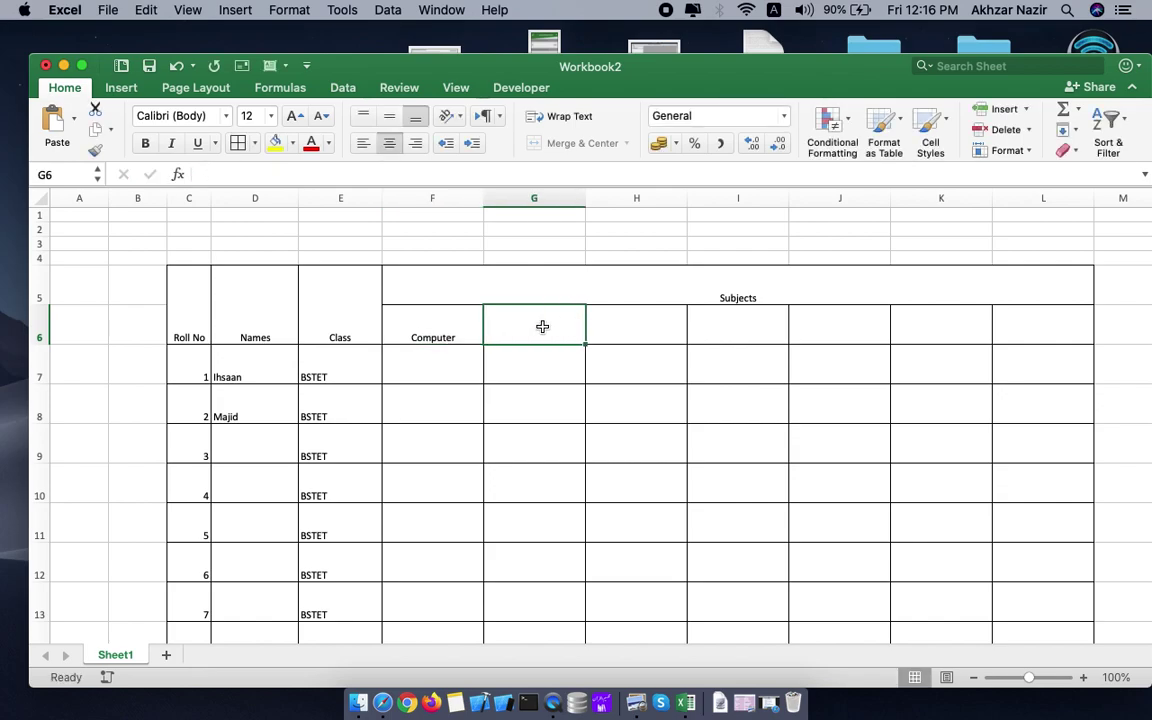
{"action": "type", "text": "Textile"}
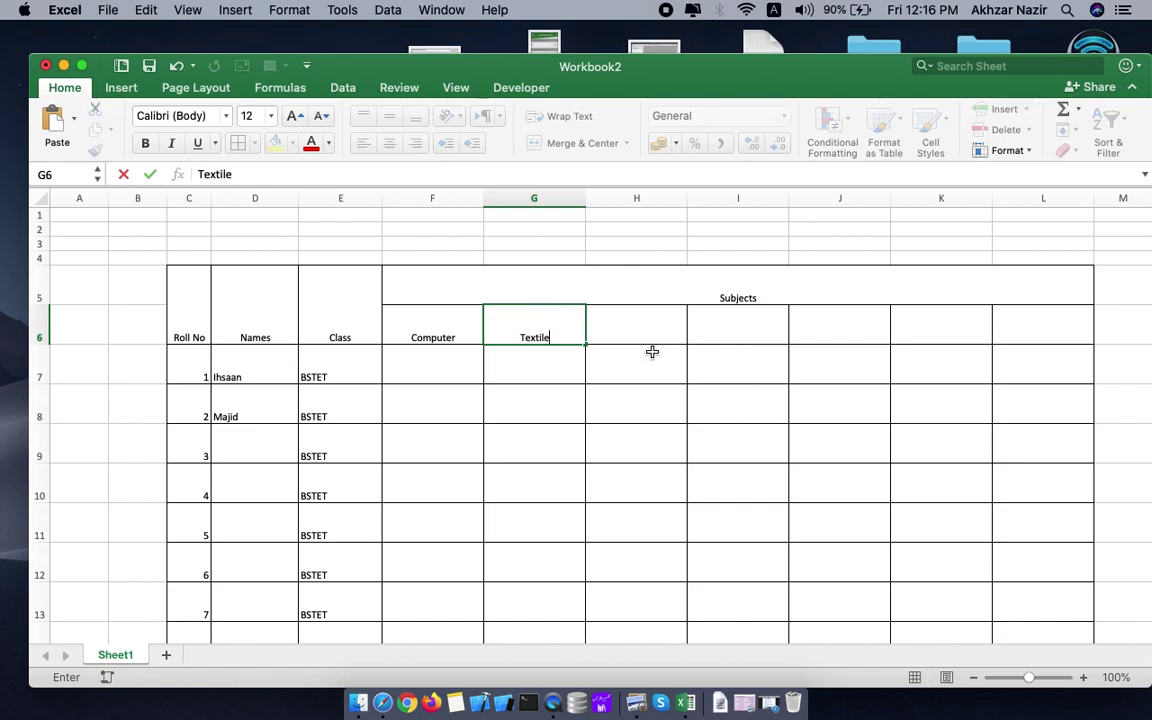
{"action": "left_click", "coordinate": [661, 331]}
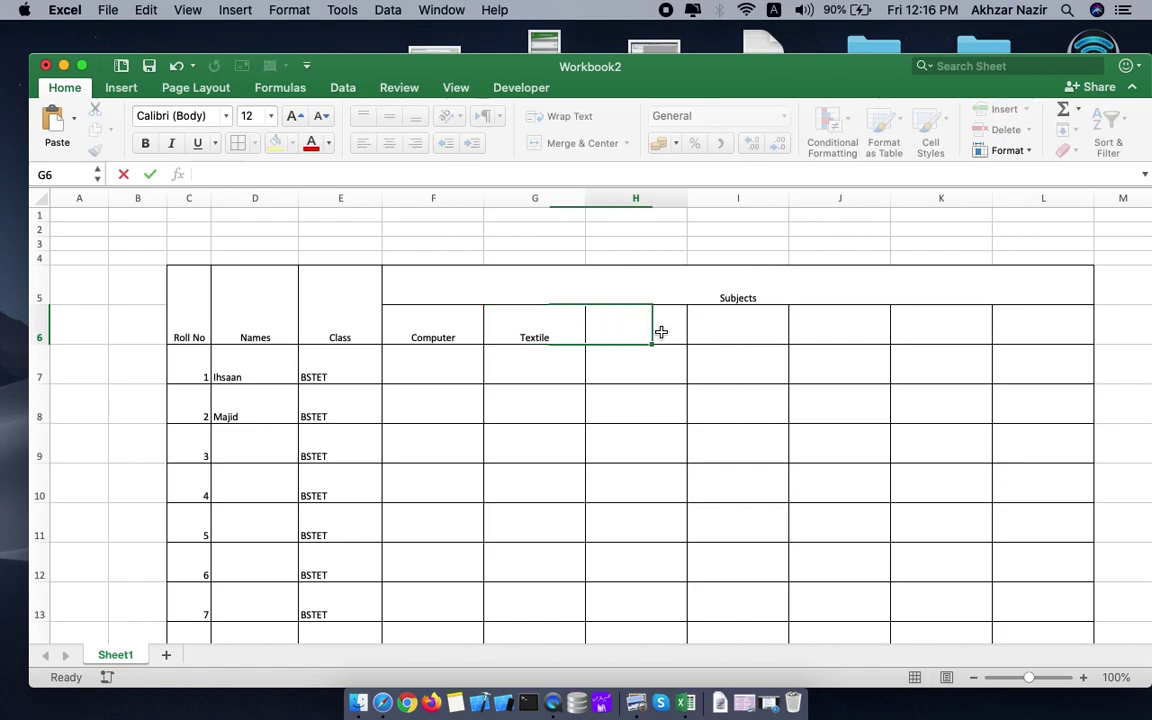
{"action": "type", "text": "Isl"}
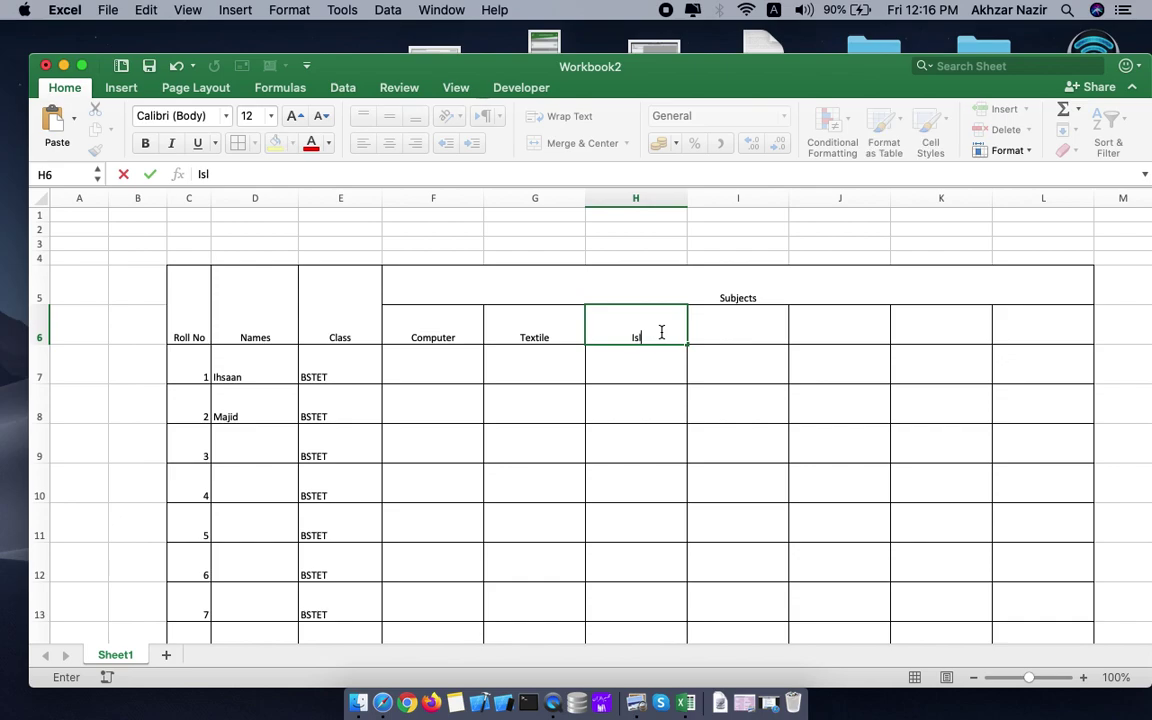
{"action": "key", "text": "Tab"}
{"action": "type", "text": "SS"}
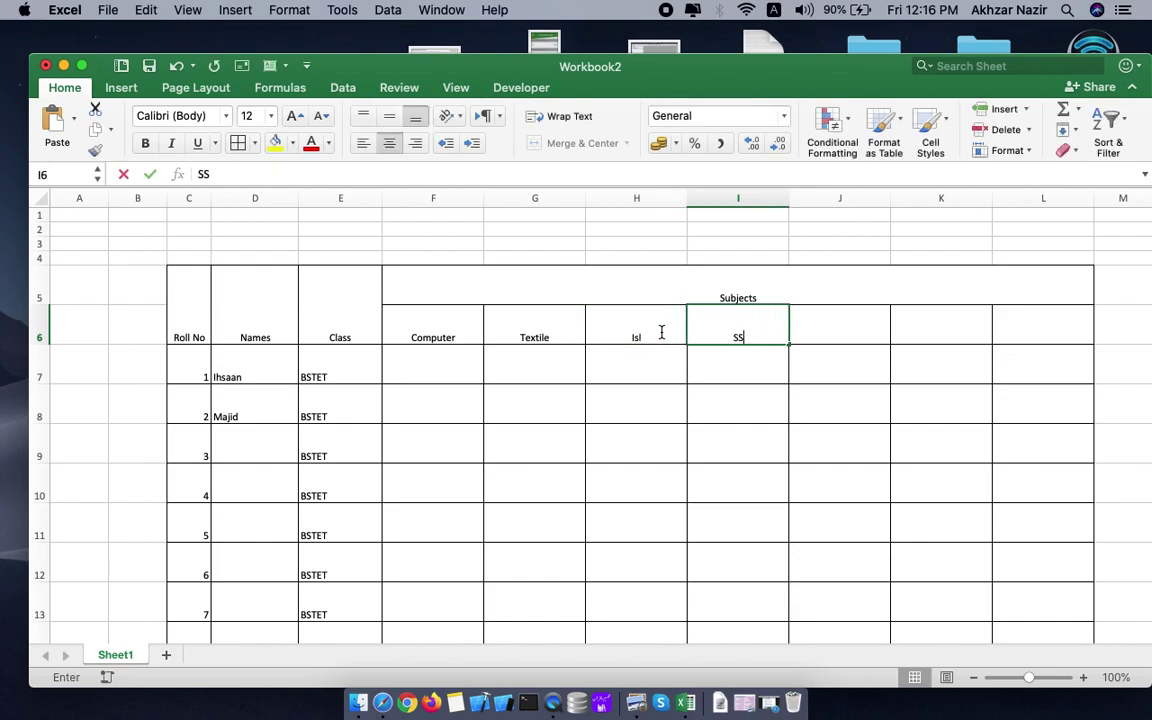
{"action": "left_click", "coordinate": [862, 330]}
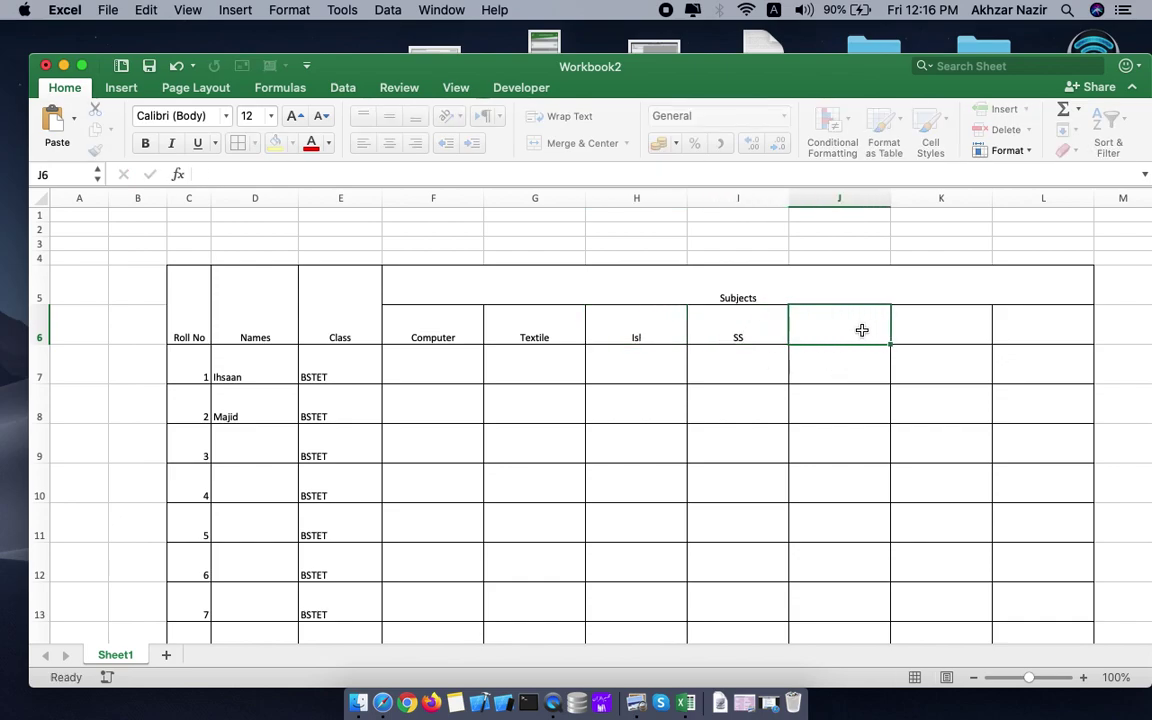
{"action": "type", "text": "Chem"}
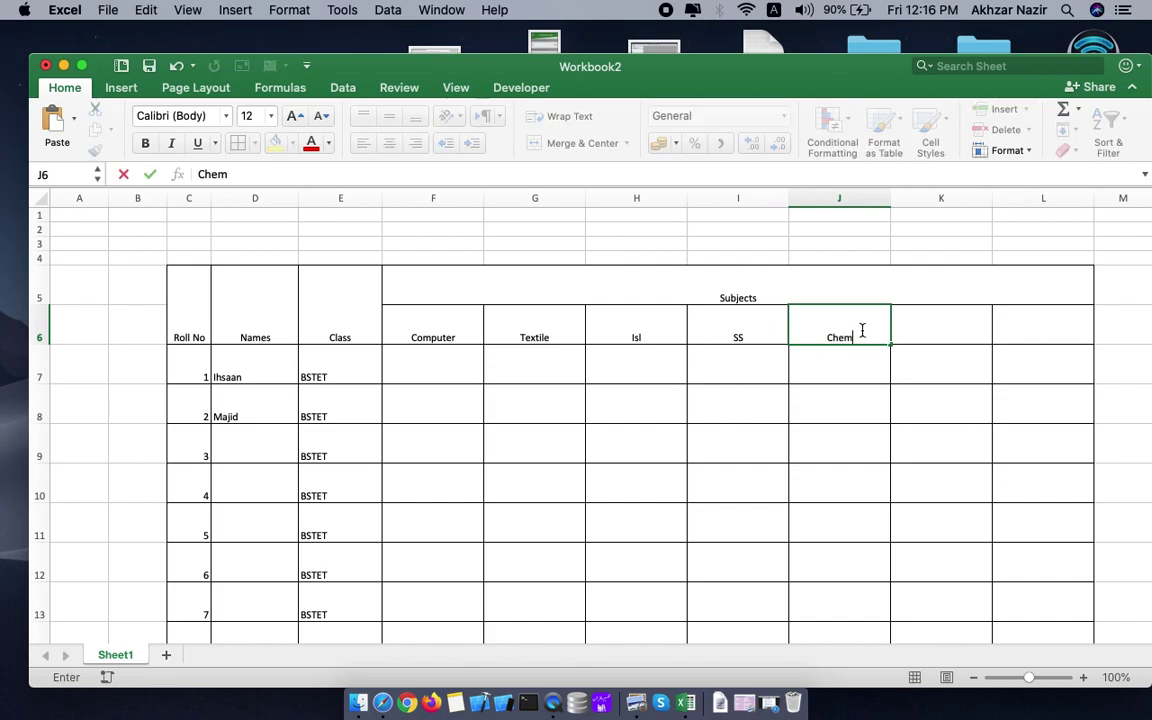
{"action": "left_click", "coordinate": [941, 334]}
{"action": "type", "text": "P"}
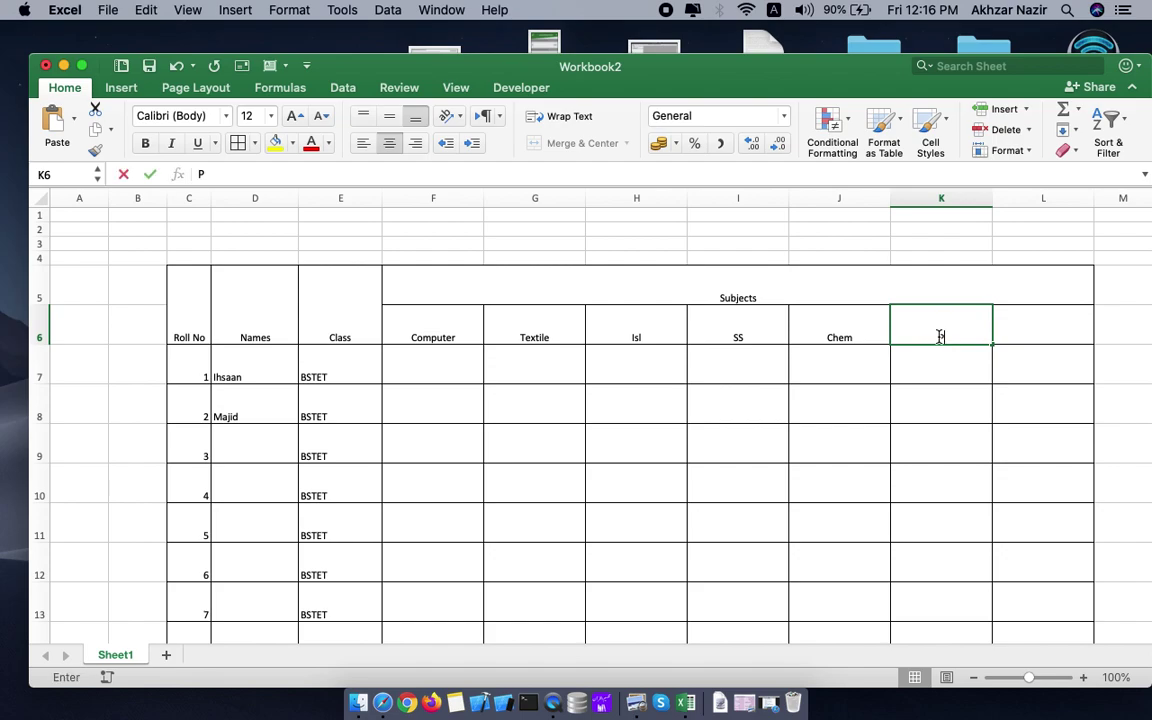
{"action": "type", "text": "hy"}
{"action": "left_click", "coordinate": [1029, 334]}
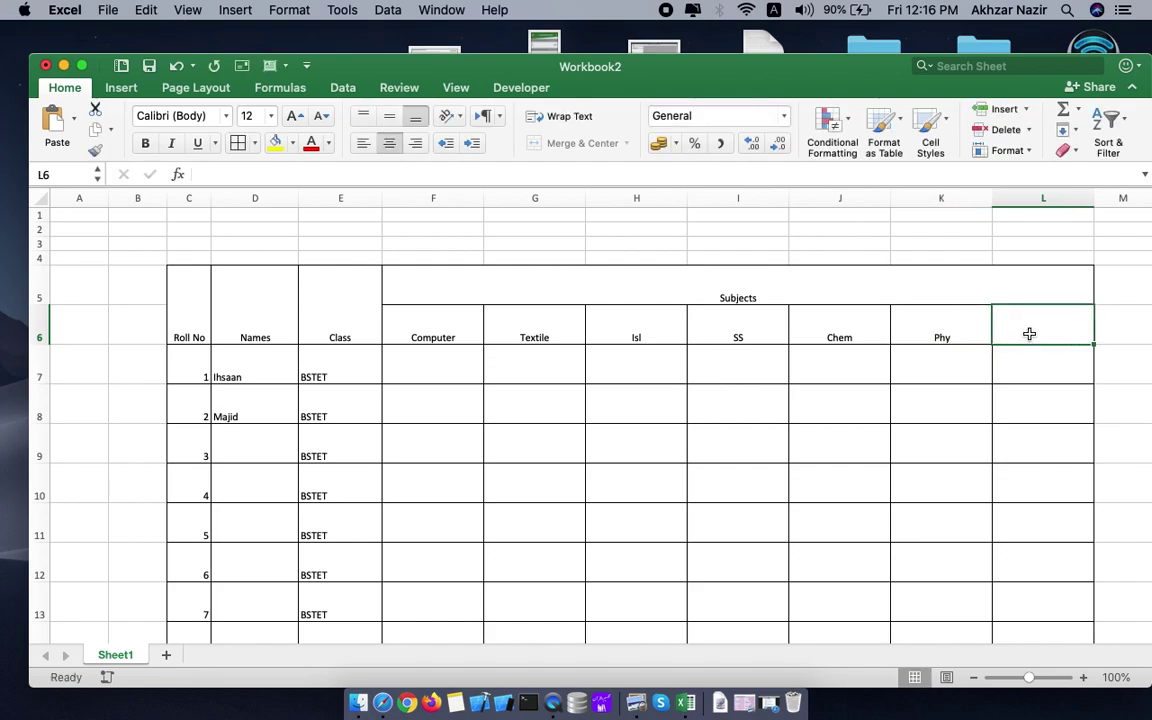
{"action": "type", "text": "Persian"}
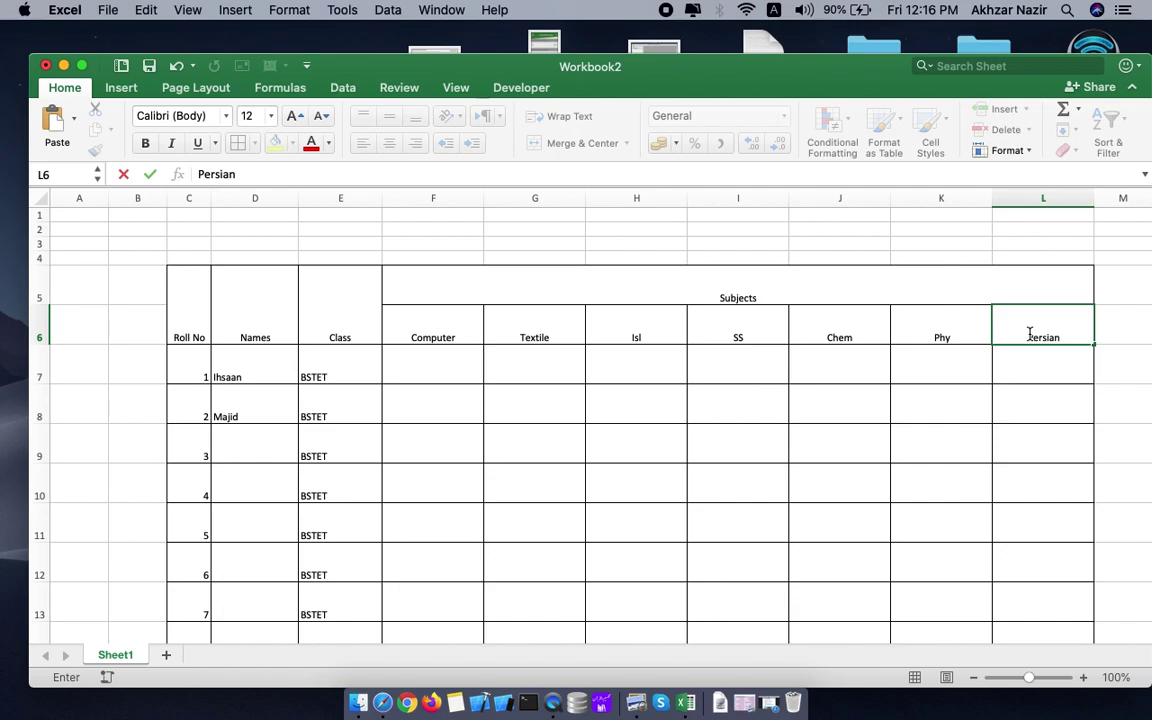
Step: Widen column M and enter the heading Total in M5
{"action": "left_click", "coordinate": [825, 472]}
{"action": "scroll", "coordinate": [800, 476], "scroll_direction": "right", "scroll_amount": 10}
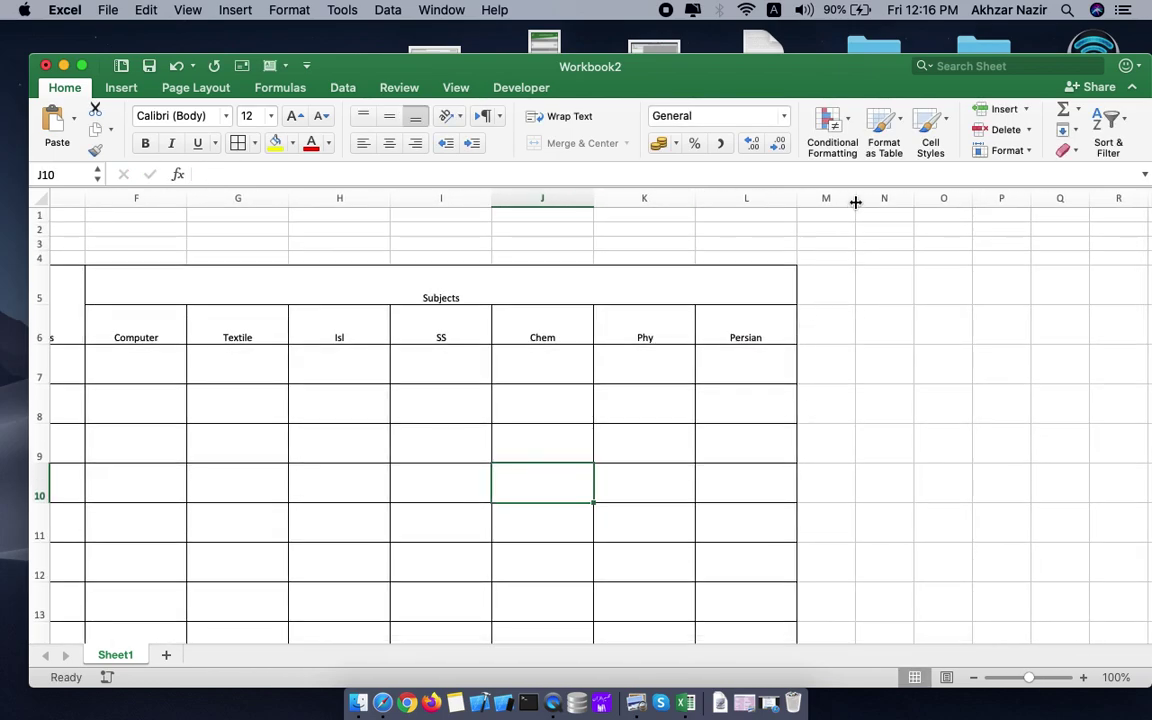
{"action": "left_click_drag", "start_coordinate": [855, 199], "coordinate": [908, 207]}
{"action": "left_click", "coordinate": [854, 282]}
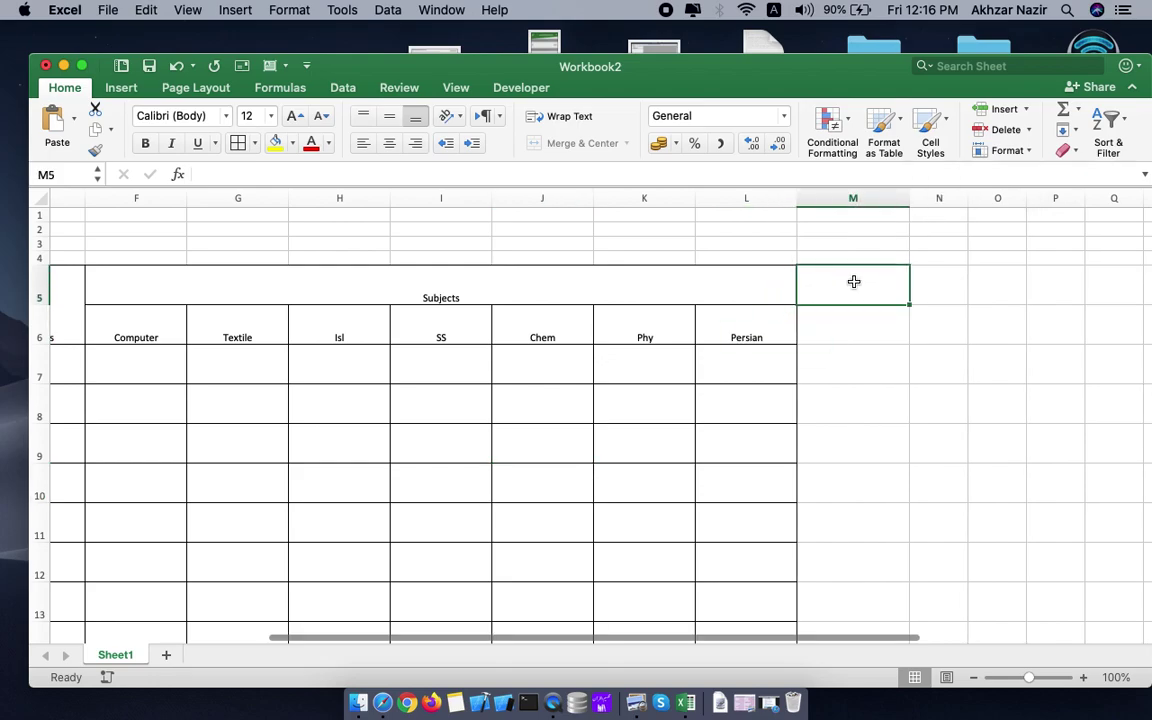
{"action": "type", "text": "Total"}
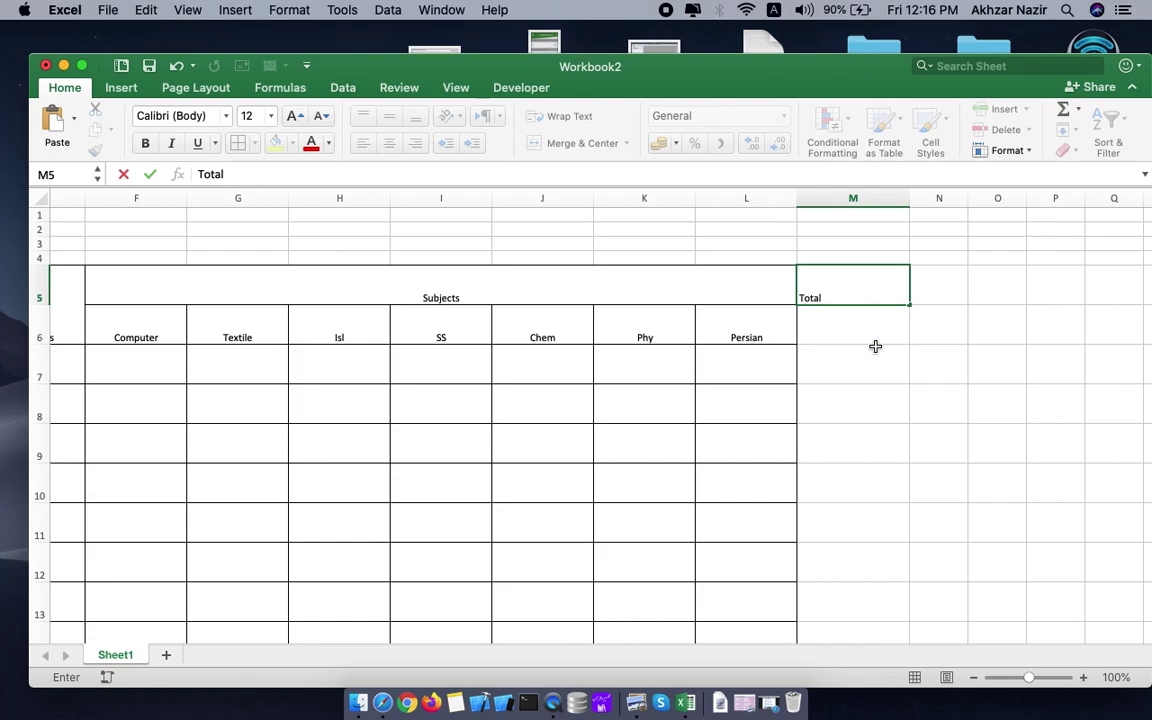
{"action": "left_click", "coordinate": [870, 348]}
Step: Apply All Borders to the Total column cells M5 through M30
{"action": "mouse_move", "coordinate": [850, 289]}
{"action": "left_mouse_down"}
{"action": "mouse_move", "coordinate": [877, 677]}
{"action": "mouse_move", "coordinate": [867, 508]}
{"action": "left_mouse_up"}
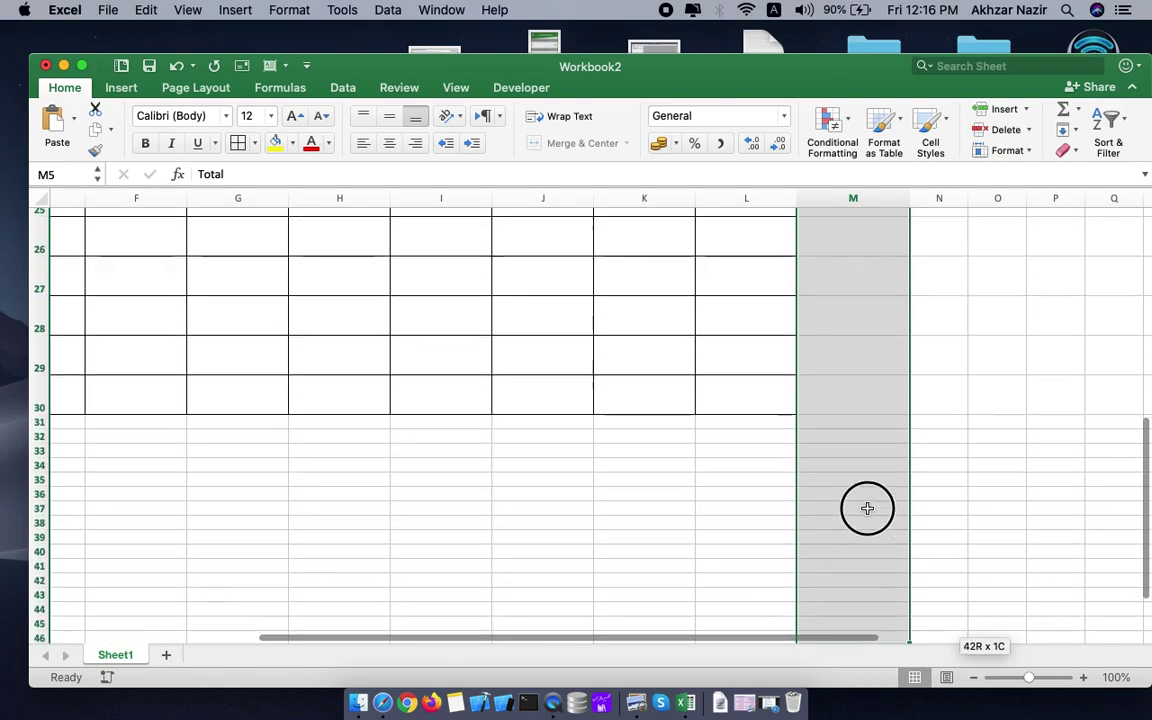
{"action": "left_click_drag", "start_coordinate": [867, 508], "coordinate": [859, 399]}
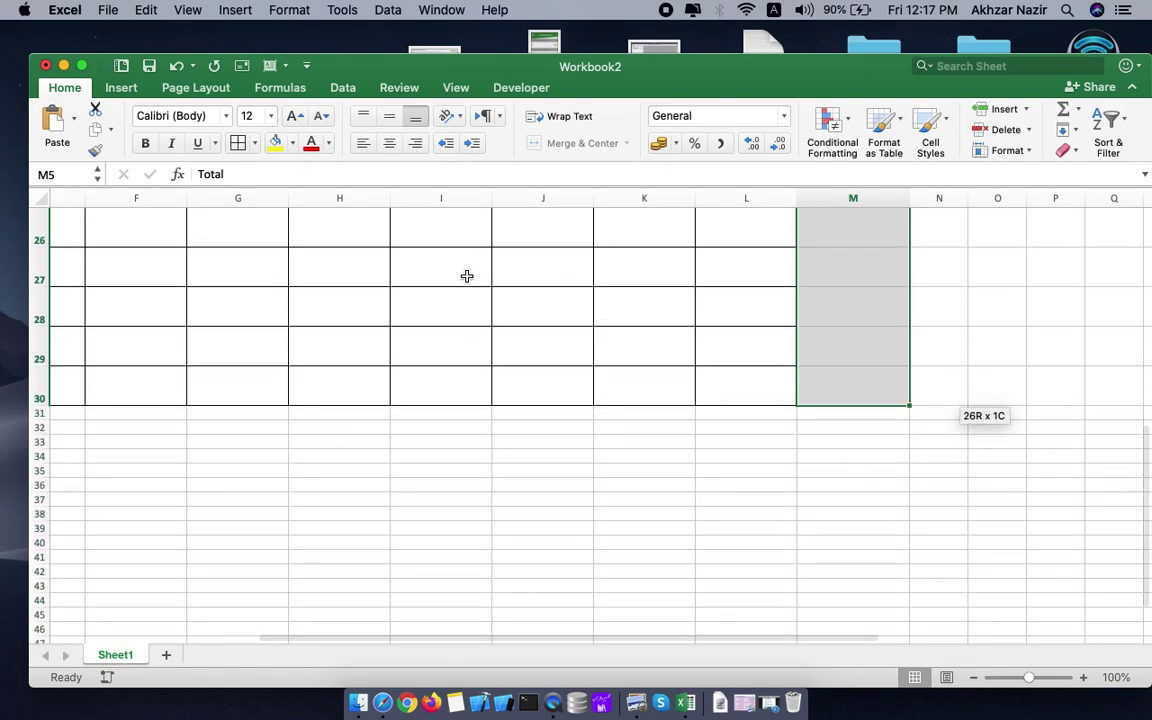
{"action": "left_click", "coordinate": [245, 145]}
{"action": "scroll", "coordinate": [501, 432], "scroll_direction": "up", "scroll_amount": 10}
{"action": "left_click", "coordinate": [501, 436]}
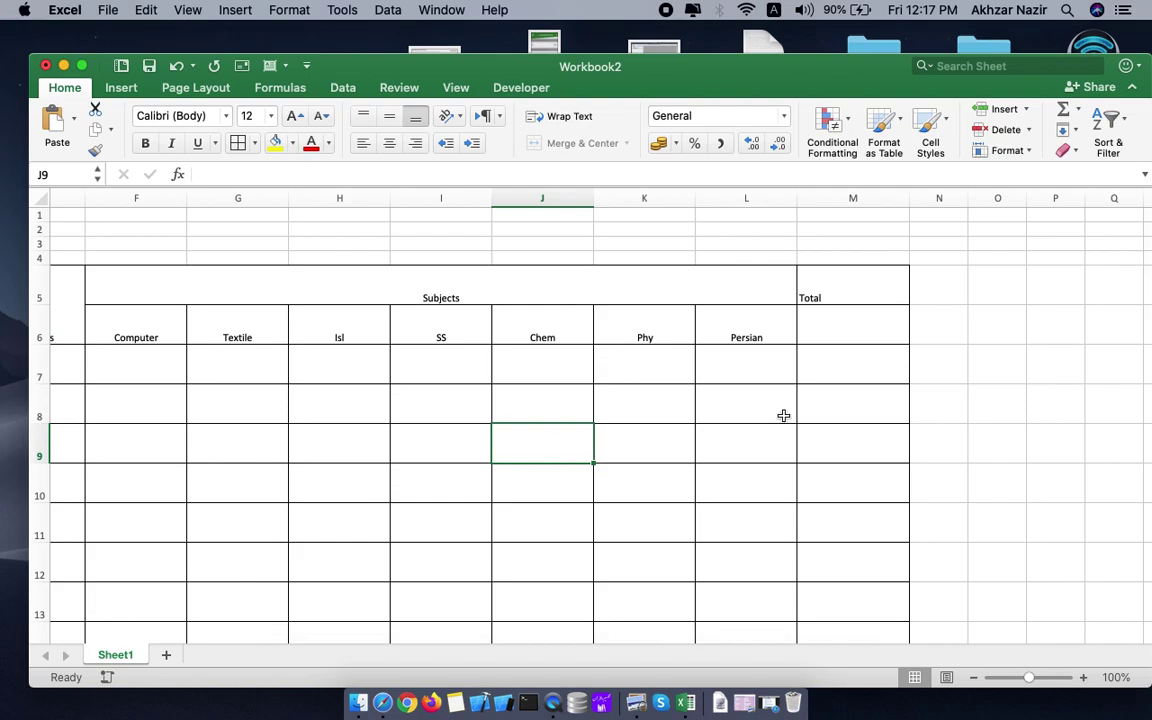
Step: Merge and center the Total heading across M5 and M6
{"action": "left_click_drag", "start_coordinate": [836, 293], "coordinate": [848, 321]}
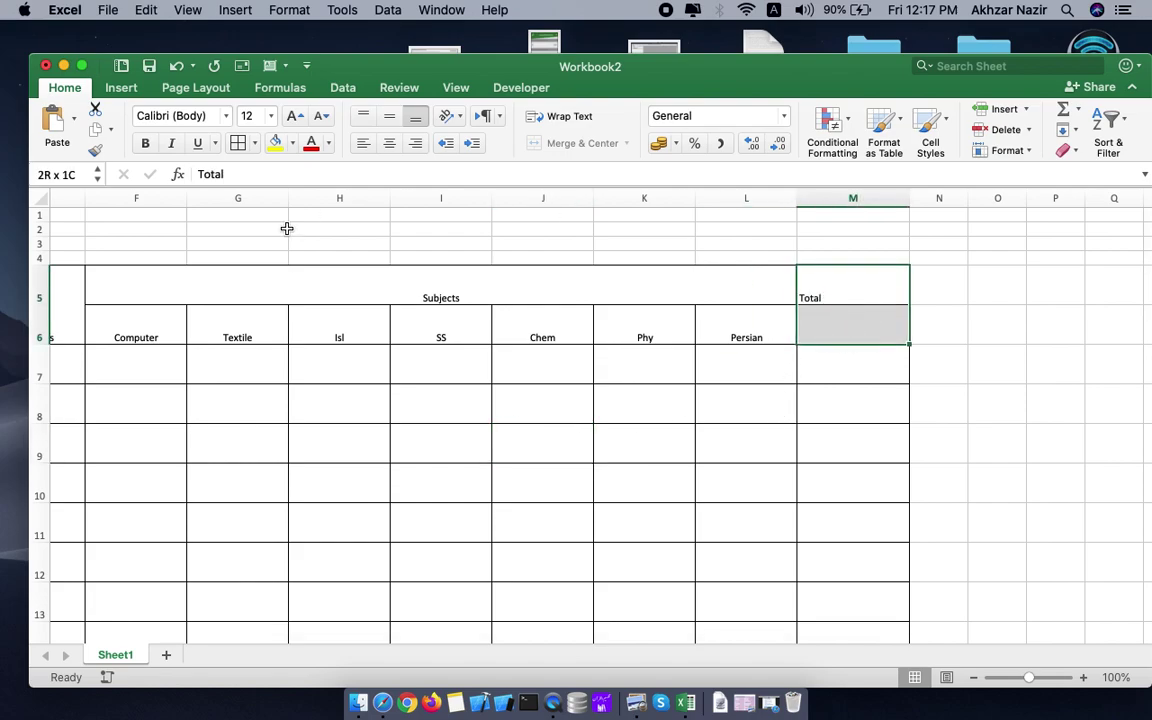
{"action": "left_click", "coordinate": [569, 143]}
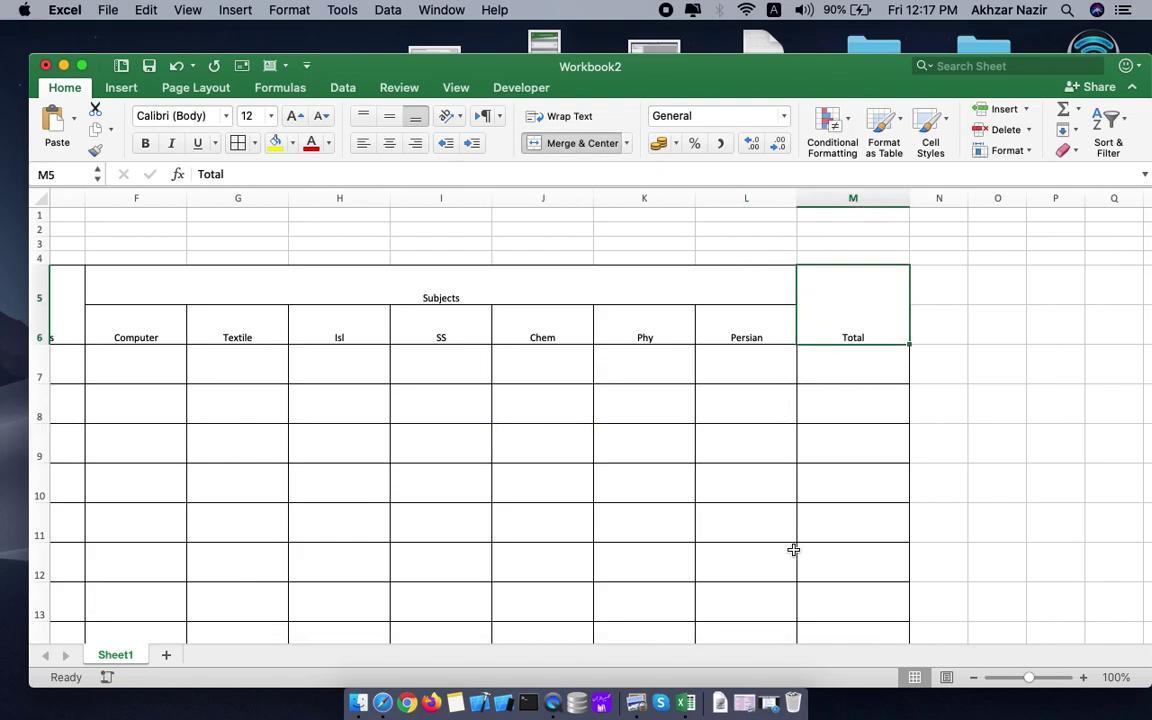
{"action": "left_click", "coordinate": [510, 398]}
{"action": "scroll", "coordinate": [454, 429], "scroll_direction": "left", "scroll_amount": 5}
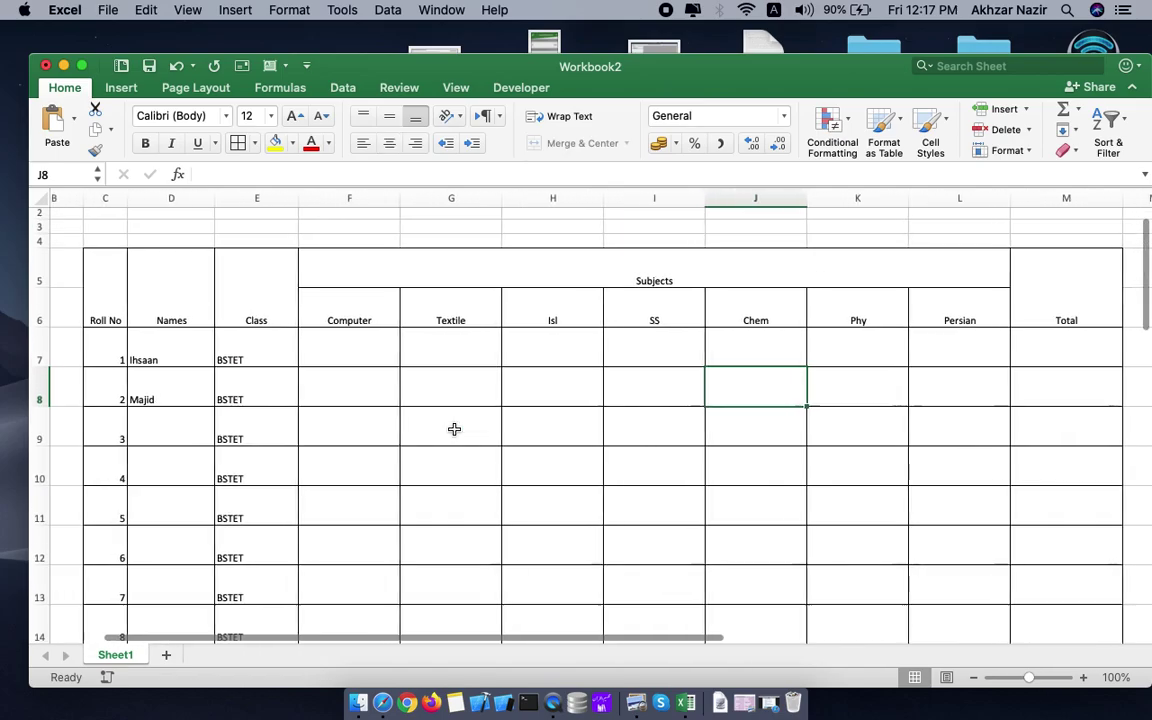
Step: Widen column N and merge cells N5 and N6
{"action": "scroll", "coordinate": [454, 429], "scroll_direction": "down", "scroll_amount": 3}
{"action": "scroll", "coordinate": [454, 429], "scroll_direction": "up", "scroll_amount": 2}
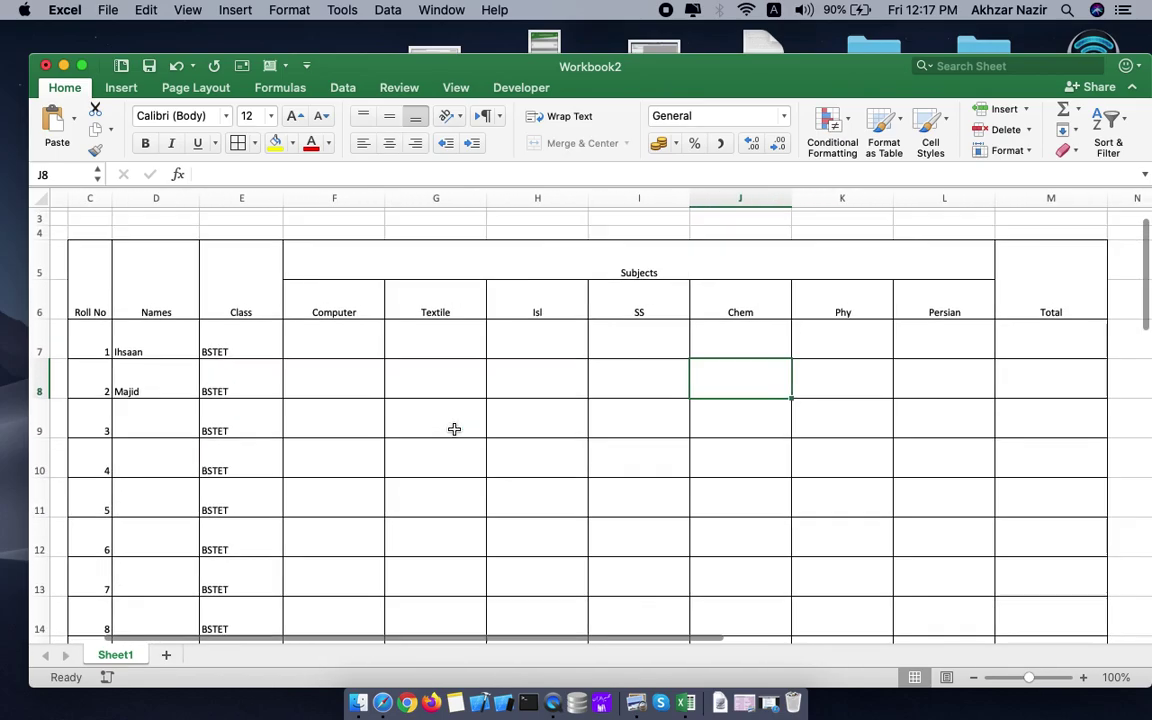
{"action": "scroll", "coordinate": [454, 429], "scroll_direction": "right", "scroll_amount": 5}
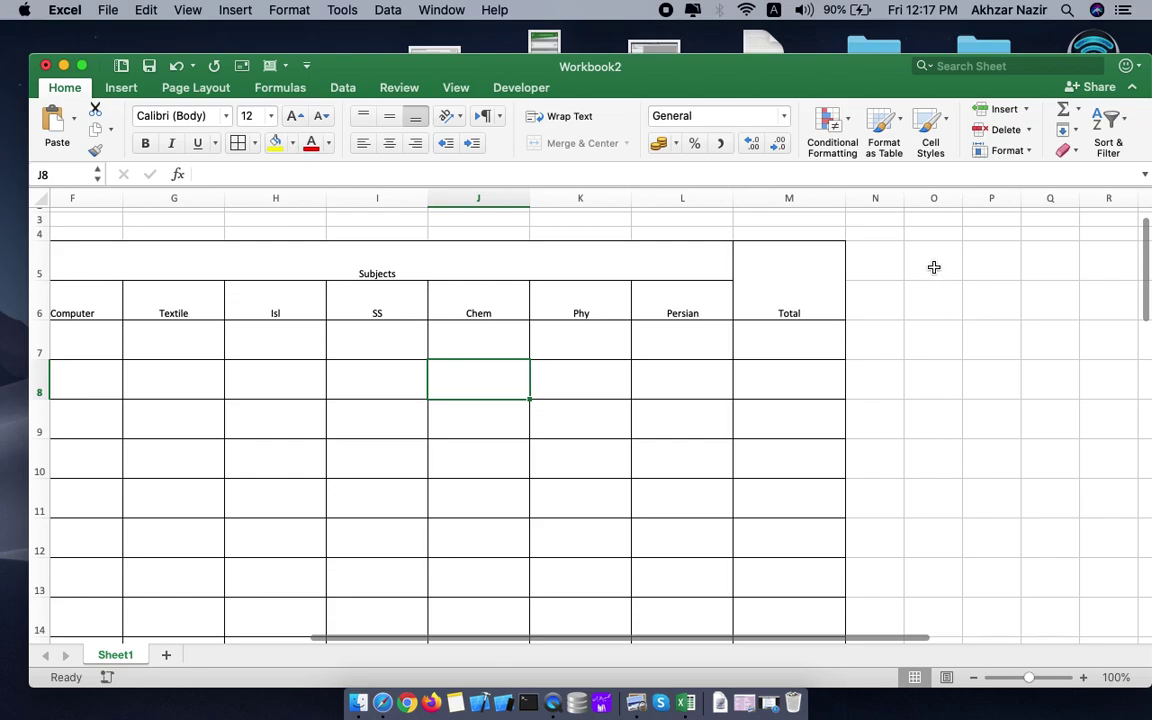
{"action": "left_click_drag", "start_coordinate": [903, 198], "coordinate": [940, 198]}
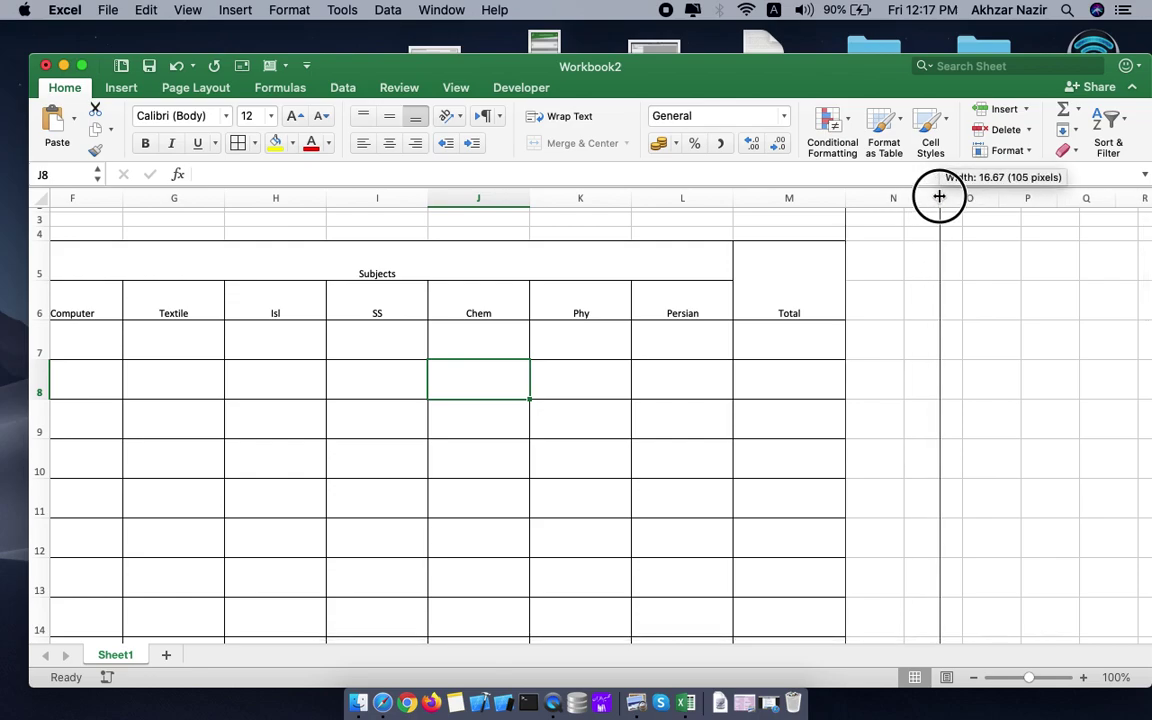
{"action": "left_click_drag", "start_coordinate": [902, 268], "coordinate": [905, 298]}
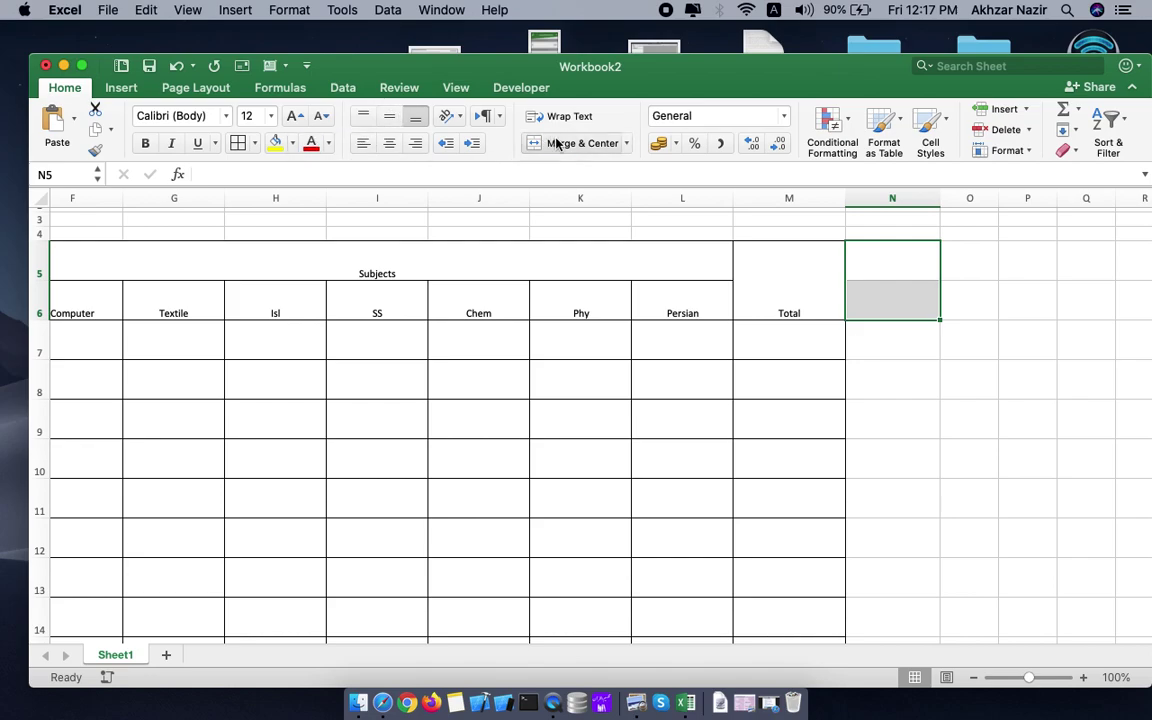
{"action": "left_click", "coordinate": [575, 143]}
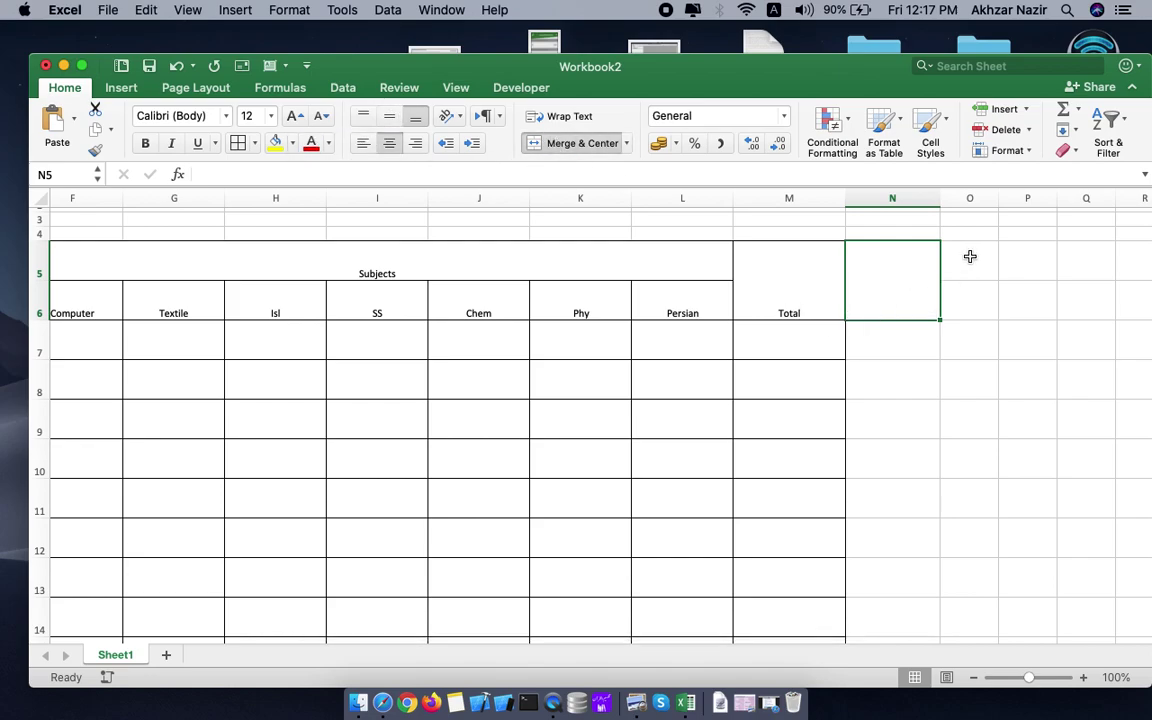
Step: Widen column O and merge cells O5 and O6
{"action": "left_click_drag", "start_coordinate": [990, 262], "coordinate": [995, 298]}
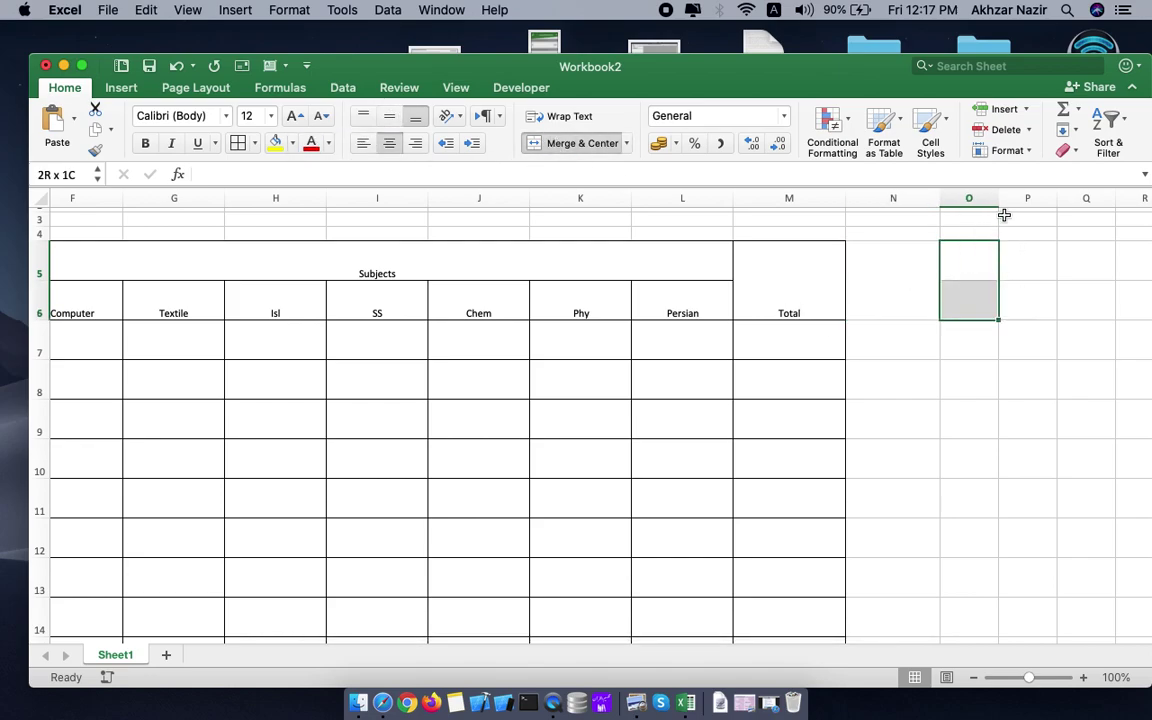
{"action": "left_click_drag", "start_coordinate": [998, 198], "coordinate": [1039, 198]}
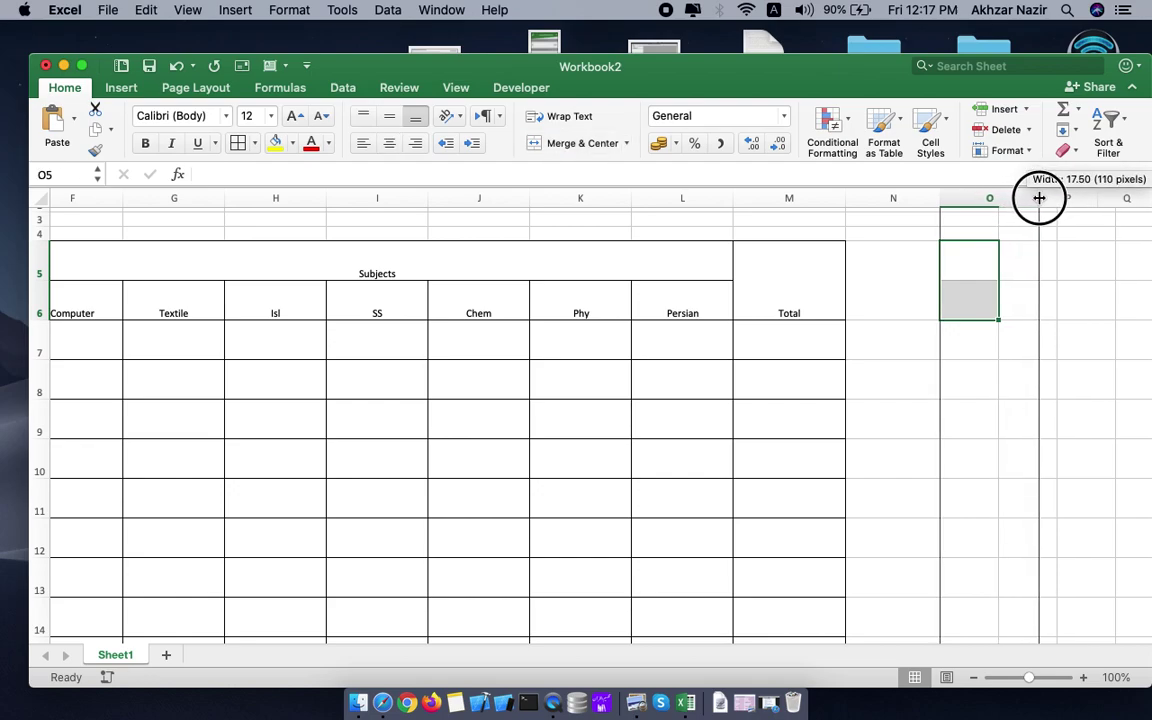
{"action": "left_click", "coordinate": [972, 408]}
{"action": "left_click_drag", "start_coordinate": [982, 261], "coordinate": [988, 305]}
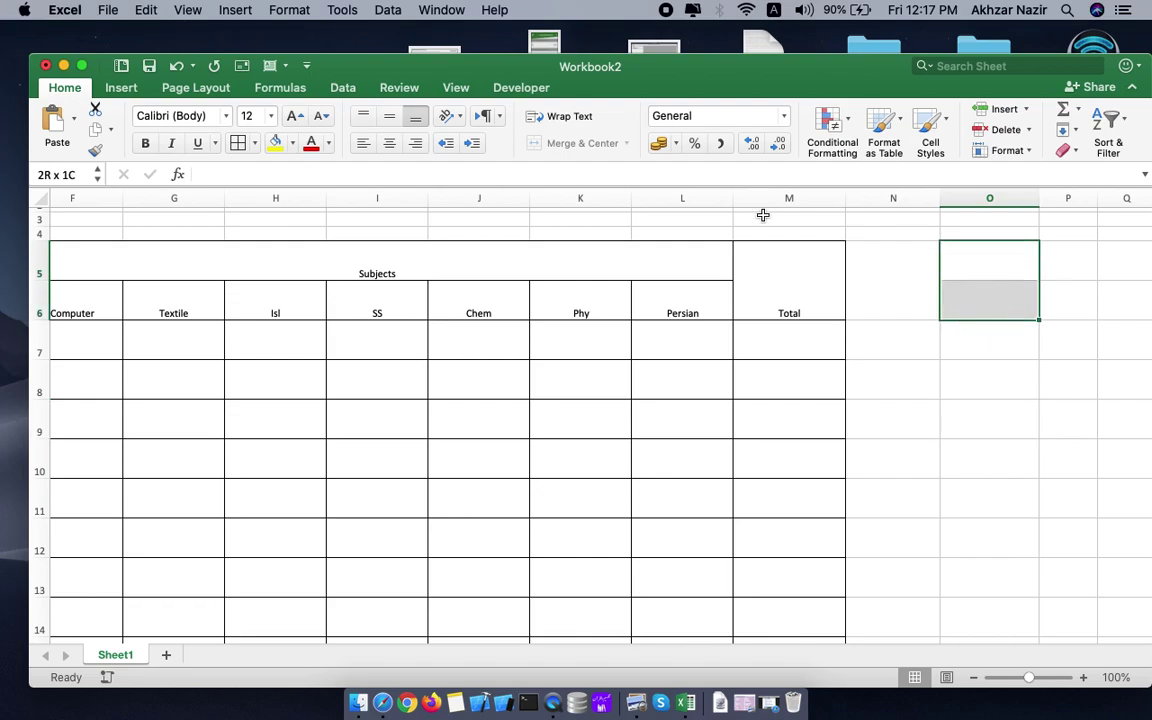
{"action": "left_click", "coordinate": [575, 150]}
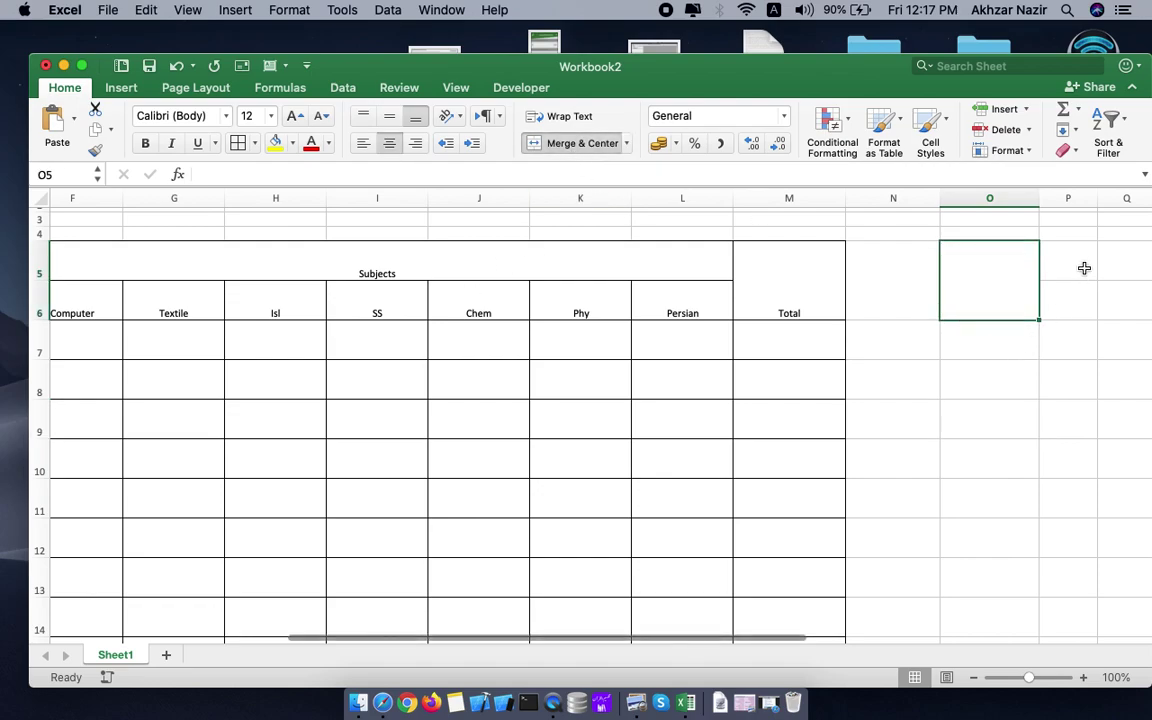
Step: Widen column P and merge cells P5 and P6, checking the N and O merges
{"action": "left_click_drag", "start_coordinate": [1096, 199], "coordinate": [1138, 199]}
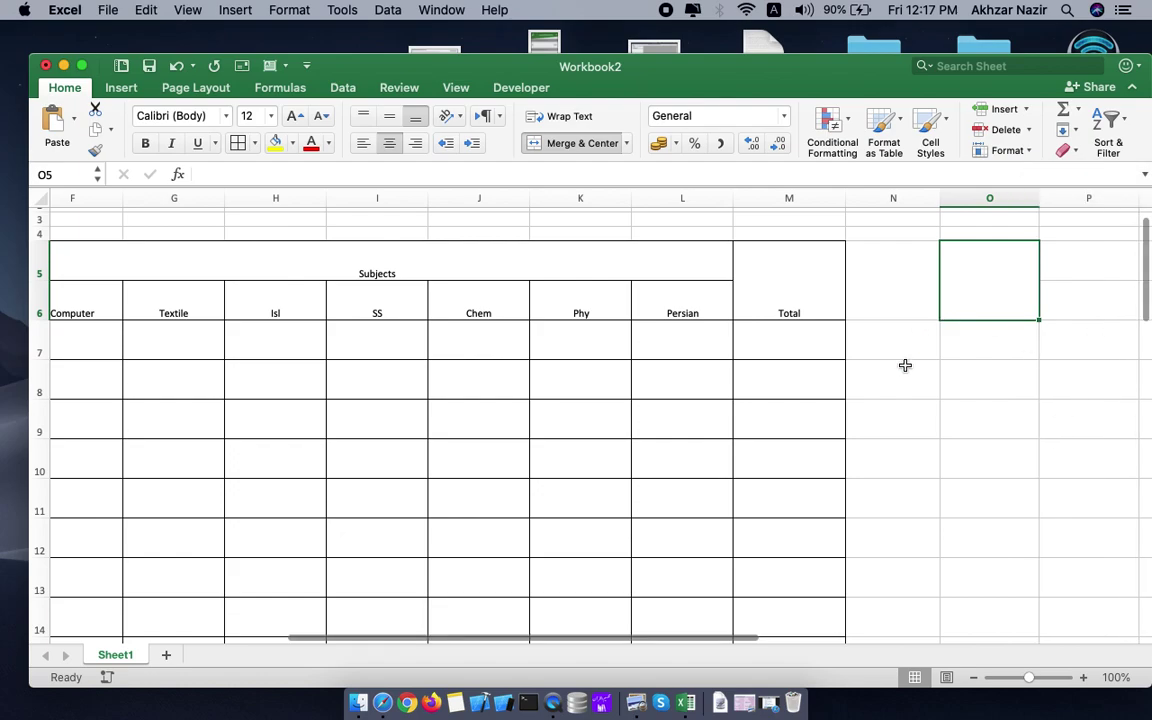
{"action": "left_click_drag", "start_coordinate": [905, 262], "coordinate": [922, 288]}
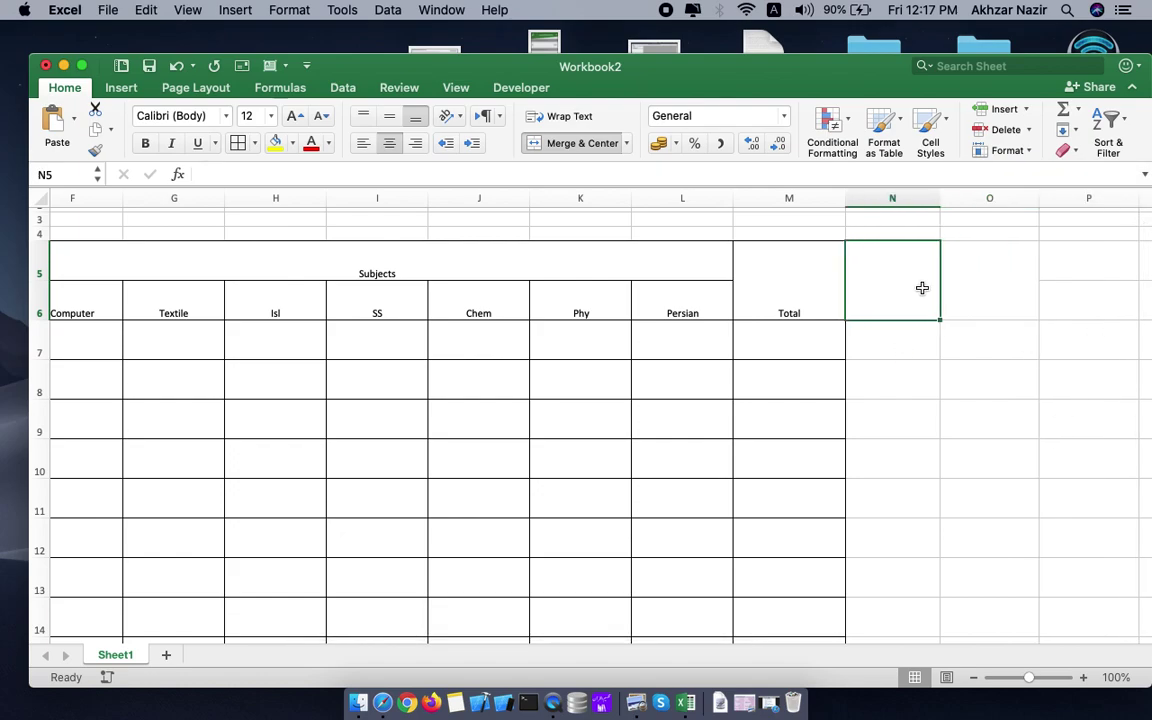
{"action": "left_click", "coordinate": [980, 288]}
{"action": "left_click_drag", "start_coordinate": [1093, 257], "coordinate": [1098, 295]}
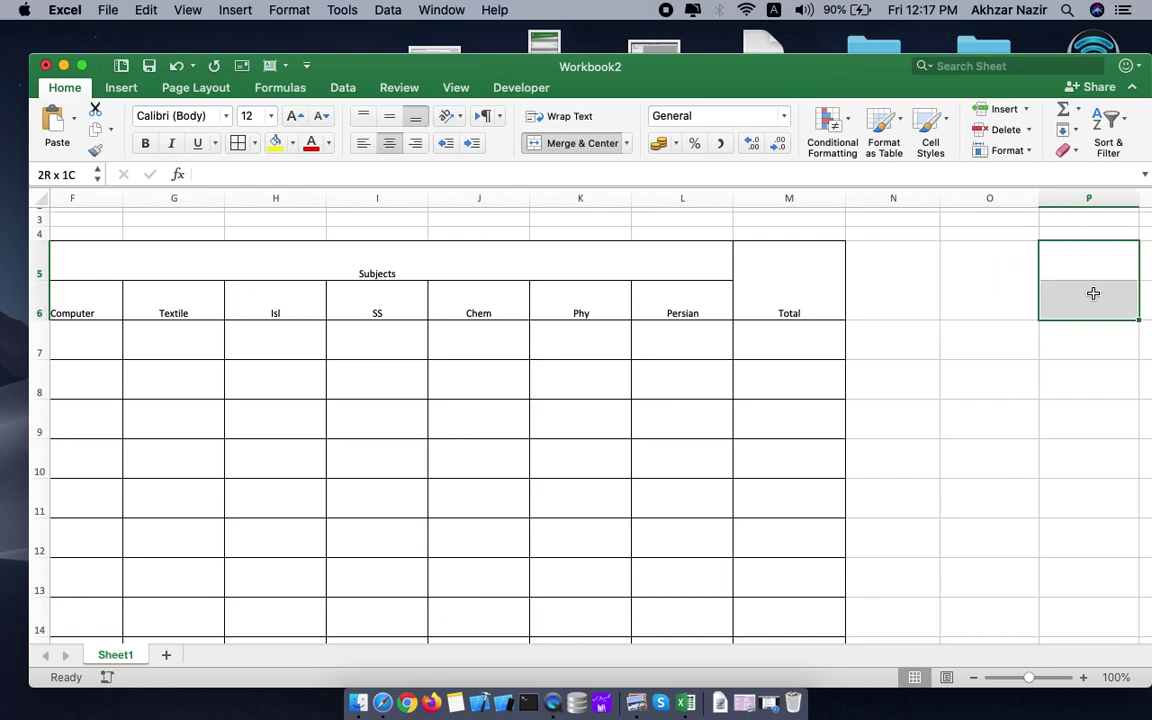
{"action": "left_click", "coordinate": [545, 143]}
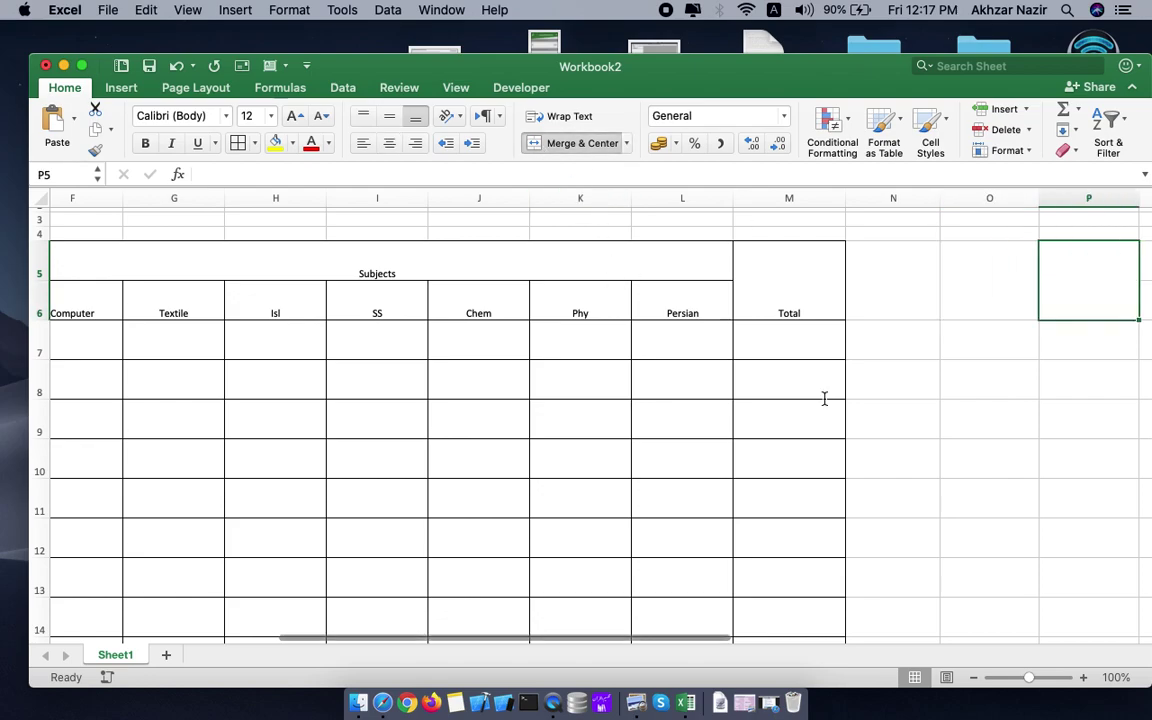
{"action": "left_click", "coordinate": [1008, 455]}
Step: Select a block of the table and scroll around to review the header layout
{"action": "scroll", "coordinate": [616, 437], "scroll_direction": "right", "scroll_amount": 3}
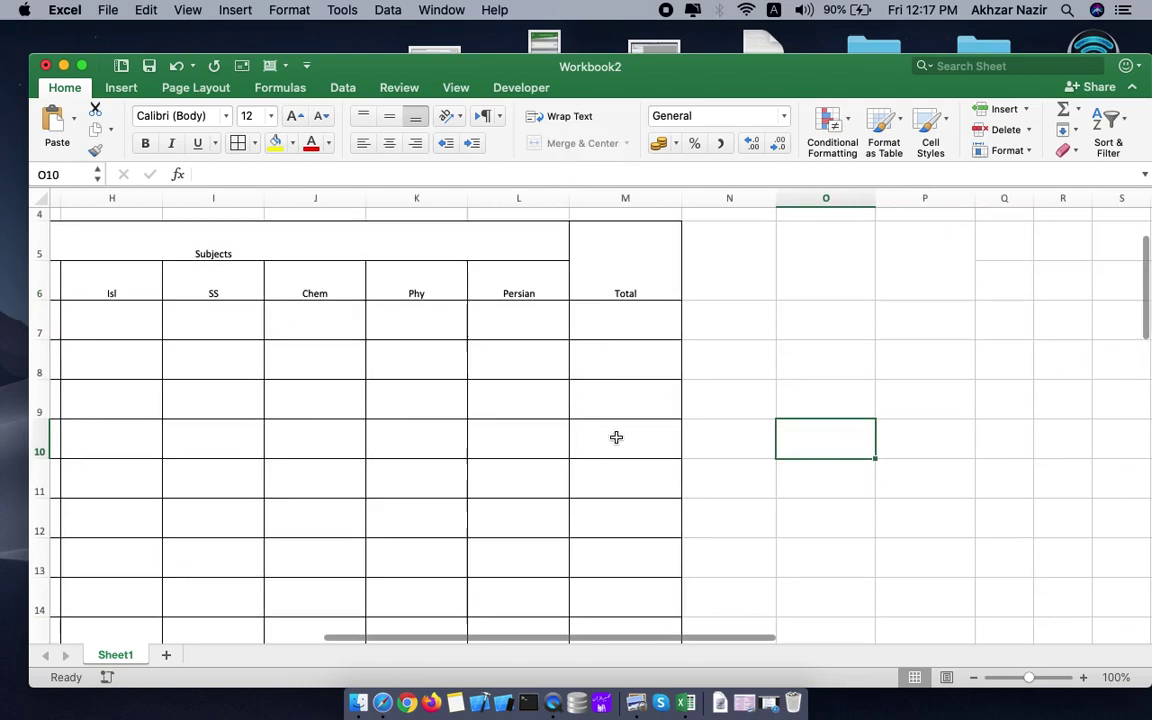
{"action": "mouse_move", "coordinate": [745, 280]}
{"action": "left_mouse_down"}
{"action": "mouse_move", "coordinate": [909, 479]}
{"action": "mouse_move", "coordinate": [912, 680]}
{"action": "left_mouse_up"}
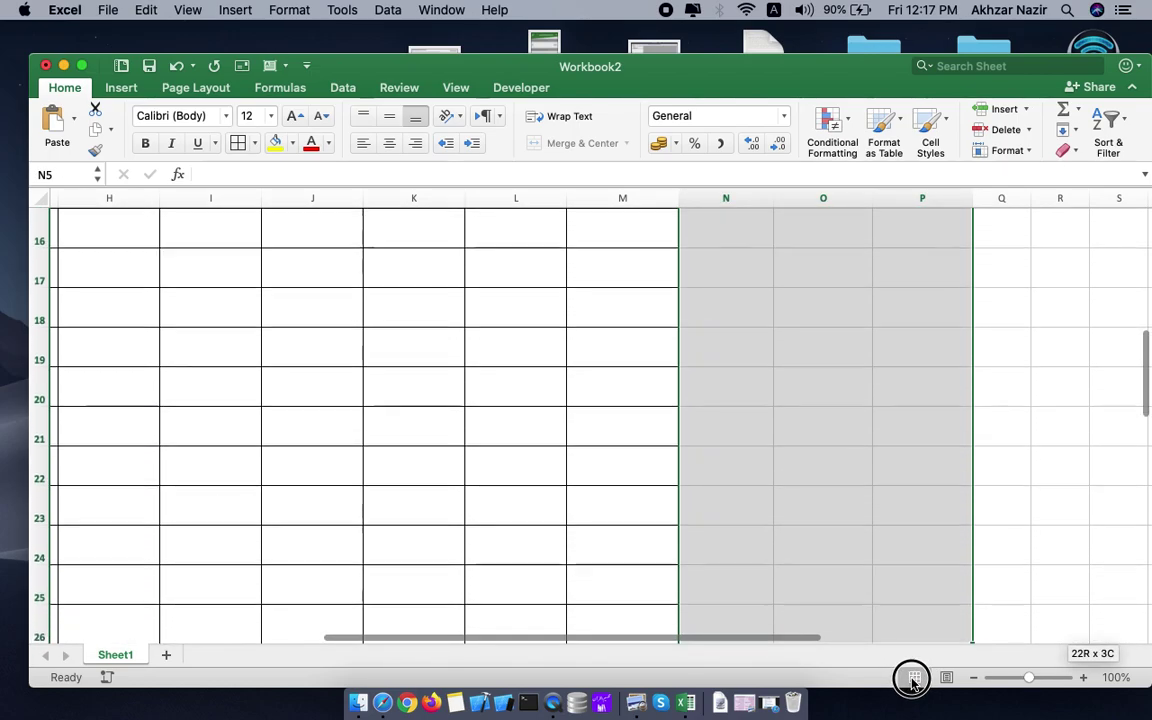
{"action": "left_click_drag", "start_coordinate": [912, 680], "coordinate": [930, 390]}
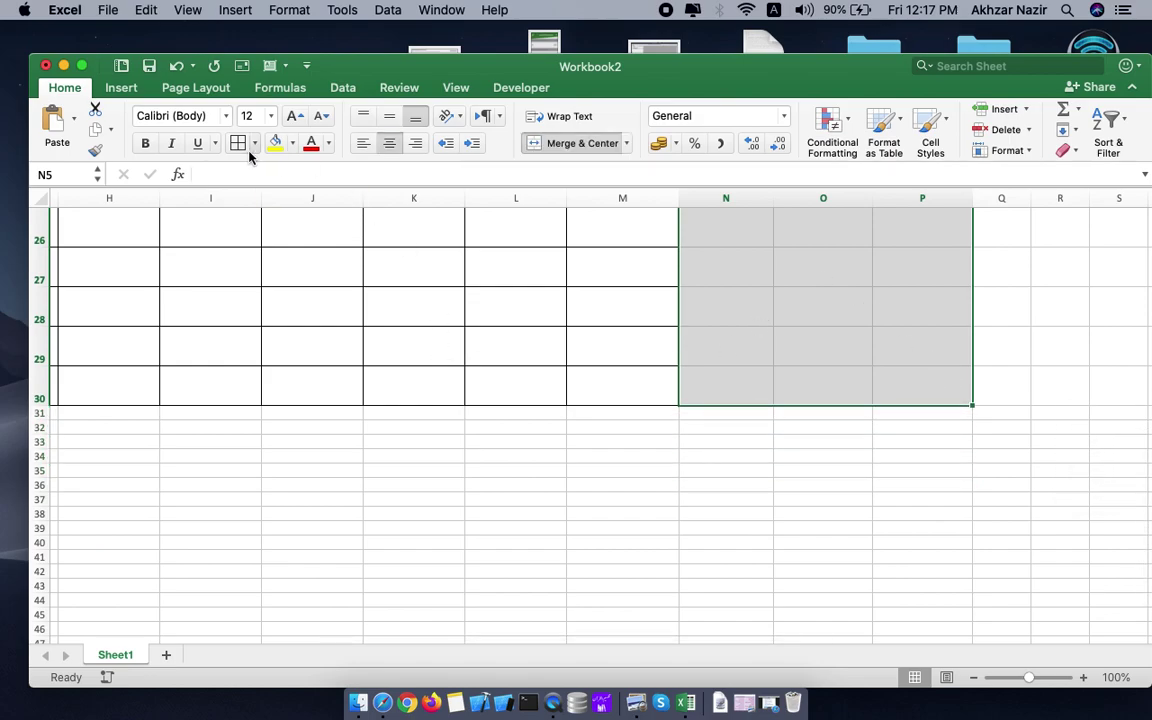
{"action": "scroll", "coordinate": [439, 335], "scroll_direction": "up", "scroll_amount": 5}
{"action": "scroll", "coordinate": [408, 487], "scroll_direction": "up", "scroll_amount": 5}
{"action": "scroll", "coordinate": [408, 487], "scroll_direction": "left", "scroll_amount": 2}
{"action": "scroll", "coordinate": [408, 487], "scroll_direction": "left", "scroll_amount": 3}
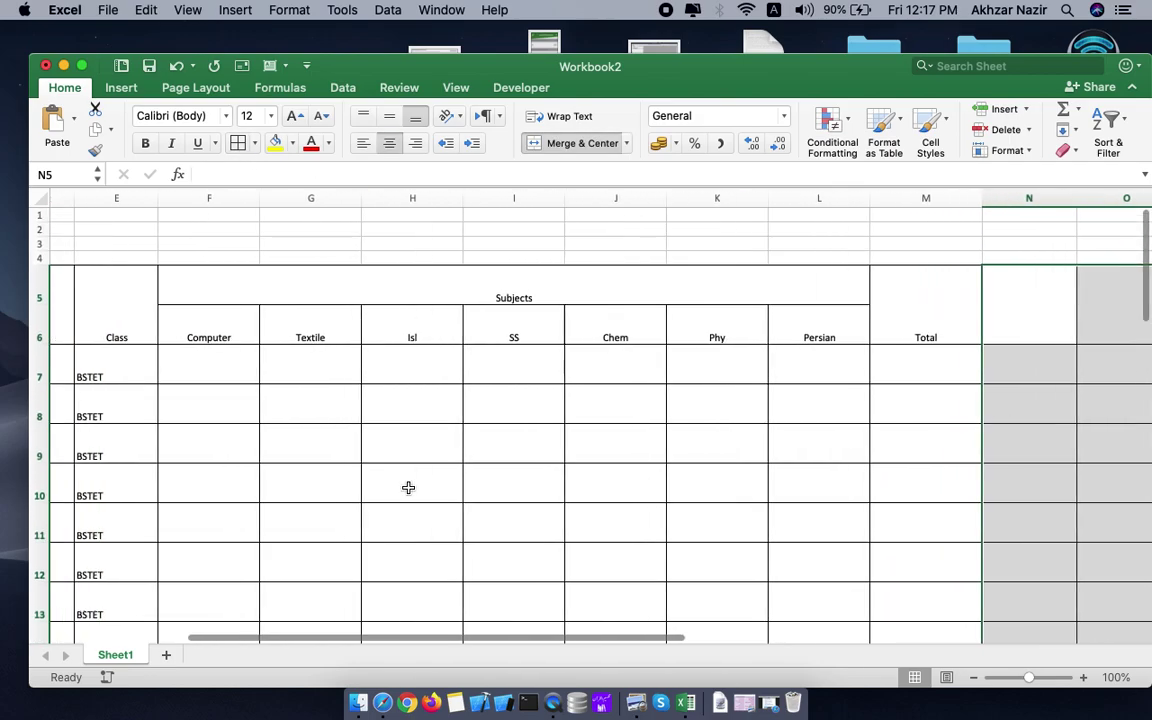
{"action": "scroll", "coordinate": [408, 487], "scroll_direction": "left", "scroll_amount": 2}
{"action": "scroll", "coordinate": [408, 487], "scroll_direction": "right", "scroll_amount": 1}
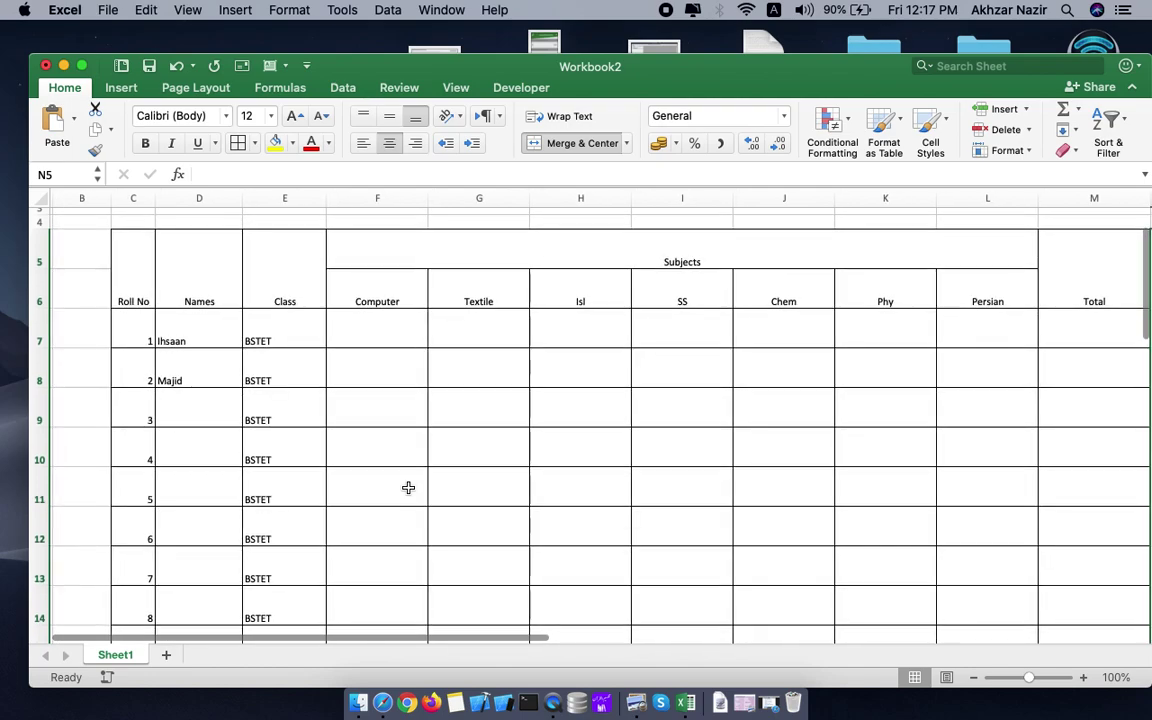
Step: Enter the first student's marks 89, 99, 80 and 65 in F7 through I7
{"action": "left_click", "coordinate": [370, 333]}
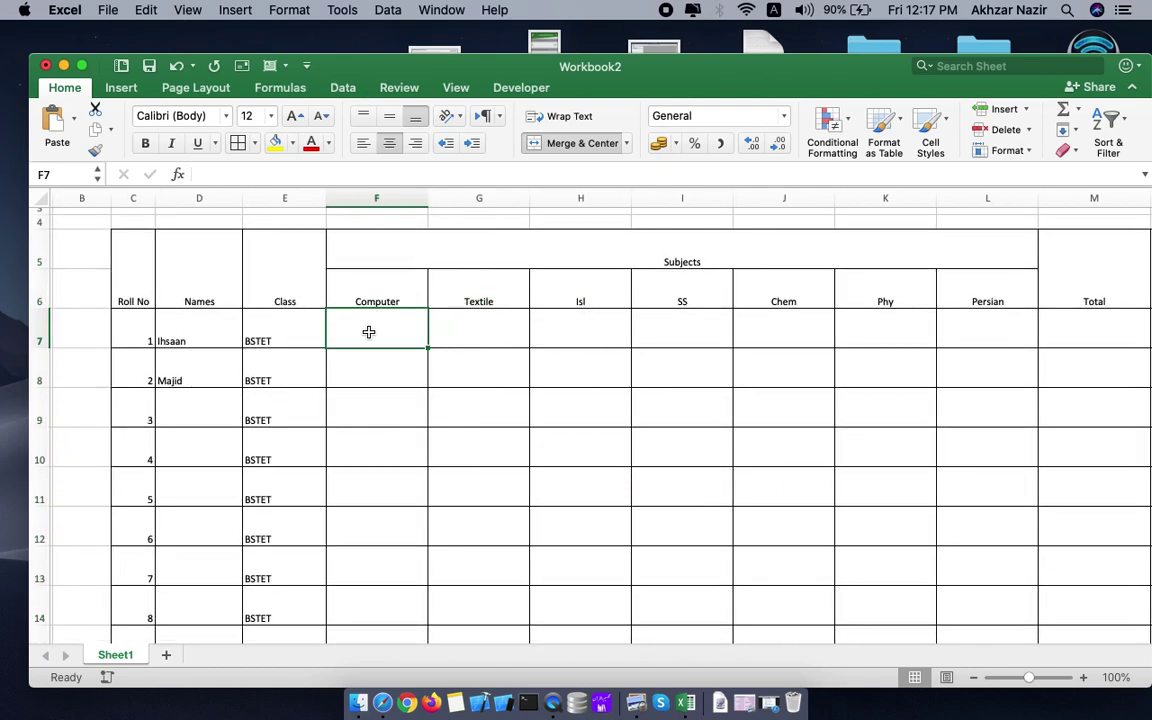
{"action": "type", "text": "89"}
{"action": "key", "text": "Tab"}
{"action": "type", "text": "99"}
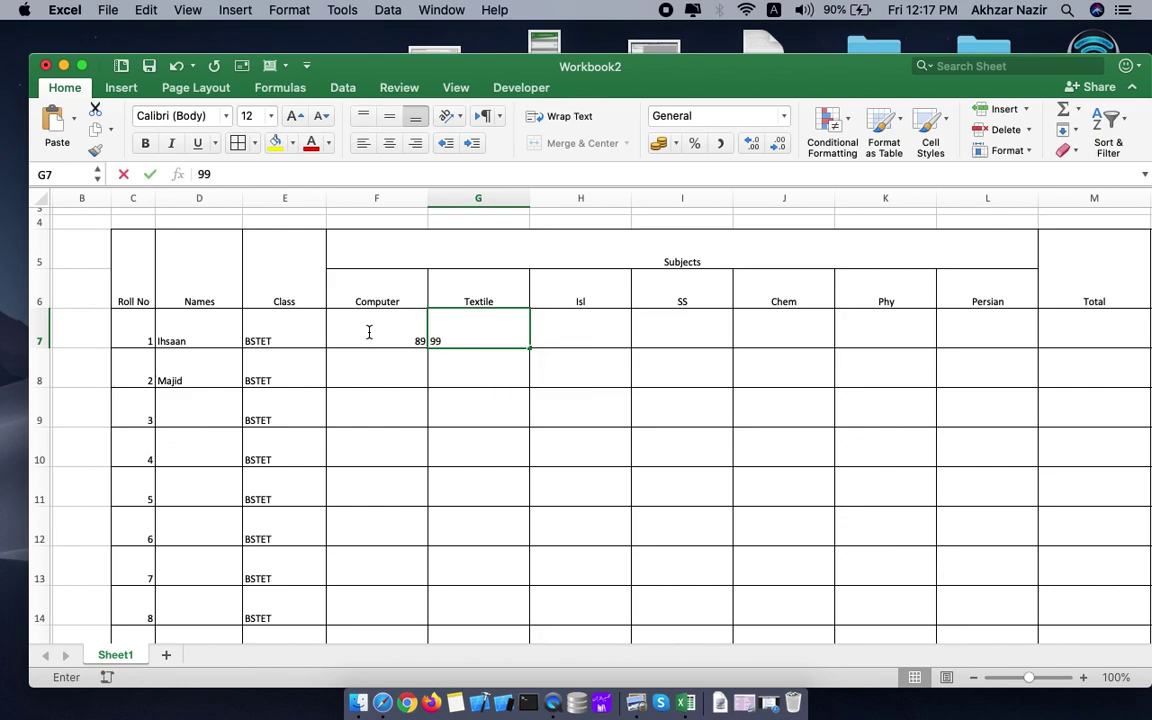
{"action": "key", "text": "Tab"}
{"action": "type", "text": "80"}
{"action": "key", "text": "Tab"}
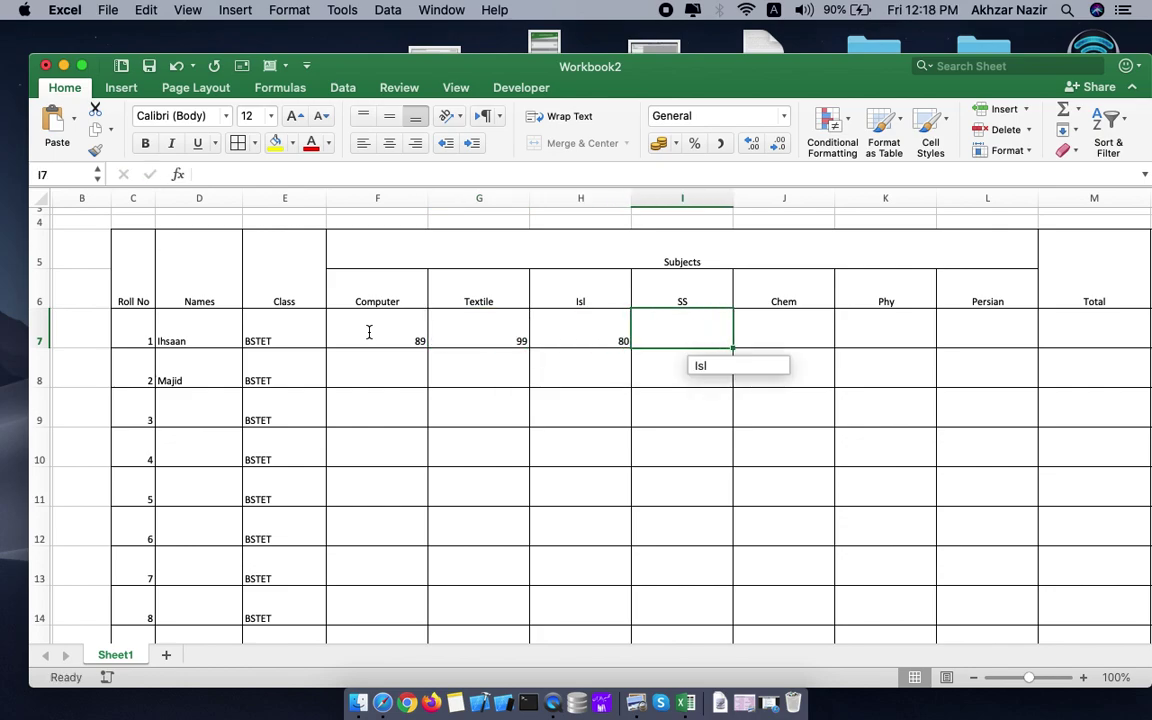
{"action": "type", "text": "65"}
{"action": "key", "text": "Tab"}
Step: Enter marks 78, 56 and 78 for Chem, Phy and Persian in row 7
{"action": "type", "text": "78"}
{"action": "key", "text": "Tab"}
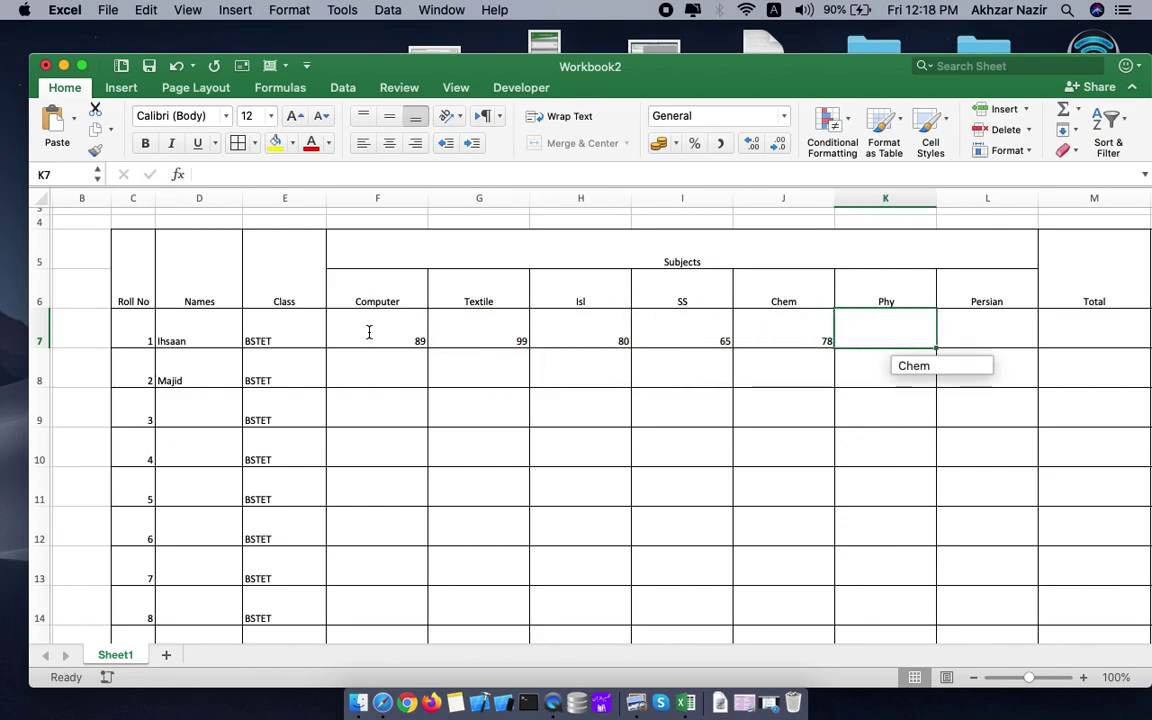
{"action": "type", "text": "56"}
{"action": "key", "text": "Tab"}
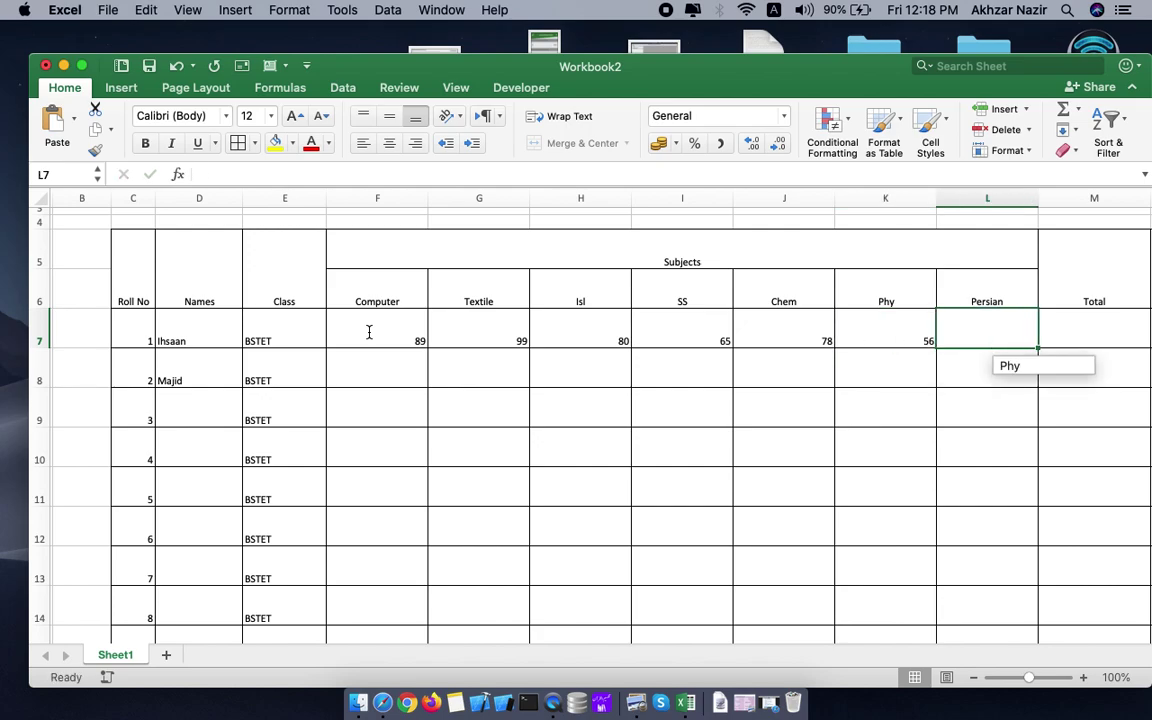
{"action": "type", "text": "78"}
{"action": "key", "text": "Tab"}
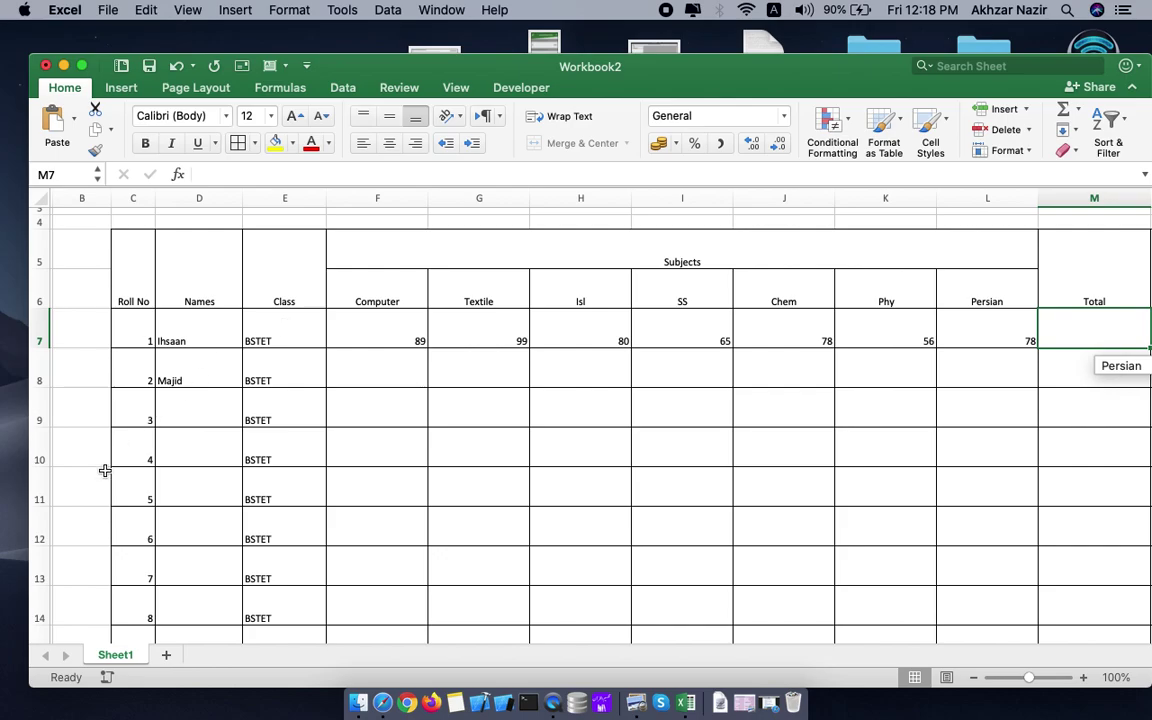
{"action": "scroll", "coordinate": [371, 468], "scroll_direction": "right", "scroll_amount": 5}
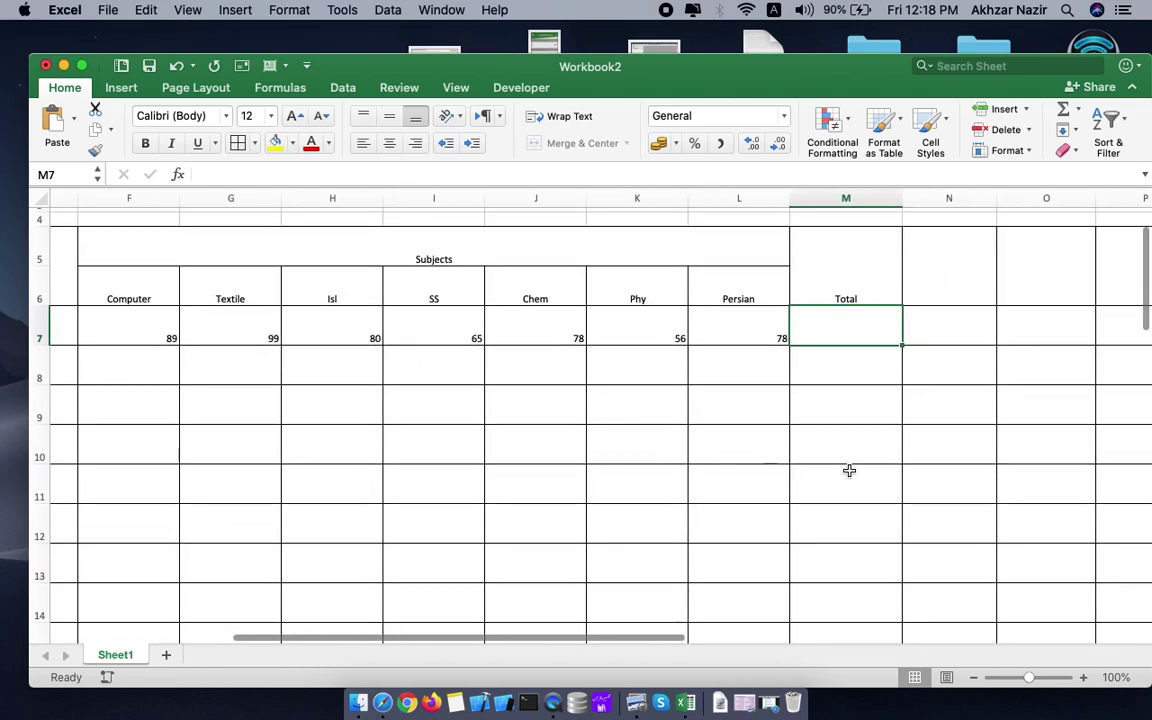
{"action": "scroll", "coordinate": [541, 460], "scroll_direction": "left", "scroll_amount": 3}
{"action": "scroll", "coordinate": [541, 460], "scroll_direction": "up", "scroll_amount": 2}
{"action": "scroll", "coordinate": [541, 460], "scroll_direction": "right", "scroll_amount": 3}
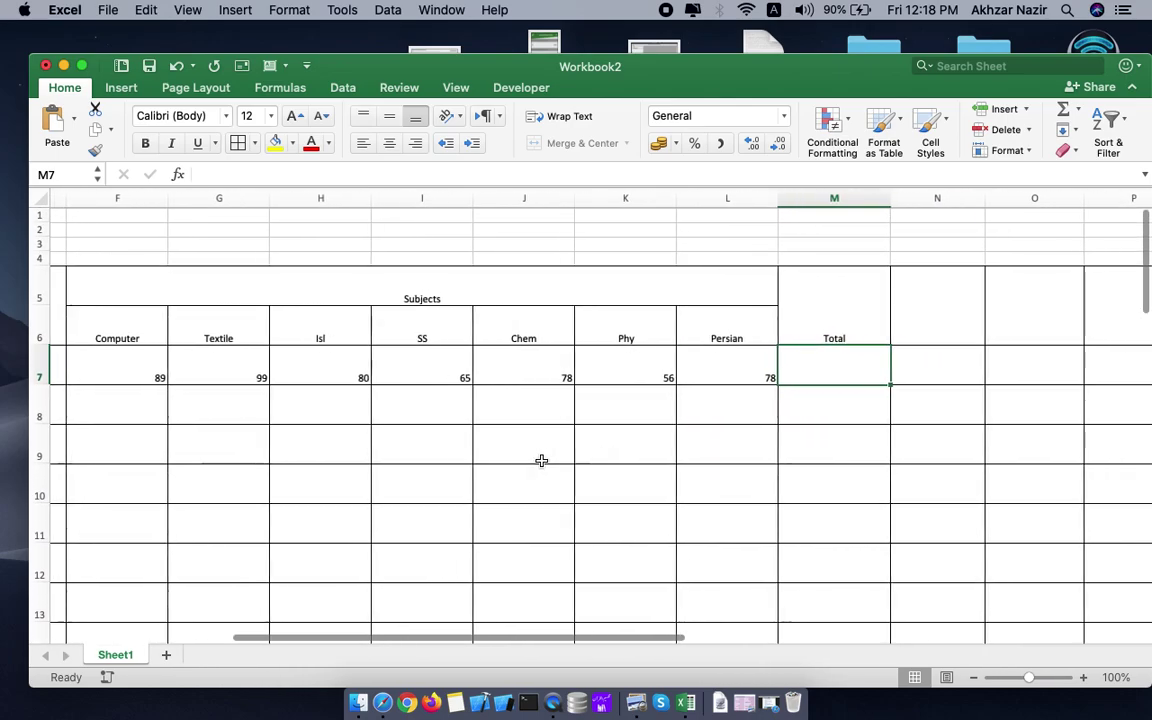
{"action": "scroll", "coordinate": [541, 460], "scroll_direction": "left", "scroll_amount": 3}
{"action": "scroll", "coordinate": [541, 460], "scroll_direction": "down", "scroll_amount": 1}
{"action": "scroll", "coordinate": [541, 460], "scroll_direction": "right", "scroll_amount": 2}
{"action": "scroll", "coordinate": [541, 460], "scroll_direction": "down", "scroll_amount": 1}
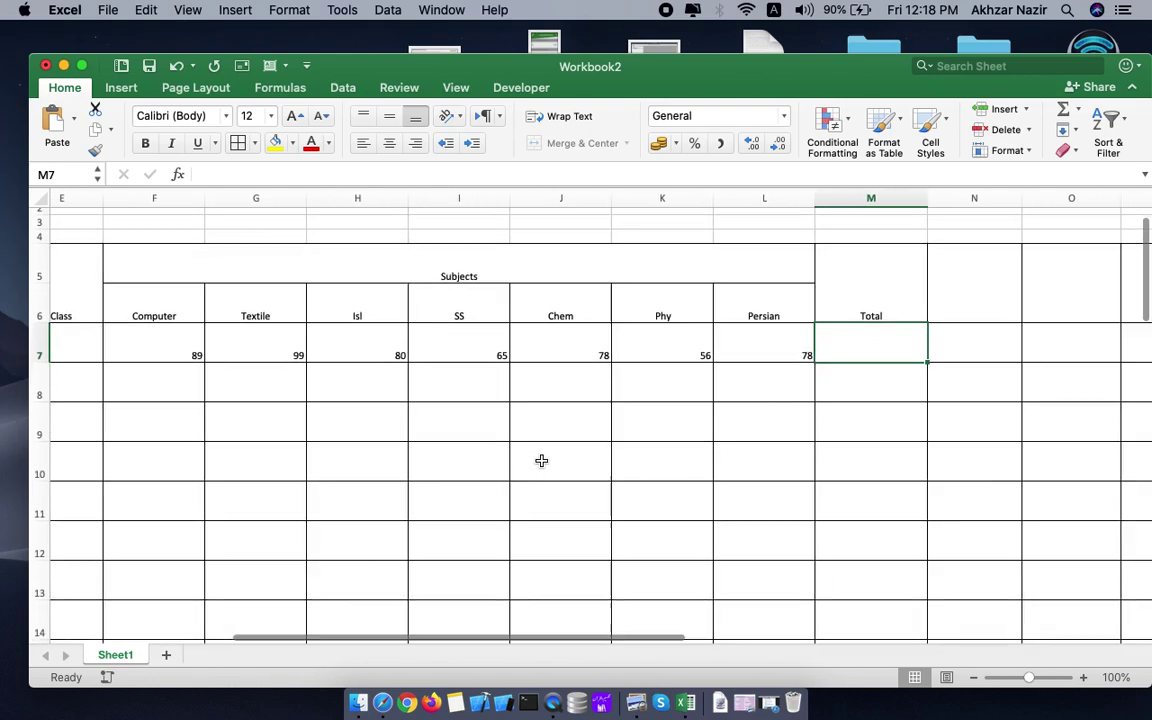
Step: Enter =SUM(F7,G7,H7,I7,J7,K7L7) in Total cell M7, producing a #NAME? error
{"action": "double_click", "coordinate": [868, 342]}
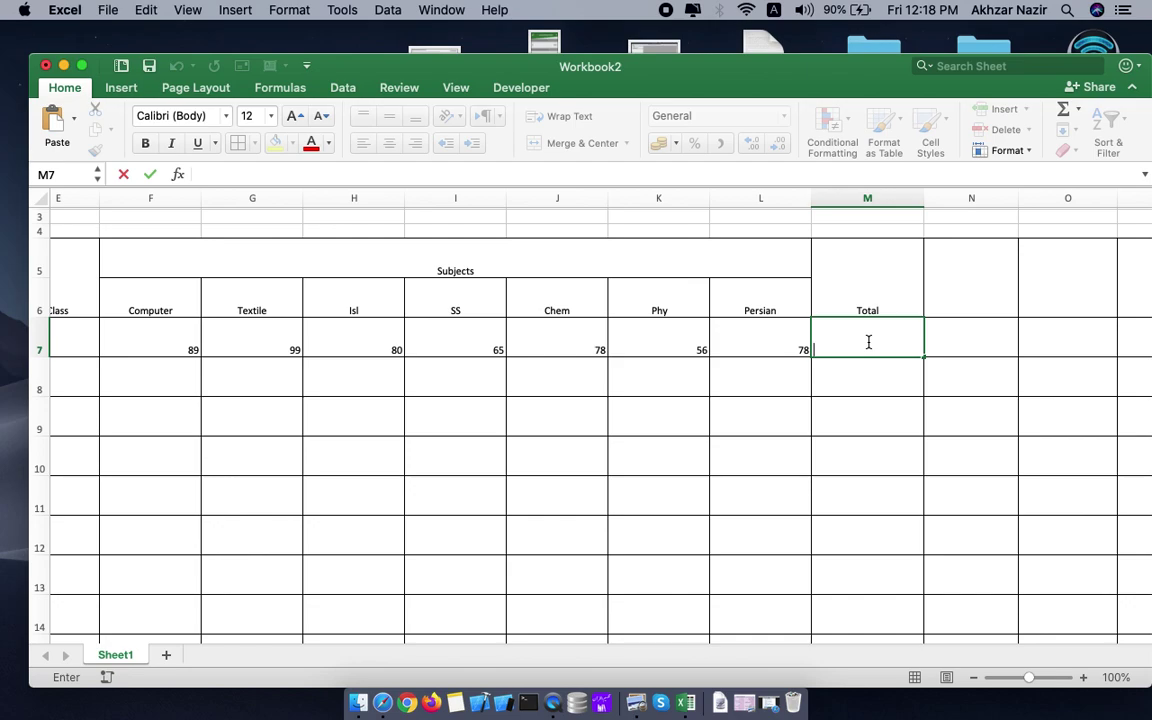
{"action": "type", "text": "="}
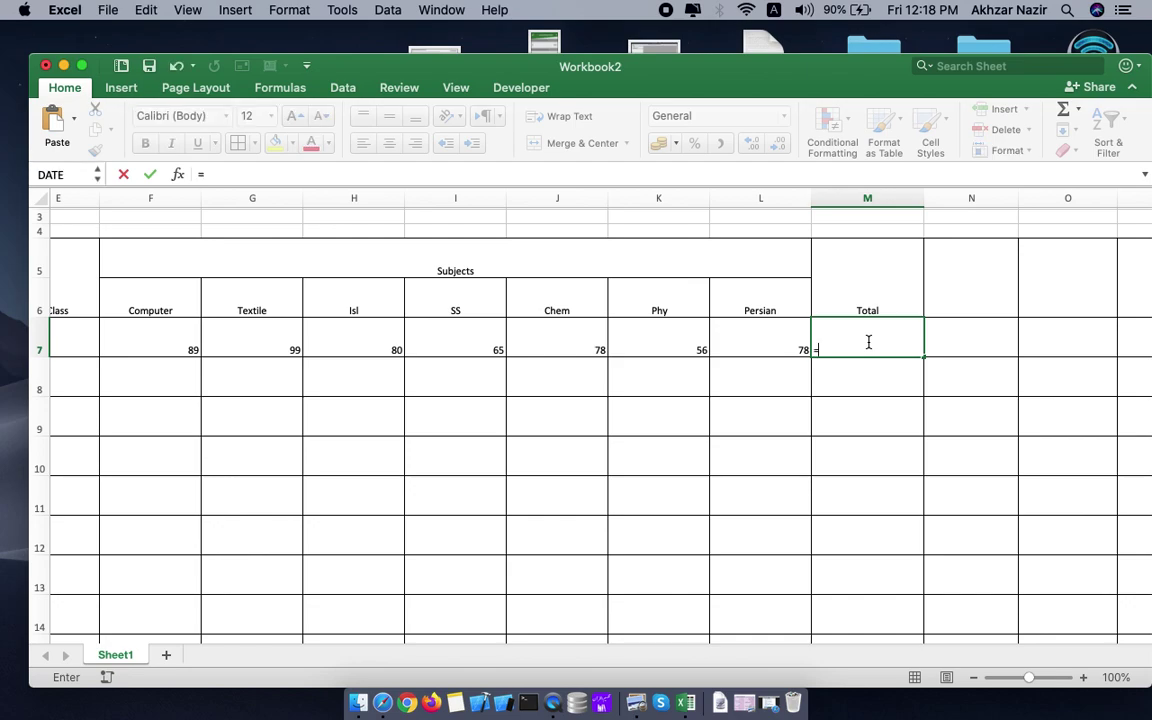
{"action": "type", "text": "SU"}
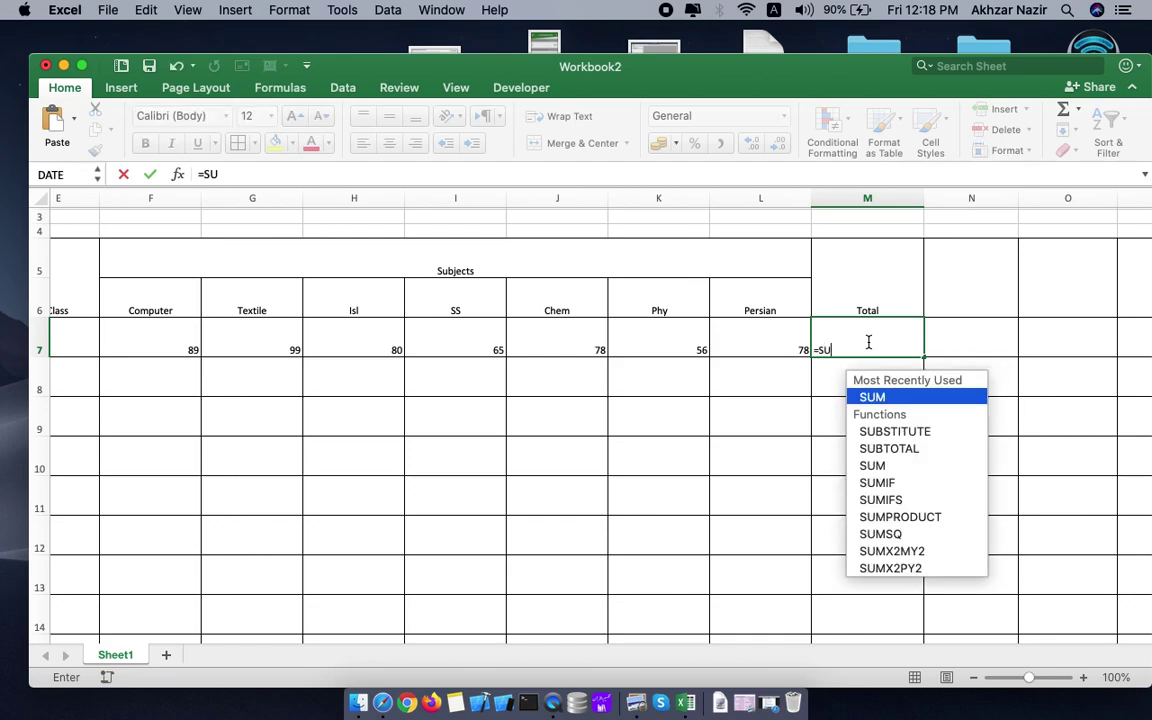
{"action": "type", "text": "M"}
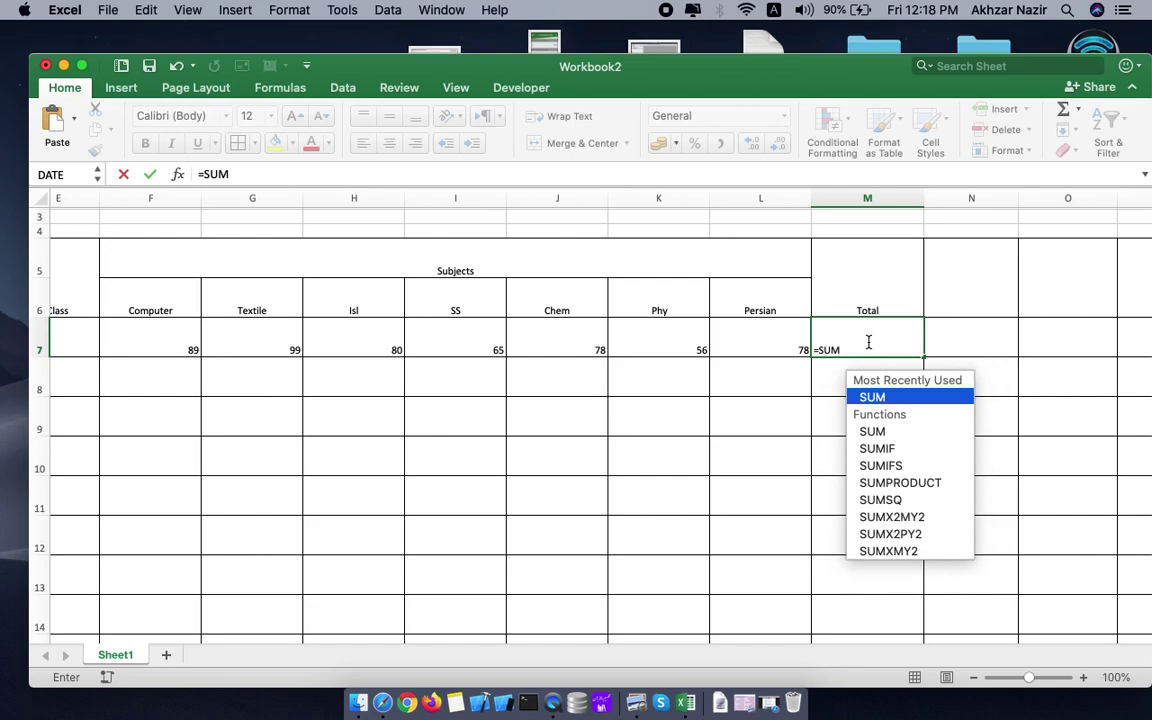
{"action": "type", "text": "("}
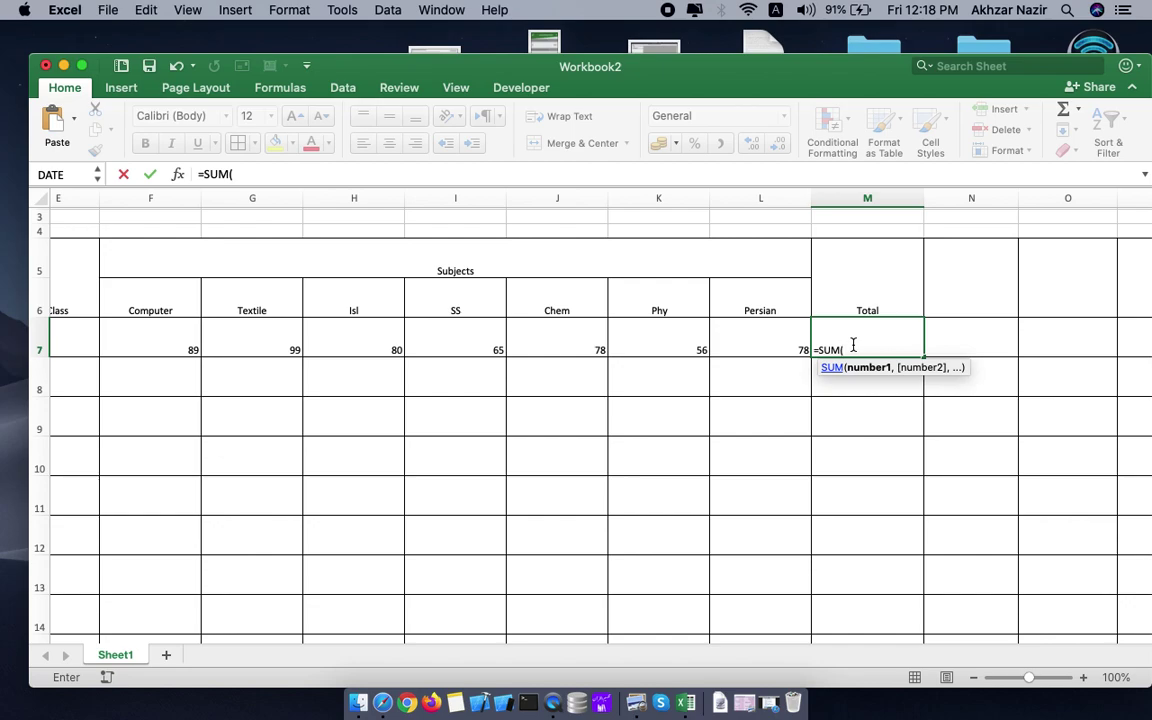
{"action": "type", "text": "F"}
{"action": "type", "text": "8"}
{"action": "key", "text": "BackSpace"}
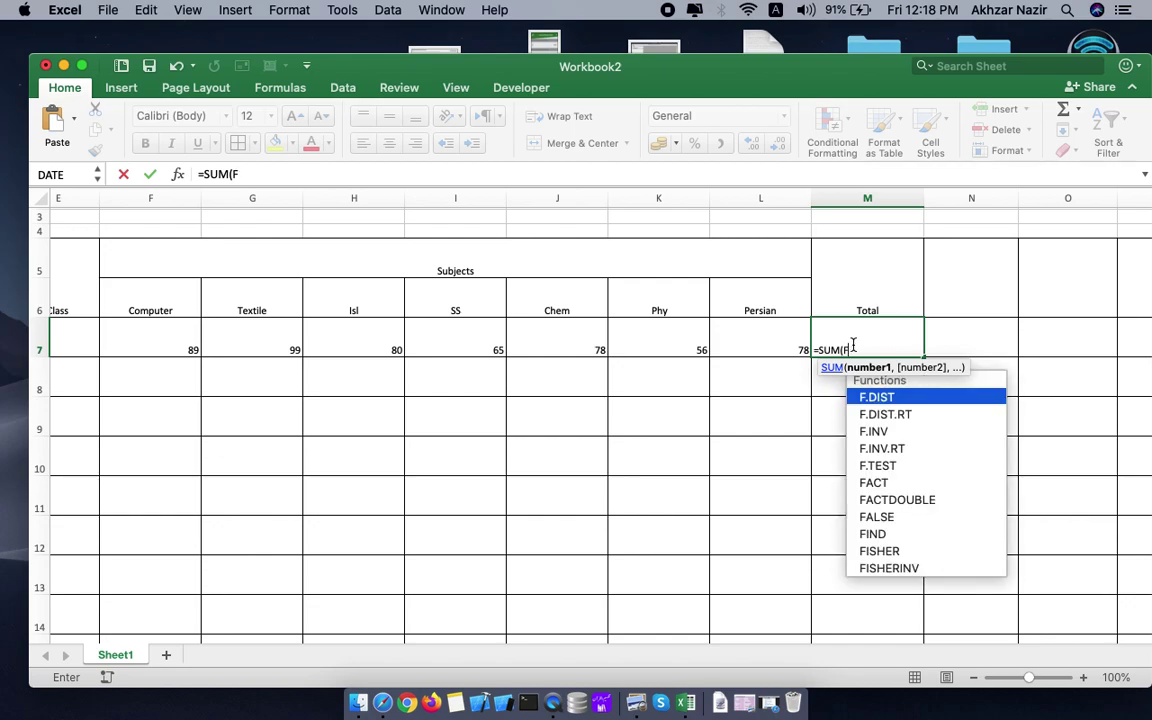
{"action": "type", "text": "7,"}
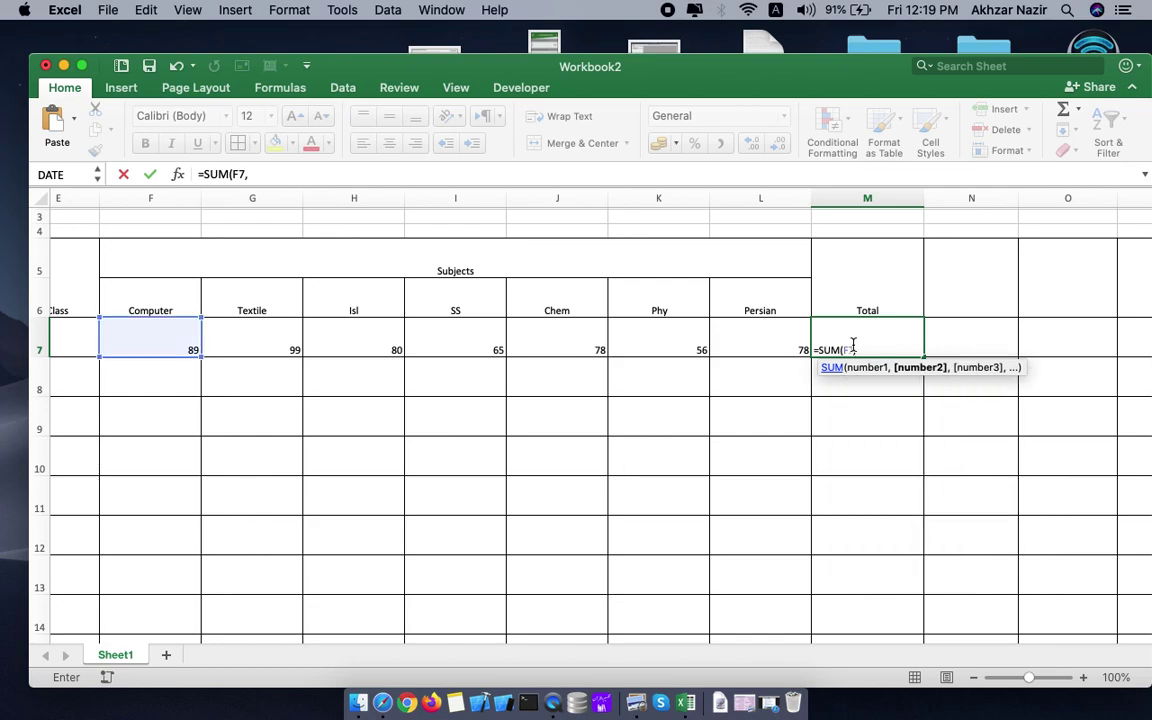
{"action": "type", "text": "G7,"}
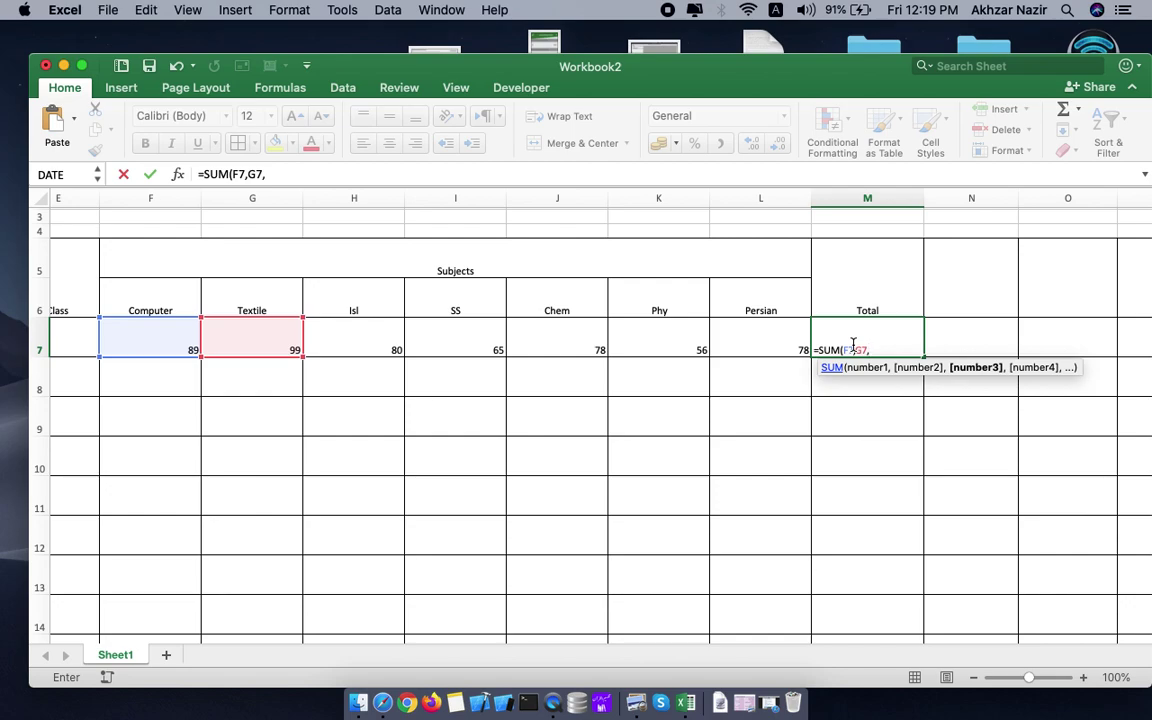
{"action": "type", "text": "H"}
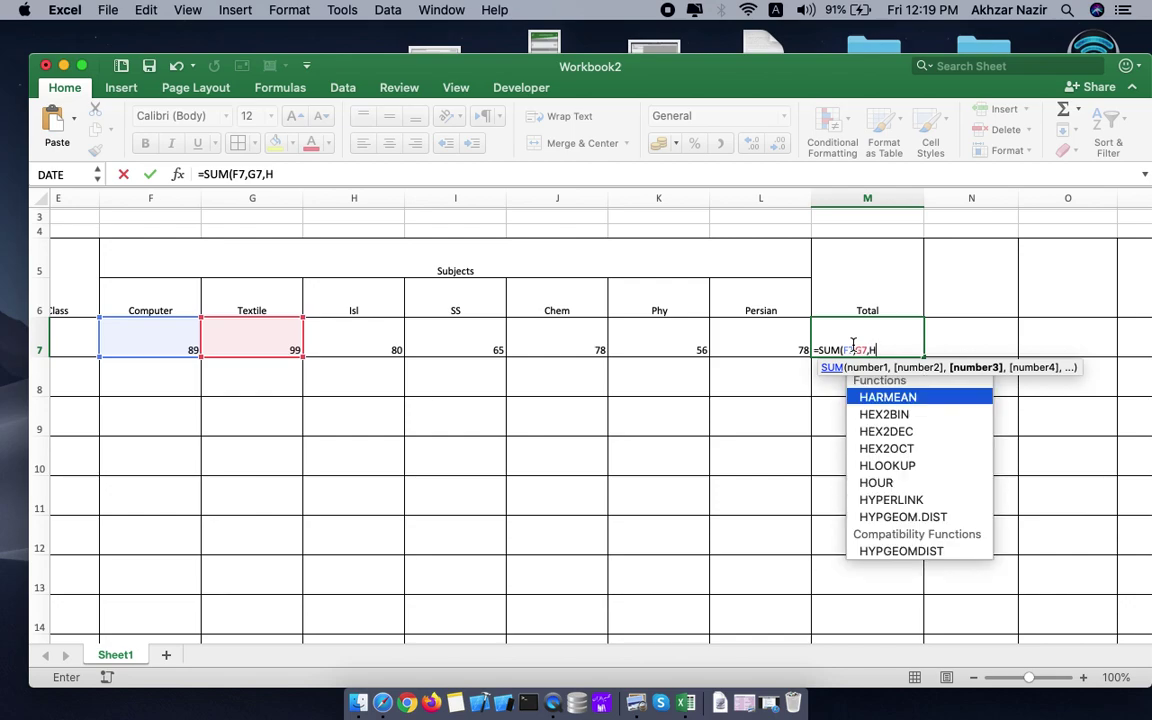
{"action": "type", "text": "7"}
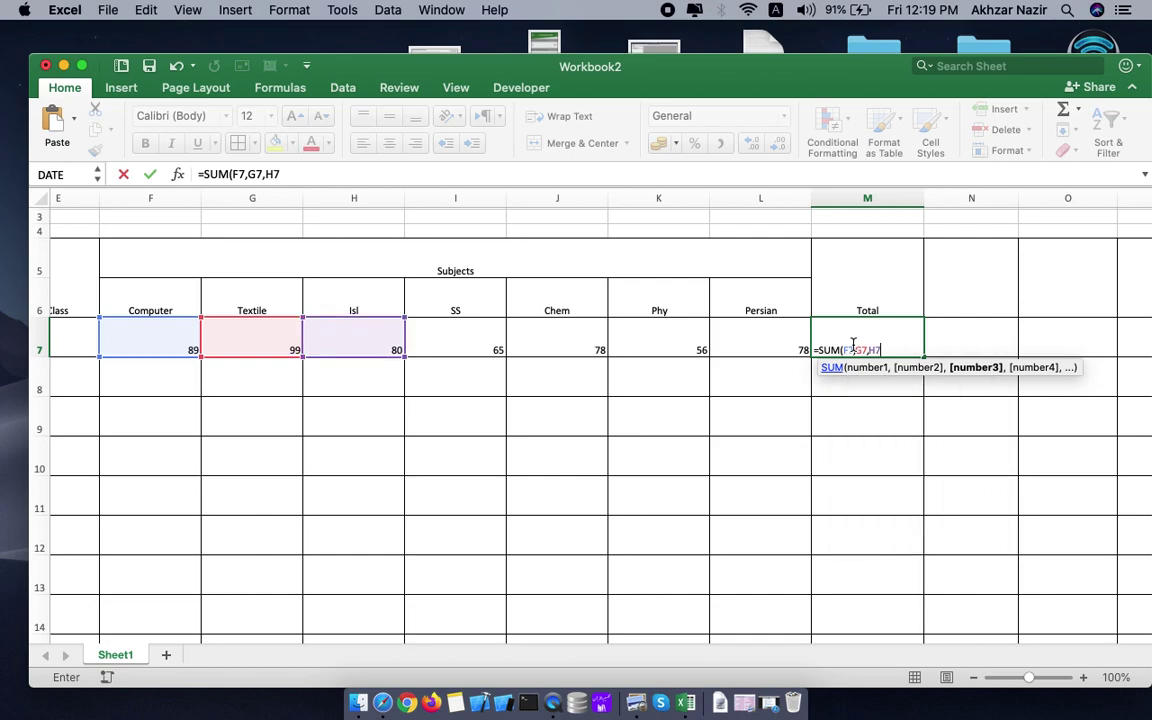
{"action": "type", "text": ","}
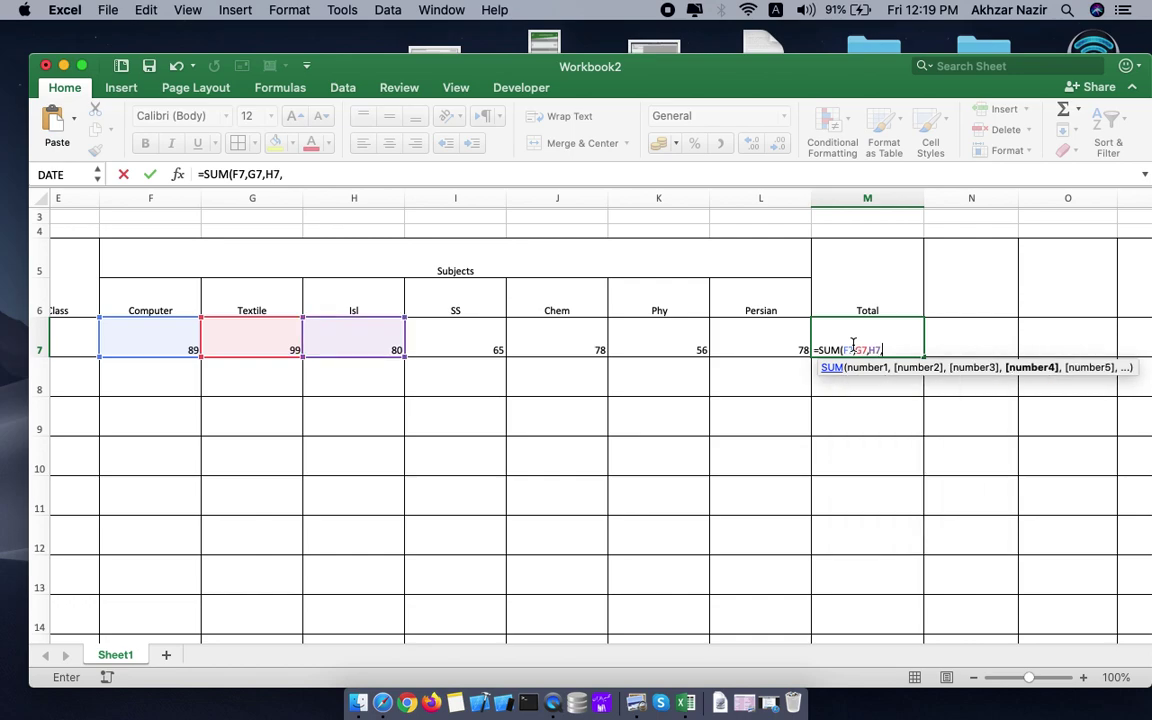
{"action": "type", "text": "I"}
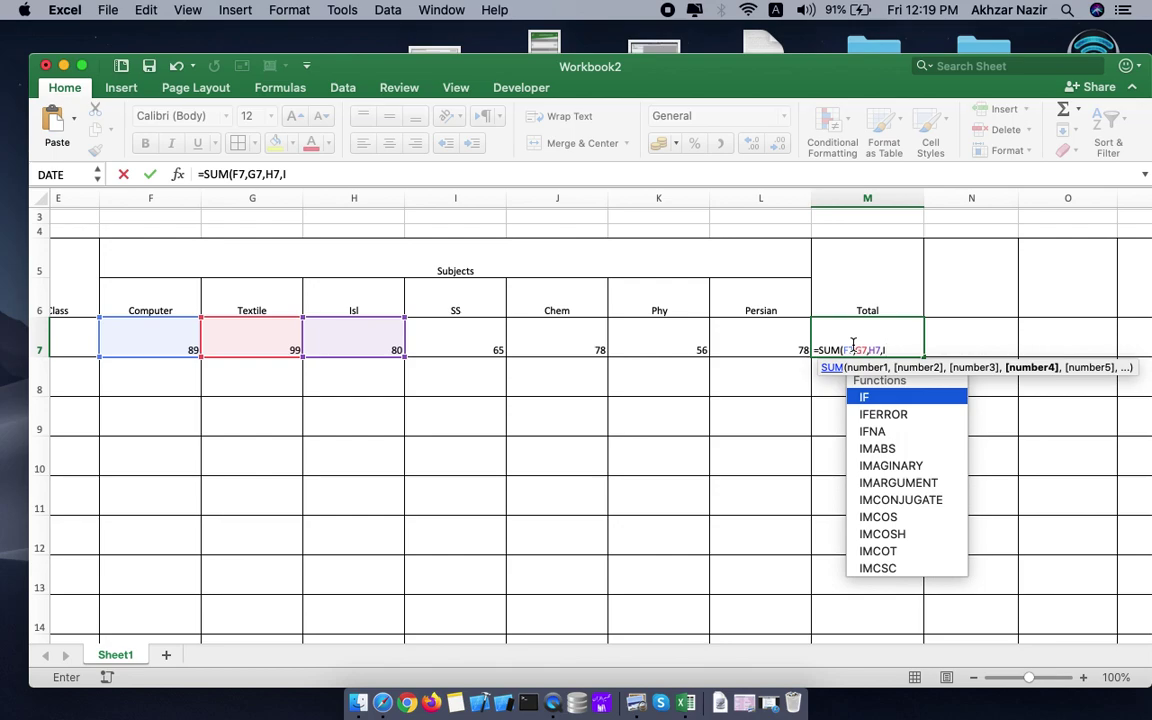
{"action": "type", "text": "7,J"}
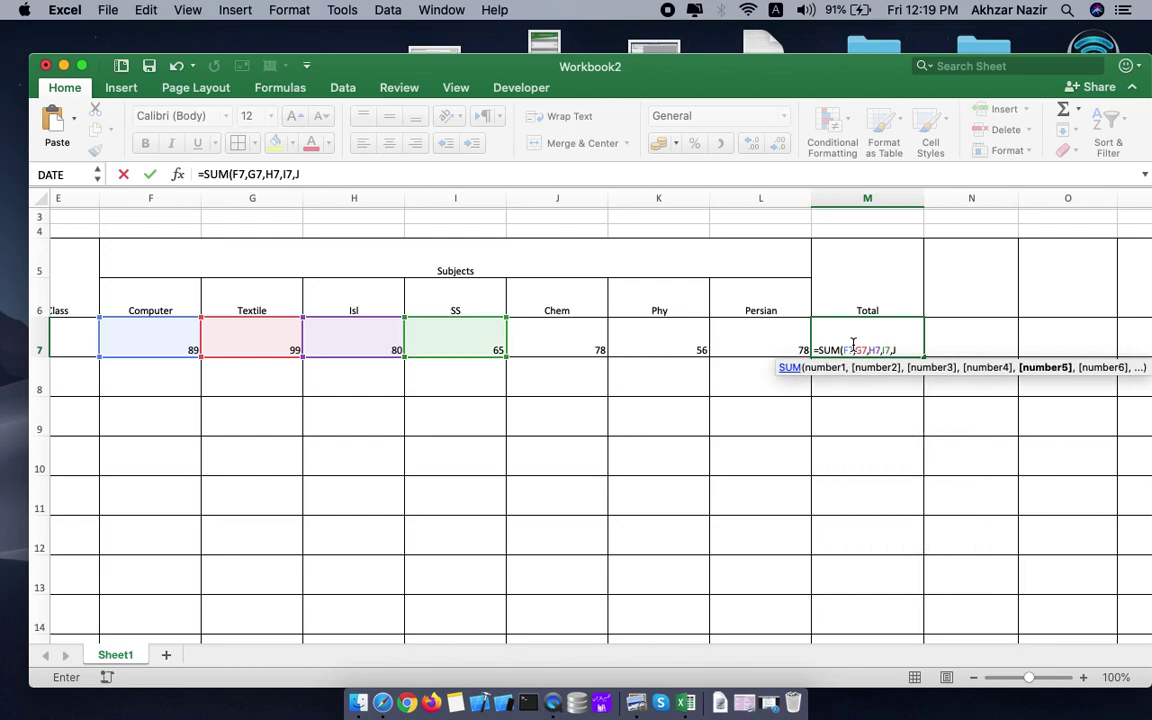
{"action": "type", "text": "7,"}
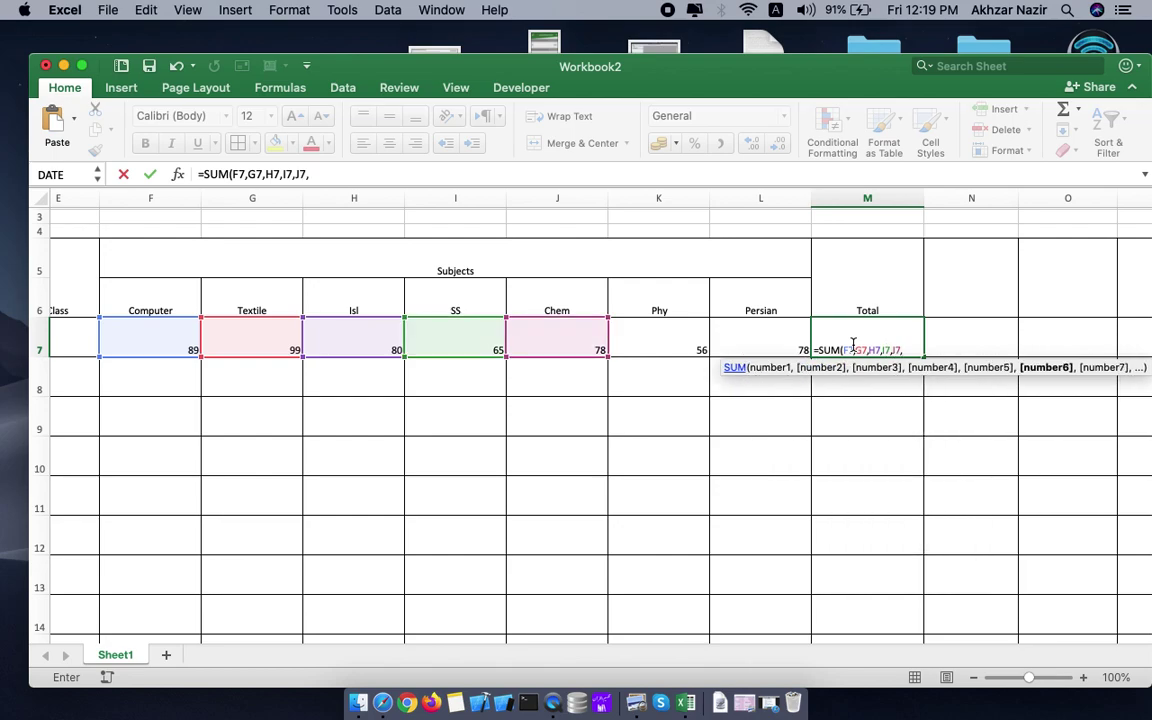
{"action": "type", "text": "K"}
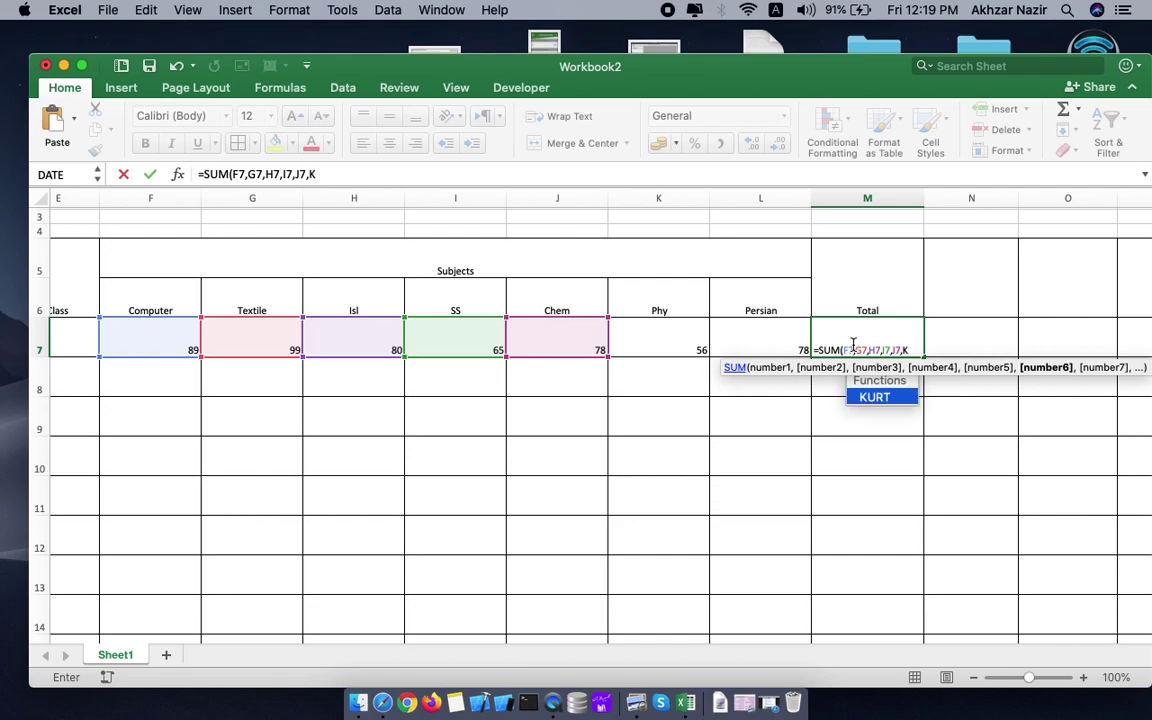
{"action": "type", "text": "7"}
{"action": "type", "text": "L"}
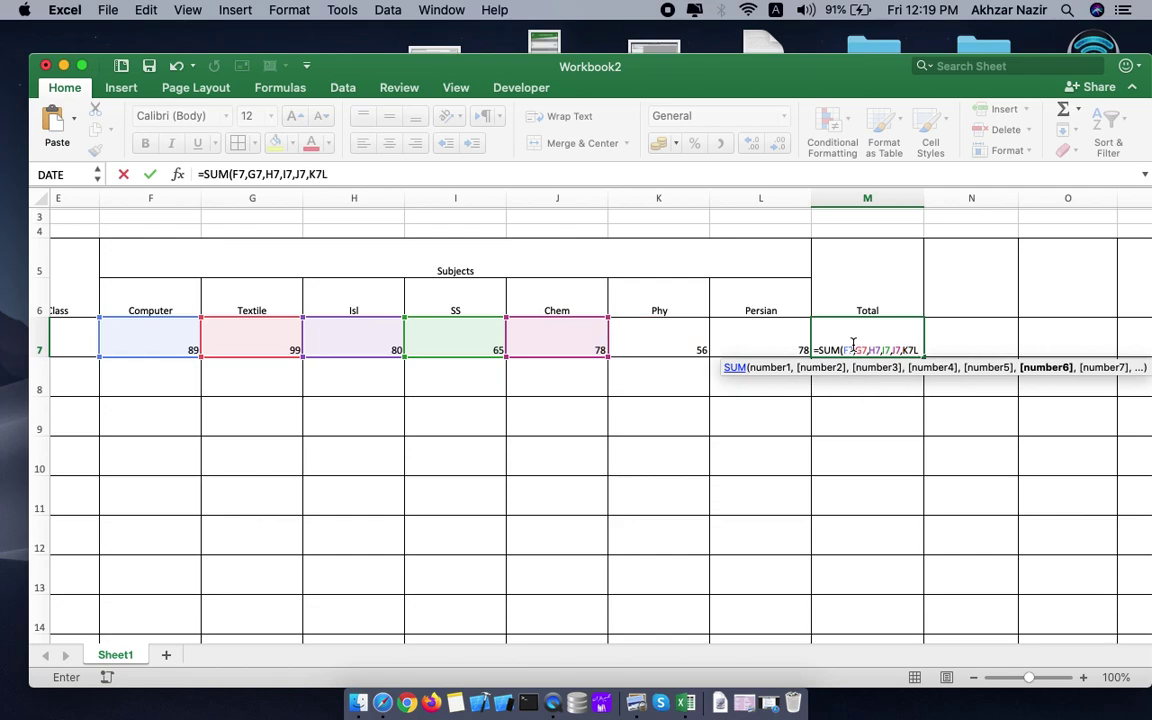
{"action": "type", "text": "7)"}
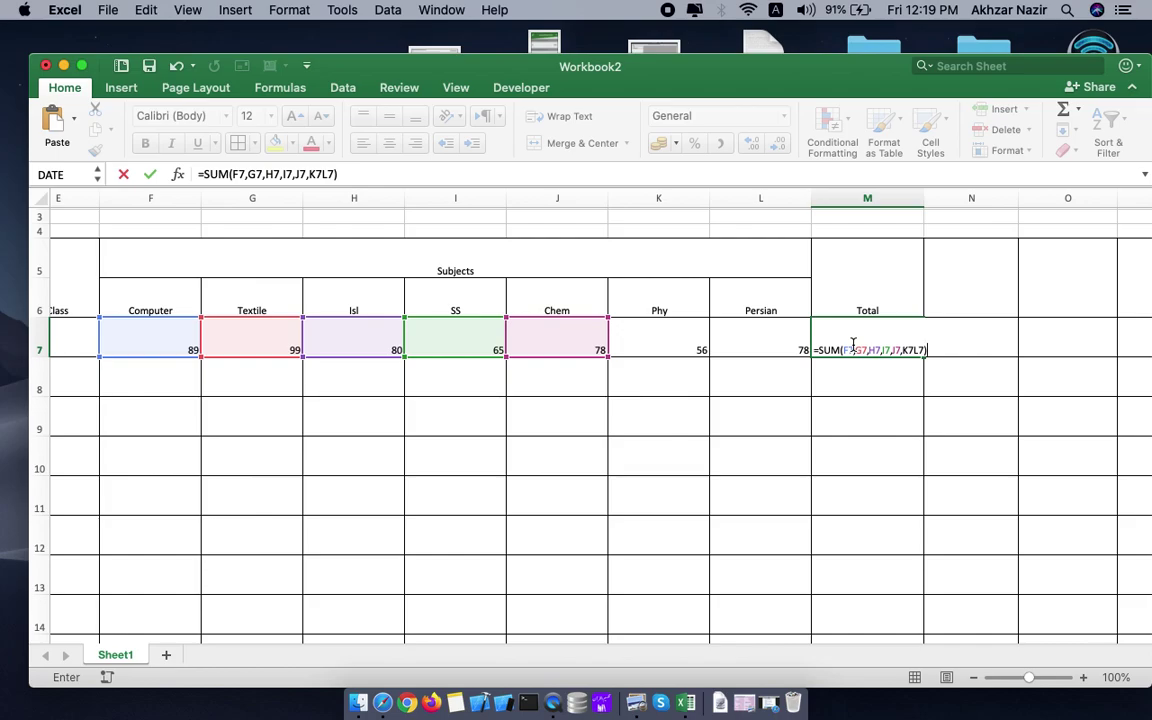
{"action": "key", "text": "Return"}
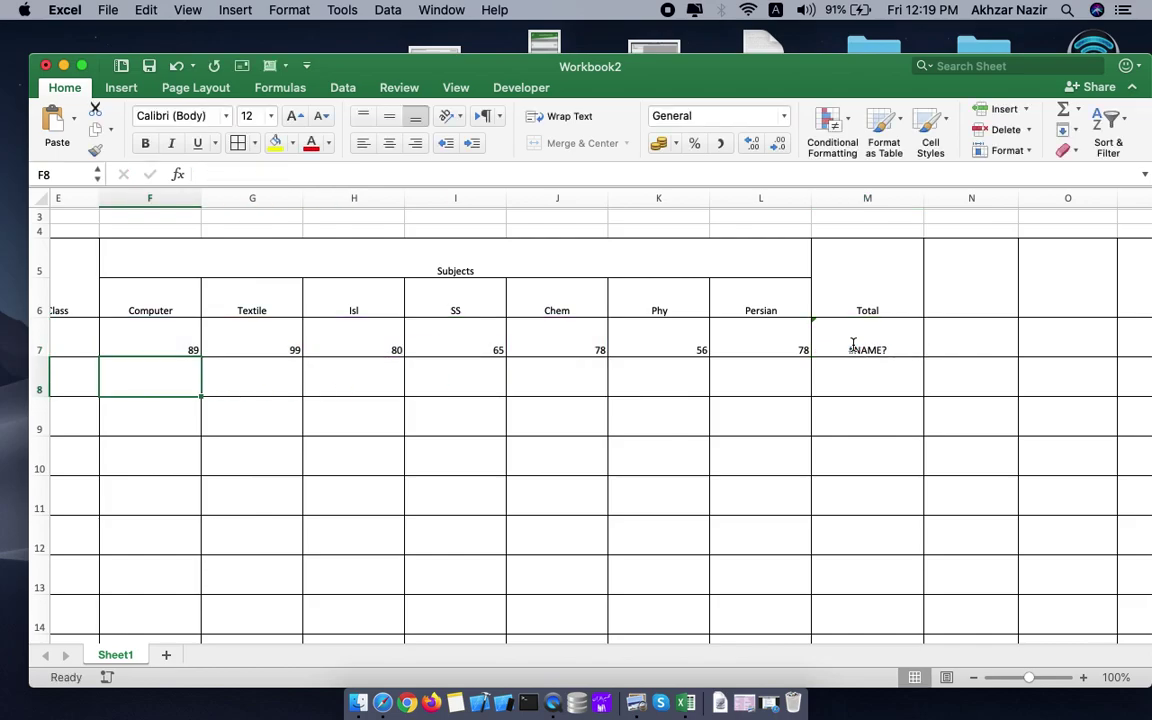
Step: Add the missing comma between K7 and L7 in M7's SUM formula
{"action": "scroll", "coordinate": [531, 465], "scroll_direction": "left", "scroll_amount": 5}
{"action": "scroll", "coordinate": [531, 465], "scroll_direction": "right", "scroll_amount": 5}
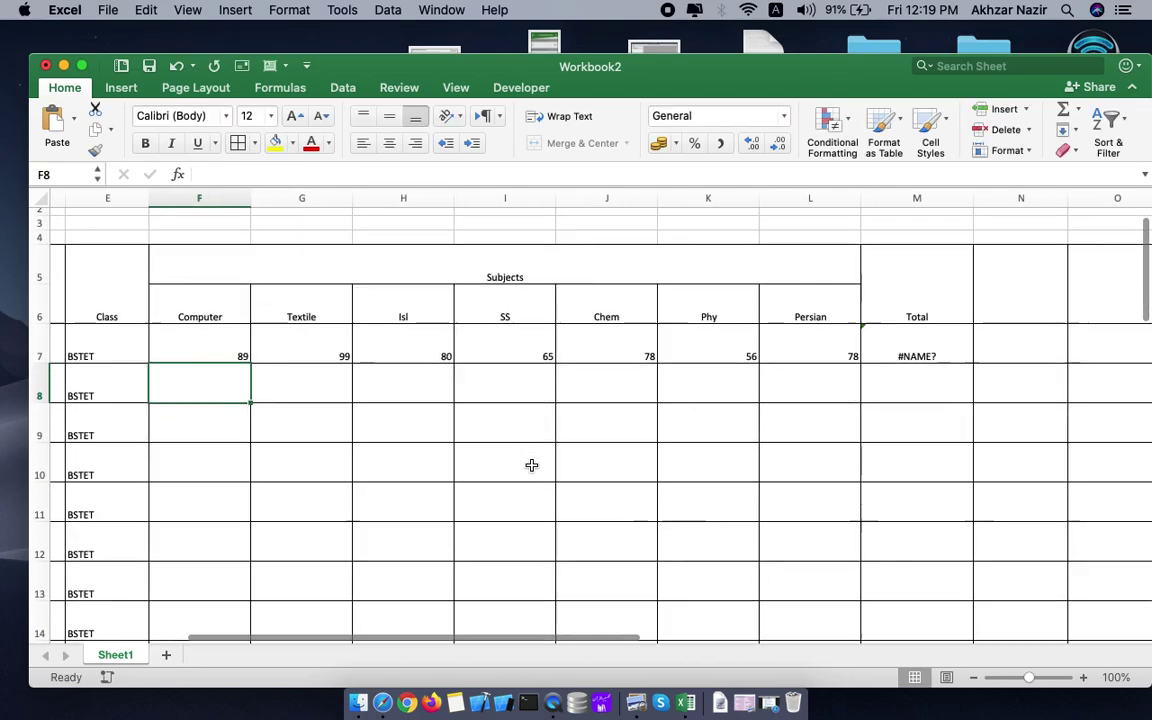
{"action": "double_click", "coordinate": [921, 346]}
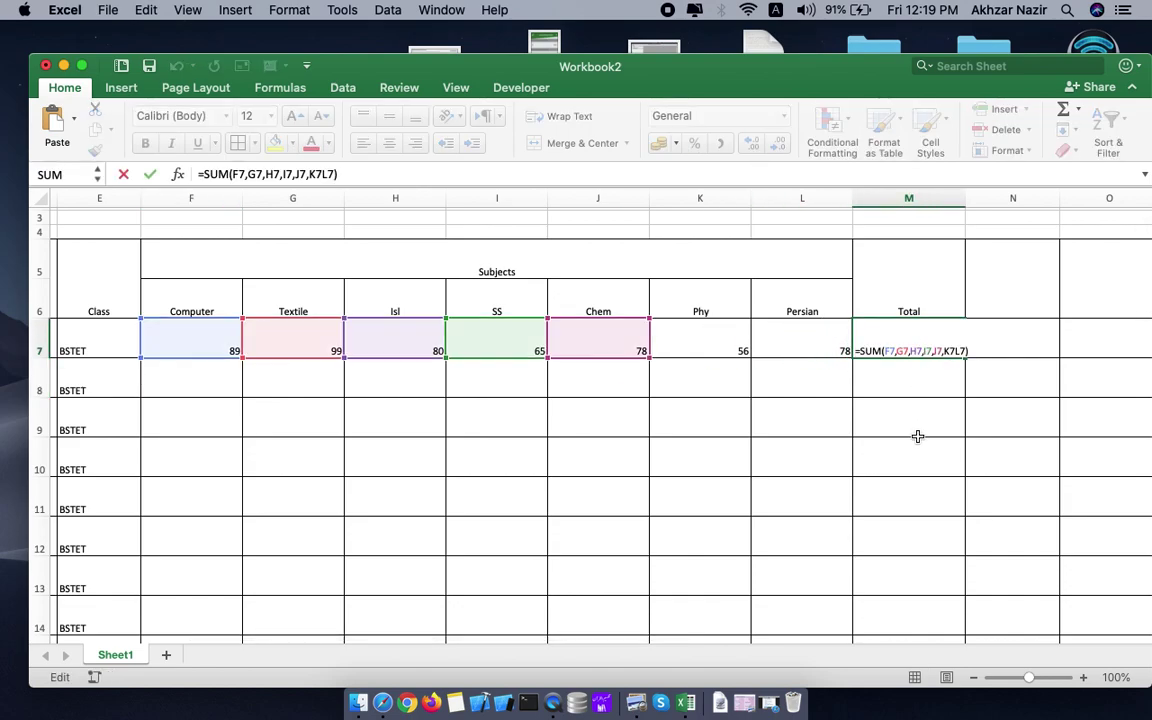
{"action": "double_click", "coordinate": [957, 351]}
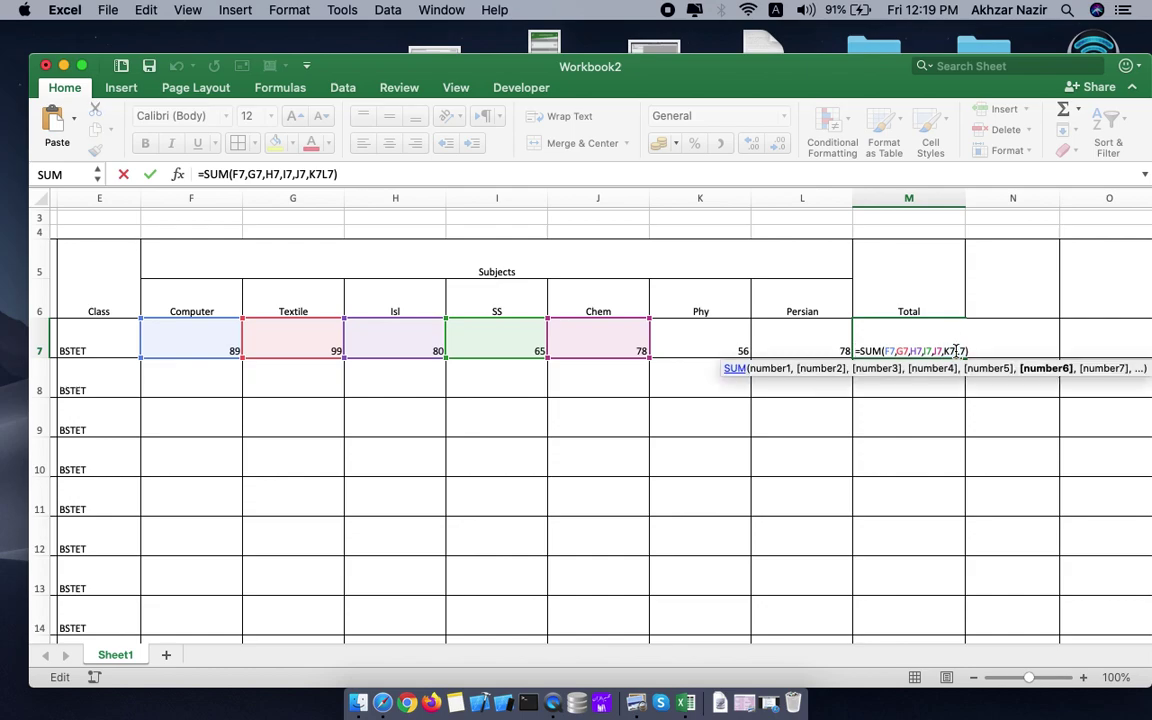
{"action": "type", "text": ","}
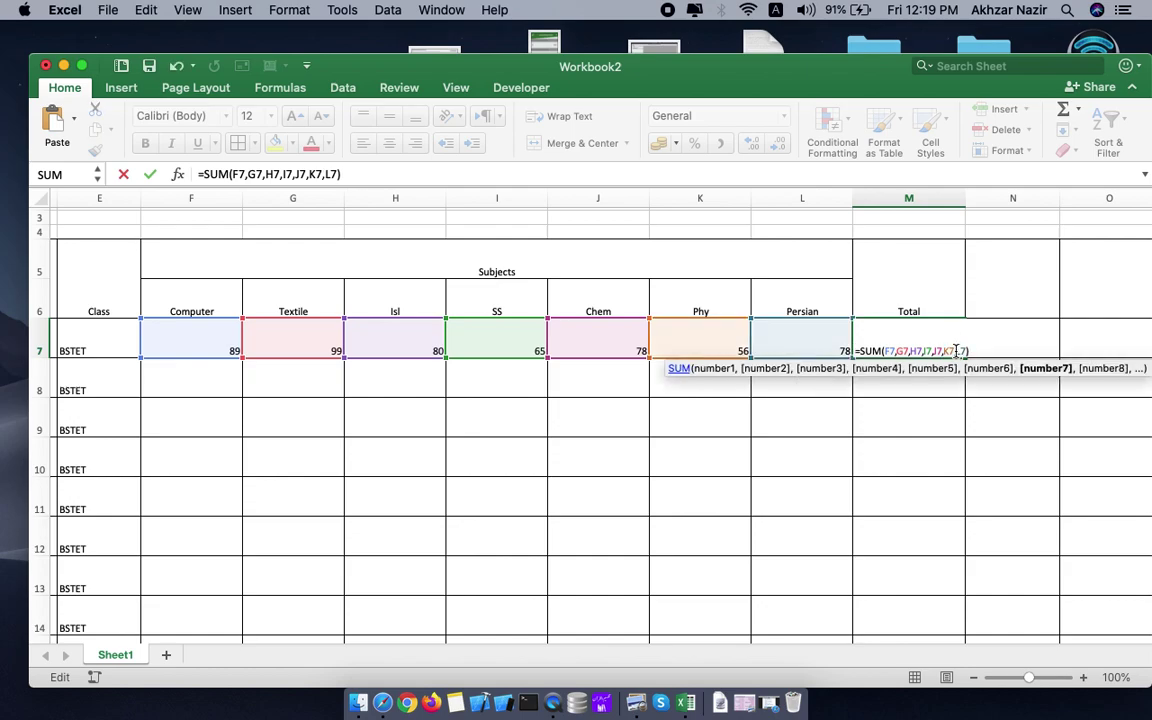
{"action": "key", "text": "Return"}
{"action": "left_click", "coordinate": [948, 490]}
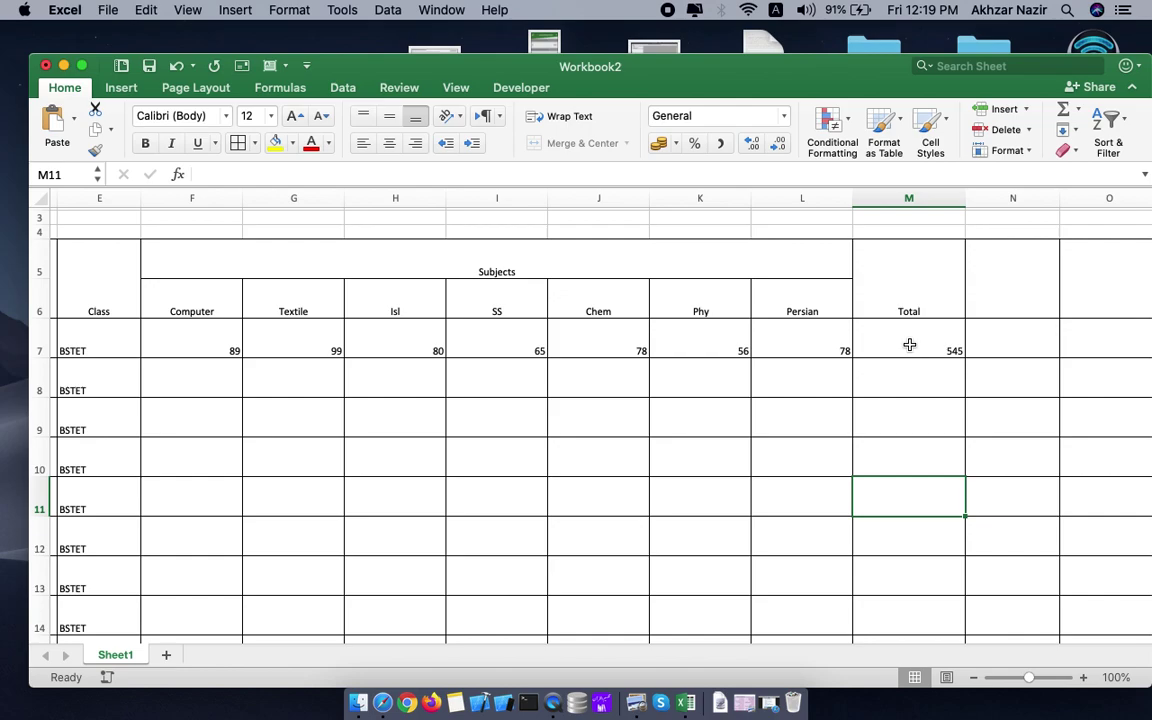
Step: Rewrite M7's formula as =SUM(F7:L7) so the total shows 545
{"action": "double_click", "coordinate": [909, 345]}
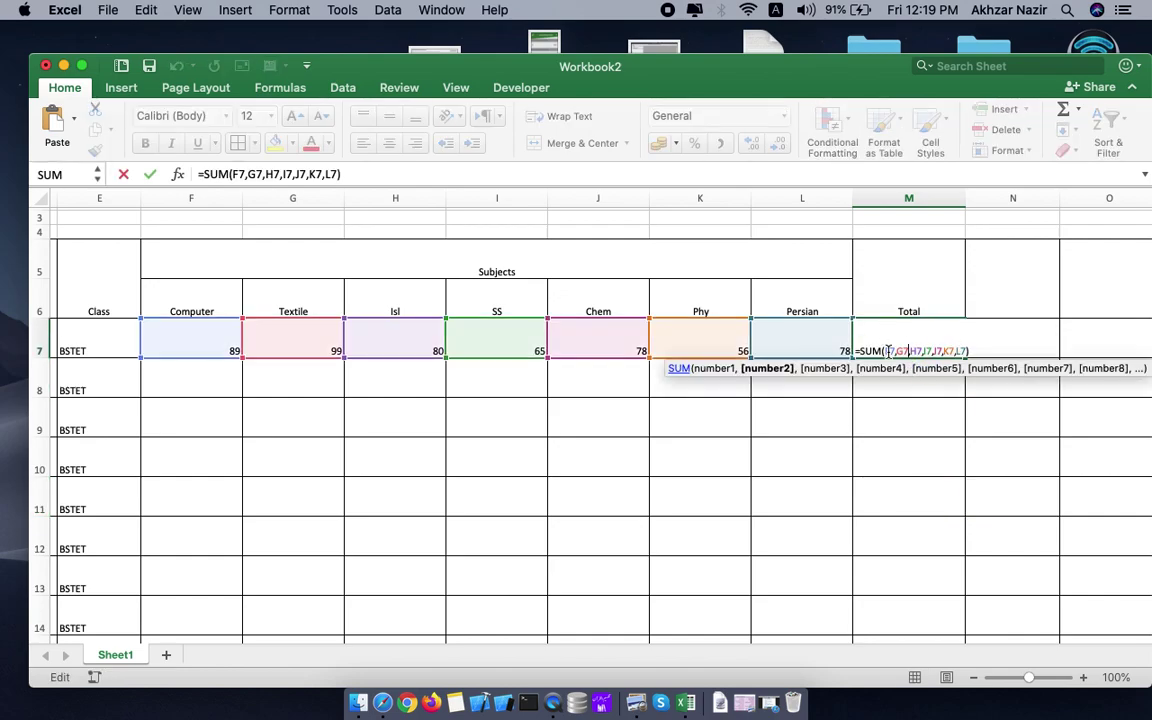
{"action": "left_click", "coordinate": [949, 350]}
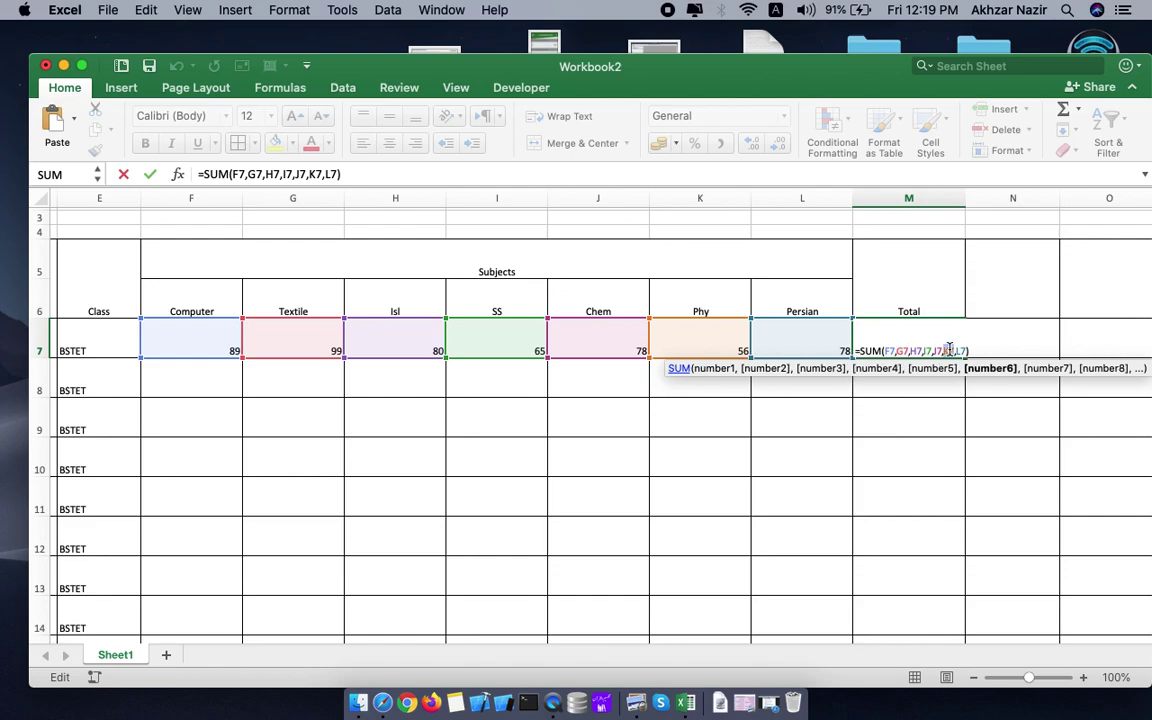
{"action": "key", "text": "BackSpace"}
{"action": "key", "text": "BackSpace"}
{"action": "key", "text": "BackSpace"}
{"action": "key", "text": "BackSpace"}
{"action": "key", "text": "BackSpace"}
{"action": "key", "text": "BackSpace"}
{"action": "key", "text": "BackSpace"}
{"action": "key", "text": "BackSpace"}
{"action": "key", "text": "BackSpace"}
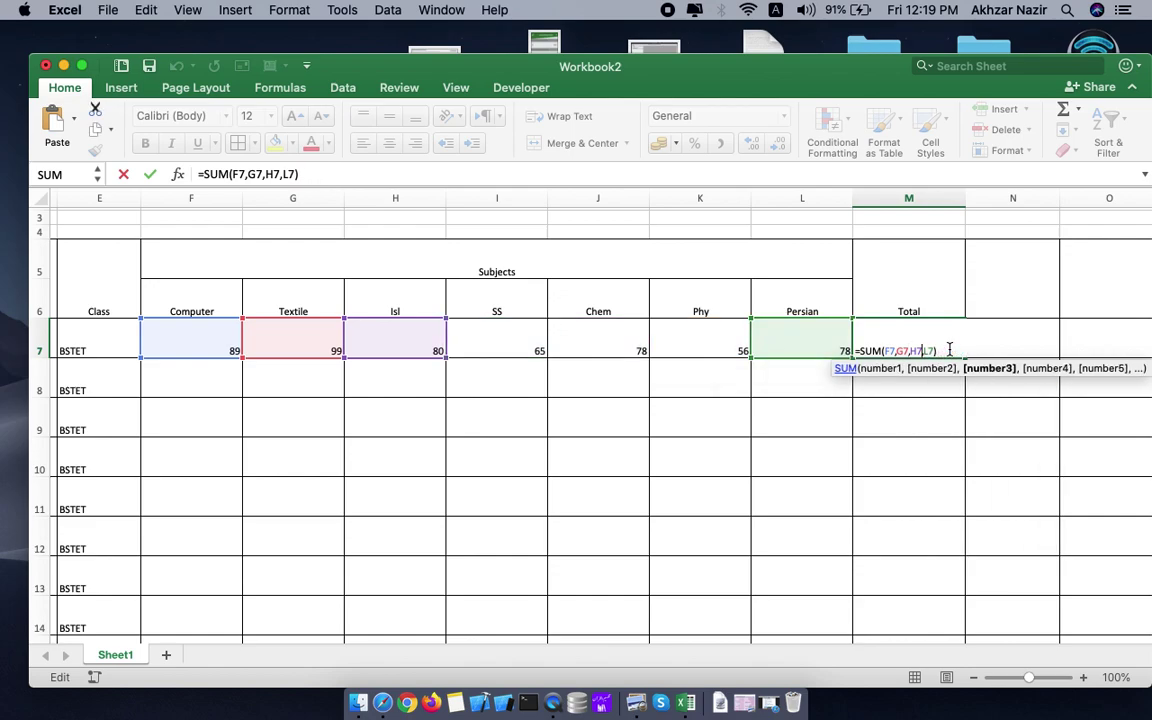
{"action": "key", "text": "BackSpace"}
{"action": "key", "text": "BackSpace"}
{"action": "key", "text": "BackSpace"}
{"action": "key", "text": "BackSpace"}
{"action": "key", "text": "BackSpace"}
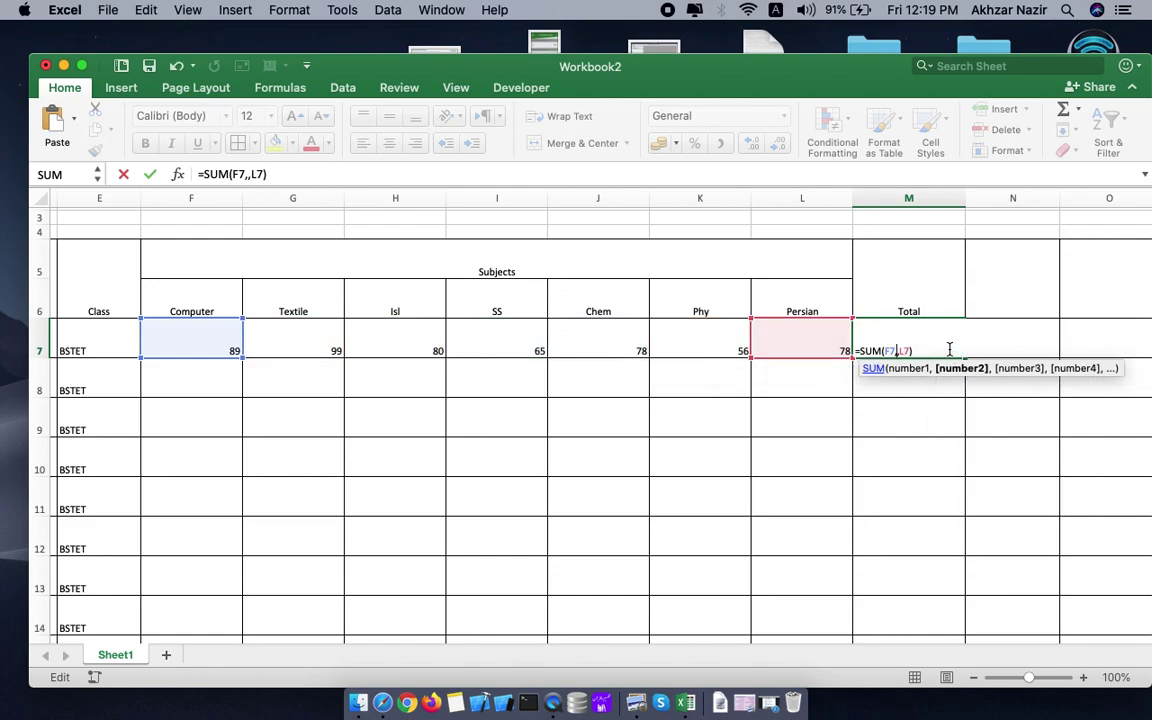
{"action": "key", "text": "BackSpace"}
{"action": "key", "text": "BackSpace"}
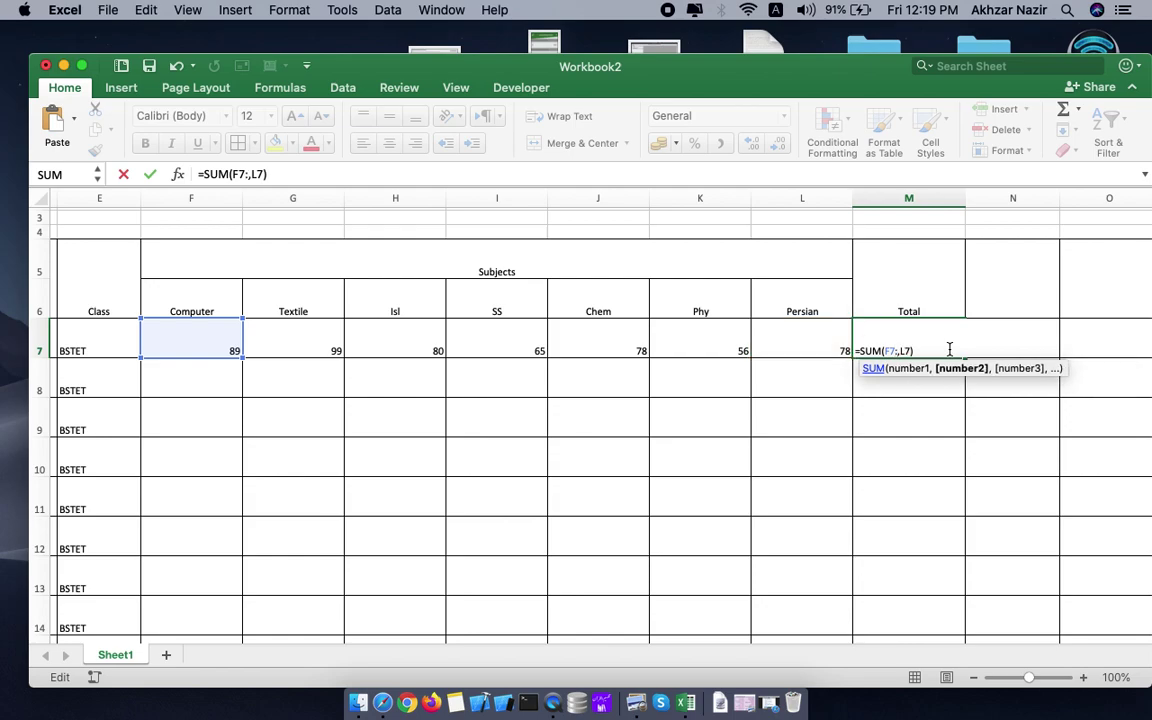
{"action": "type", "text": ":"}
{"action": "key", "text": "Return"}
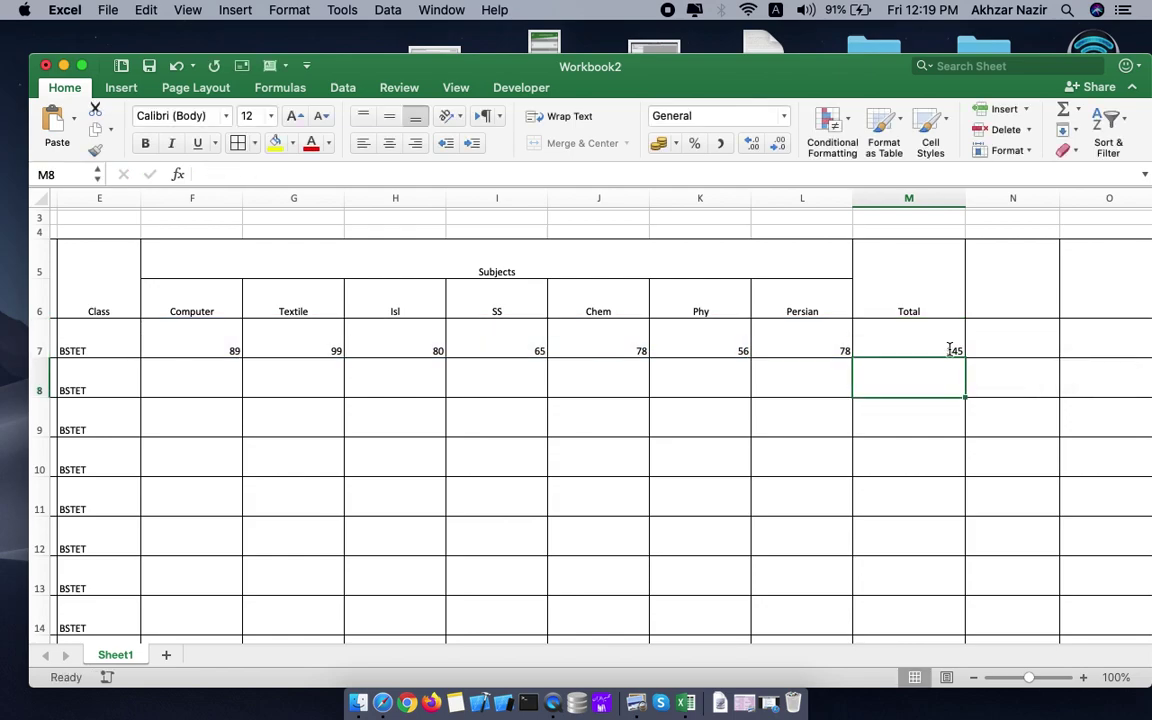
{"action": "double_click", "coordinate": [938, 340]}
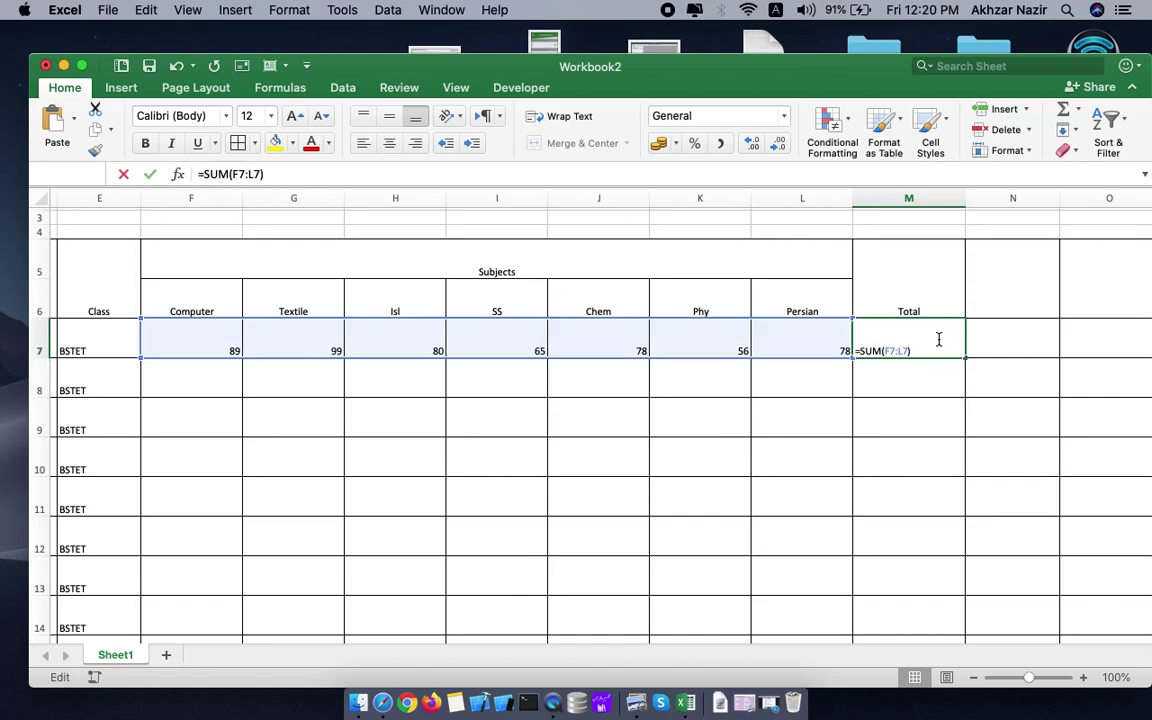
{"action": "double_click", "coordinate": [888, 351]}
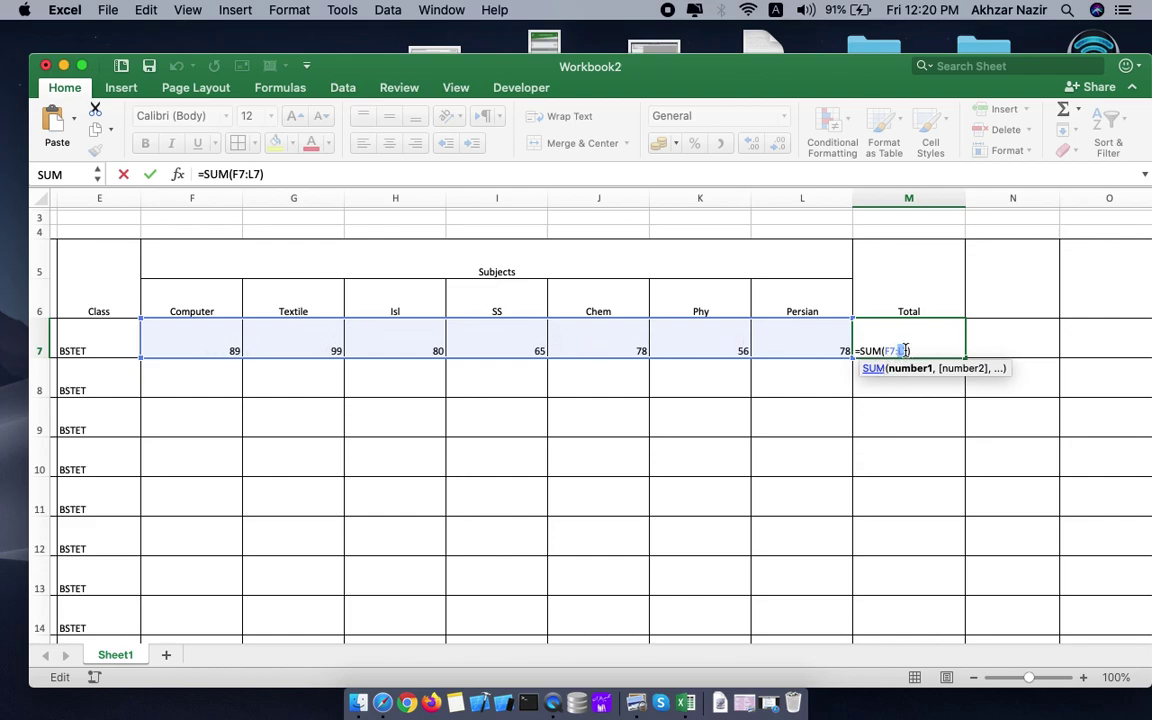
{"action": "key", "text": "BackSpace"}
{"action": "key", "text": "BackSpace"}
{"action": "key", "text": "BackSpace"}
{"action": "key", "text": "BackSpace"}
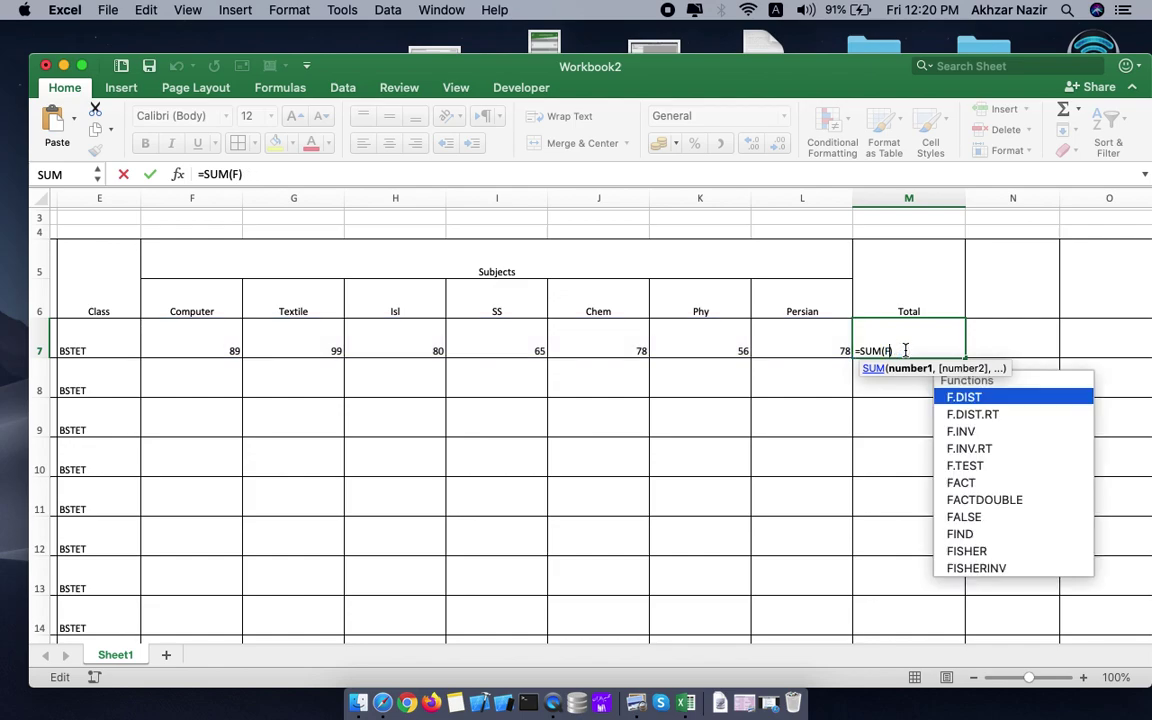
{"action": "key", "text": "BackSpace"}
{"action": "key", "text": "BackSpace"}
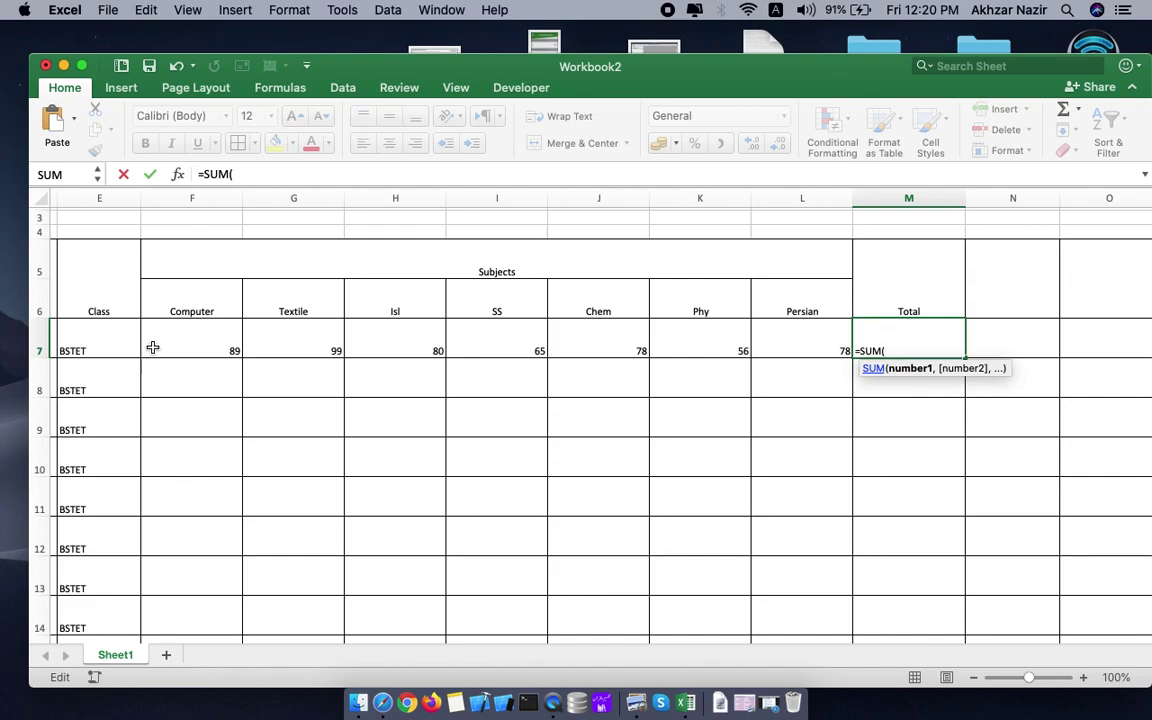
{"action": "left_click", "coordinate": [194, 341]}
{"action": "left_click_drag", "start_coordinate": [194, 341], "coordinate": [784, 356]}
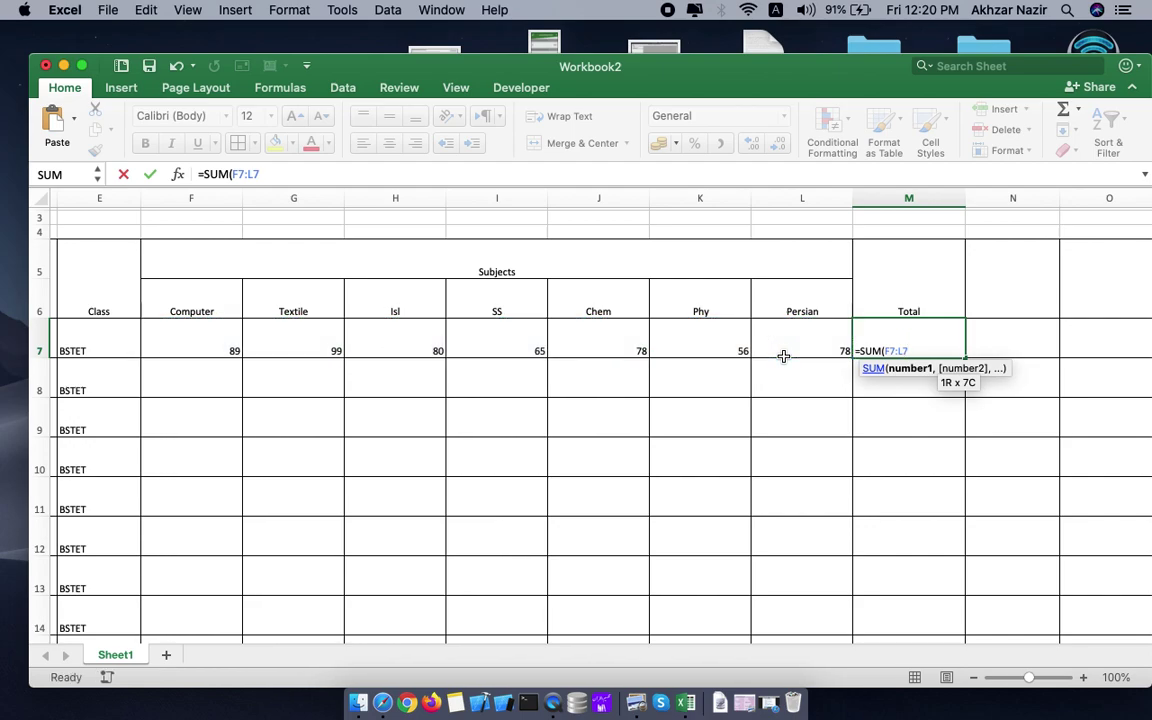
{"action": "key", "text": "Return"}
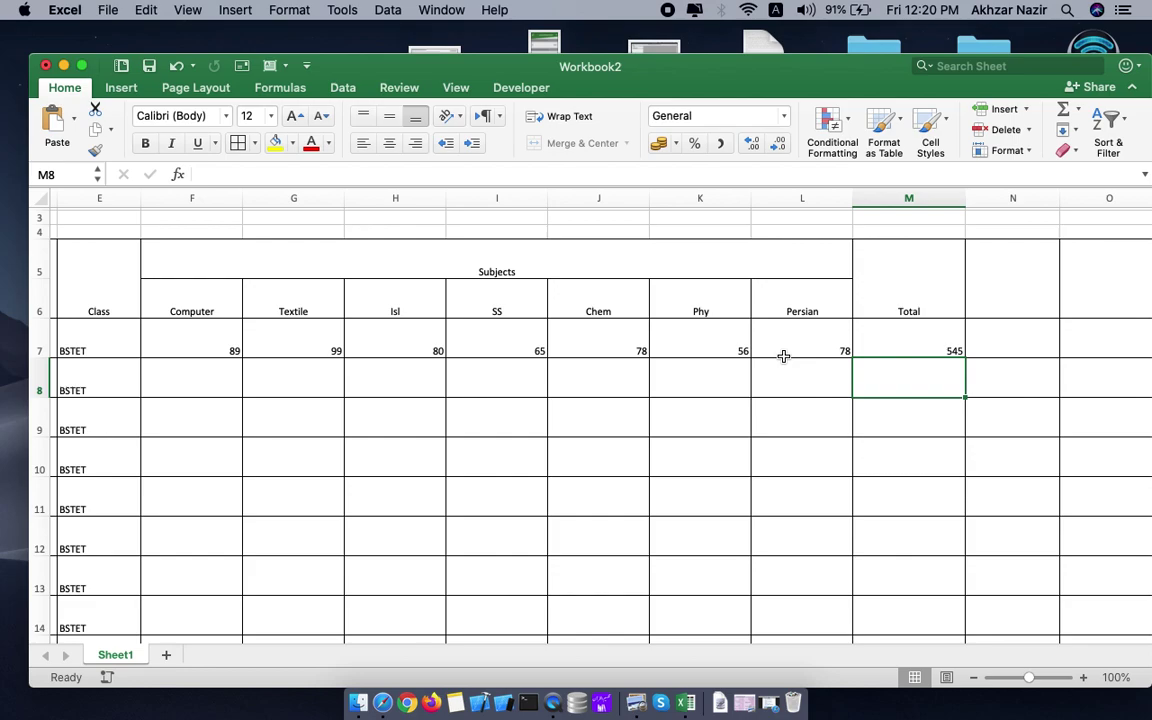
{"action": "left_click", "coordinate": [920, 445]}
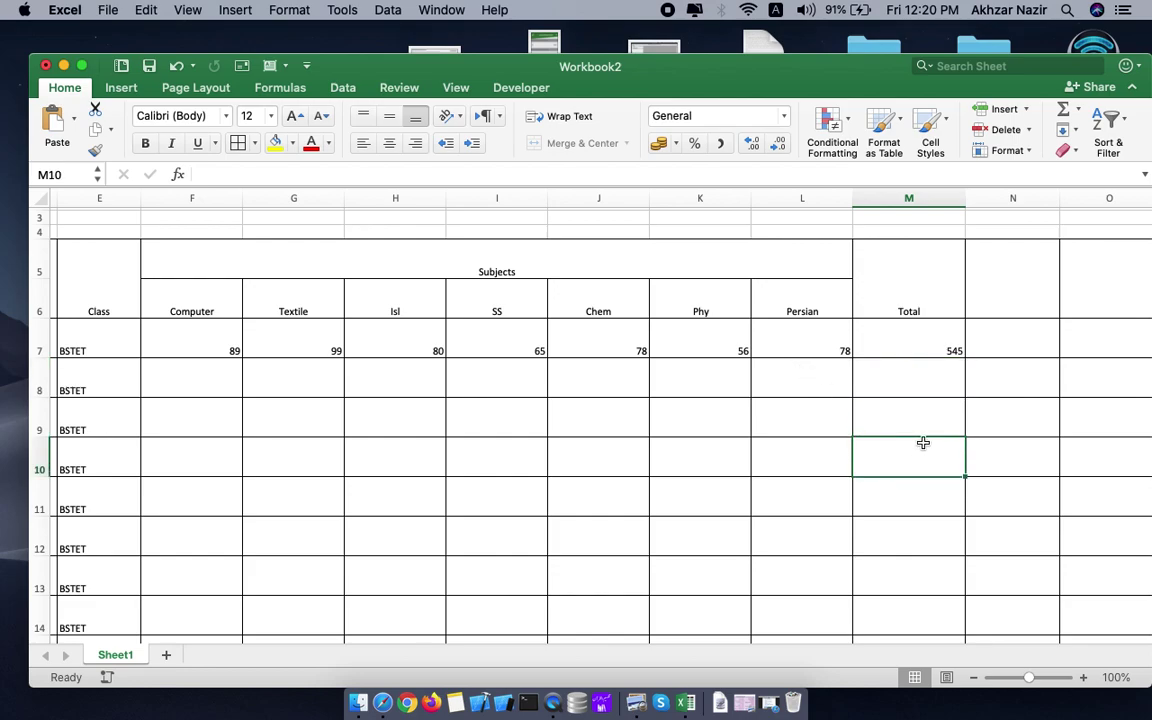
{"action": "left_click", "coordinate": [935, 335]}
Step: Copy the total formula down the Total column
{"action": "mouse_move", "coordinate": [966, 357]}
{"action": "left_mouse_down"}
{"action": "mouse_move", "coordinate": [946, 688]}
{"action": "mouse_move", "coordinate": [953, 387]}
{"action": "mouse_move", "coordinate": [941, 411]}
{"action": "left_mouse_up"}
{"action": "scroll", "coordinate": [830, 525], "scroll_direction": "up", "scroll_amount": 5}
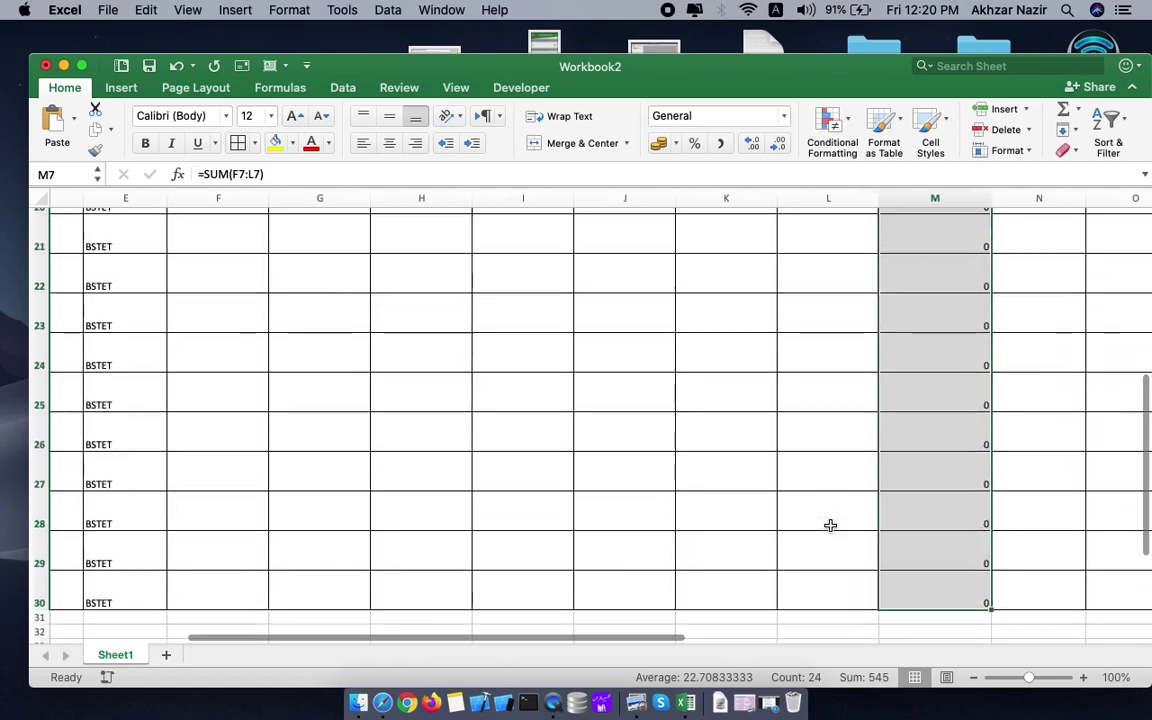
{"action": "scroll", "coordinate": [830, 525], "scroll_direction": "up", "scroll_amount": 3}
{"action": "scroll", "coordinate": [830, 525], "scroll_direction": "up", "scroll_amount": 3}
{"action": "scroll", "coordinate": [830, 525], "scroll_direction": "up", "scroll_amount": 3}
{"action": "scroll", "coordinate": [830, 525], "scroll_direction": "up", "scroll_amount": 3}
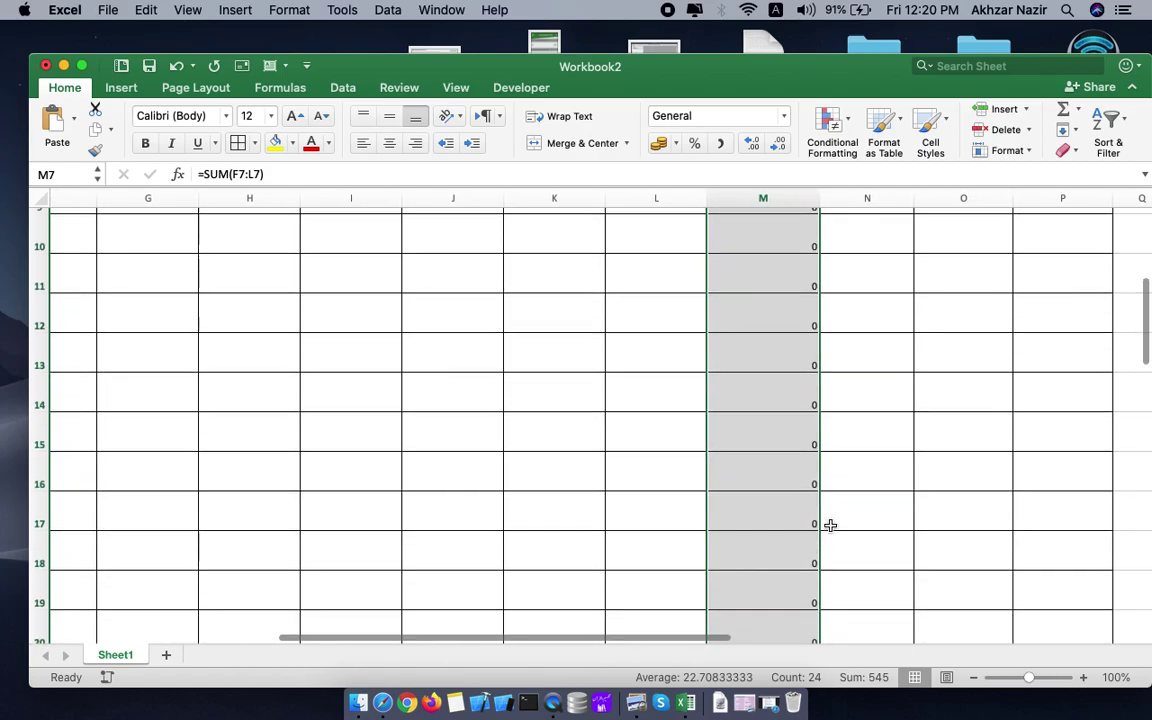
{"action": "scroll", "coordinate": [830, 525], "scroll_direction": "up", "scroll_amount": 3}
{"action": "scroll", "coordinate": [830, 525], "scroll_direction": "up", "scroll_amount": 2}
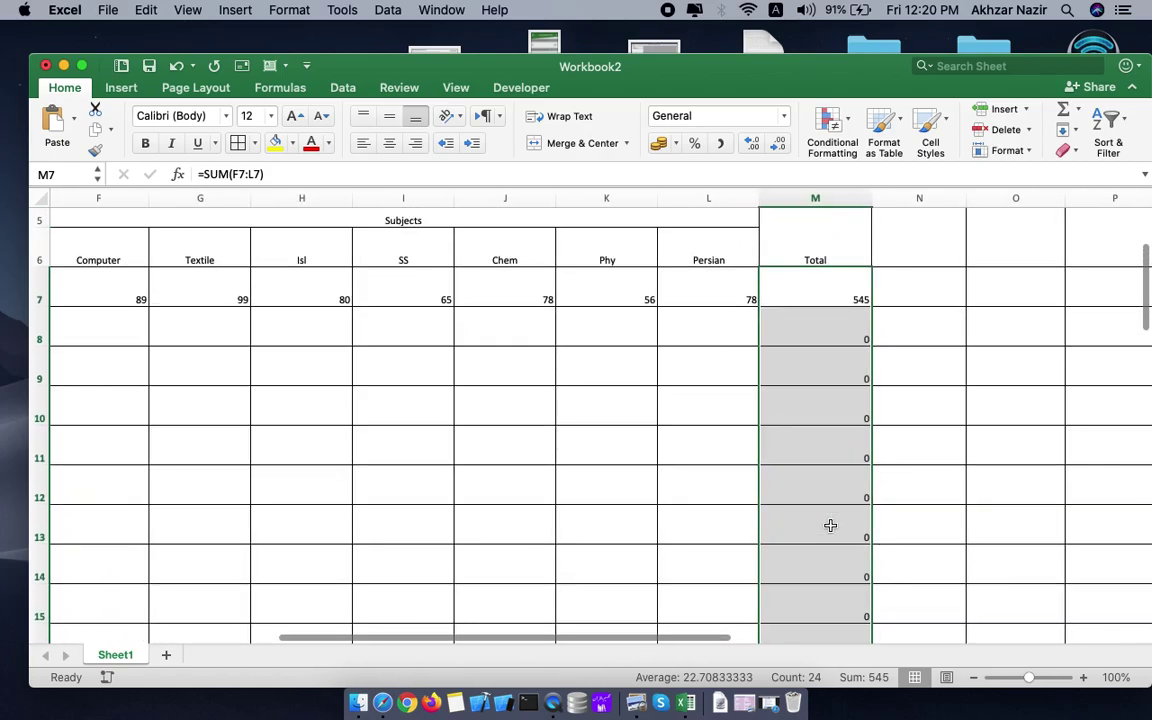
{"action": "scroll", "coordinate": [830, 525], "scroll_direction": "left", "scroll_amount": 2}
{"action": "scroll", "coordinate": [830, 525], "scroll_direction": "down", "scroll_amount": 2}
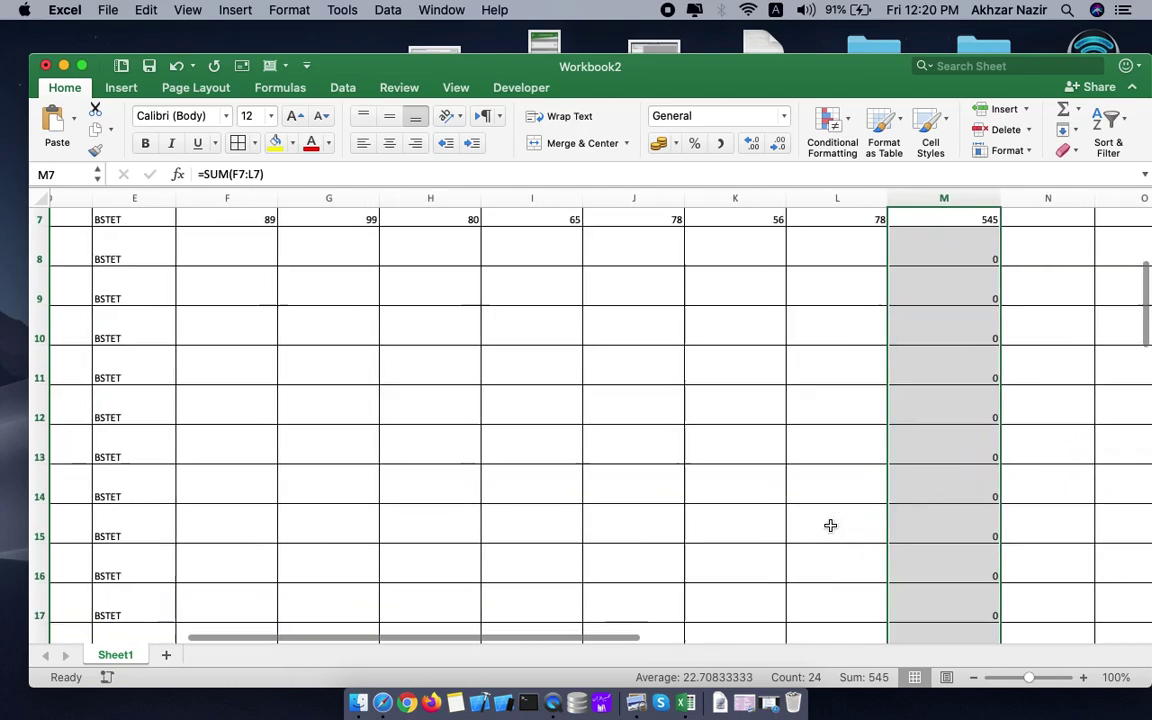
{"action": "scroll", "coordinate": [830, 525], "scroll_direction": "left", "scroll_amount": 3}
{"action": "scroll", "coordinate": [830, 525], "scroll_direction": "right", "scroll_amount": 1}
{"action": "scroll", "coordinate": [830, 525], "scroll_direction": "right", "scroll_amount": 3}
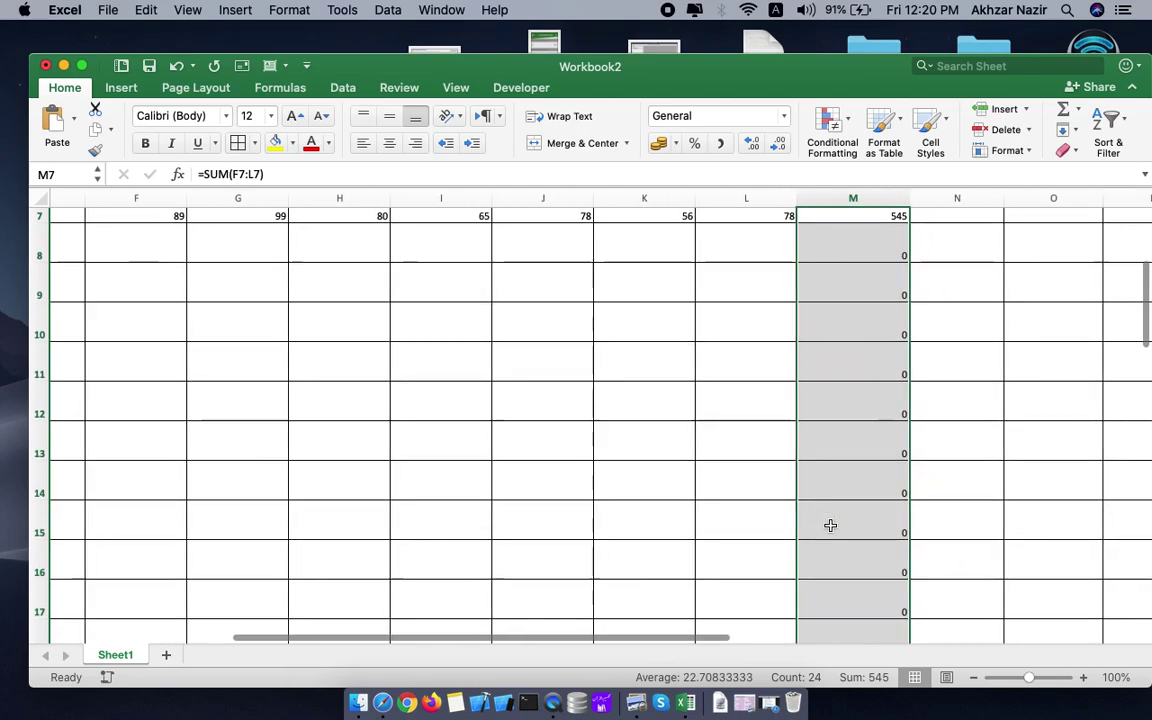
{"action": "scroll", "coordinate": [830, 525], "scroll_direction": "left", "scroll_amount": 4}
{"action": "scroll", "coordinate": [830, 525], "scroll_direction": "left", "scroll_amount": 1}
{"action": "scroll", "coordinate": [830, 525], "scroll_direction": "up", "scroll_amount": 2}
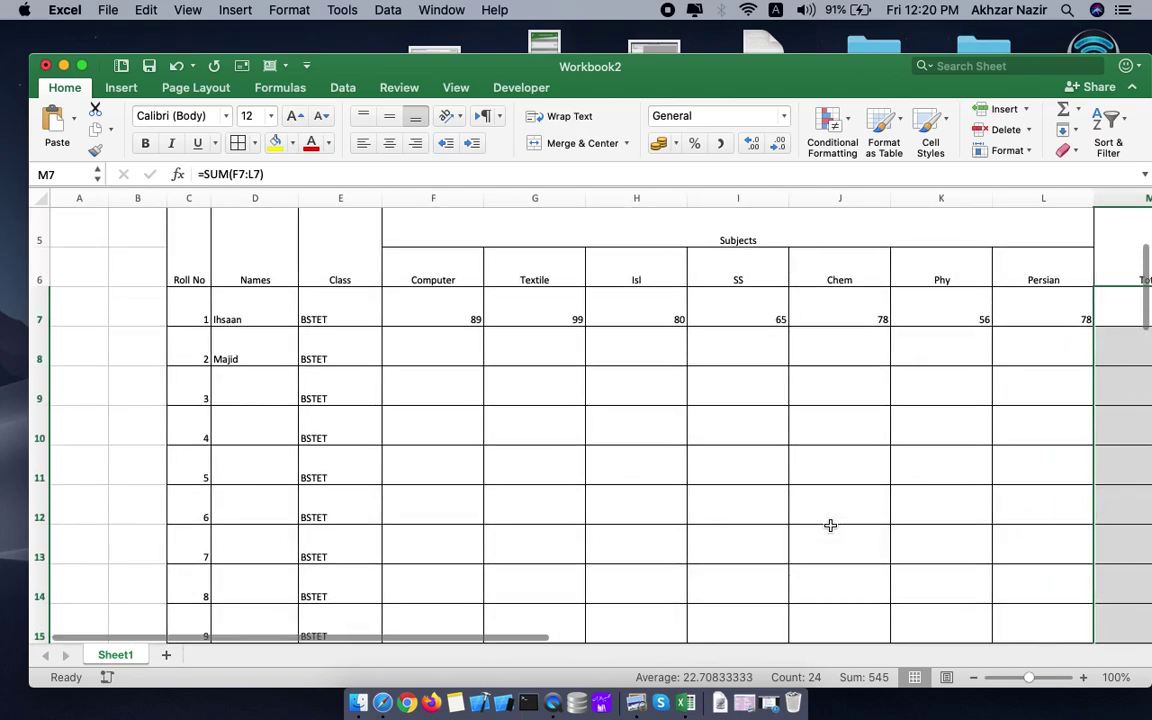
Step: Enter 34 as roll 2's Computer mark in F8
{"action": "left_click", "coordinate": [425, 353]}
{"action": "type", "text": "34"}
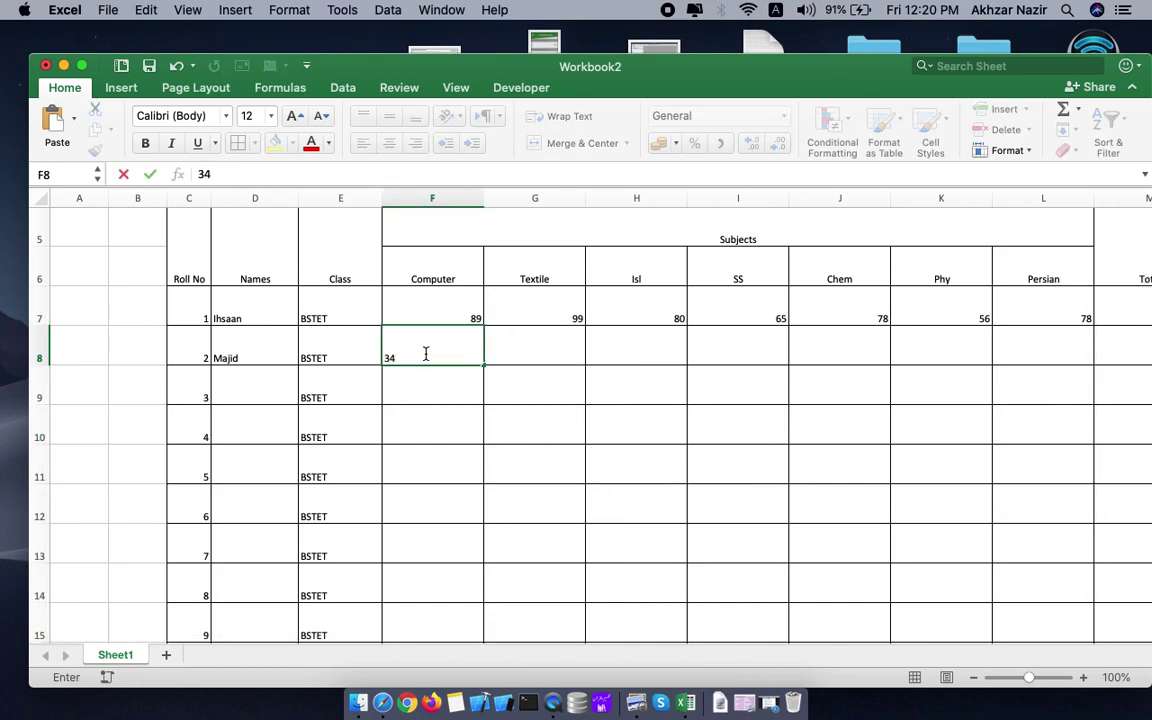
{"action": "key", "text": "Tab"}
{"action": "left_click", "coordinate": [515, 430]}
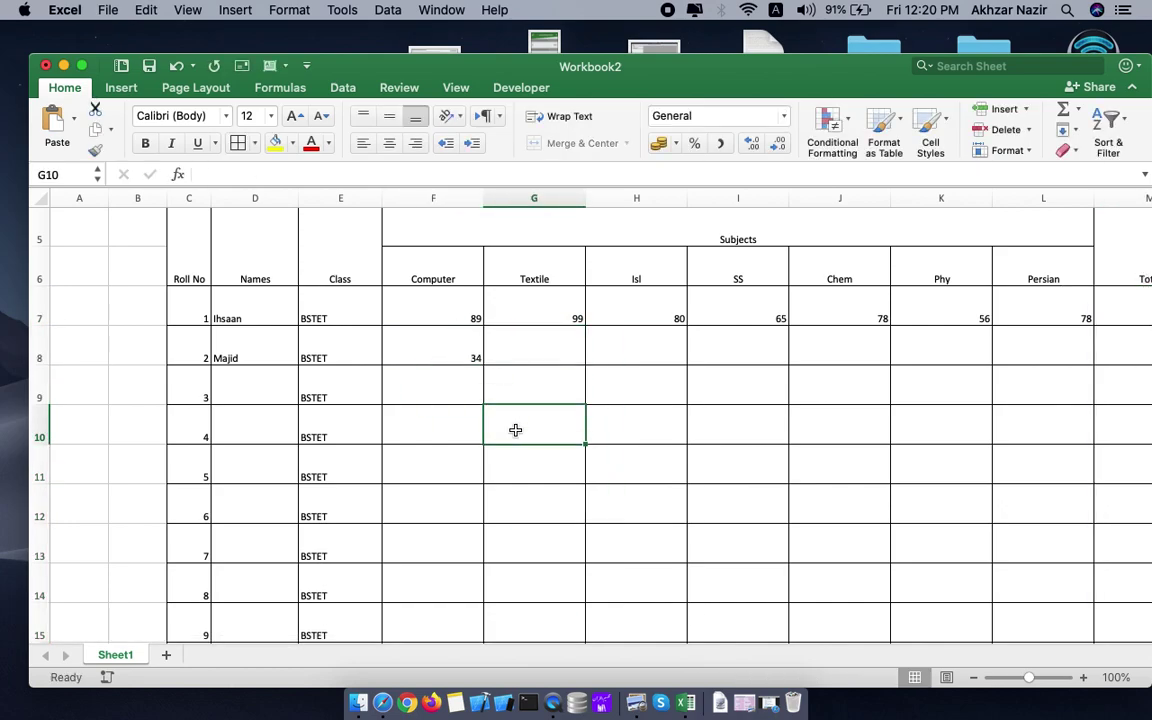
{"action": "scroll", "coordinate": [515, 430], "scroll_direction": "right", "scroll_amount": 3}
{"action": "scroll", "coordinate": [515, 430], "scroll_direction": "right", "scroll_amount": 1}
{"action": "scroll", "coordinate": [515, 430], "scroll_direction": "left", "scroll_amount": 4}
{"action": "scroll", "coordinate": [515, 430], "scroll_direction": "left", "scroll_amount": 1}
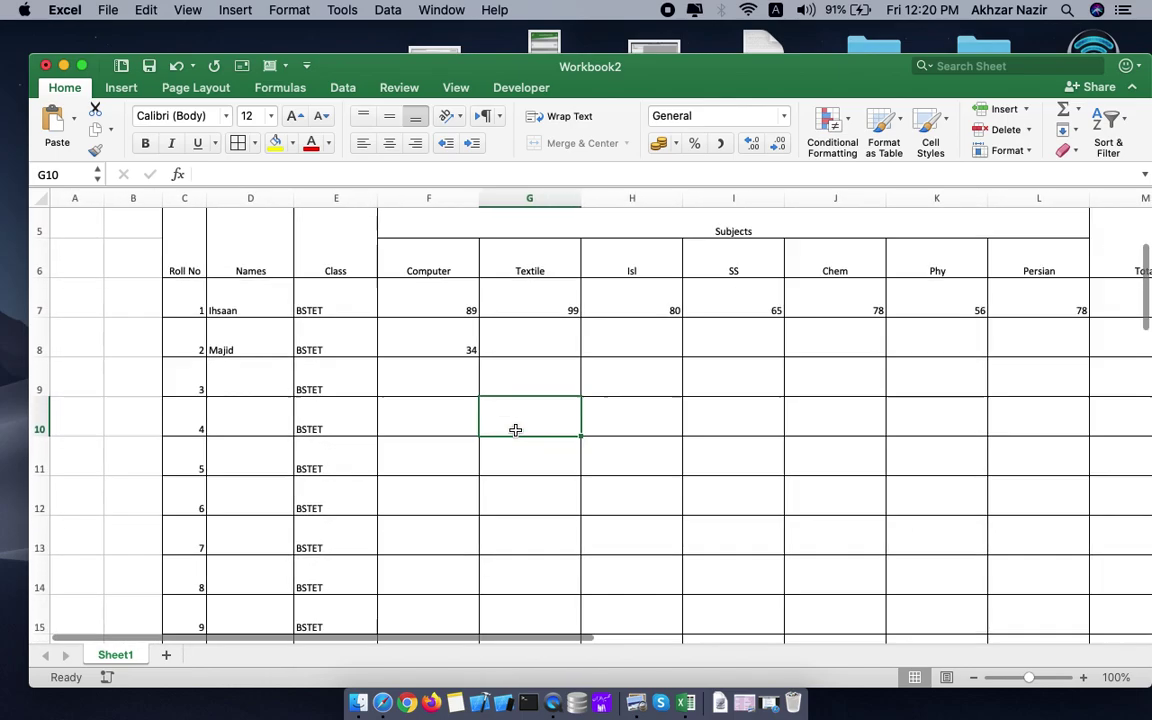
{"action": "scroll", "coordinate": [515, 430], "scroll_direction": "down", "scroll_amount": 1}
{"action": "scroll", "coordinate": [521, 569], "scroll_direction": "right", "scroll_amount": 2}
{"action": "scroll", "coordinate": [521, 569], "scroll_direction": "down", "scroll_amount": 1}
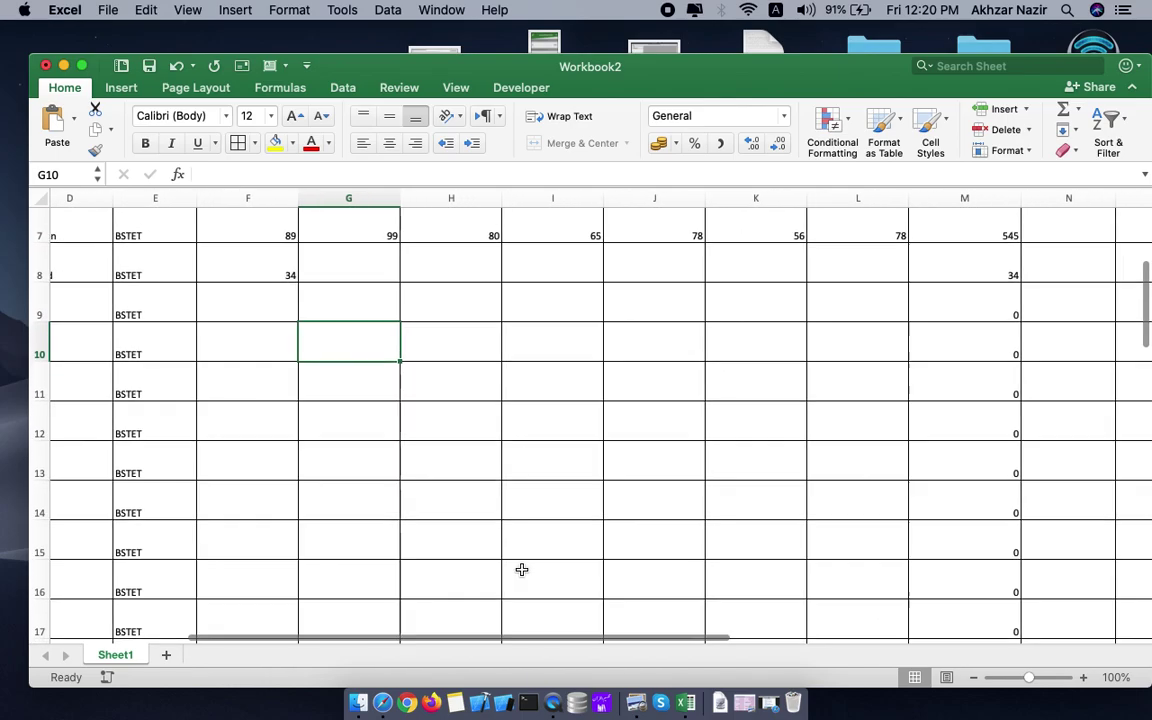
{"action": "scroll", "coordinate": [521, 569], "scroll_direction": "right", "scroll_amount": 2}
{"action": "scroll", "coordinate": [521, 569], "scroll_direction": "right", "scroll_amount": 1}
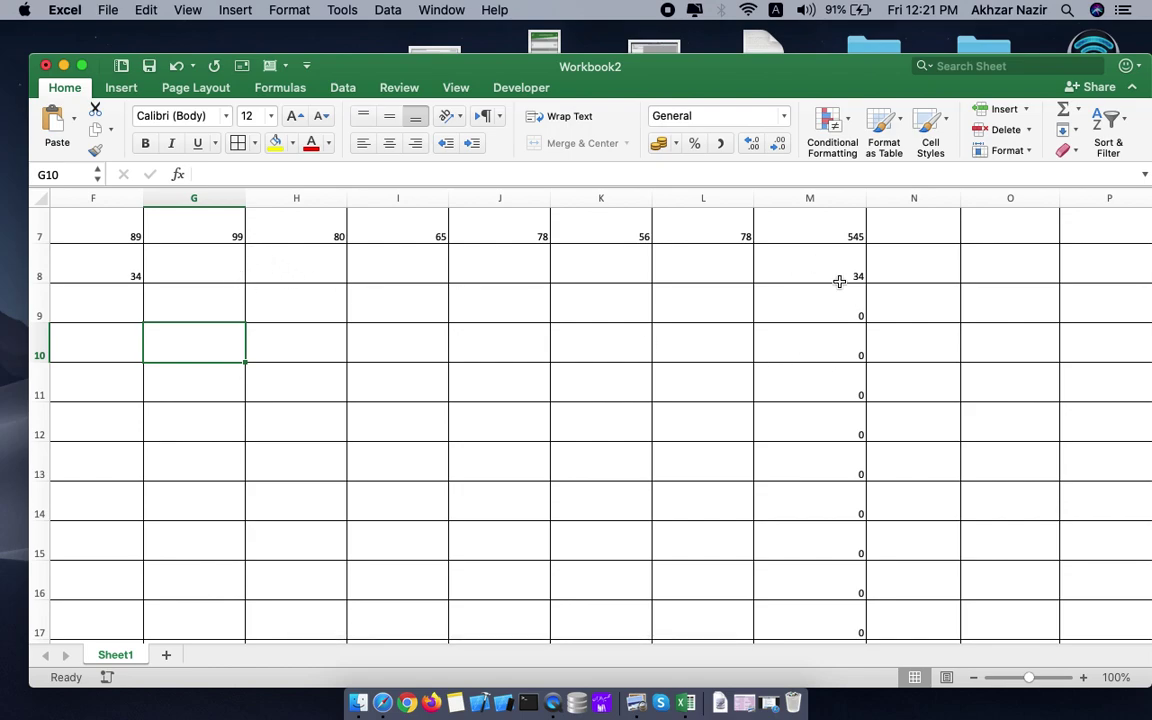
Step: Enter 89 as the Isl mark in H9, making M9's total 89
{"action": "left_click", "coordinate": [300, 314]}
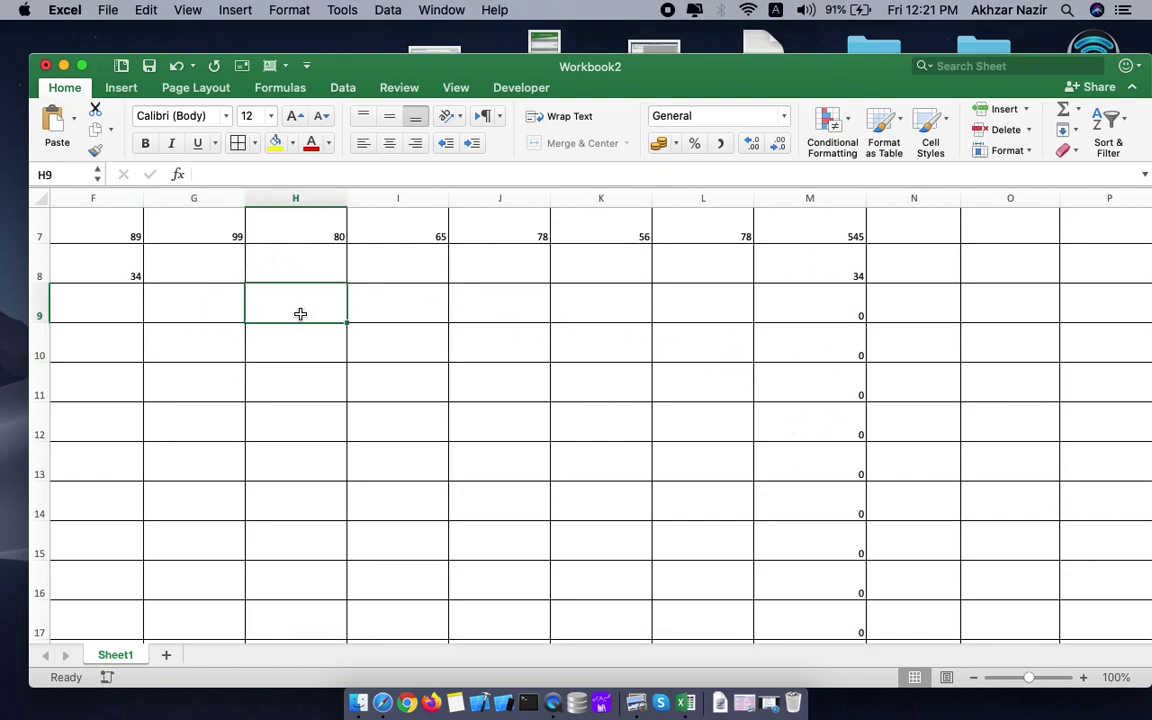
{"action": "scroll", "coordinate": [283, 406], "scroll_direction": "left", "scroll_amount": 2}
{"action": "scroll", "coordinate": [283, 406], "scroll_direction": "up", "scroll_amount": 3}
{"action": "scroll", "coordinate": [283, 406], "scroll_direction": "up", "scroll_amount": 2}
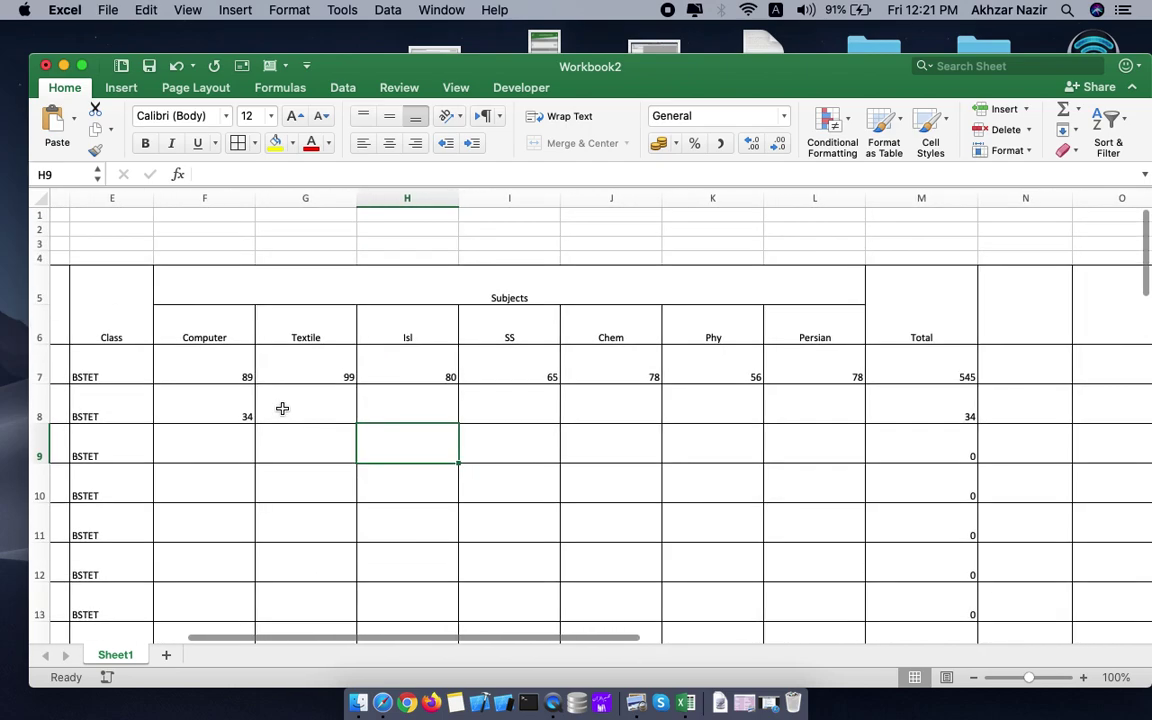
{"action": "scroll", "coordinate": [282, 408], "scroll_direction": "down", "scroll_amount": 3}
{"action": "scroll", "coordinate": [282, 408], "scroll_direction": "left", "scroll_amount": 1}
{"action": "type", "text": "8"}
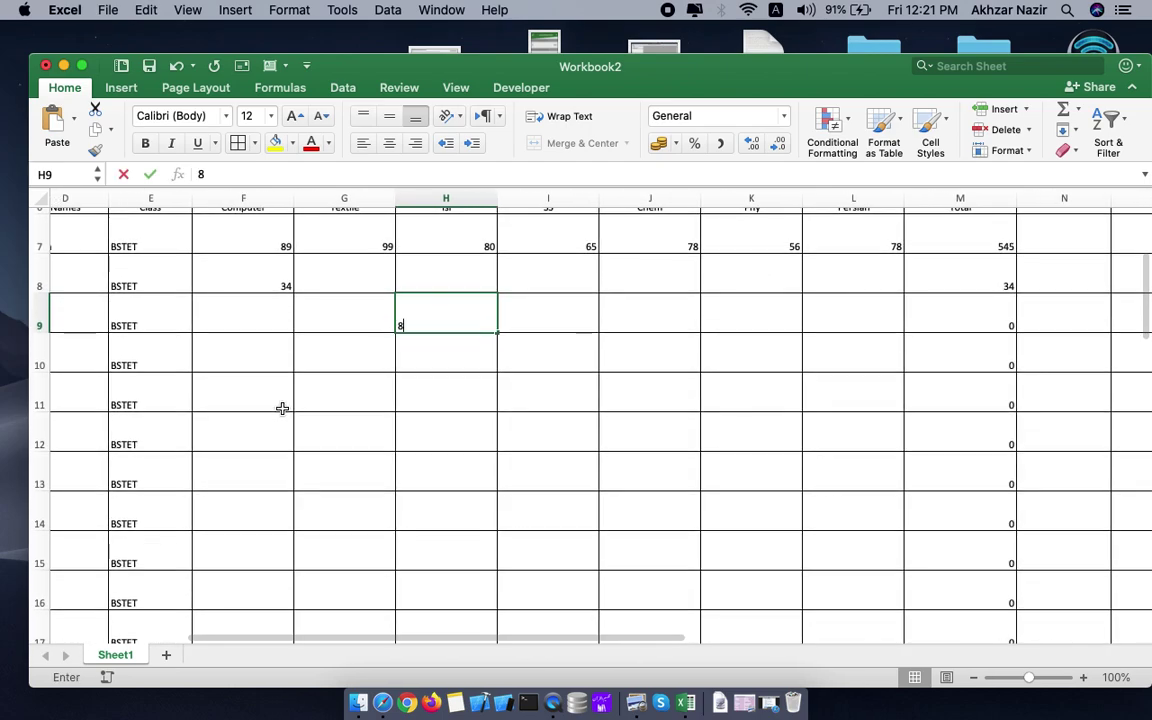
{"action": "type", "text": "9"}
{"action": "key", "text": "Return"}
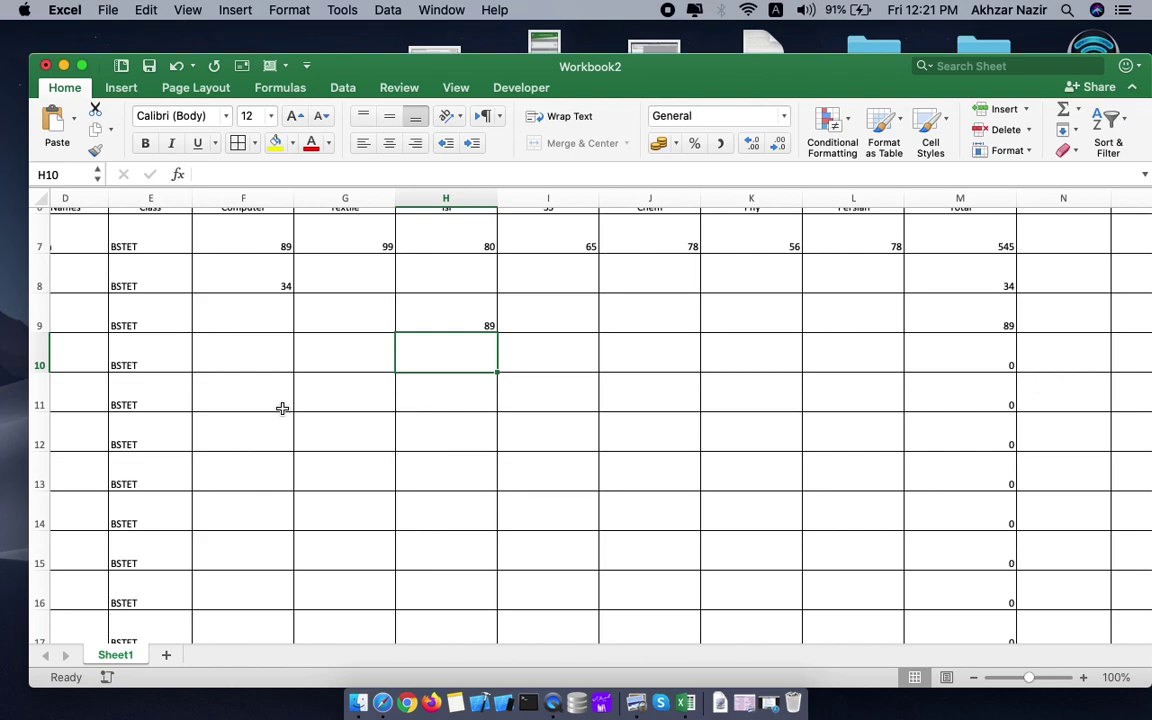
{"action": "left_click", "coordinate": [512, 483]}
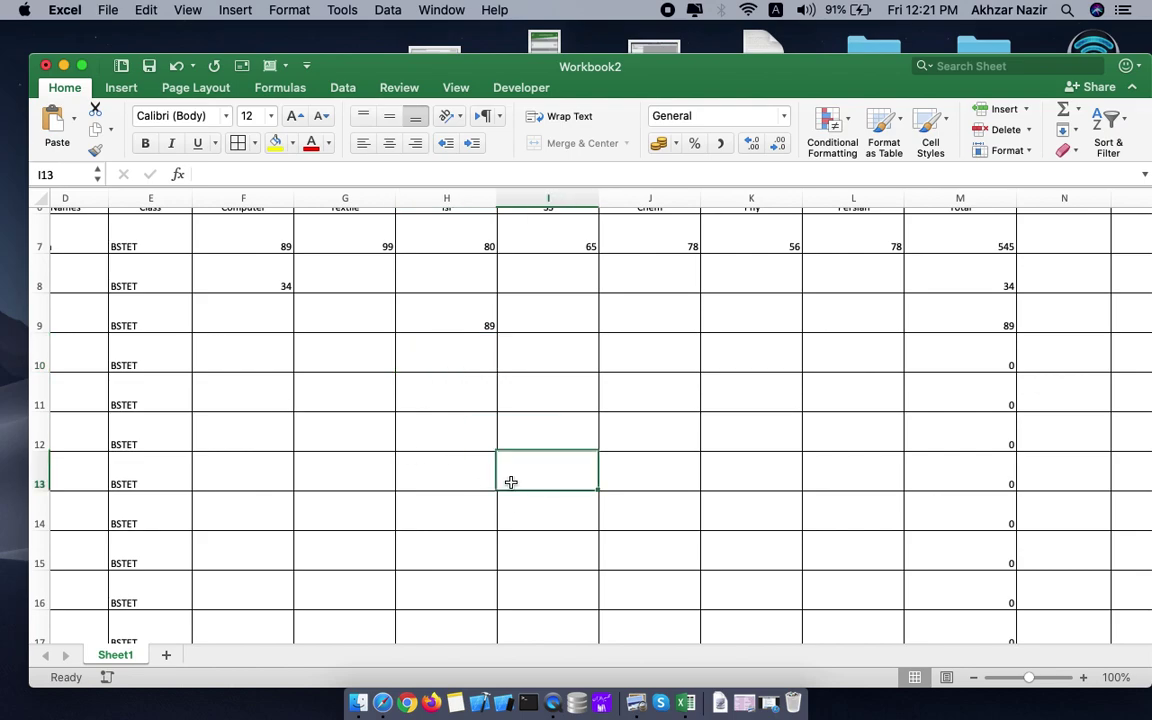
{"action": "scroll", "coordinate": [511, 483], "scroll_direction": "up", "scroll_amount": 5}
{"action": "scroll", "coordinate": [511, 483], "scroll_direction": "right", "scroll_amount": 3}
{"action": "scroll", "coordinate": [511, 483], "scroll_direction": "up", "scroll_amount": 1}
{"action": "scroll", "coordinate": [511, 483], "scroll_direction": "right", "scroll_amount": 1}
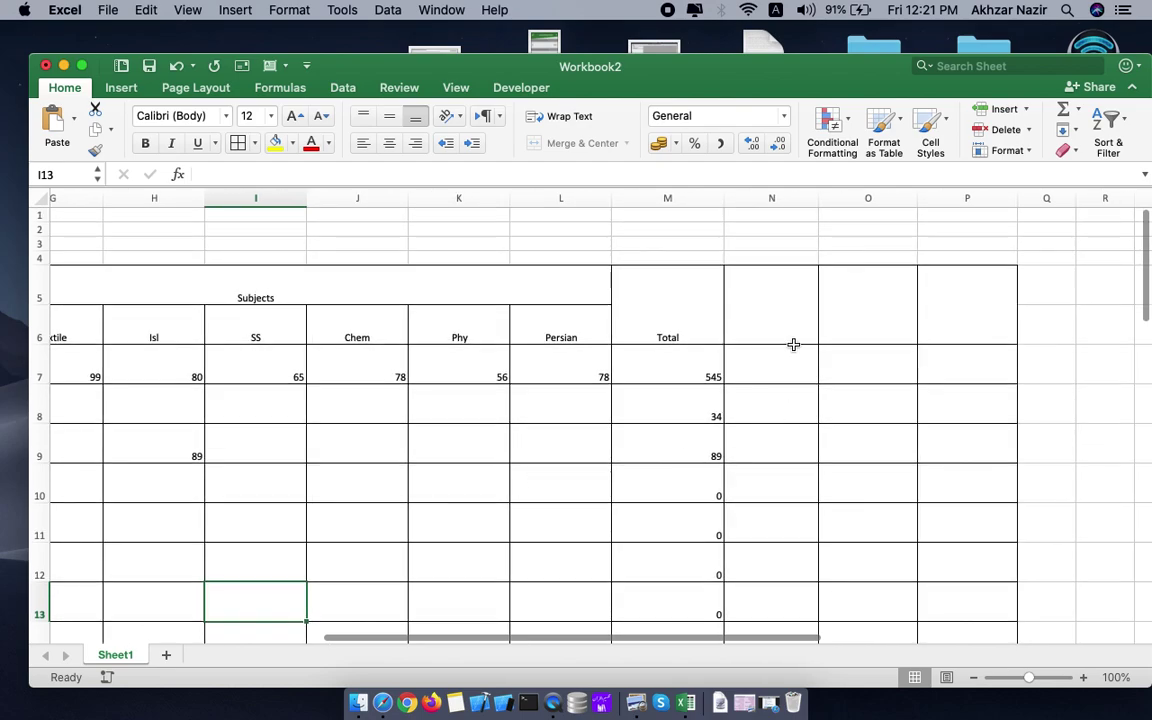
Step: Type the heading 'Count' into merged cell N5:N6 beside Total
{"action": "left_click", "coordinate": [781, 311]}
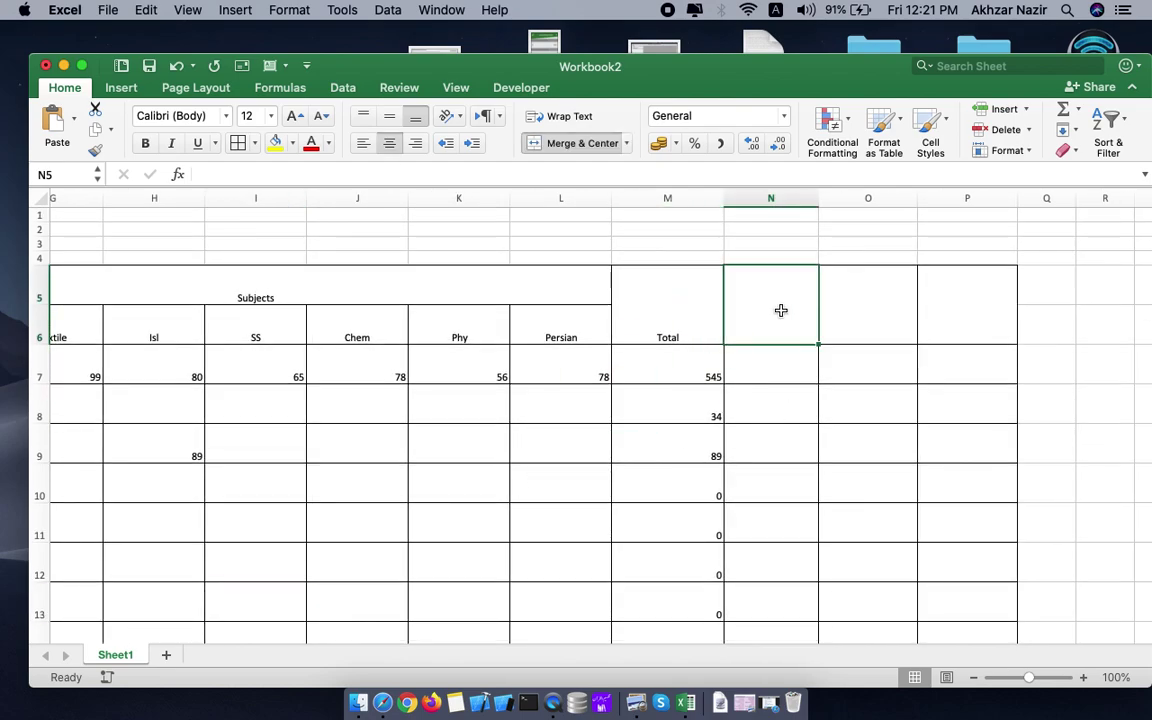
{"action": "type", "text": "Count"}
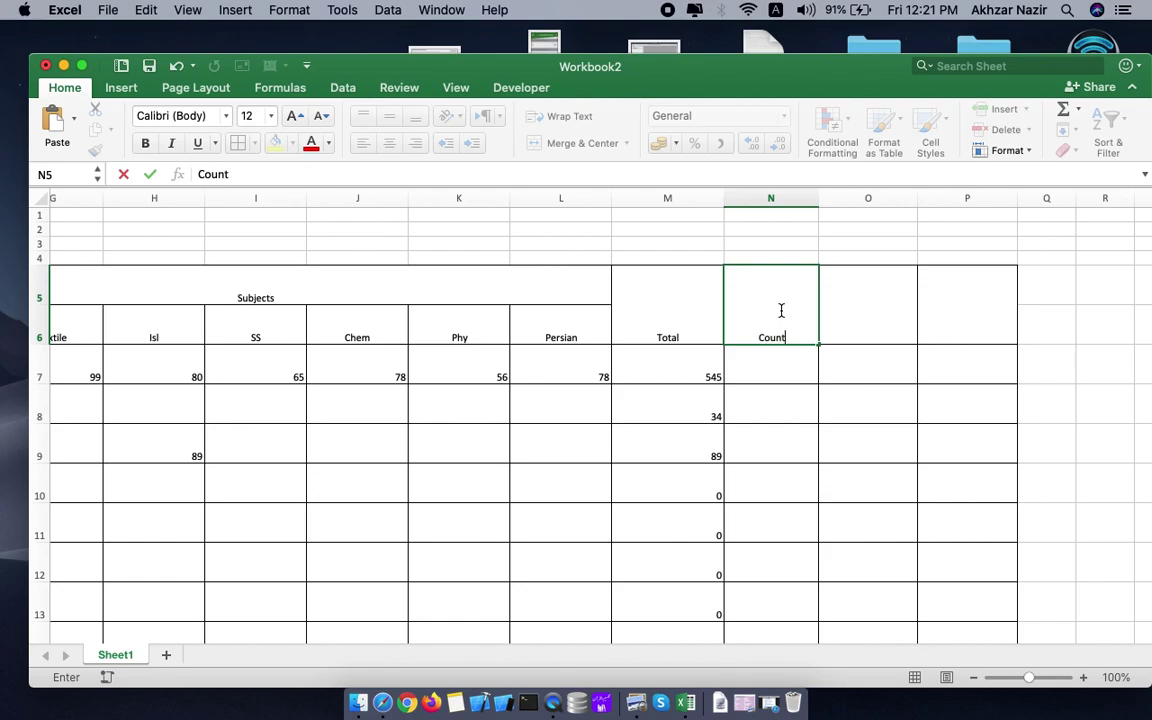
{"action": "key", "text": "Return"}
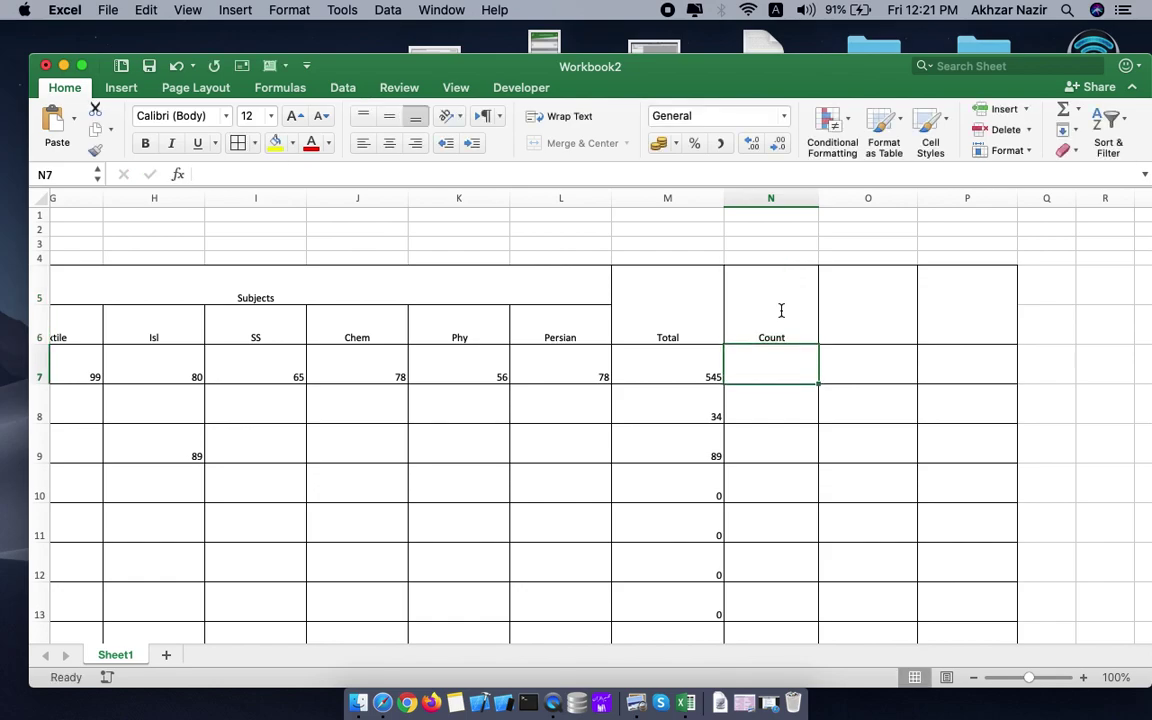
{"action": "scroll", "coordinate": [494, 468], "scroll_direction": "left", "scroll_amount": 3}
{"action": "scroll", "coordinate": [494, 468], "scroll_direction": "down", "scroll_amount": 1}
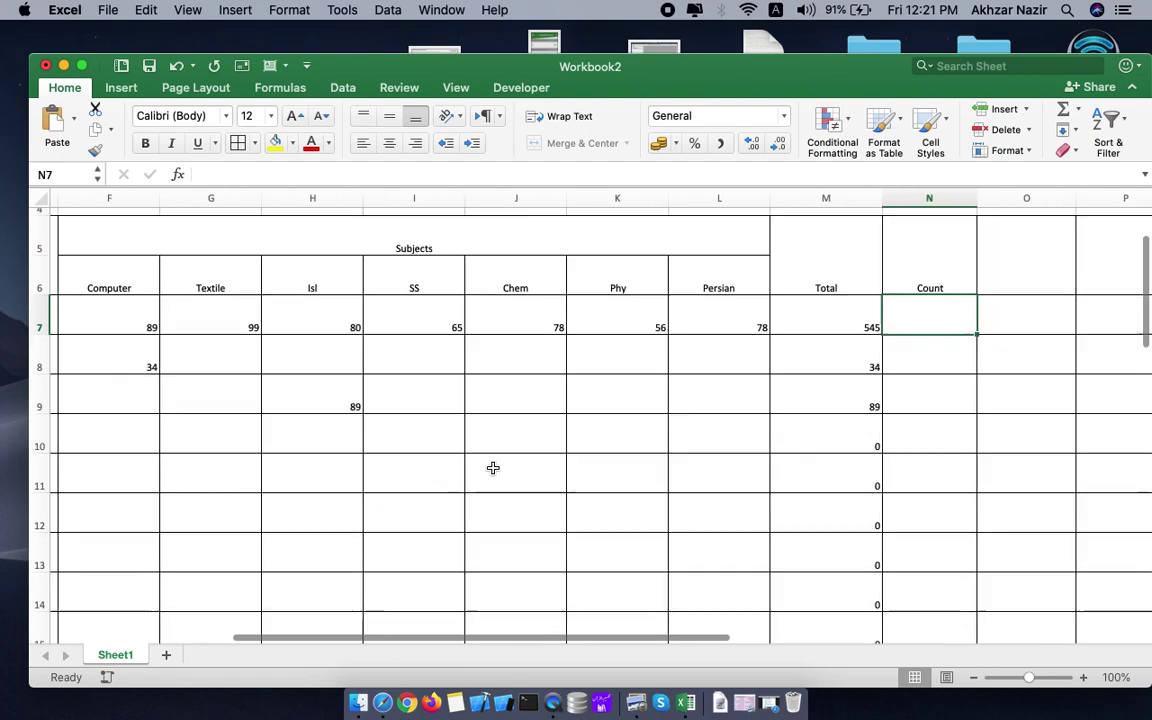
Step: Enter =COUNT(F7:L7) in N7 so it shows 7 marks
{"action": "scroll", "coordinate": [493, 468], "scroll_direction": "right", "scroll_amount": 2}
{"action": "scroll", "coordinate": [493, 468], "scroll_direction": "down", "scroll_amount": 1}
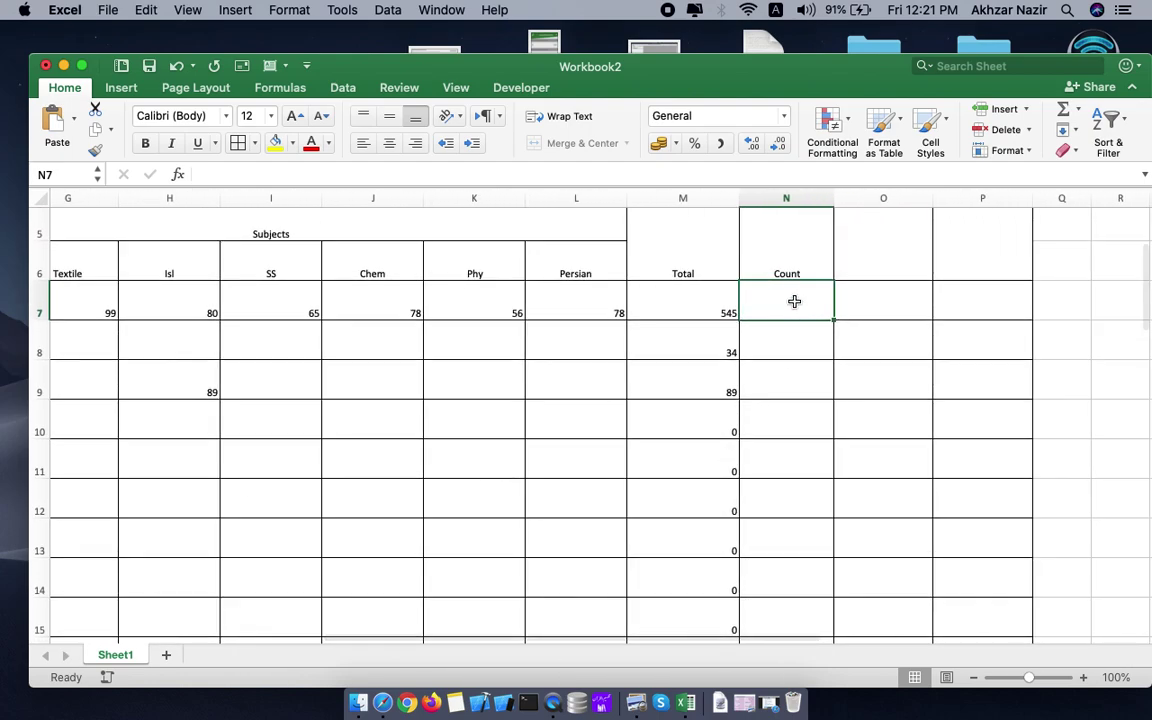
{"action": "type", "text": "="}
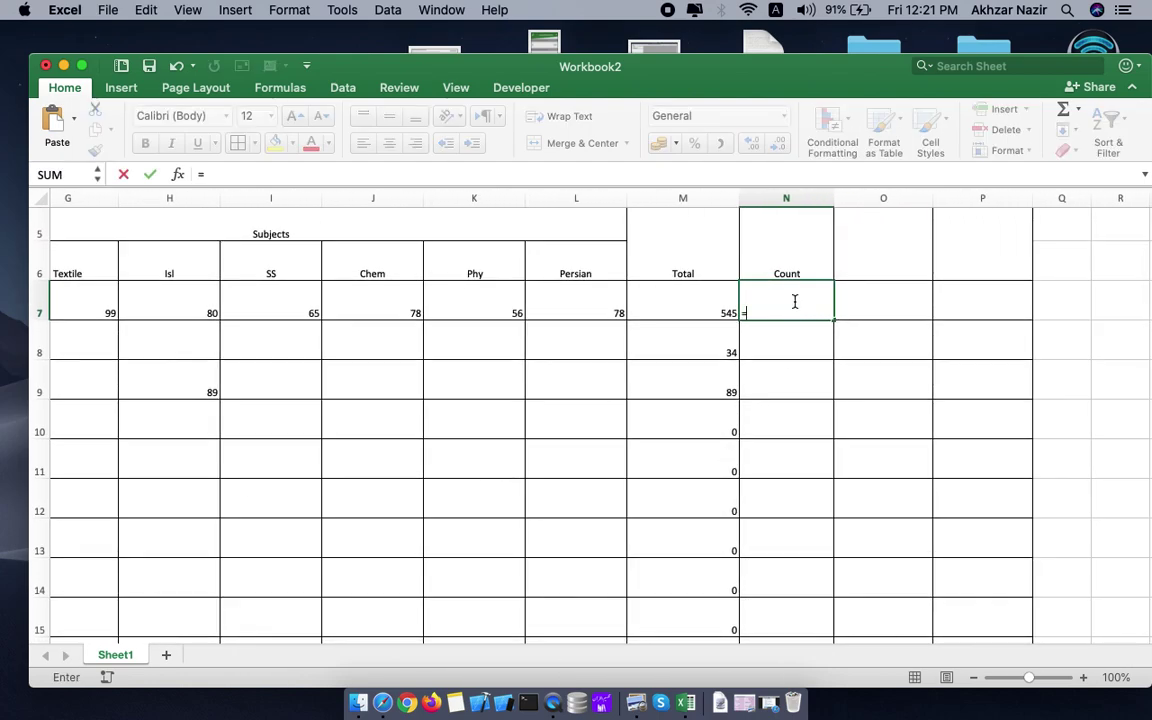
{"action": "type", "text": "C"}
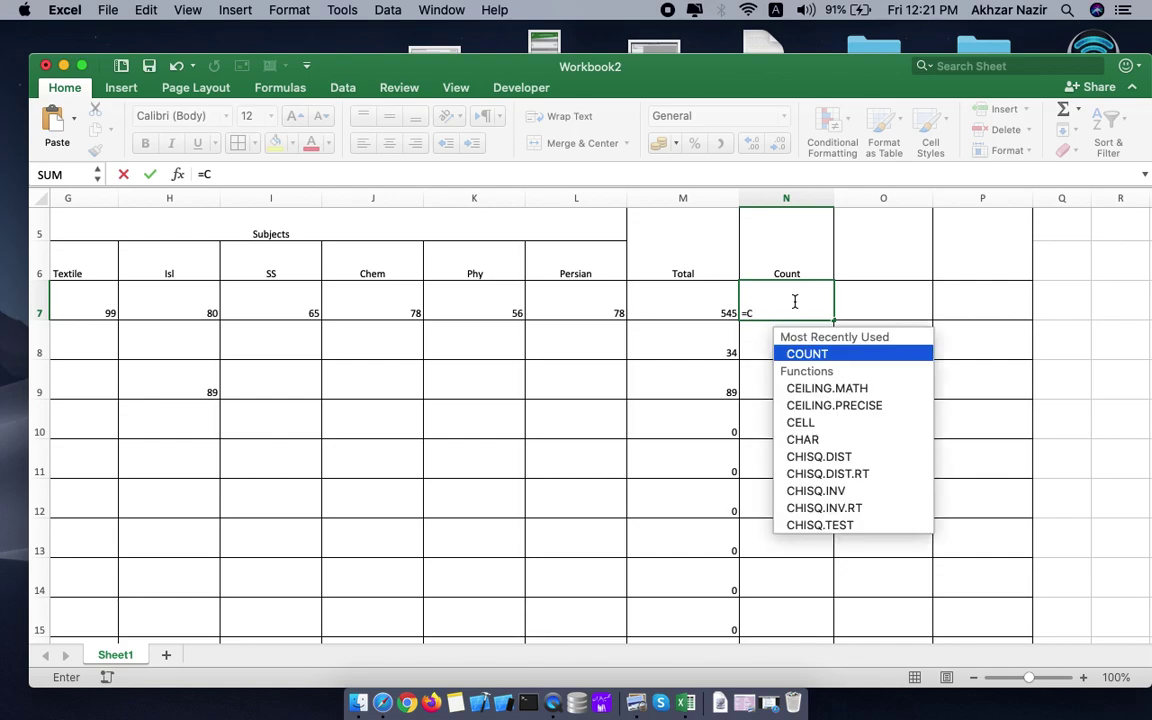
{"action": "type", "text": "oun"}
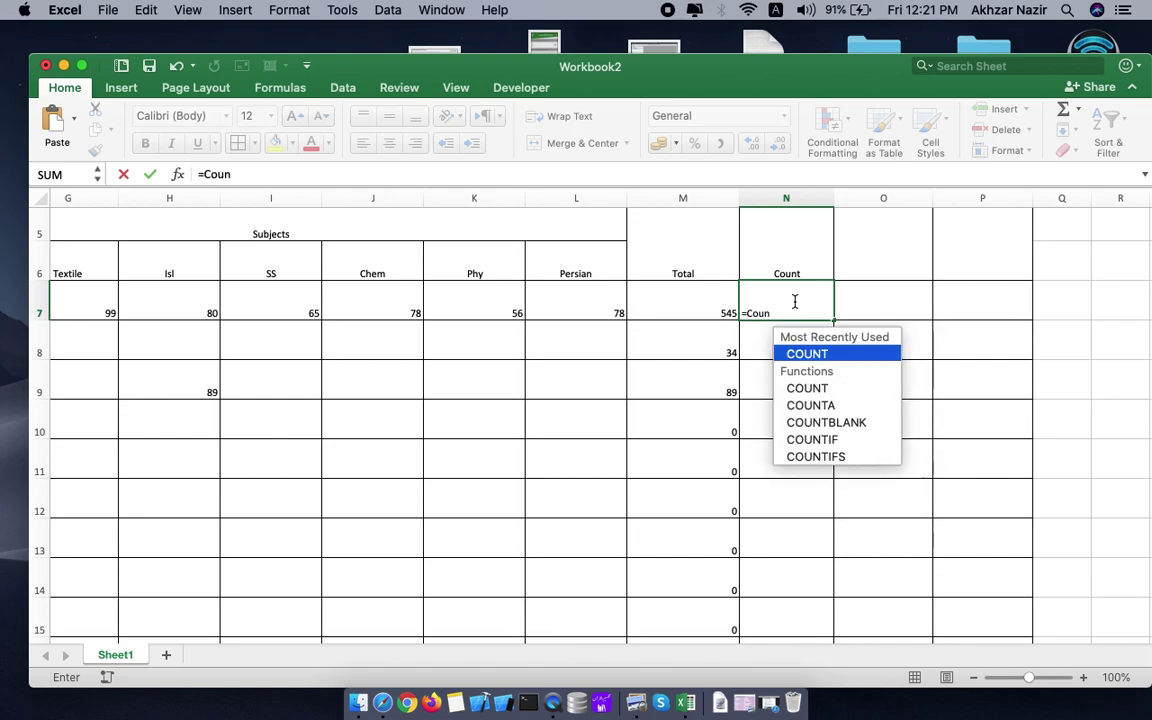
{"action": "key", "text": "BackSpace"}
{"action": "key", "text": "BackSpace"}
{"action": "key", "text": "BackSpace"}
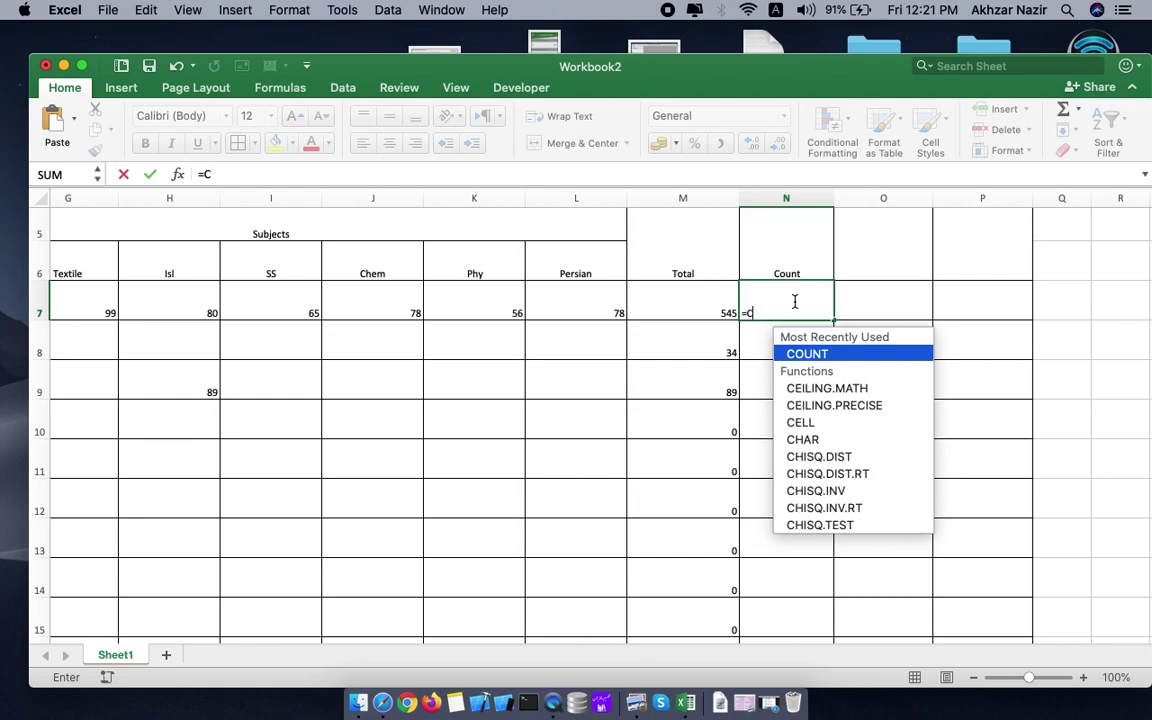
{"action": "type", "text": "OUNT"}
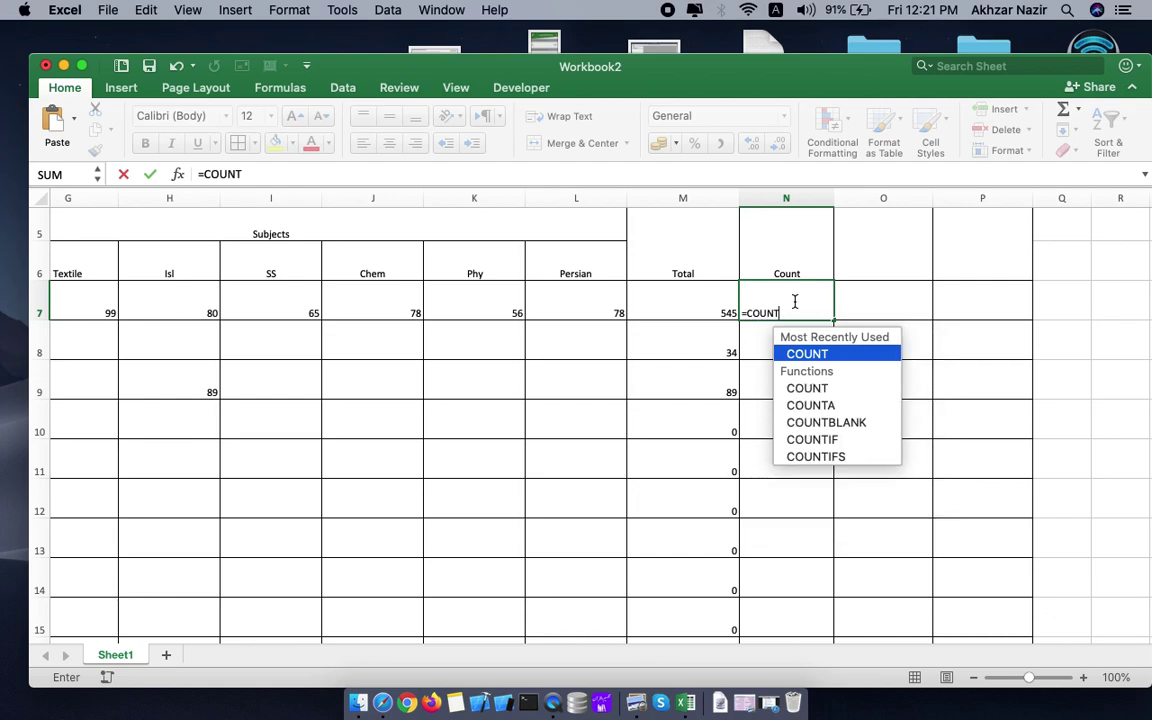
{"action": "type", "text": "("}
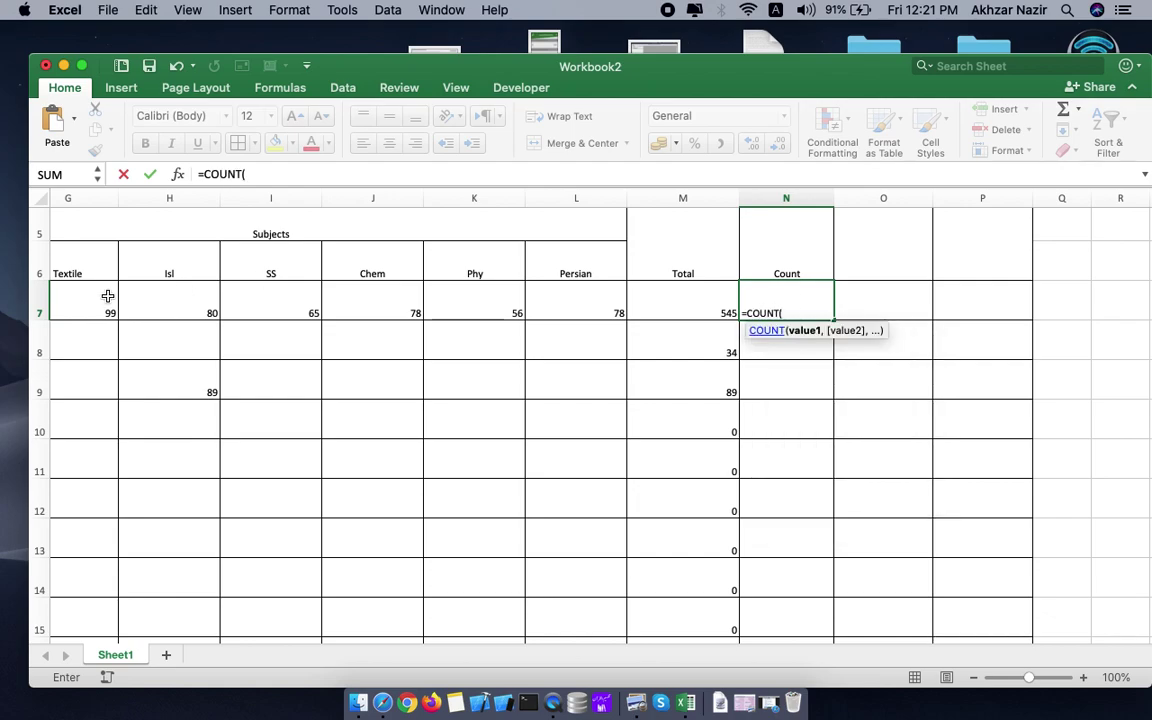
{"action": "scroll", "coordinate": [150, 356], "scroll_direction": "left", "scroll_amount": 5}
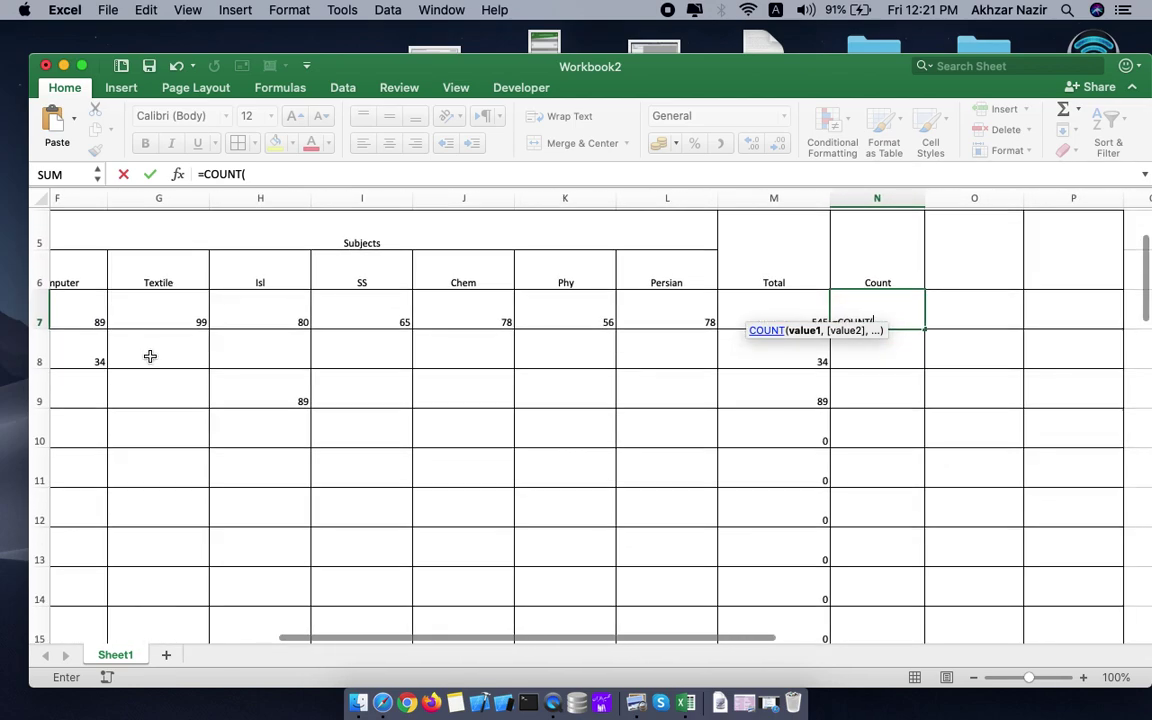
{"action": "left_click", "coordinate": [160, 306]}
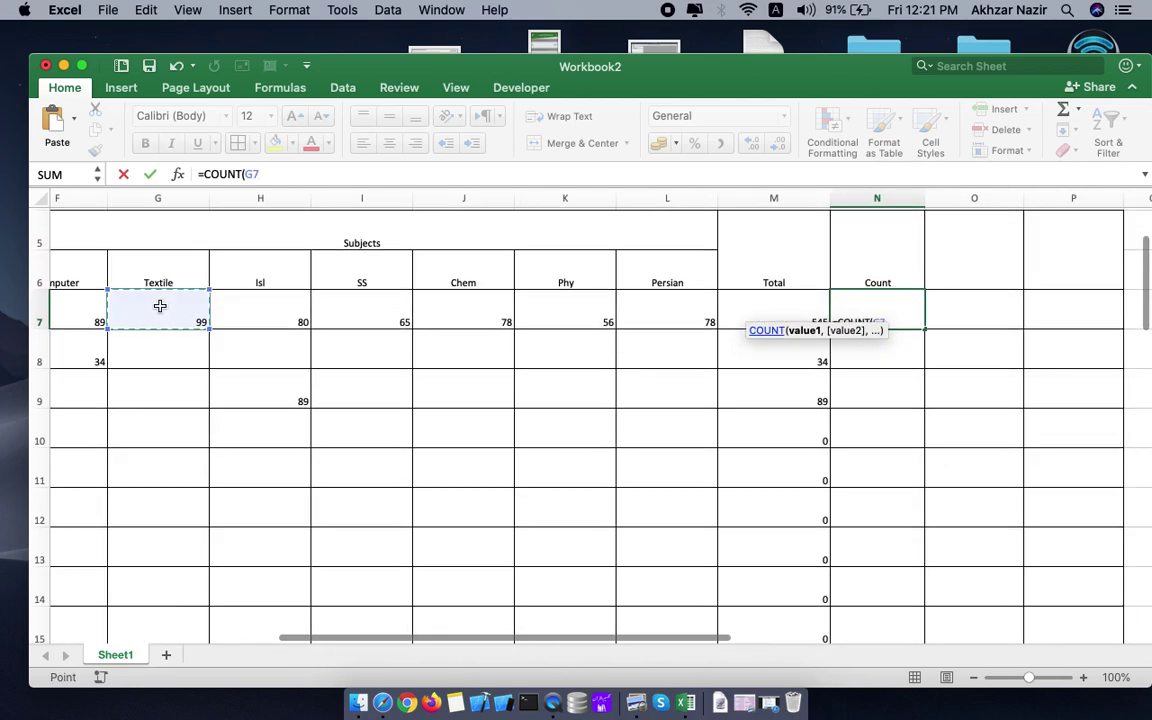
{"action": "left_click", "coordinate": [80, 315]}
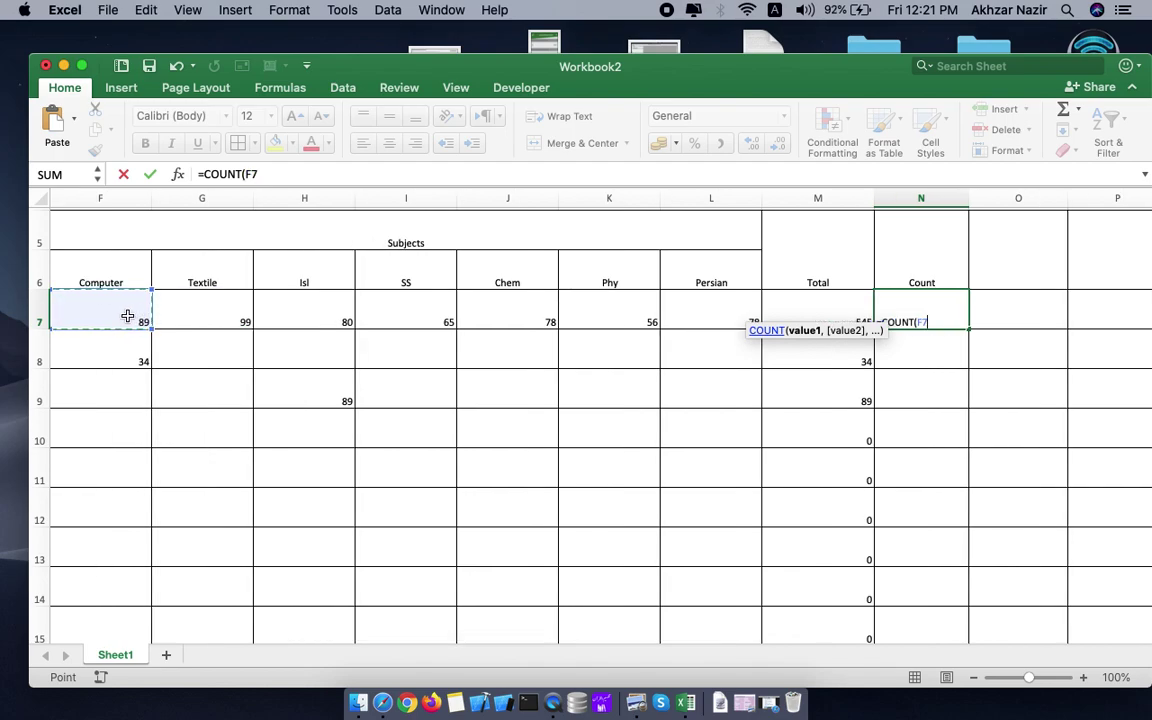
{"action": "left_click_drag", "start_coordinate": [127, 316], "coordinate": [705, 317]}
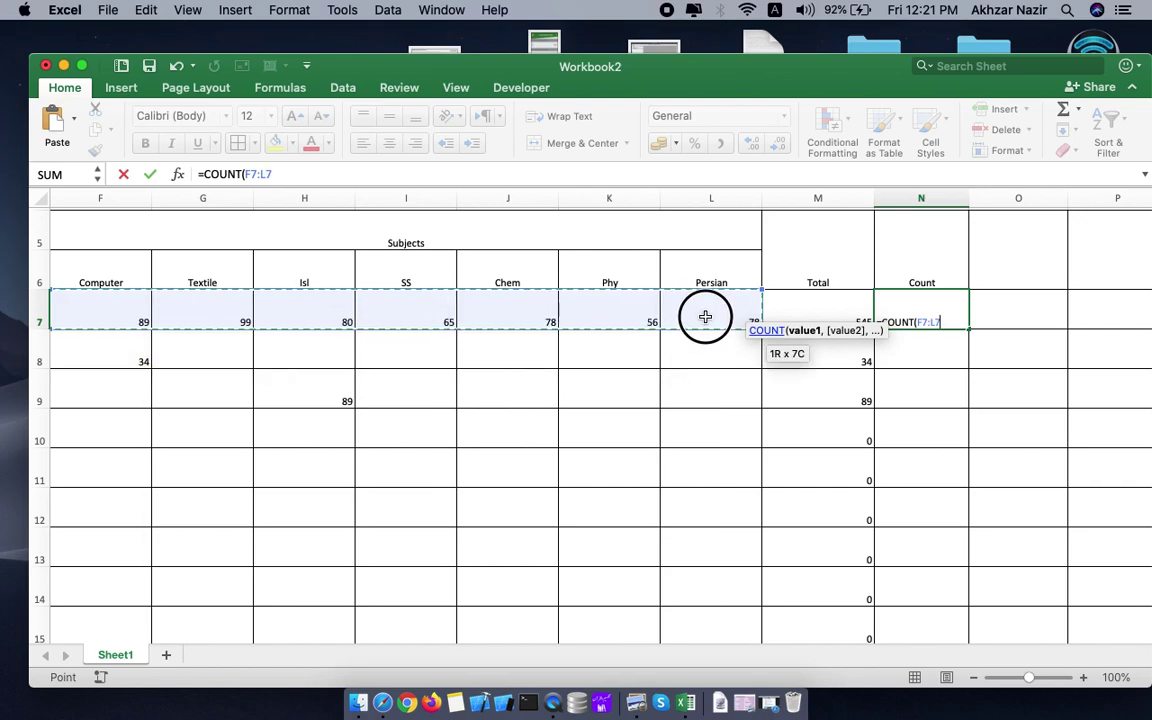
{"action": "key", "text": "Return"}
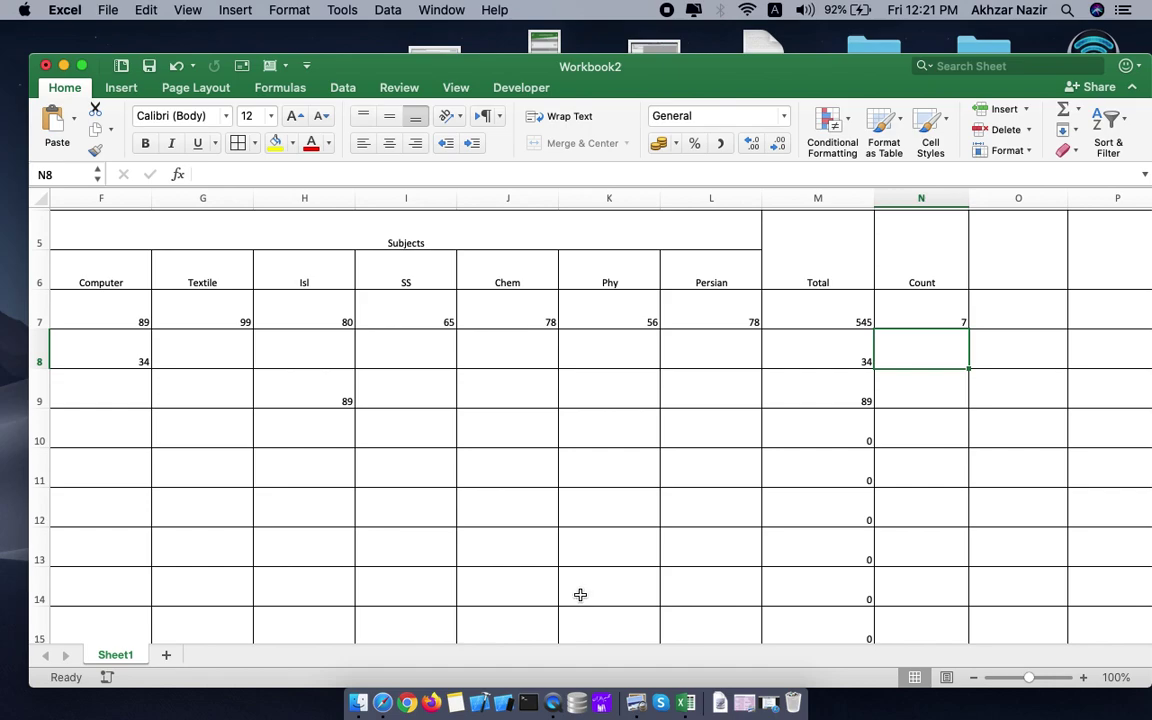
Step: Type the heading 'Minimum' into merged cell O5:O6 beside Count
{"action": "scroll", "coordinate": [581, 596], "scroll_direction": "left", "scroll_amount": 5}
{"action": "scroll", "coordinate": [581, 596], "scroll_direction": "left", "scroll_amount": 2}
{"action": "scroll", "coordinate": [581, 596], "scroll_direction": "left", "scroll_amount": 1}
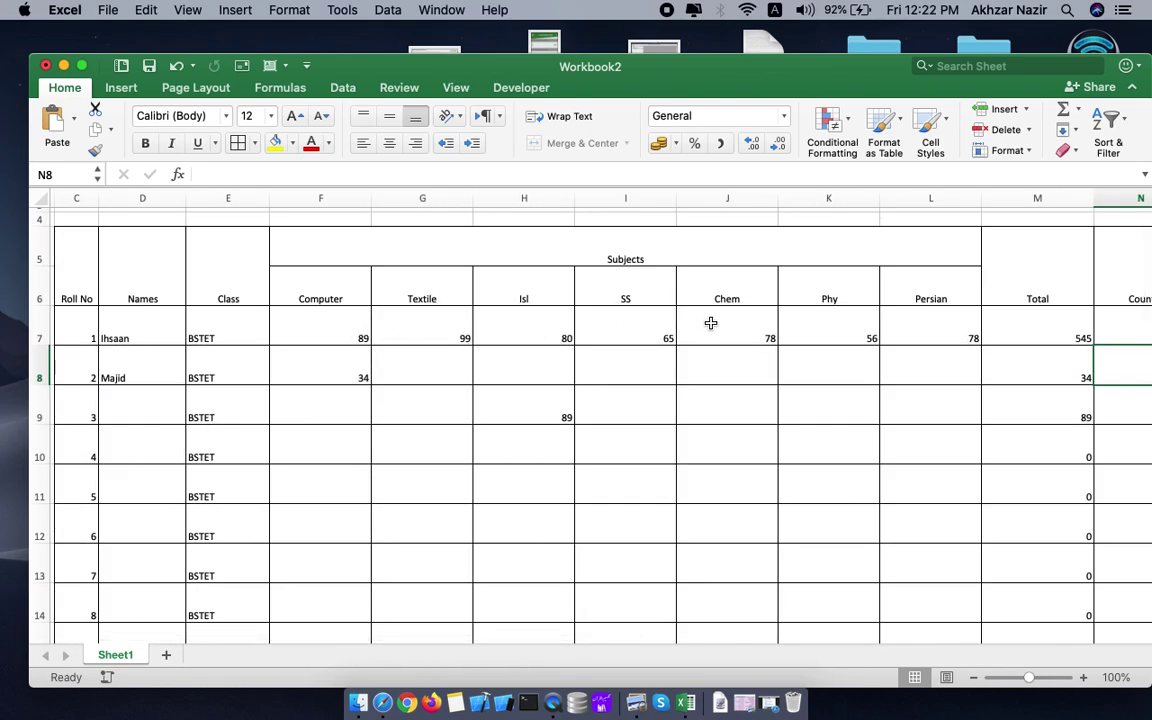
{"action": "scroll", "coordinate": [725, 455], "scroll_direction": "right", "scroll_amount": 5}
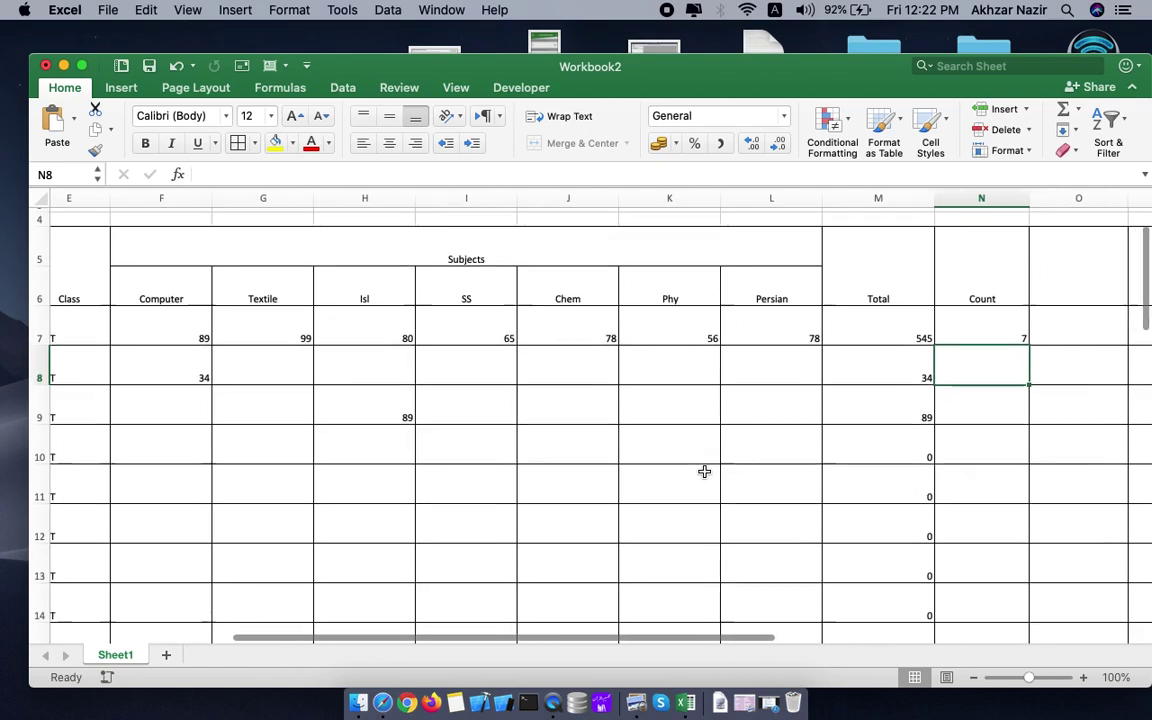
{"action": "scroll", "coordinate": [702, 470], "scroll_direction": "right", "scroll_amount": 2}
{"action": "scroll", "coordinate": [702, 470], "scroll_direction": "right", "scroll_amount": 2}
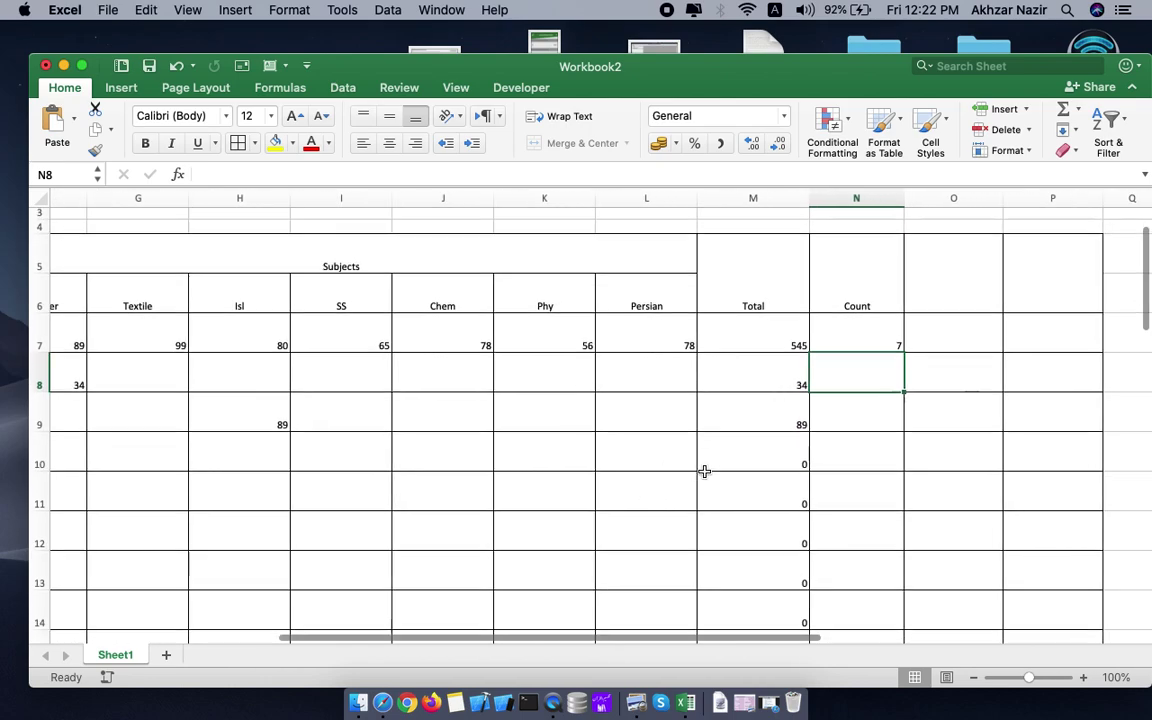
{"action": "scroll", "coordinate": [702, 470], "scroll_direction": "right", "scroll_amount": 2}
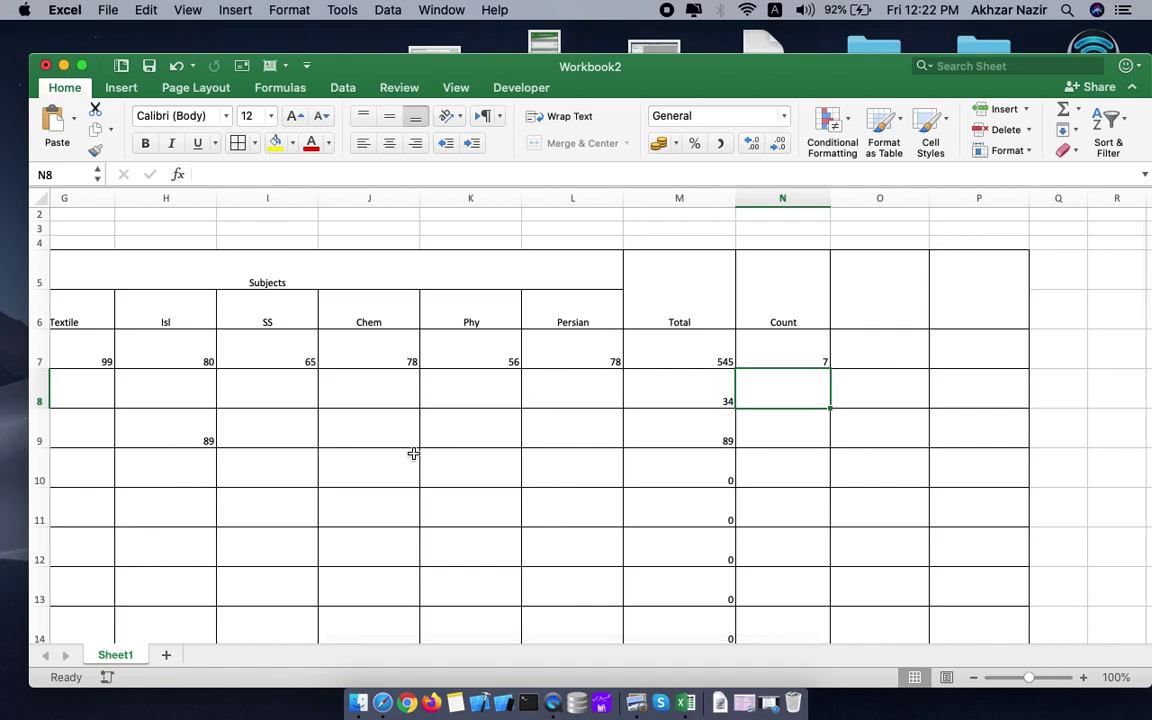
{"action": "scroll", "coordinate": [411, 453], "scroll_direction": "left", "scroll_amount": 4}
{"action": "scroll", "coordinate": [413, 454], "scroll_direction": "left", "scroll_amount": 2}
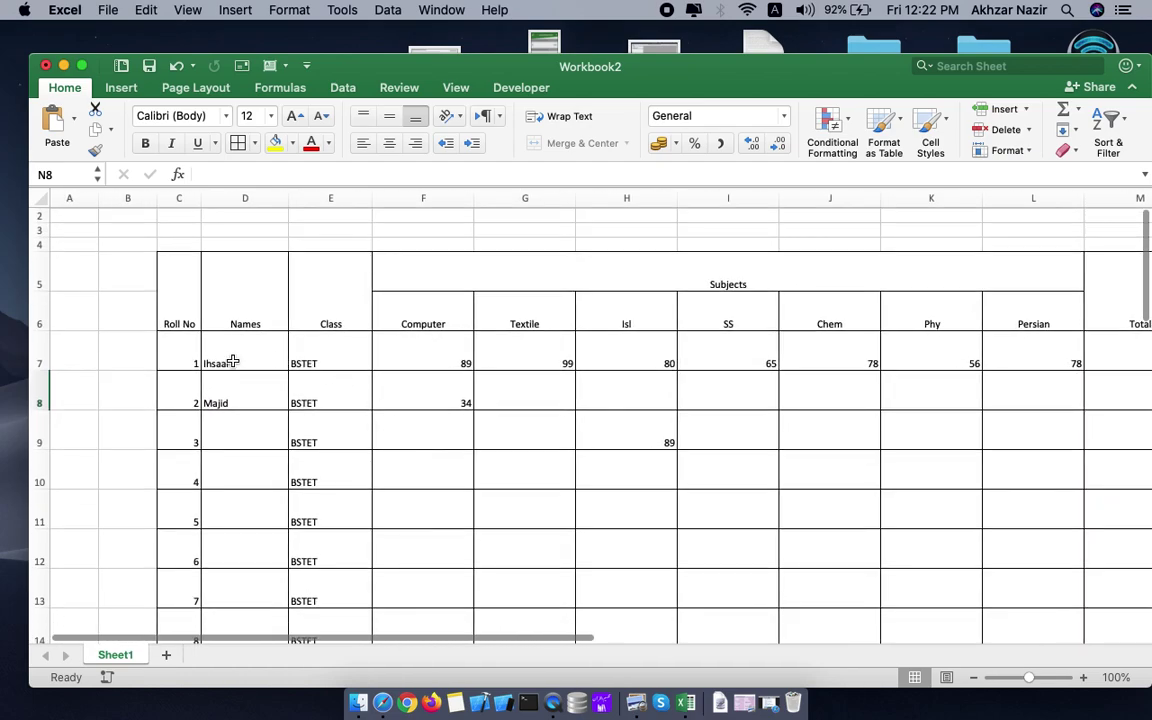
{"action": "left_click", "coordinate": [226, 363]}
{"action": "scroll", "coordinate": [501, 460], "scroll_direction": "right", "scroll_amount": 3}
{"action": "scroll", "coordinate": [502, 460], "scroll_direction": "right", "scroll_amount": 2}
{"action": "scroll", "coordinate": [502, 460], "scroll_direction": "right", "scroll_amount": 1}
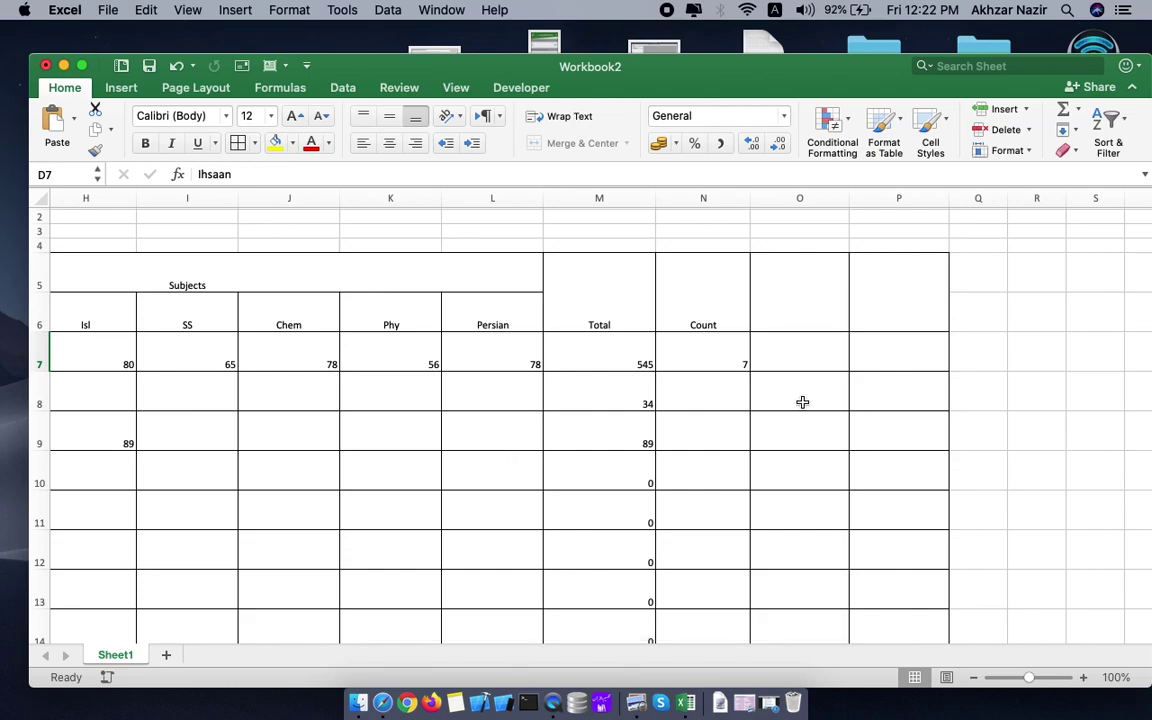
{"action": "left_click", "coordinate": [805, 311]}
{"action": "type", "text": "Mini"}
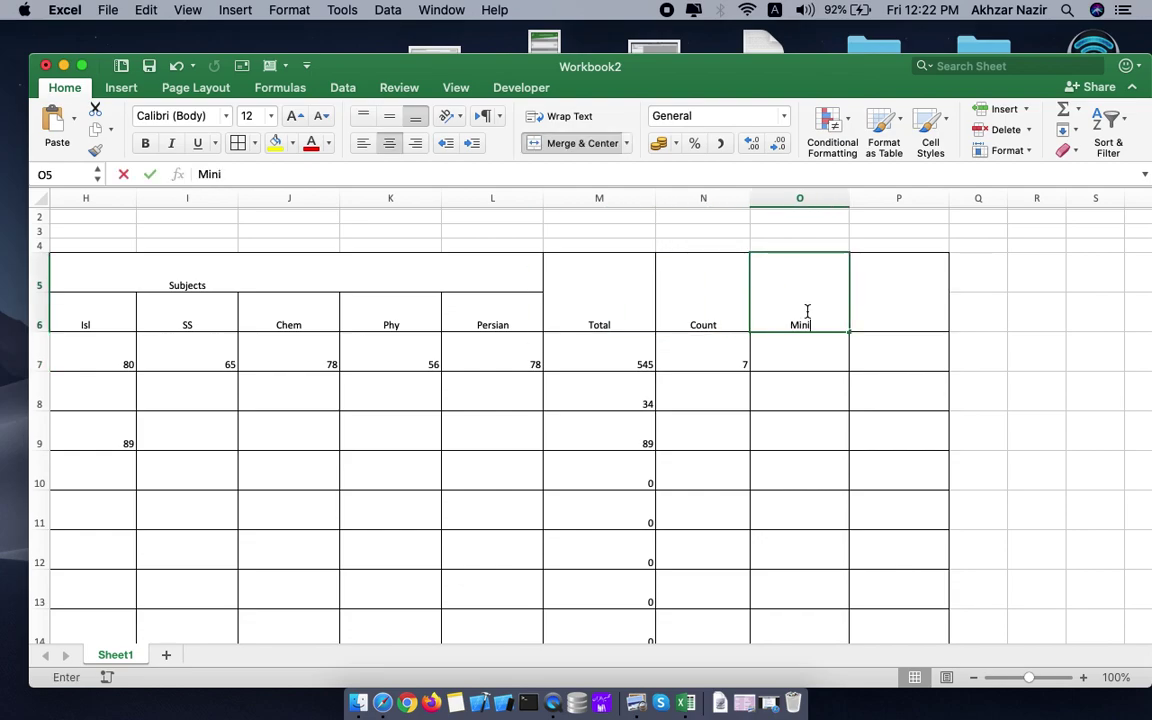
{"action": "type", "text": "mum"}
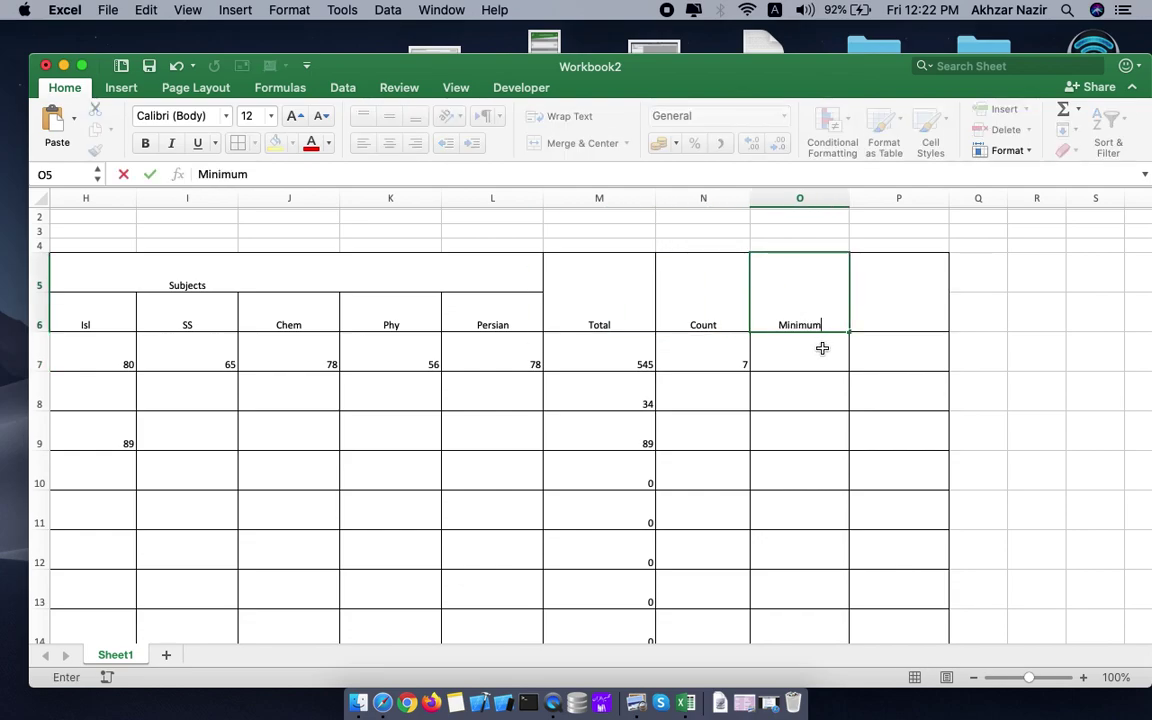
{"action": "key", "text": "Return"}
Step: Enter =MIN(F7:L7) in O7, showing the lowest mark 56
{"action": "type", "text": "=M"}
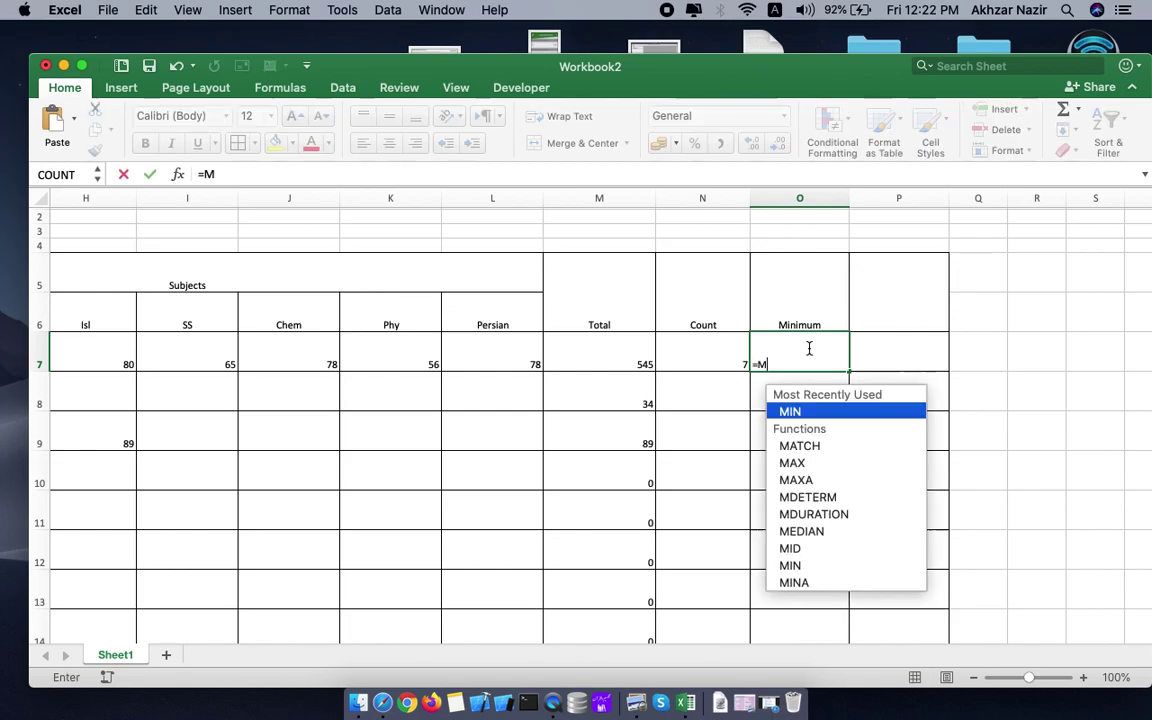
{"action": "type", "text": "IN"}
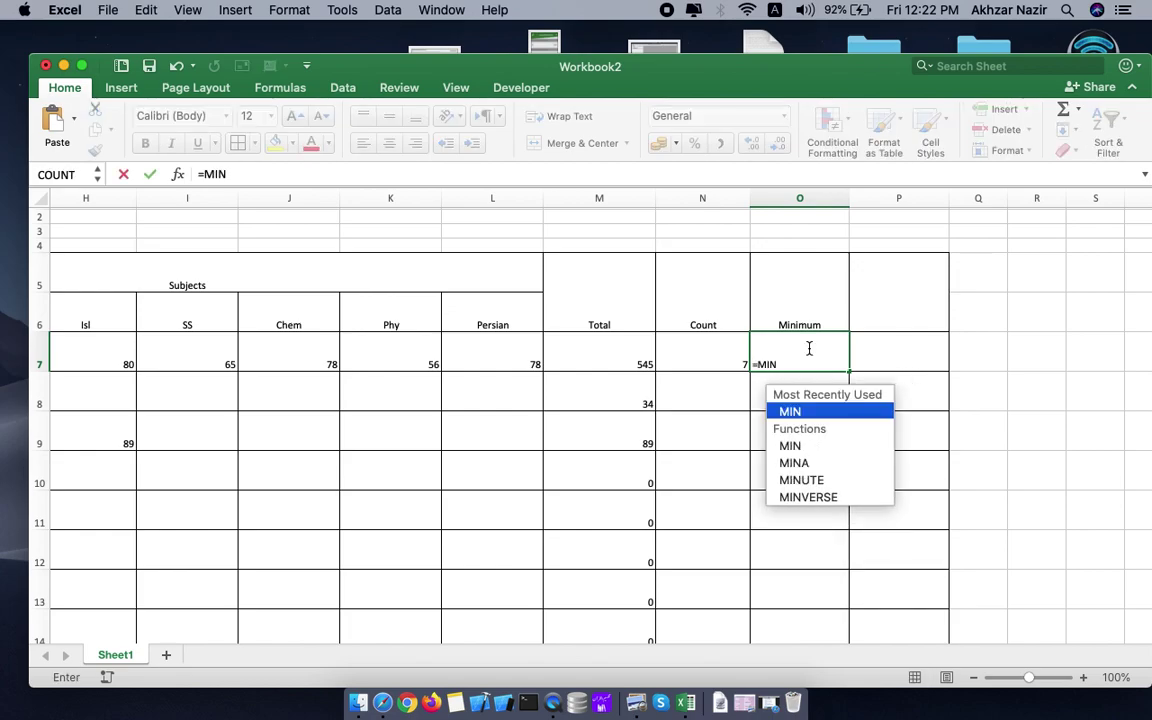
{"action": "type", "text": "("}
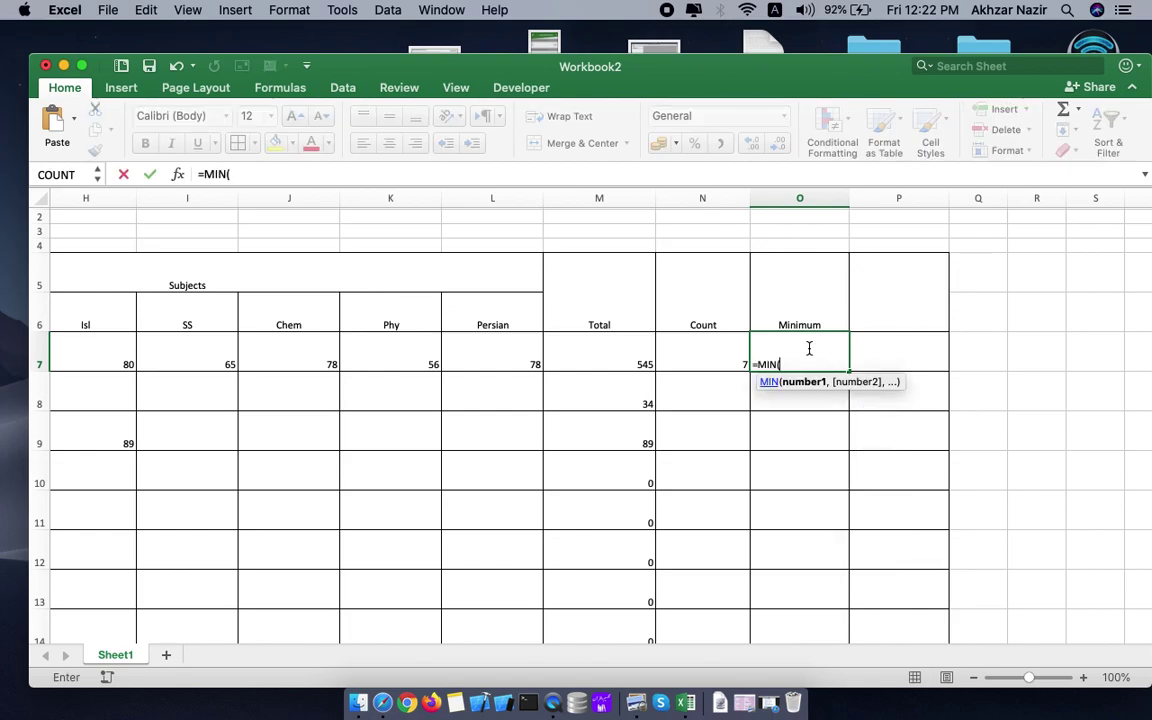
{"action": "scroll", "coordinate": [198, 440], "scroll_direction": "left", "scroll_amount": 5}
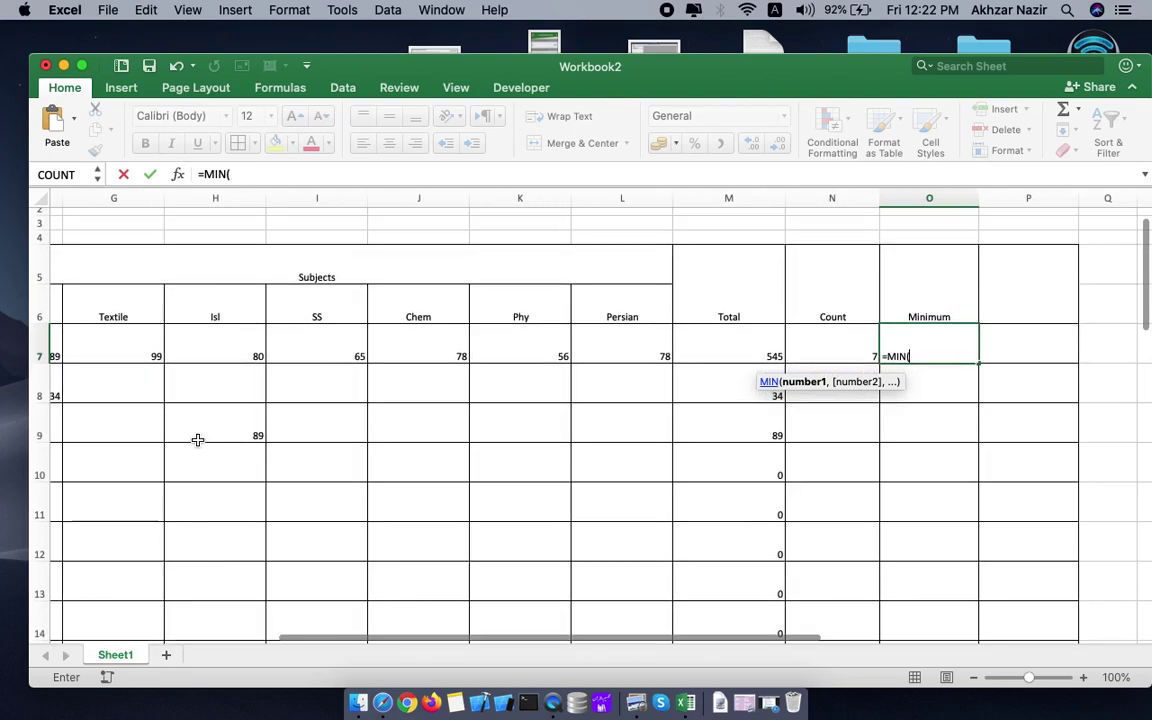
{"action": "scroll", "coordinate": [198, 440], "scroll_direction": "left", "scroll_amount": 5}
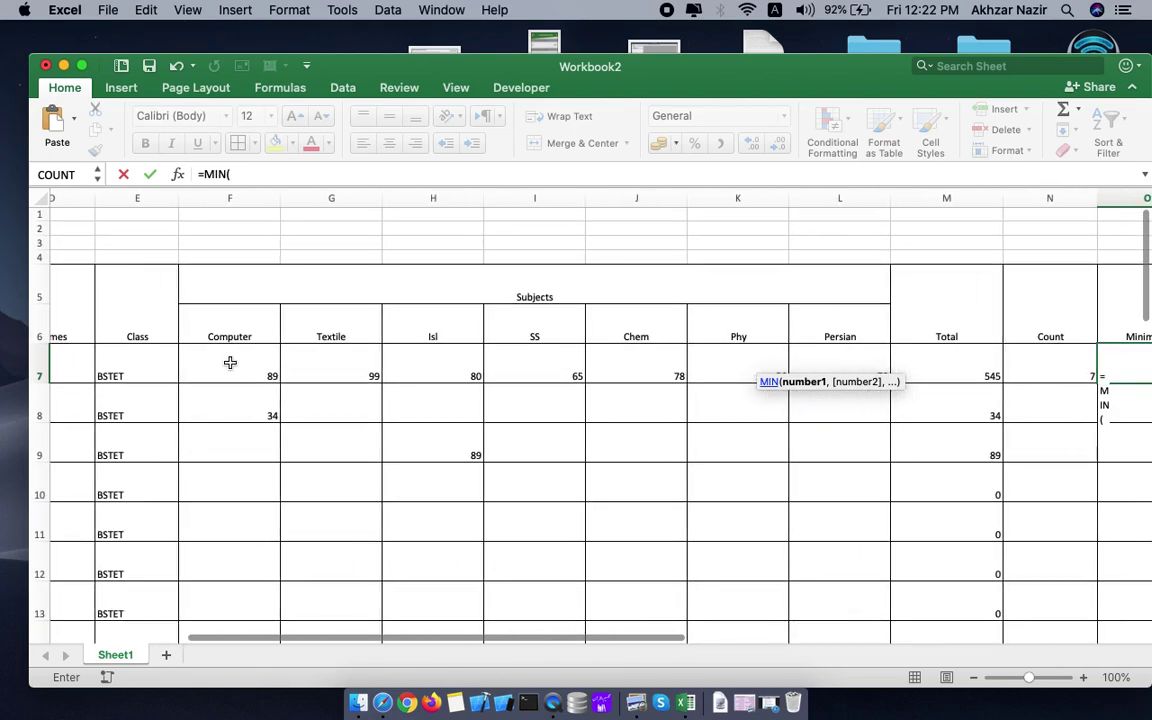
{"action": "left_click_drag", "start_coordinate": [229, 360], "coordinate": [826, 362]}
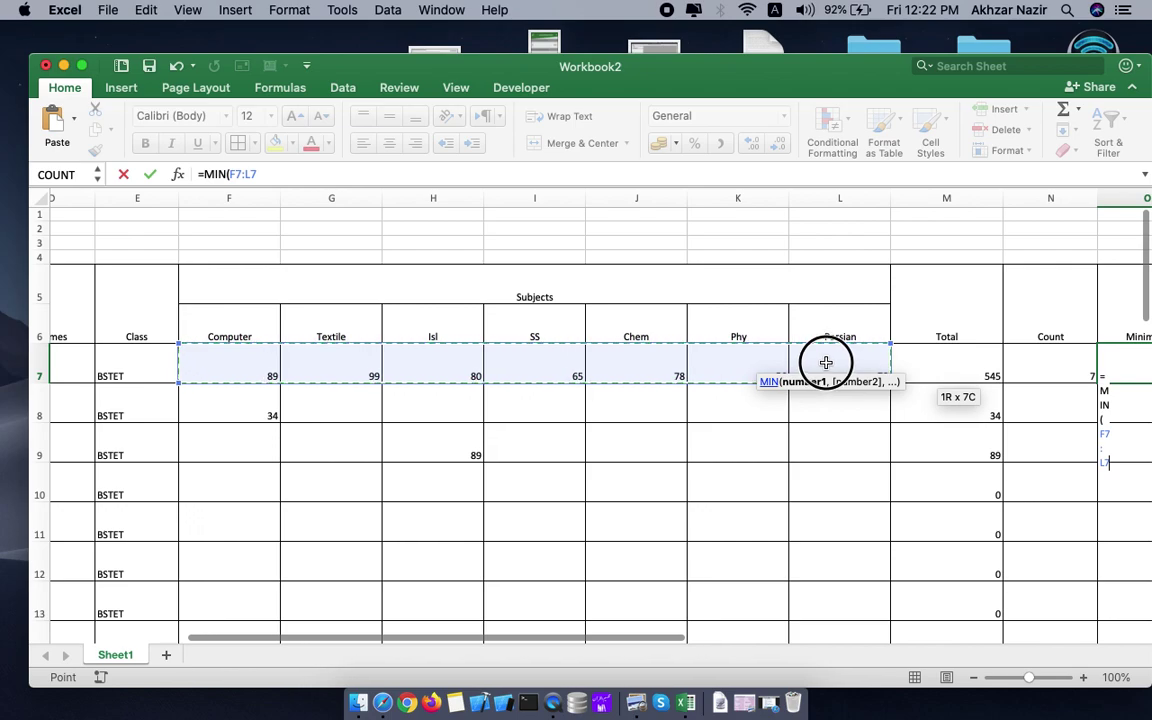
{"action": "key", "text": "Return"}
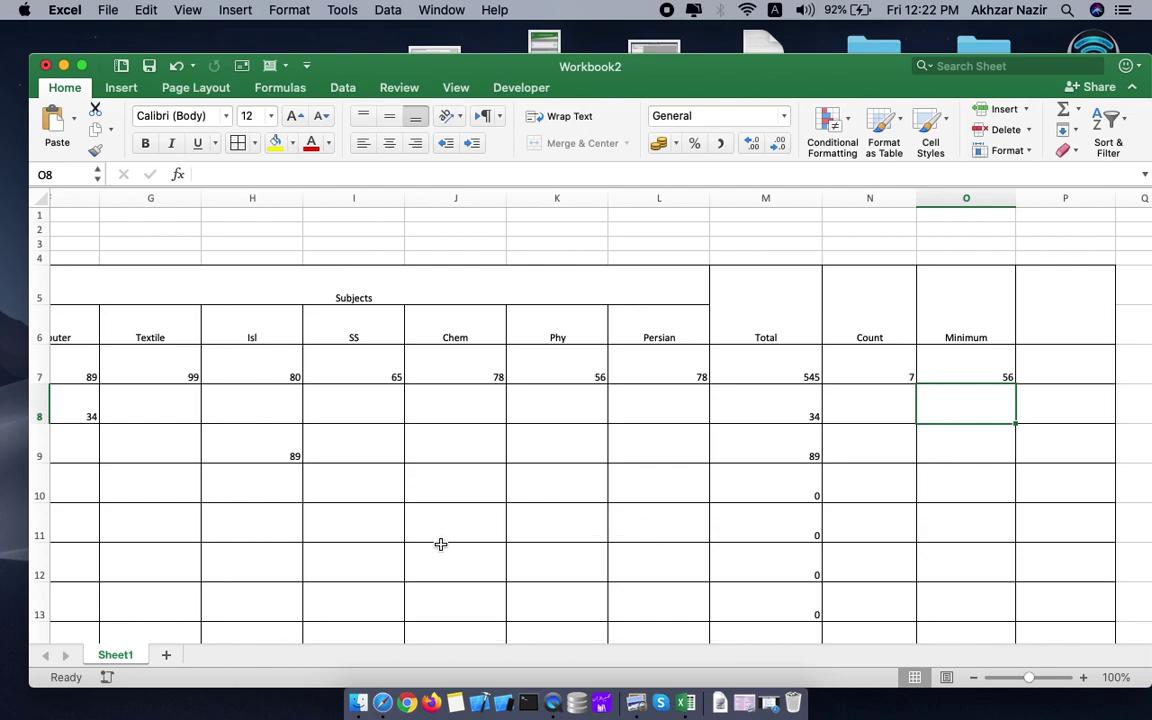
{"action": "scroll", "coordinate": [333, 482], "scroll_direction": "left", "scroll_amount": 3}
{"action": "scroll", "coordinate": [333, 482], "scroll_direction": "right", "scroll_amount": 4}
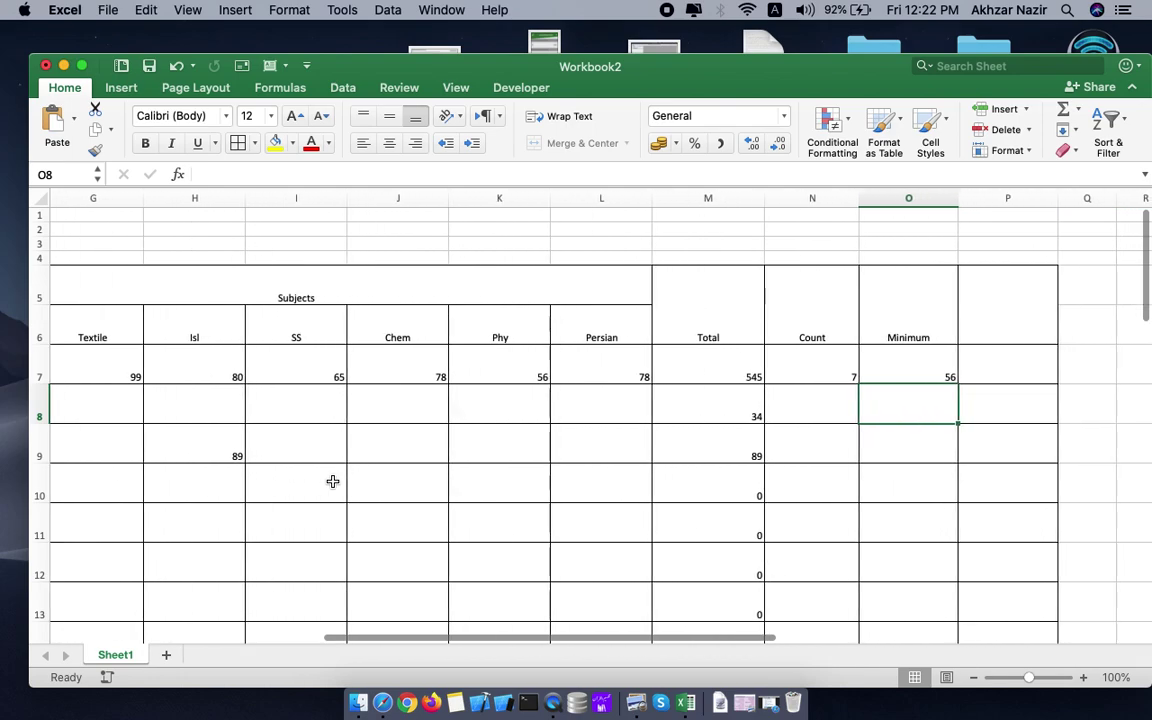
{"action": "left_click", "coordinate": [507, 377]}
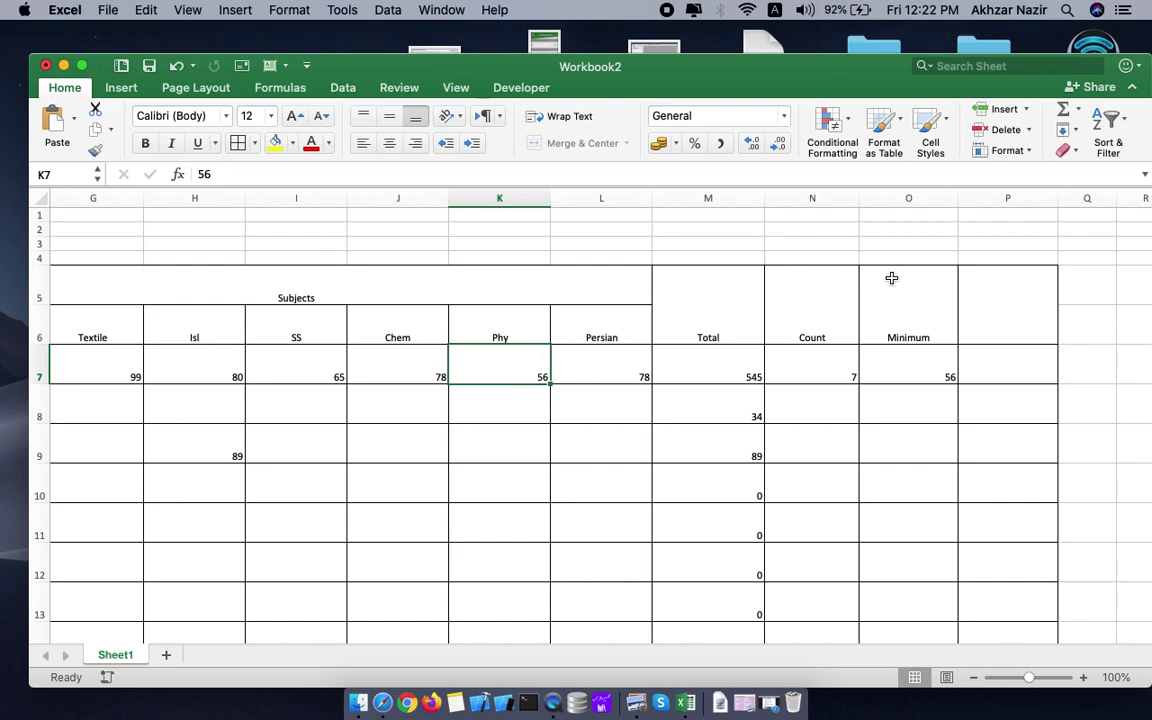
Step: Type the heading 'Average' into merged cell P5:P6
{"action": "left_click", "coordinate": [1021, 321]}
{"action": "type", "text": "A"}
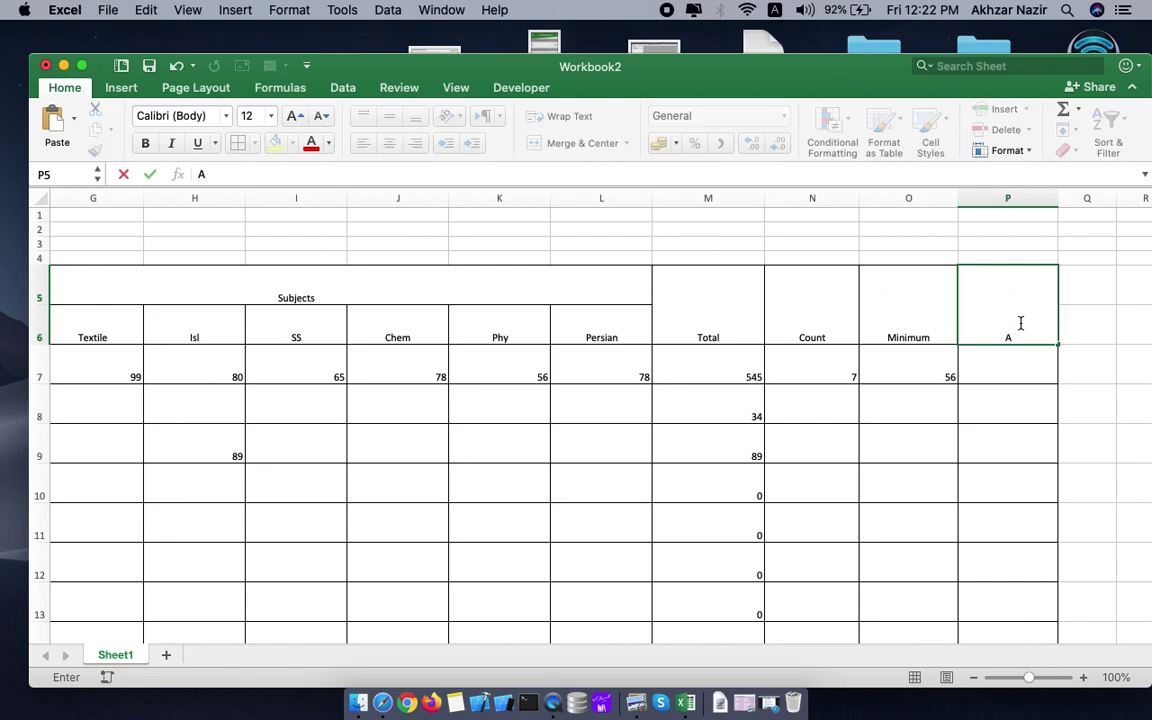
{"action": "type", "text": "verag"}
{"action": "type", "text": "e"}
{"action": "key", "text": "Return"}
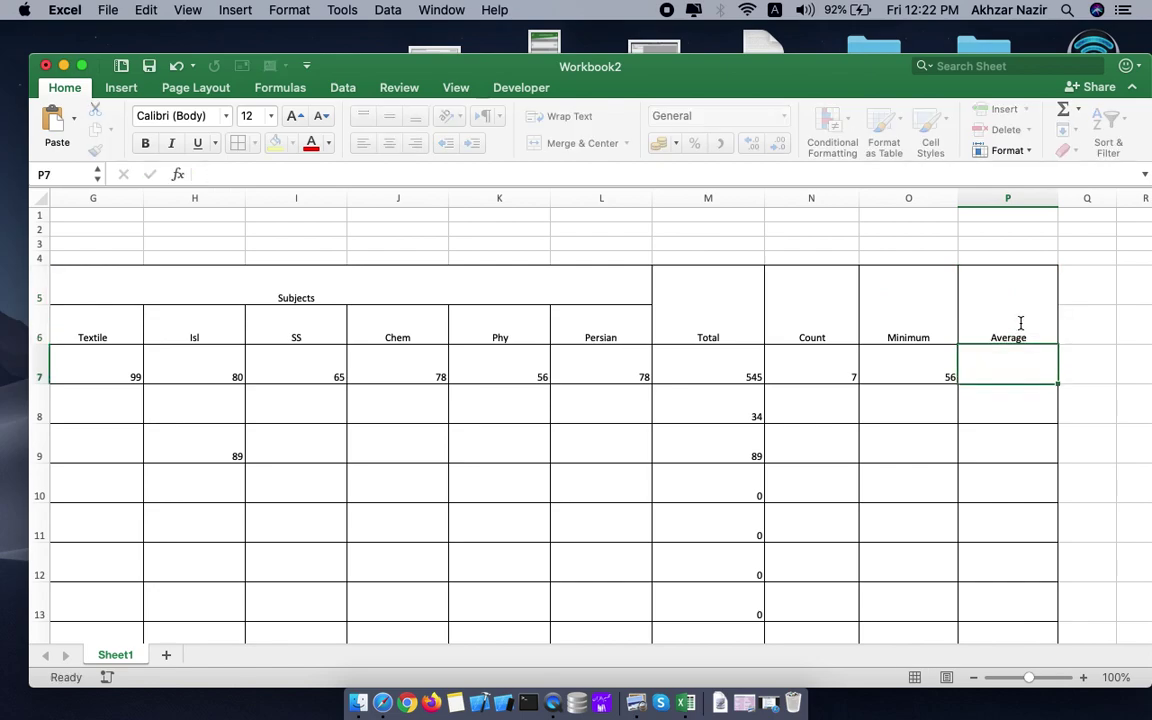
Step: Enter =AVERAGE(F7:L7) in P7, showing 77.85714286
{"action": "type", "text": "="}
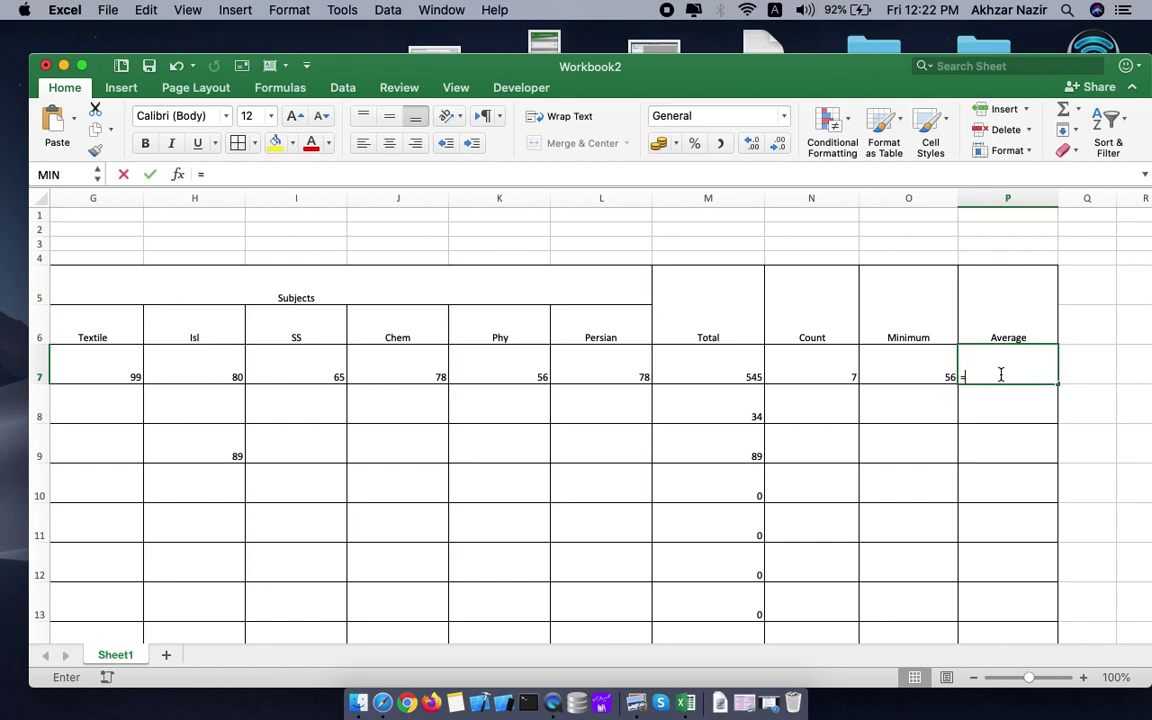
{"action": "type", "text": "Av"}
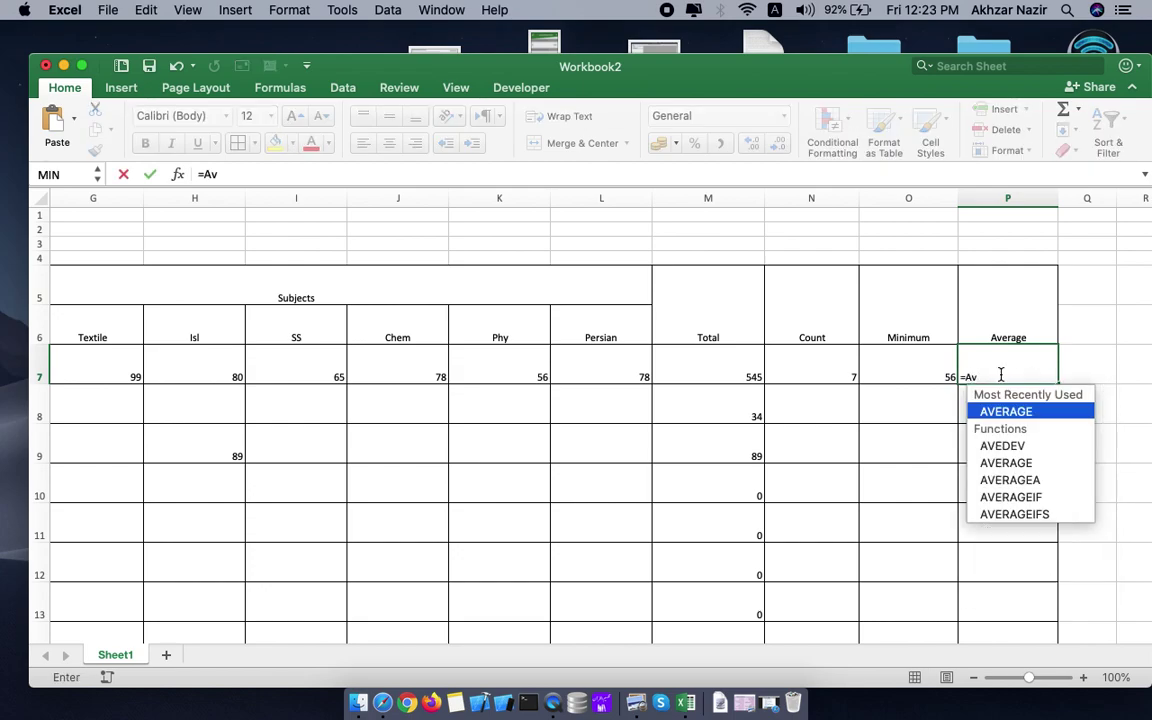
{"action": "type", "text": "era"}
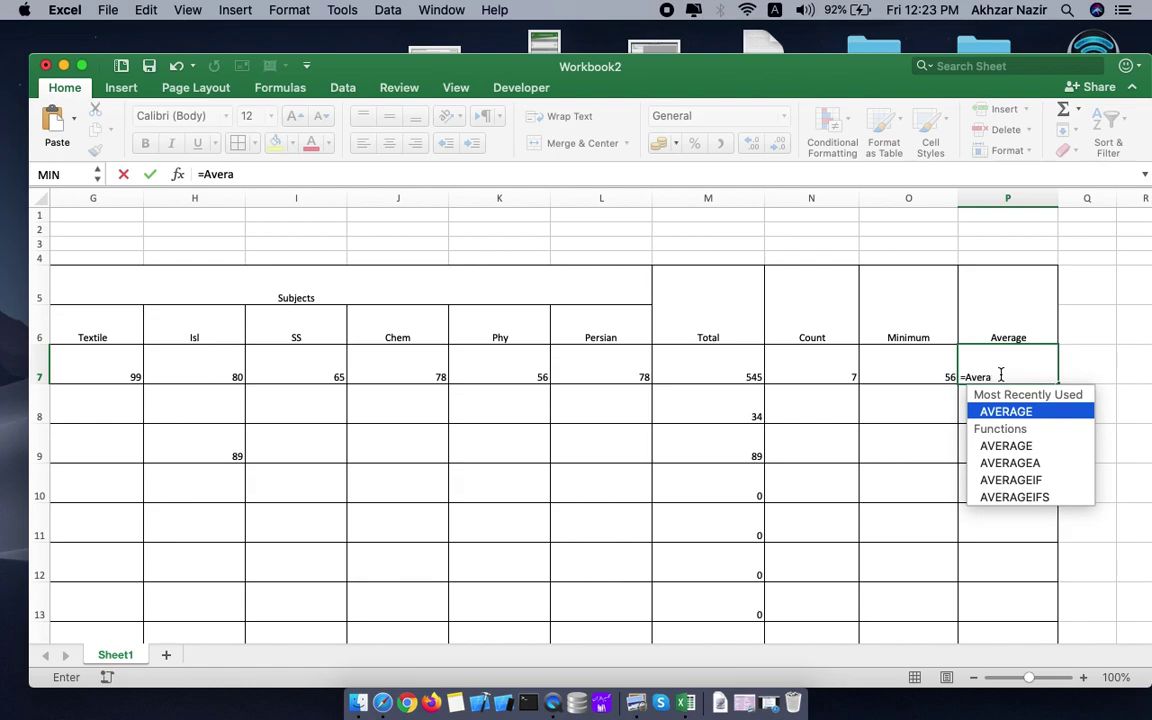
{"action": "type", "text": "ge("}
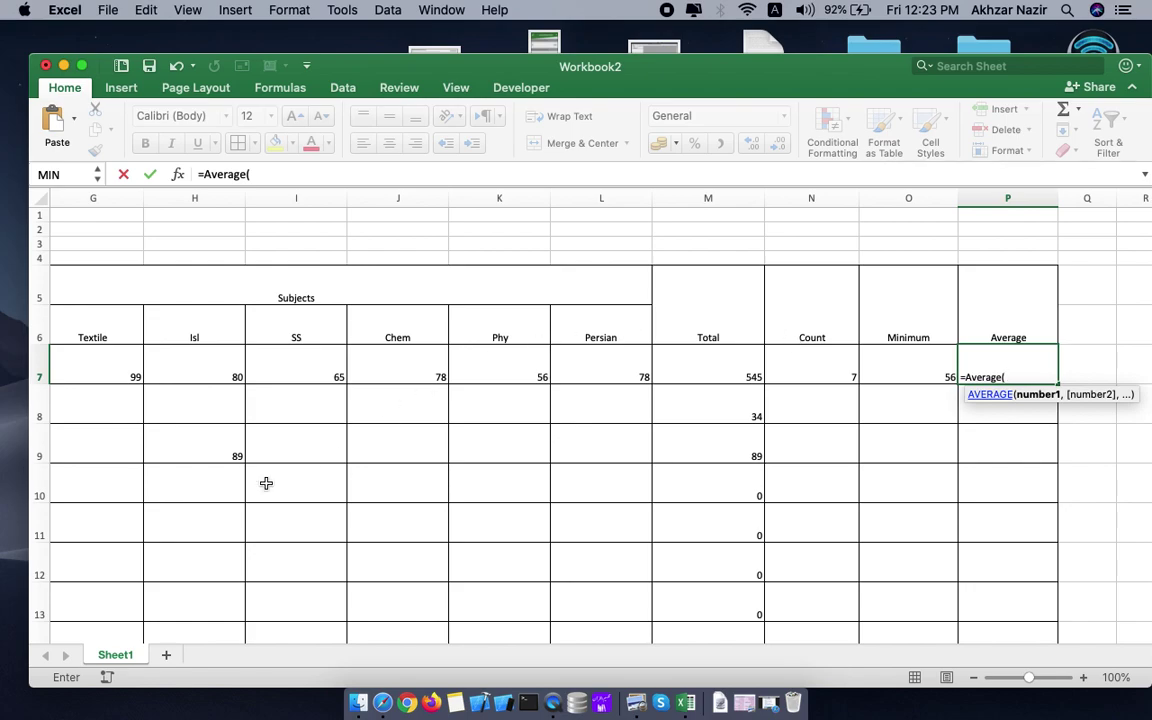
{"action": "scroll", "coordinate": [266, 484], "scroll_direction": "left", "scroll_amount": 3}
{"action": "scroll", "coordinate": [266, 484], "scroll_direction": "left", "scroll_amount": 2}
{"action": "left_click_drag", "start_coordinate": [203, 368], "coordinate": [818, 375]}
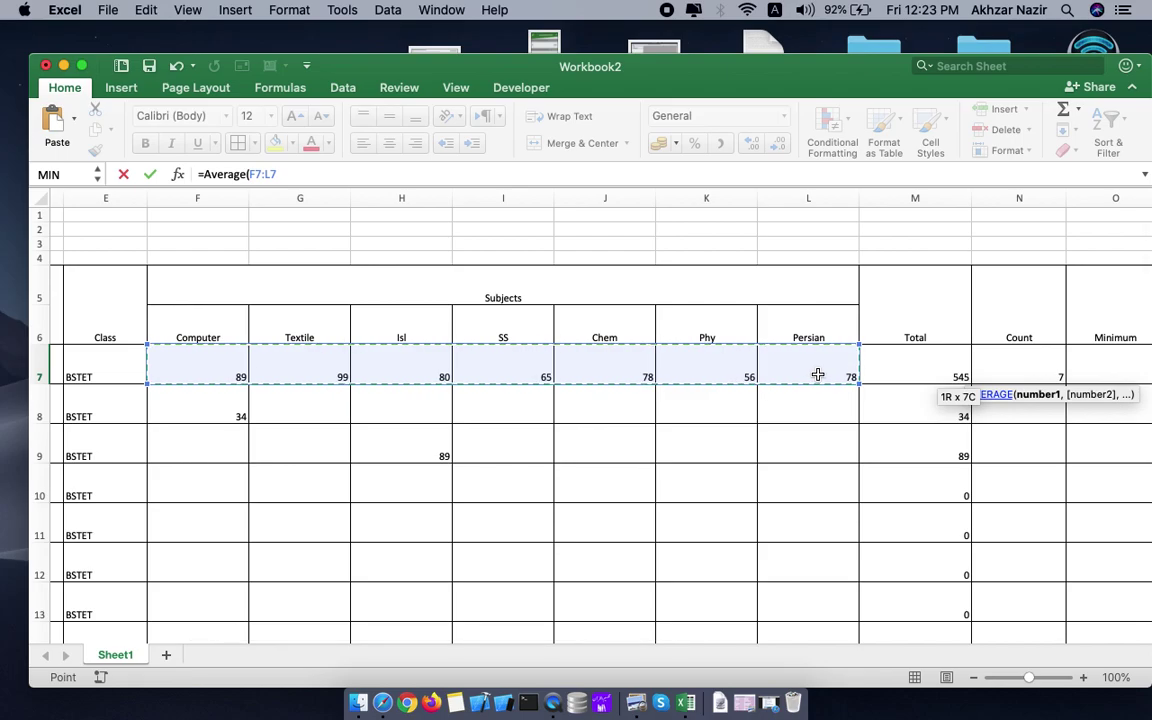
{"action": "key", "text": "Return"}
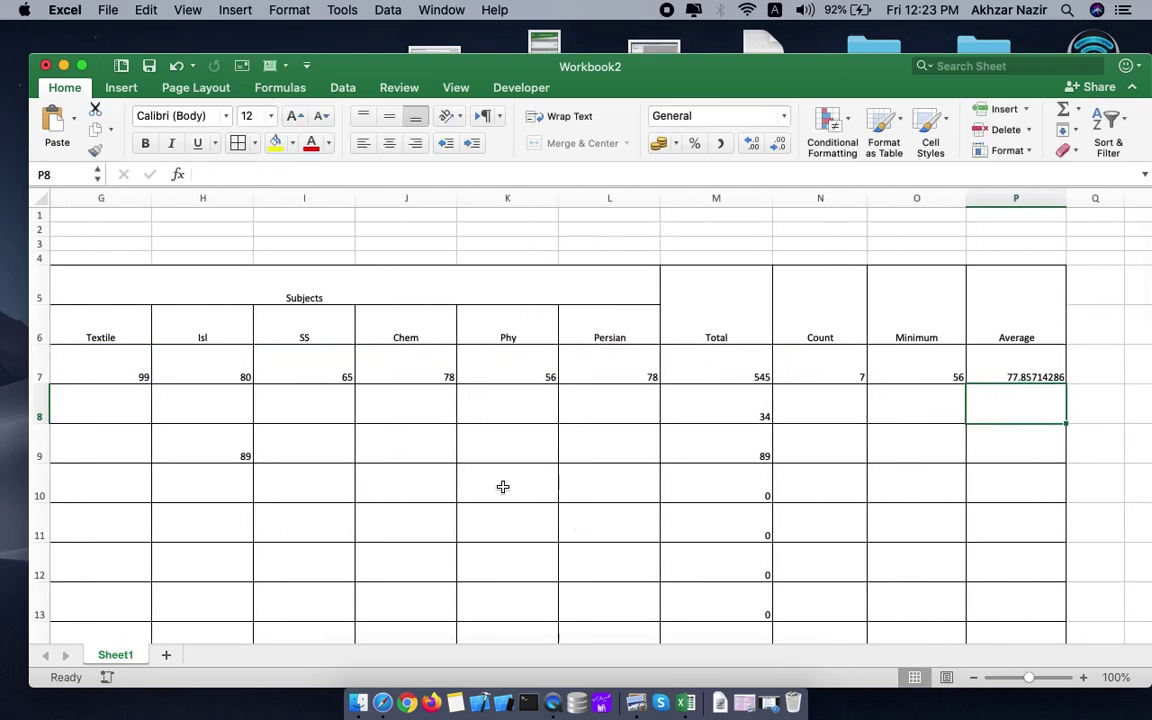
{"action": "scroll", "coordinate": [503, 487], "scroll_direction": "left", "scroll_amount": 5}
{"action": "scroll", "coordinate": [503, 487], "scroll_direction": "right", "scroll_amount": 5}
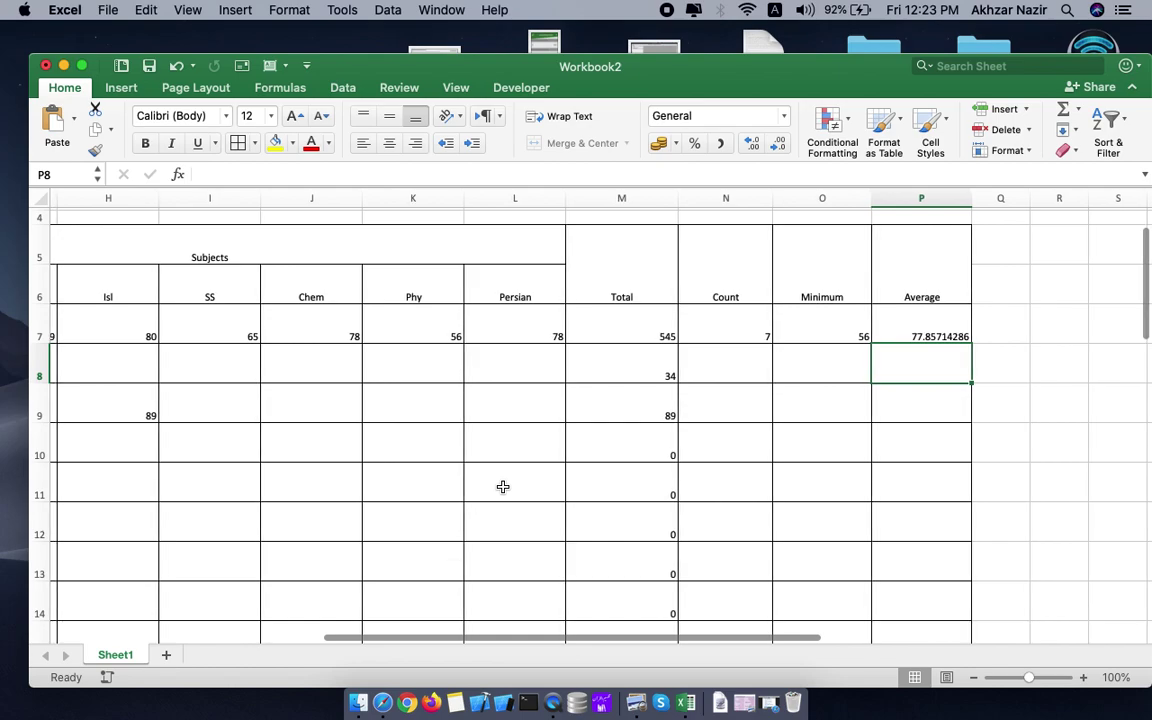
{"action": "scroll", "coordinate": [503, 487], "scroll_direction": "down", "scroll_amount": 1}
{"action": "scroll", "coordinate": [503, 487], "scroll_direction": "up", "scroll_amount": 1}
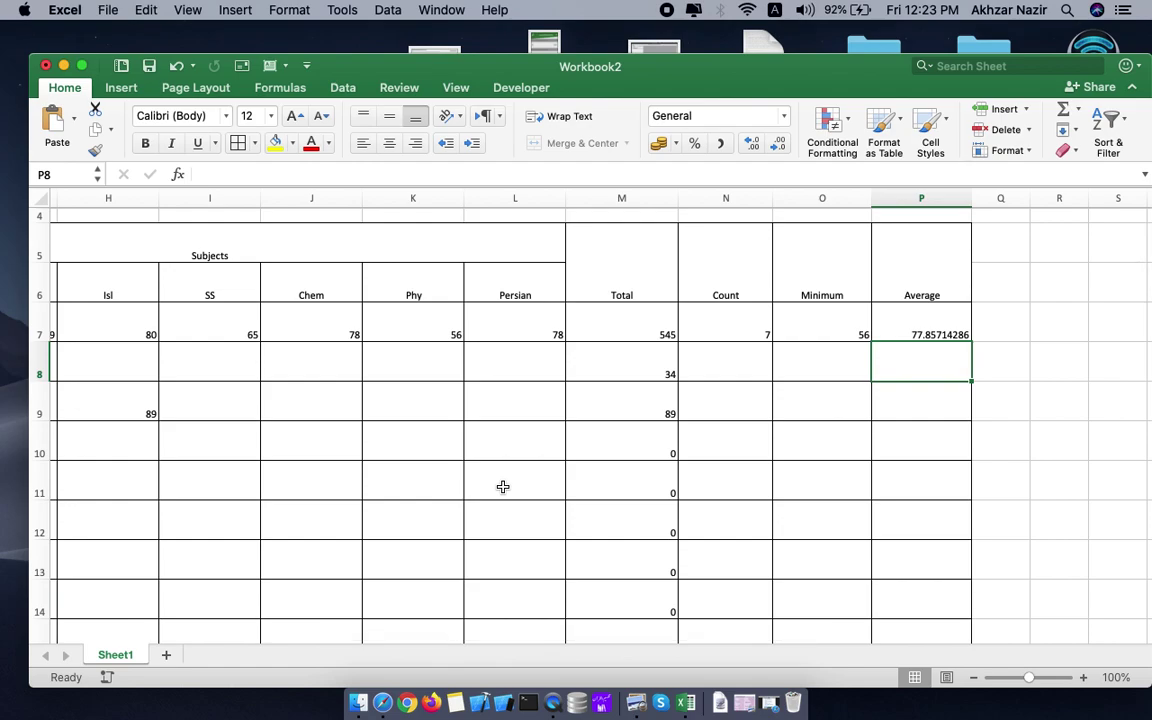
{"action": "scroll", "coordinate": [188, 496], "scroll_direction": "left", "scroll_amount": 5}
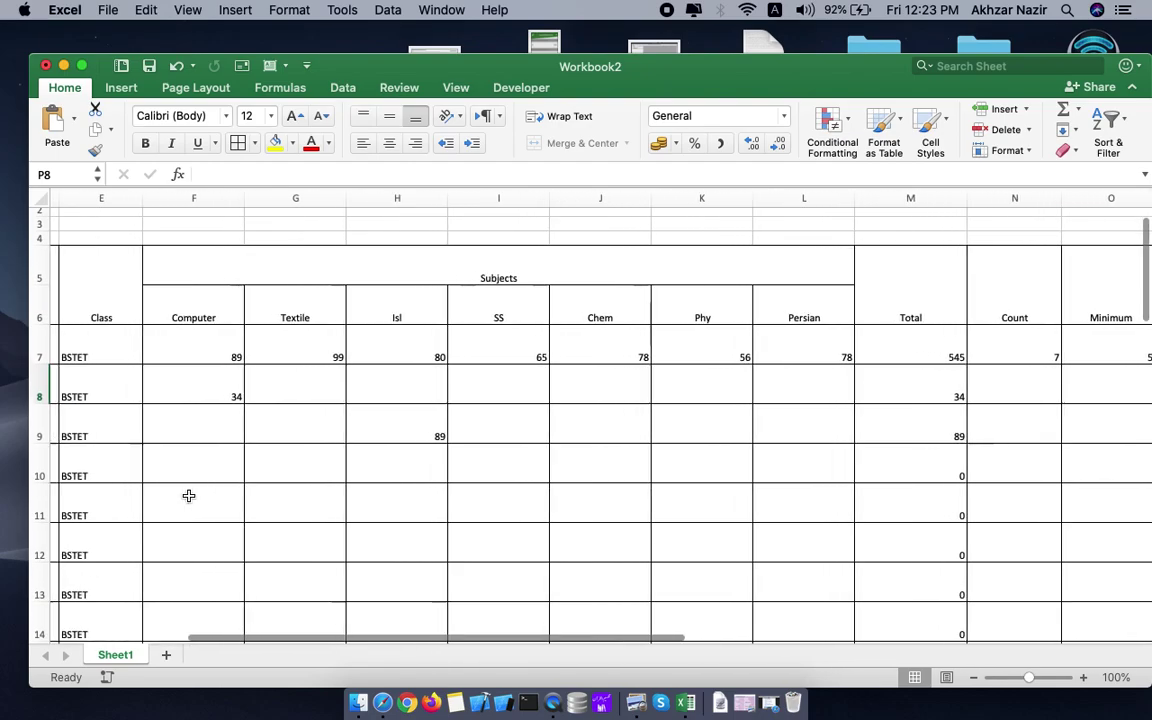
{"action": "scroll", "coordinate": [188, 496], "scroll_direction": "down", "scroll_amount": 2}
{"action": "scroll", "coordinate": [188, 496], "scroll_direction": "up", "scroll_amount": 1}
{"action": "scroll", "coordinate": [188, 496], "scroll_direction": "left", "scroll_amount": 1}
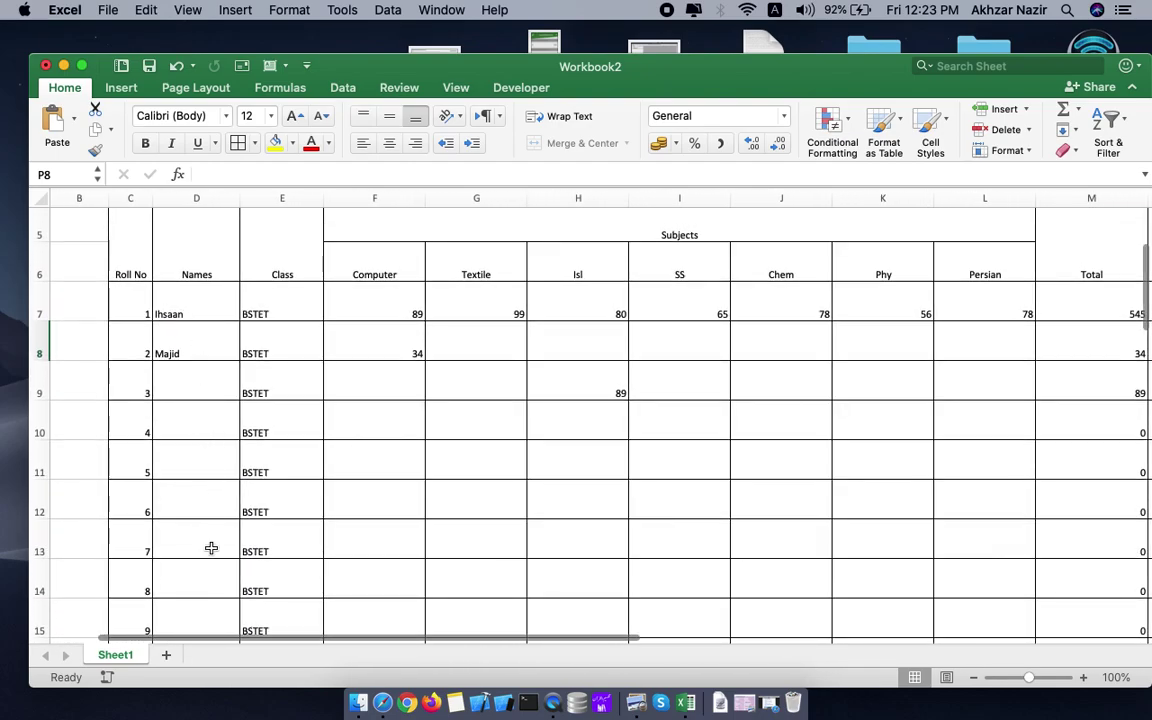
{"action": "scroll", "coordinate": [213, 527], "scroll_direction": "down", "scroll_amount": 2}
{"action": "scroll", "coordinate": [213, 527], "scroll_direction": "up", "scroll_amount": 4}
{"action": "scroll", "coordinate": [213, 527], "scroll_direction": "right", "scroll_amount": 4}
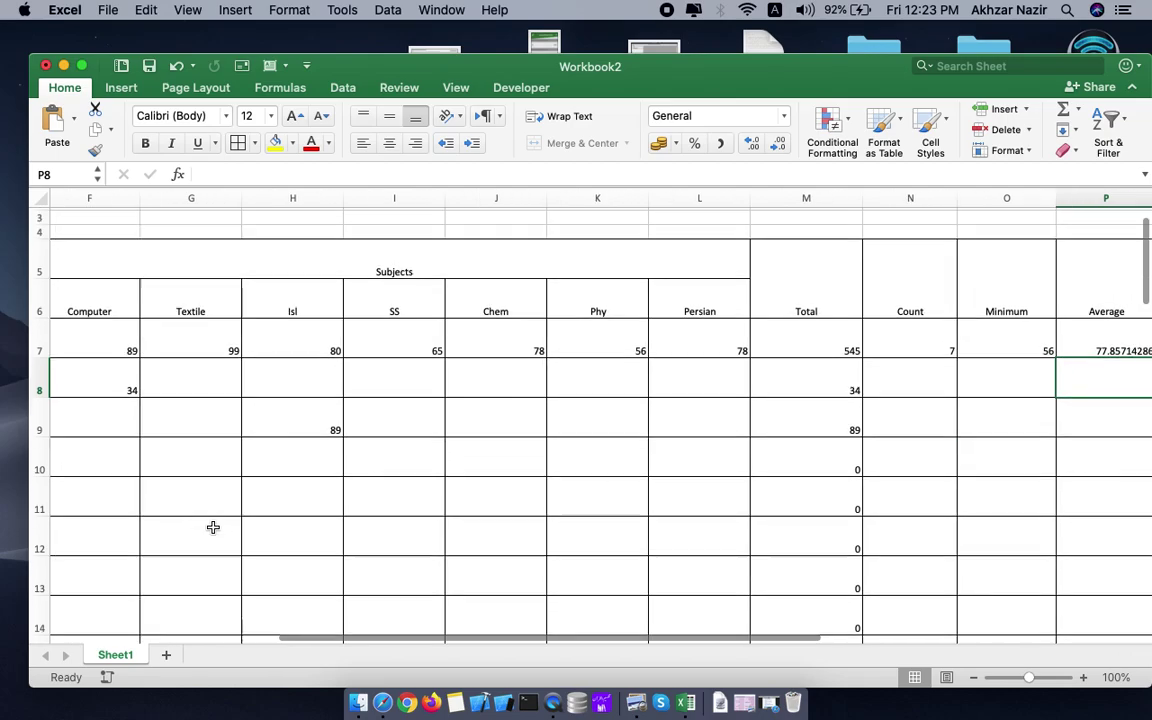
{"action": "scroll", "coordinate": [213, 527], "scroll_direction": "left", "scroll_amount": 2}
{"action": "scroll", "coordinate": [213, 527], "scroll_direction": "up", "scroll_amount": 2}
{"action": "scroll", "coordinate": [147, 437], "scroll_direction": "right", "scroll_amount": 2}
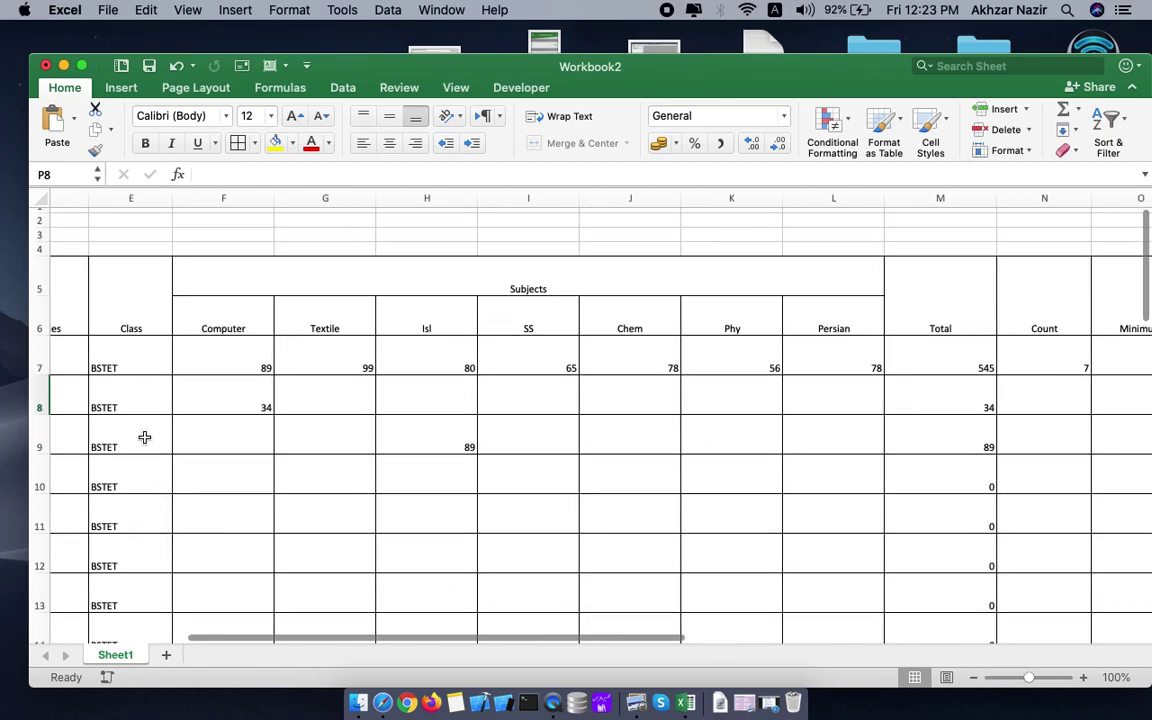
{"action": "scroll", "coordinate": [928, 357], "scroll_direction": "right", "scroll_amount": 3}
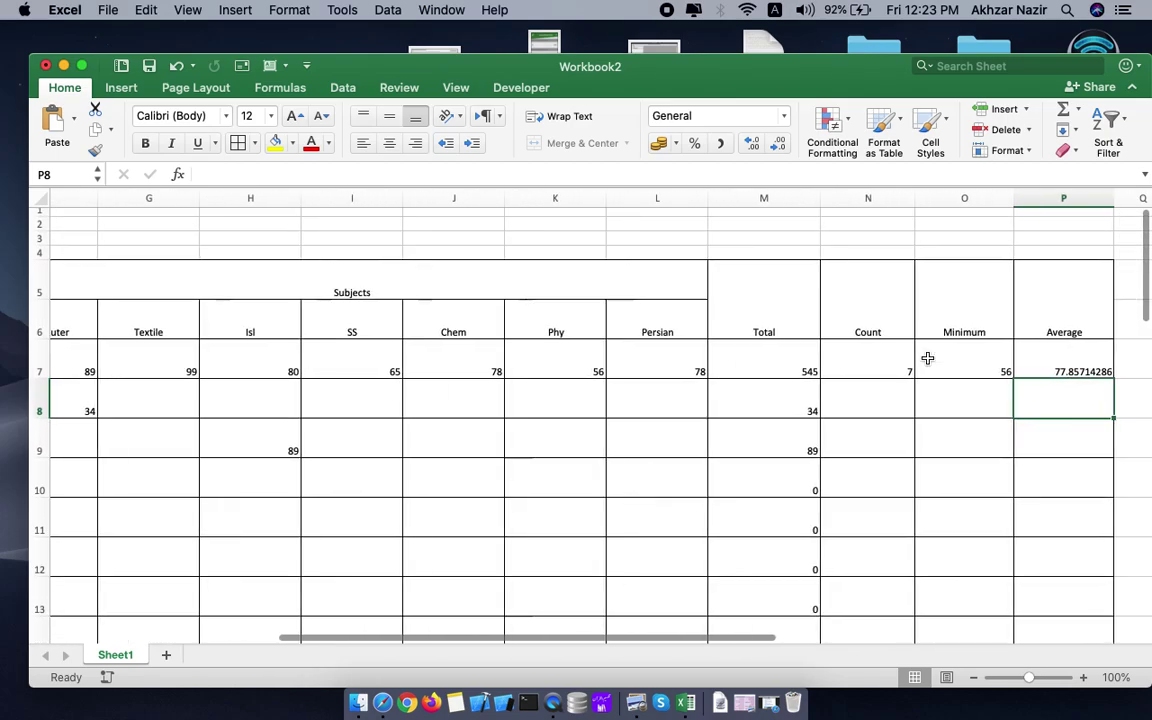
{"action": "scroll", "coordinate": [928, 358], "scroll_direction": "left", "scroll_amount": 5}
{"action": "scroll", "coordinate": [928, 358], "scroll_direction": "down", "scroll_amount": 3}
{"action": "scroll", "coordinate": [928, 358], "scroll_direction": "left", "scroll_amount": 2}
{"action": "scroll", "coordinate": [928, 358], "scroll_direction": "up", "scroll_amount": 2}
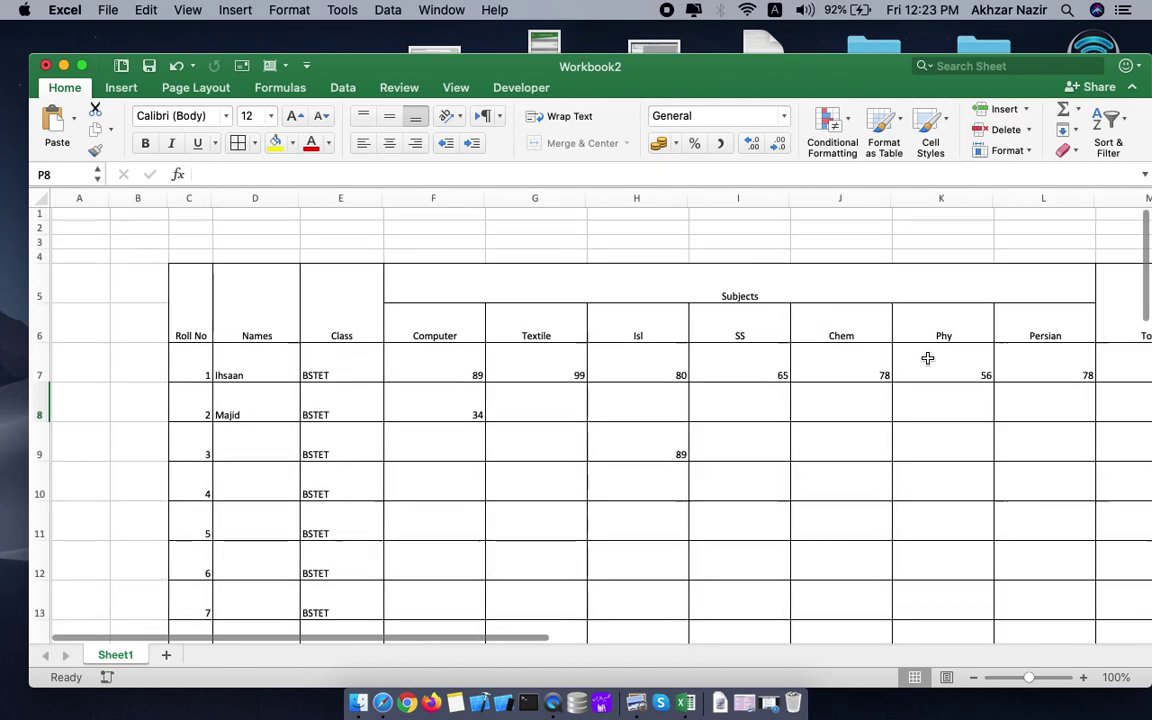
{"action": "scroll", "coordinate": [928, 358], "scroll_direction": "down", "scroll_amount": 2}
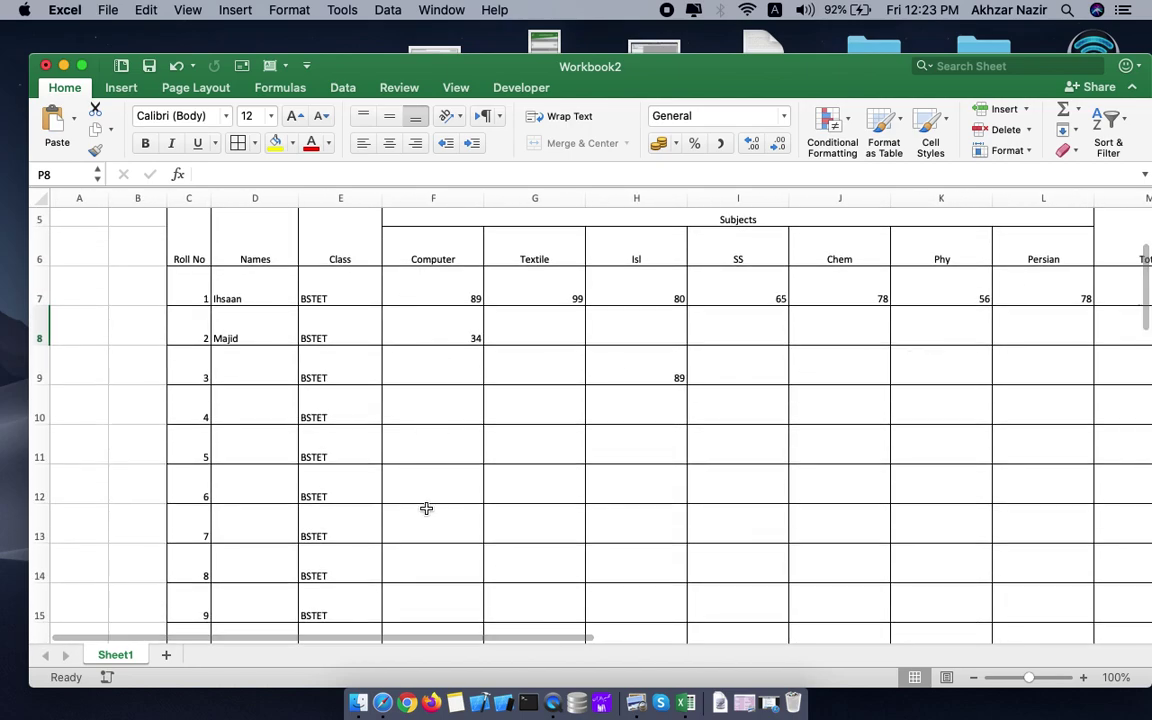
{"action": "scroll", "coordinate": [426, 509], "scroll_direction": "down", "scroll_amount": 3}
{"action": "scroll", "coordinate": [426, 509], "scroll_direction": "down", "scroll_amount": 5}
{"action": "scroll", "coordinate": [426, 509], "scroll_direction": "down", "scroll_amount": 4}
{"action": "scroll", "coordinate": [426, 509], "scroll_direction": "down", "scroll_amount": 6}
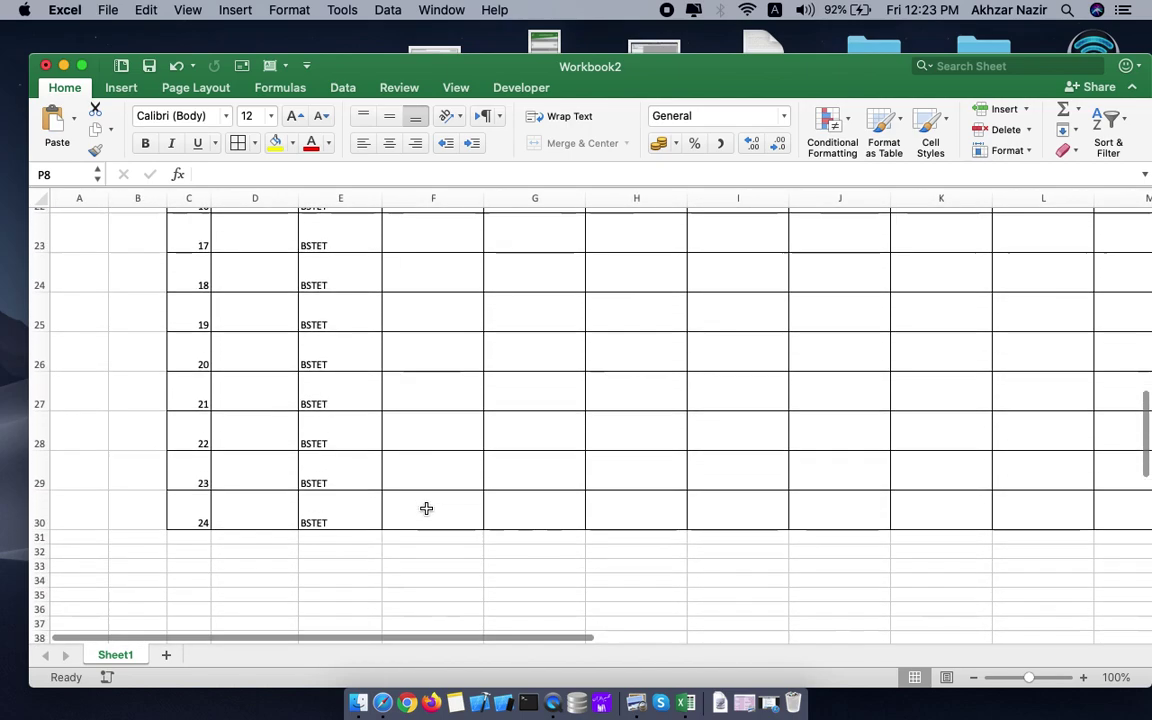
{"action": "scroll", "coordinate": [426, 509], "scroll_direction": "down", "scroll_amount": 2}
{"action": "scroll", "coordinate": [426, 509], "scroll_direction": "down", "scroll_amount": 1}
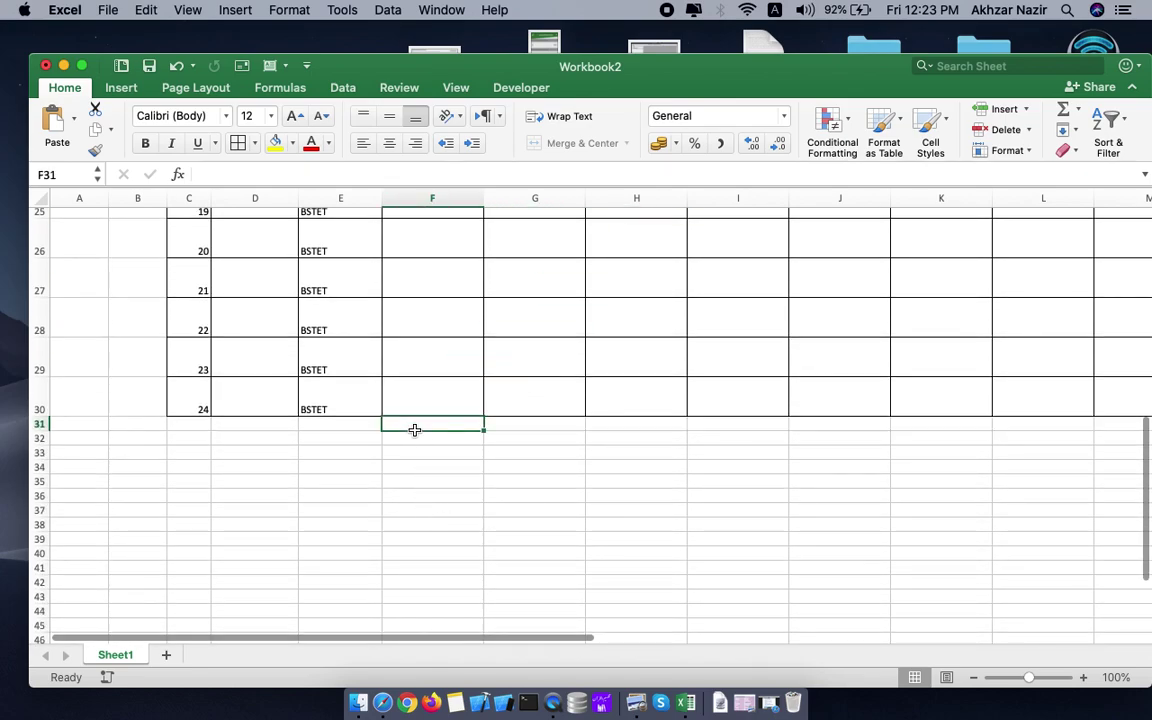
{"action": "left_click_drag", "start_coordinate": [414, 430], "coordinate": [450, 442]}
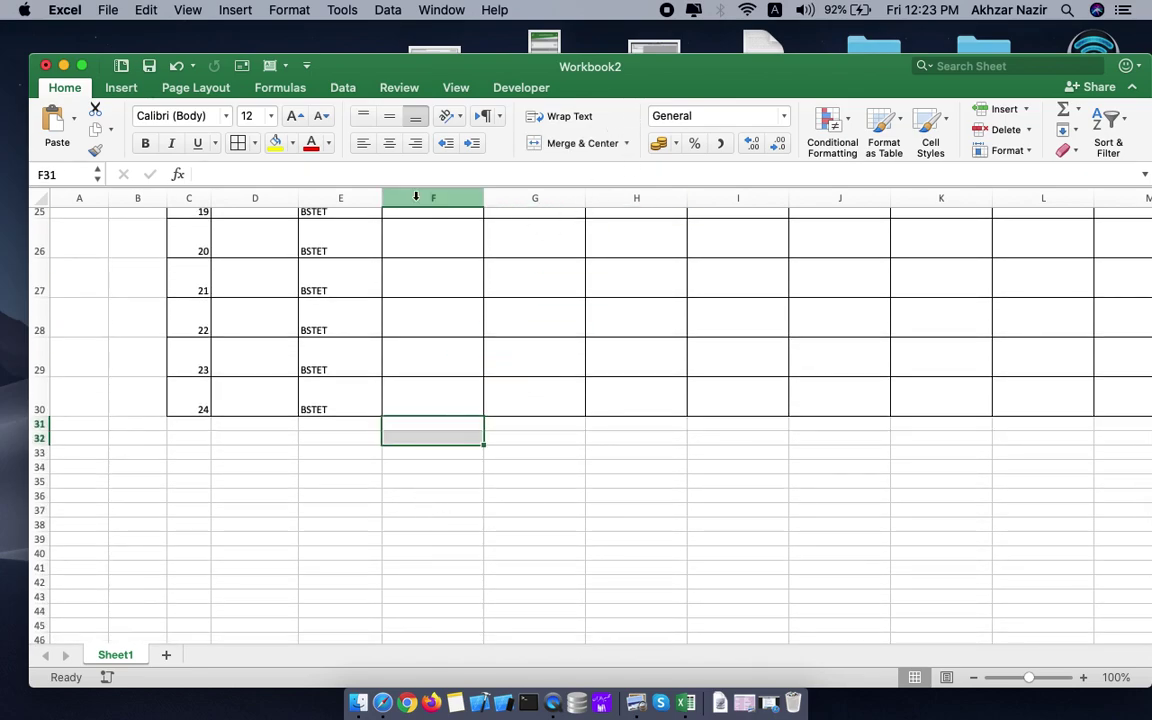
{"action": "left_click", "coordinate": [575, 143]}
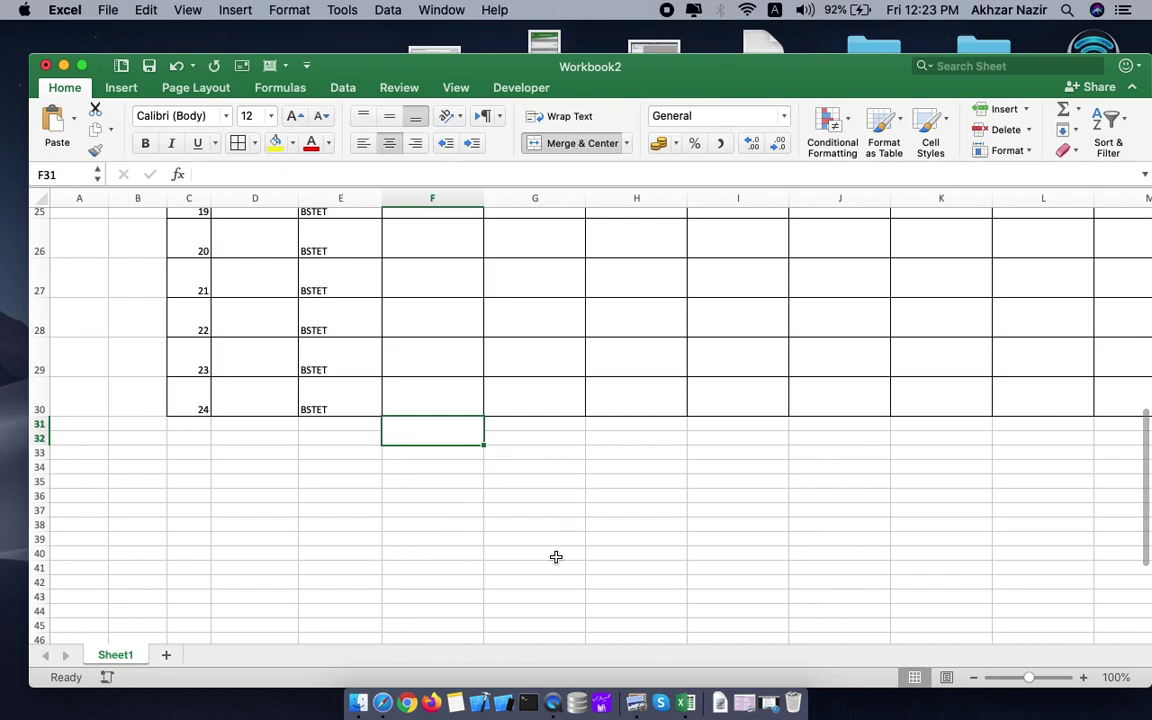
{"action": "left_click_drag", "start_coordinate": [465, 452], "coordinate": [470, 467]}
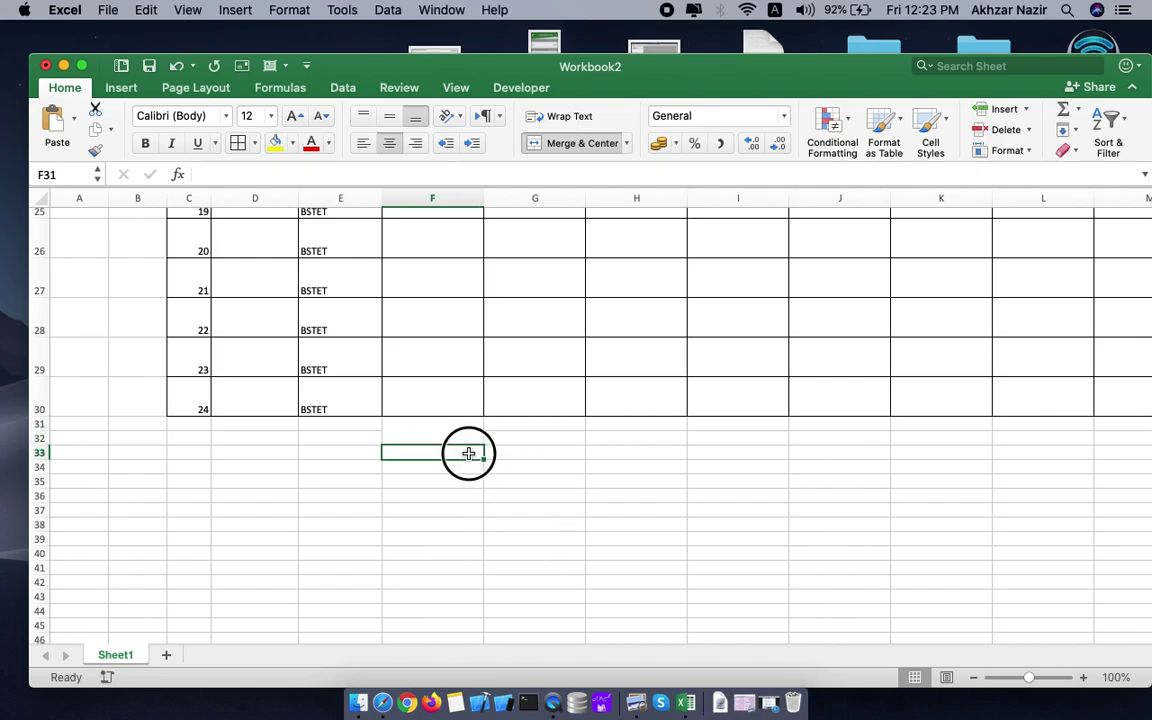
{"action": "scroll", "coordinate": [528, 526], "scroll_direction": "up", "scroll_amount": 5}
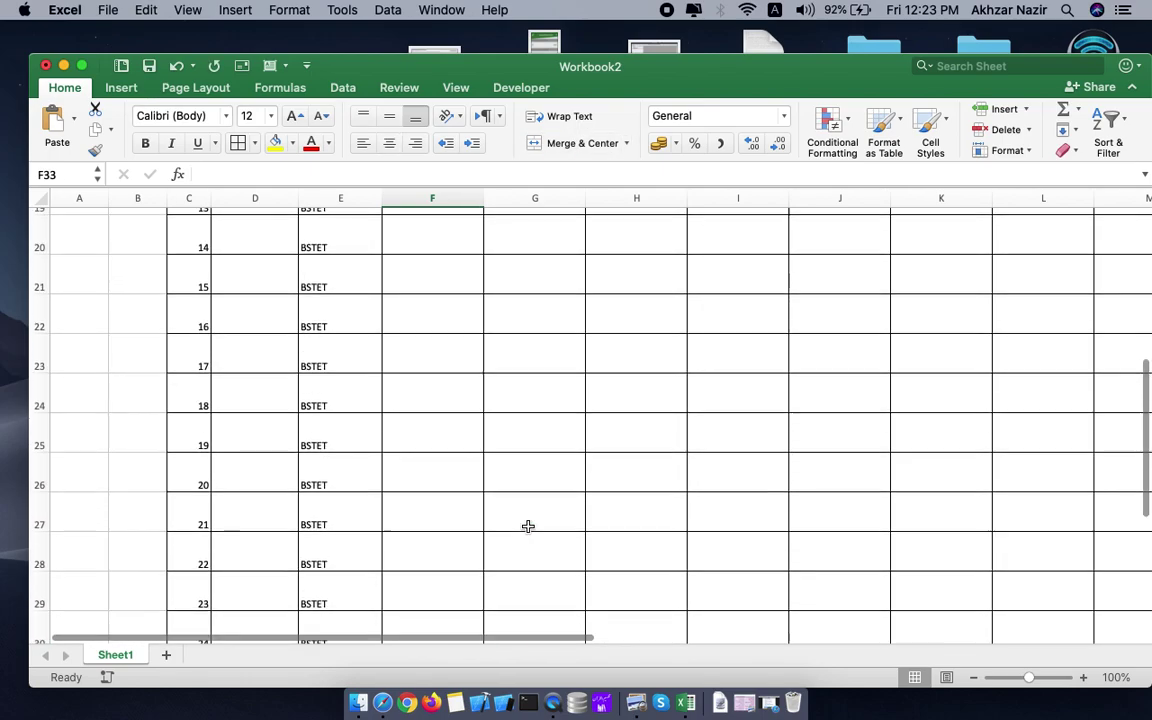
{"action": "scroll", "coordinate": [528, 526], "scroll_direction": "up", "scroll_amount": 5}
{"action": "scroll", "coordinate": [528, 526], "scroll_direction": "down", "scroll_amount": 5}
{"action": "scroll", "coordinate": [528, 526], "scroll_direction": "up", "scroll_amount": 8}
{"action": "scroll", "coordinate": [528, 526], "scroll_direction": "up", "scroll_amount": 5}
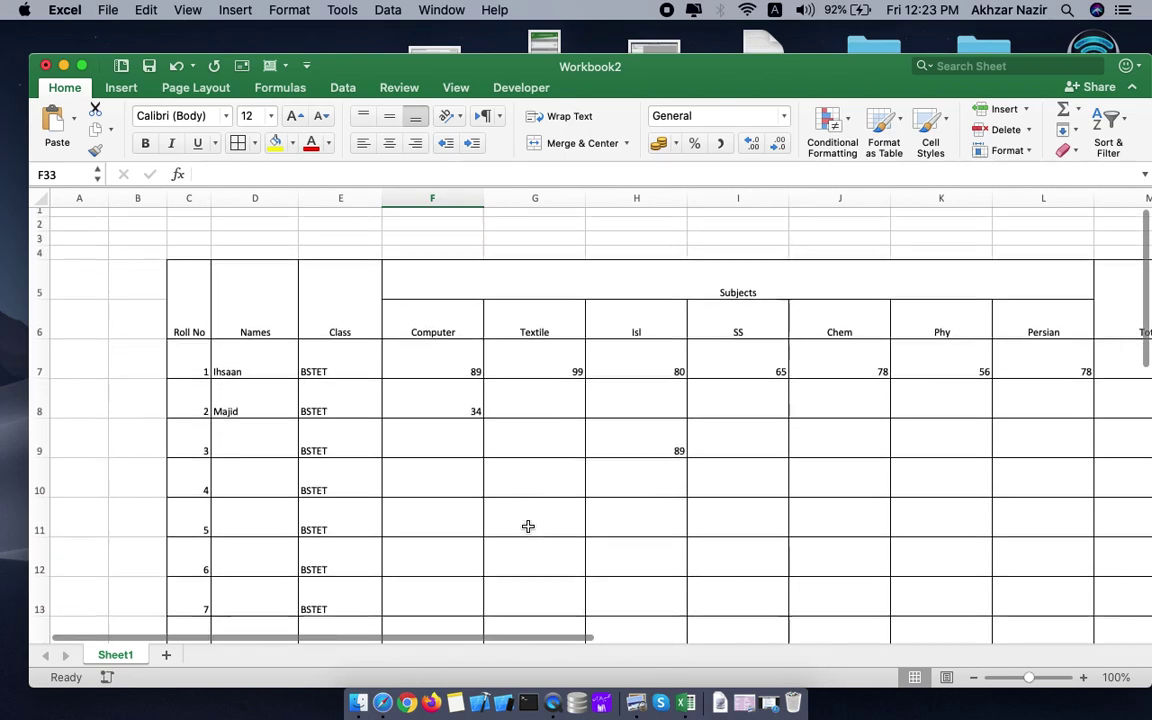
{"action": "scroll", "coordinate": [528, 526], "scroll_direction": "down", "scroll_amount": 2}
{"action": "scroll", "coordinate": [528, 526], "scroll_direction": "down", "scroll_amount": 8}
{"action": "scroll", "coordinate": [528, 526], "scroll_direction": "down", "scroll_amount": 5}
{"action": "scroll", "coordinate": [528, 526], "scroll_direction": "down", "scroll_amount": 5}
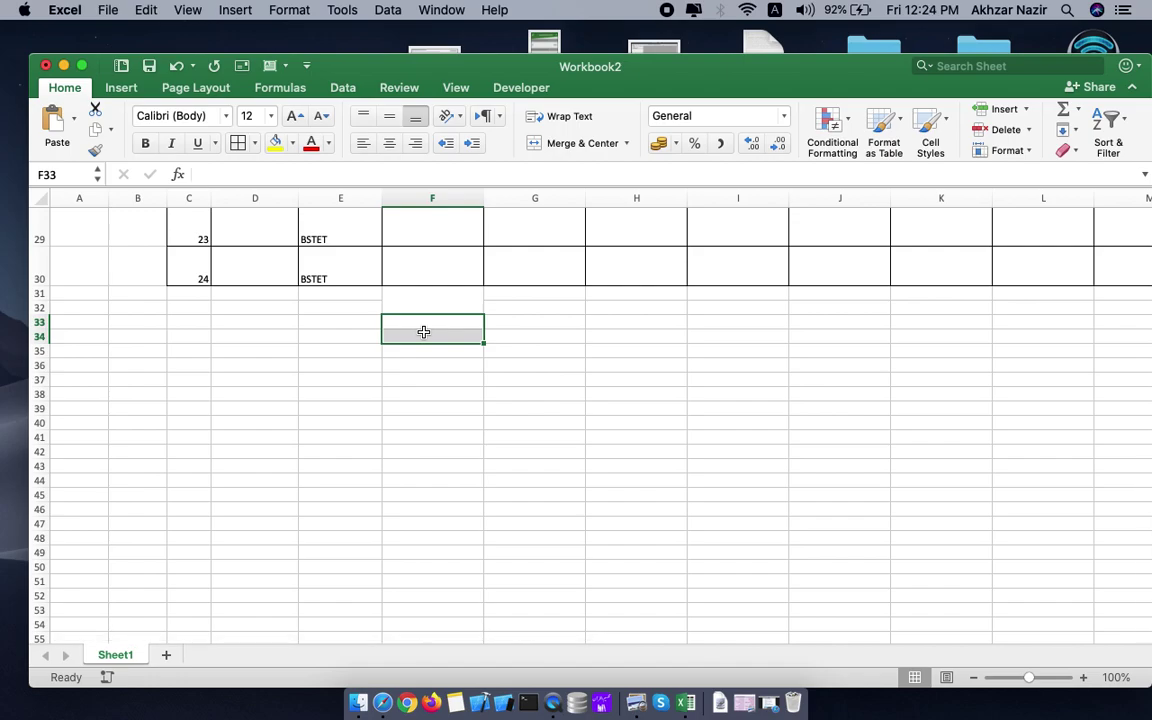
{"action": "left_click_drag", "start_coordinate": [415, 350], "coordinate": [452, 370]}
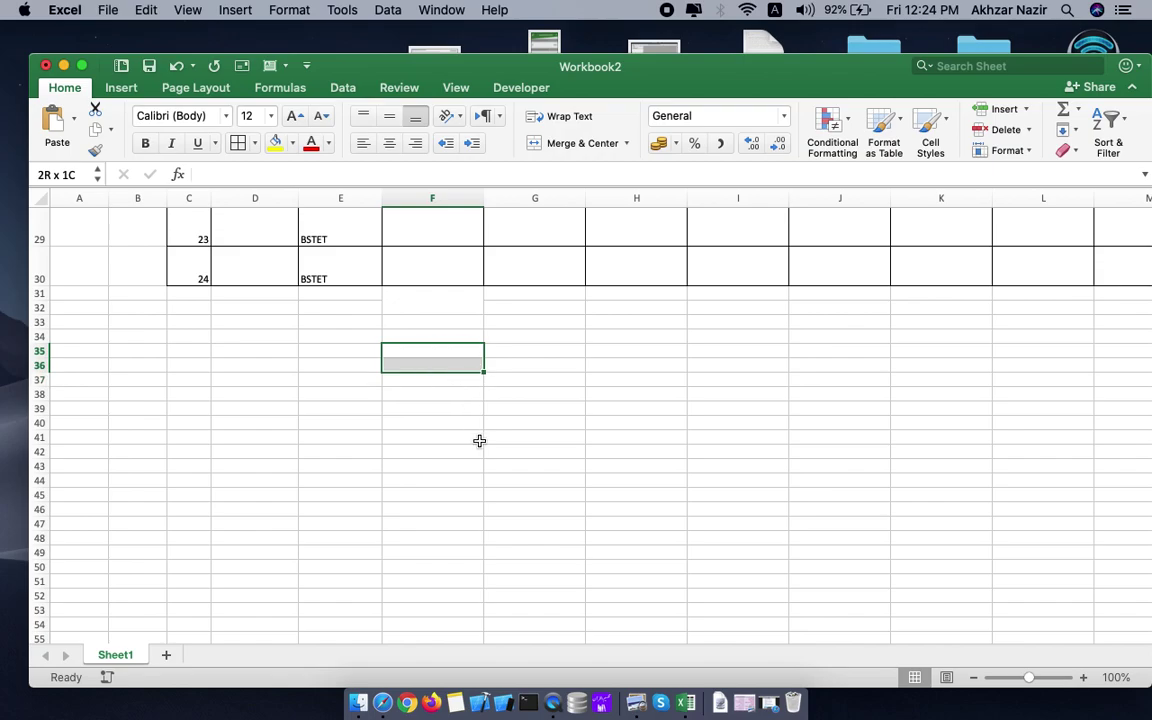
{"action": "scroll", "coordinate": [479, 441], "scroll_direction": "up", "scroll_amount": 10}
{"action": "scroll", "coordinate": [479, 441], "scroll_direction": "up", "scroll_amount": 5}
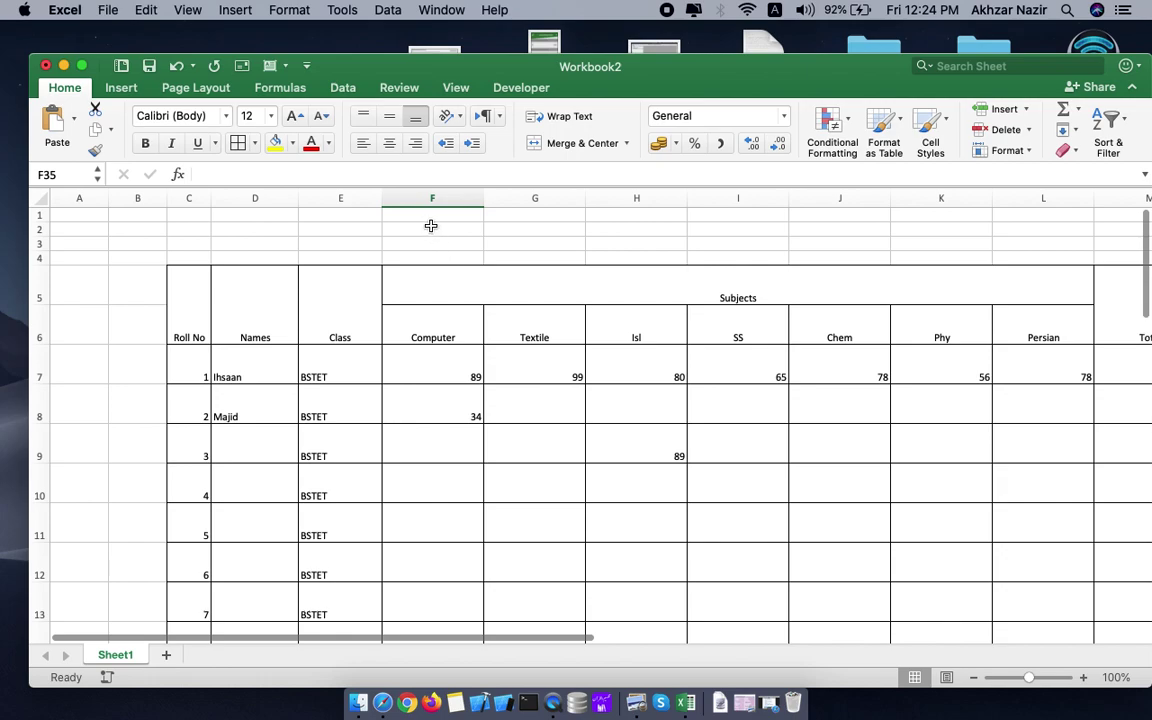
Step: Merge and center F2:J3 with the title 'Class BSTET 6th', then start Save As
{"action": "left_click_drag", "start_coordinate": [430, 228], "coordinate": [810, 240]}
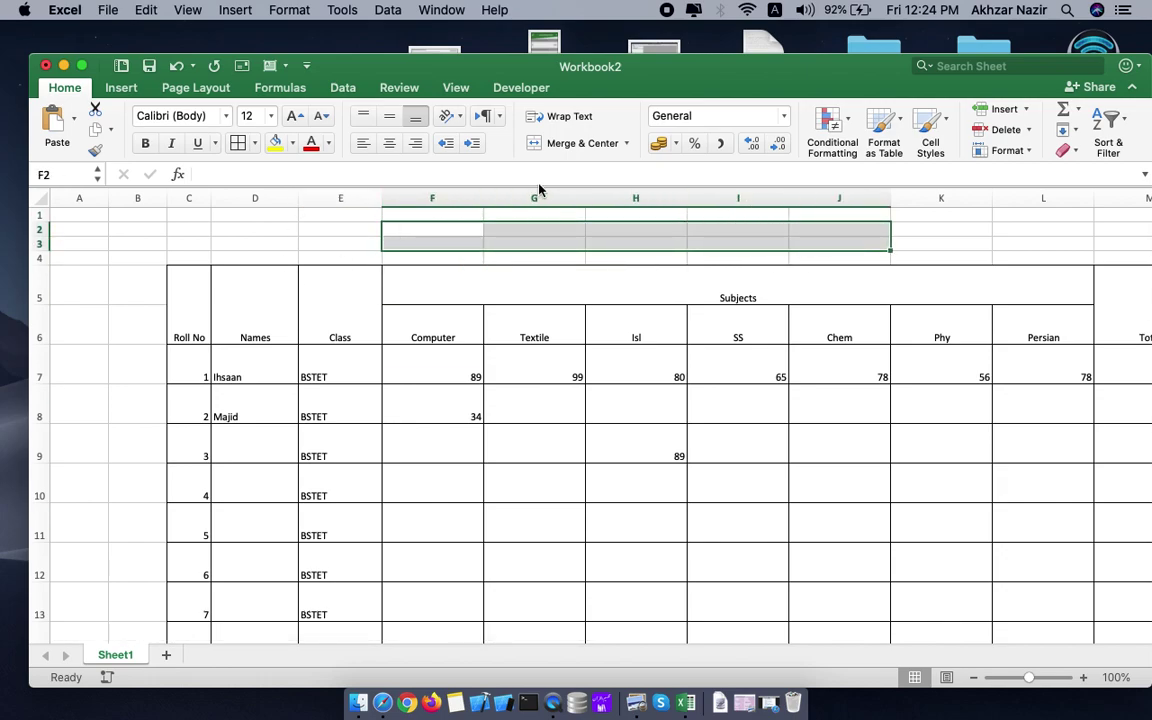
{"action": "left_click", "coordinate": [570, 143]}
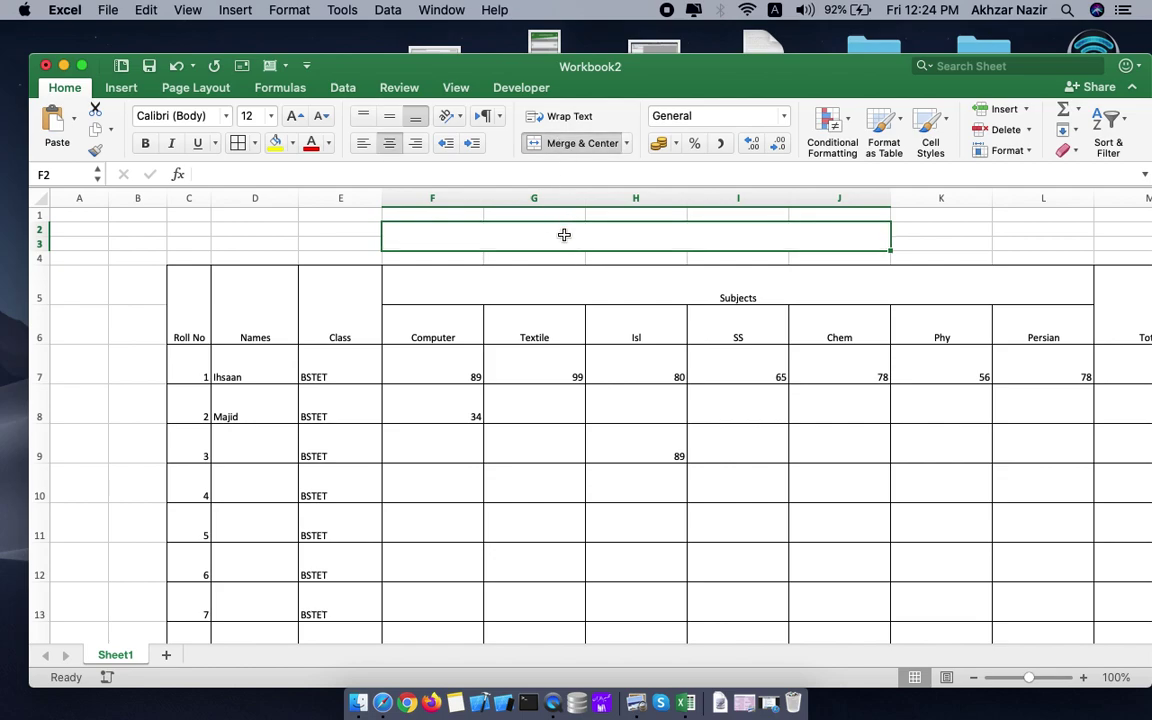
{"action": "type", "text": "Class "}
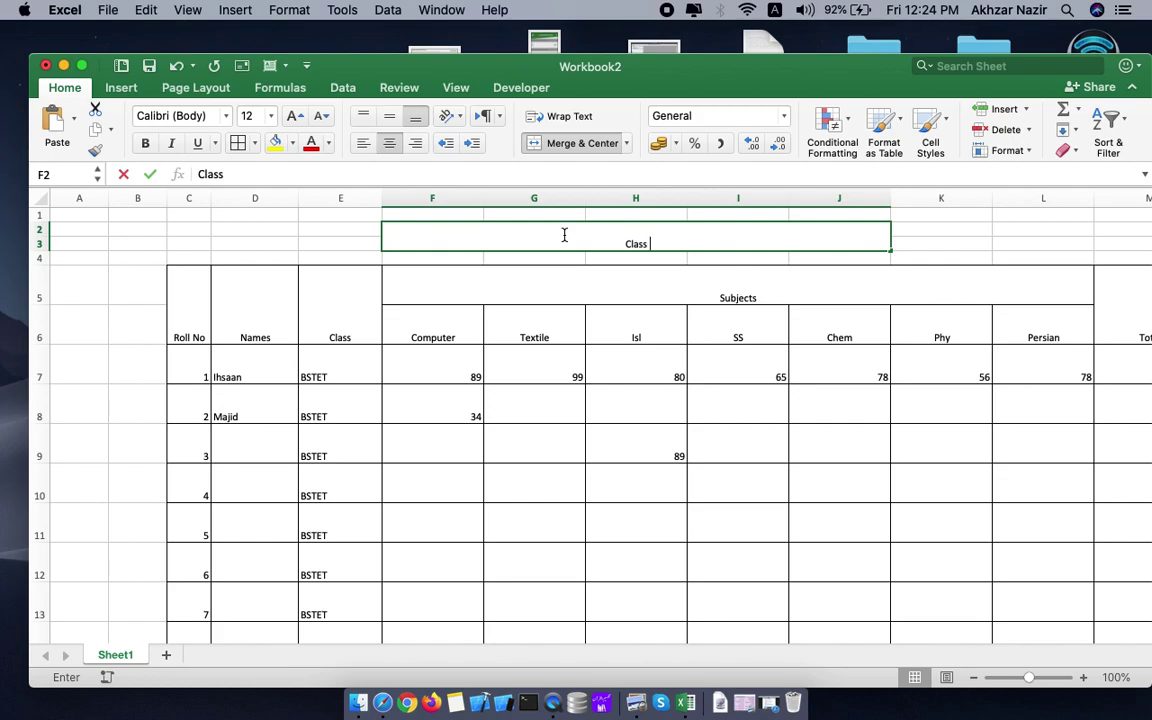
{"action": "type", "text": "BSTET "}
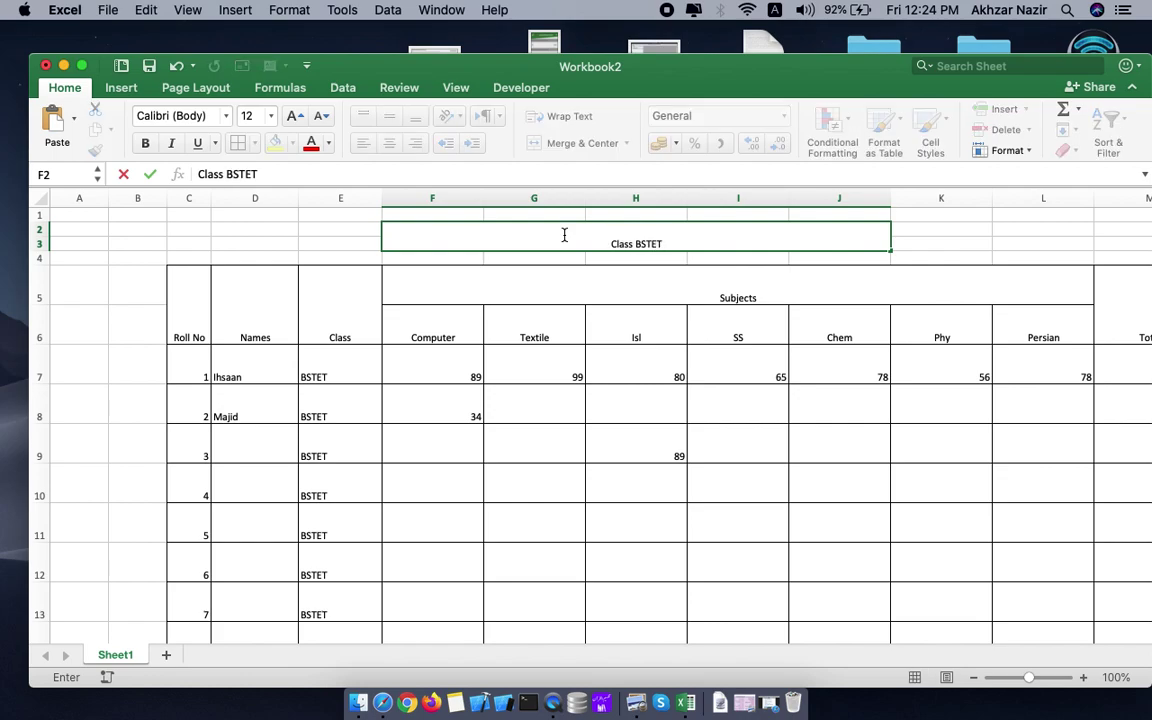
{"action": "type", "text": "6th"}
{"action": "key", "text": "super+s"}
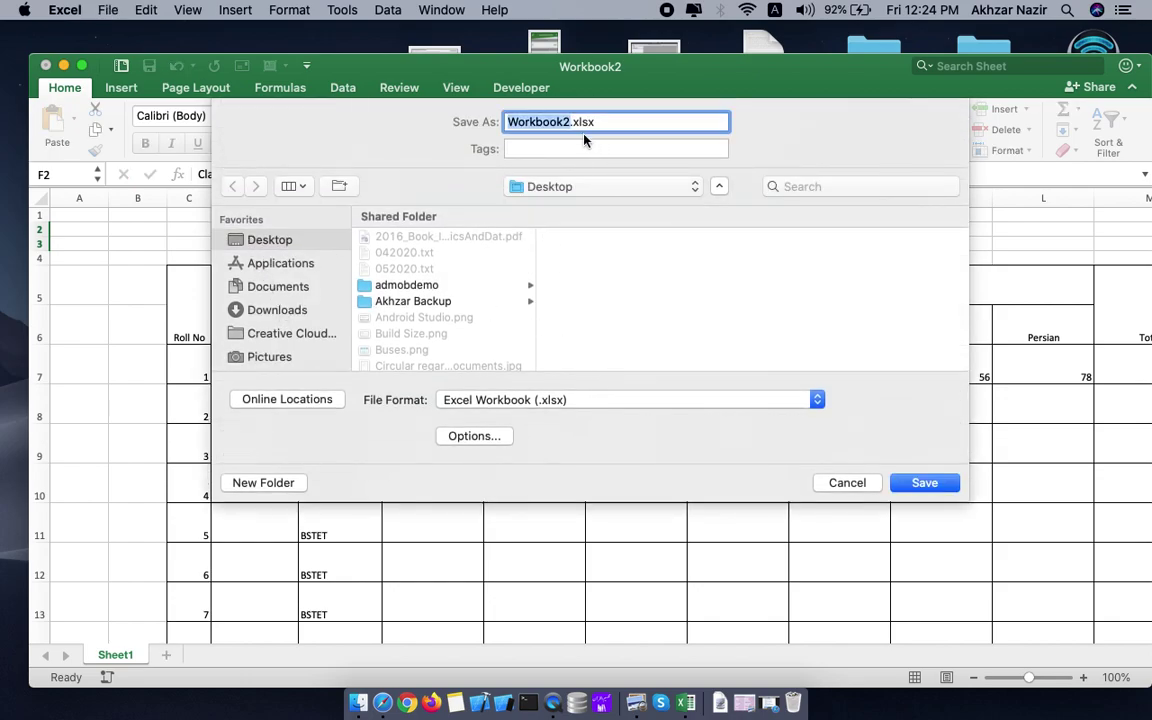
Step: Name the workbook 'Final' and save it to the Desktop as Final.xlsx
{"action": "type", "text": "Final"}
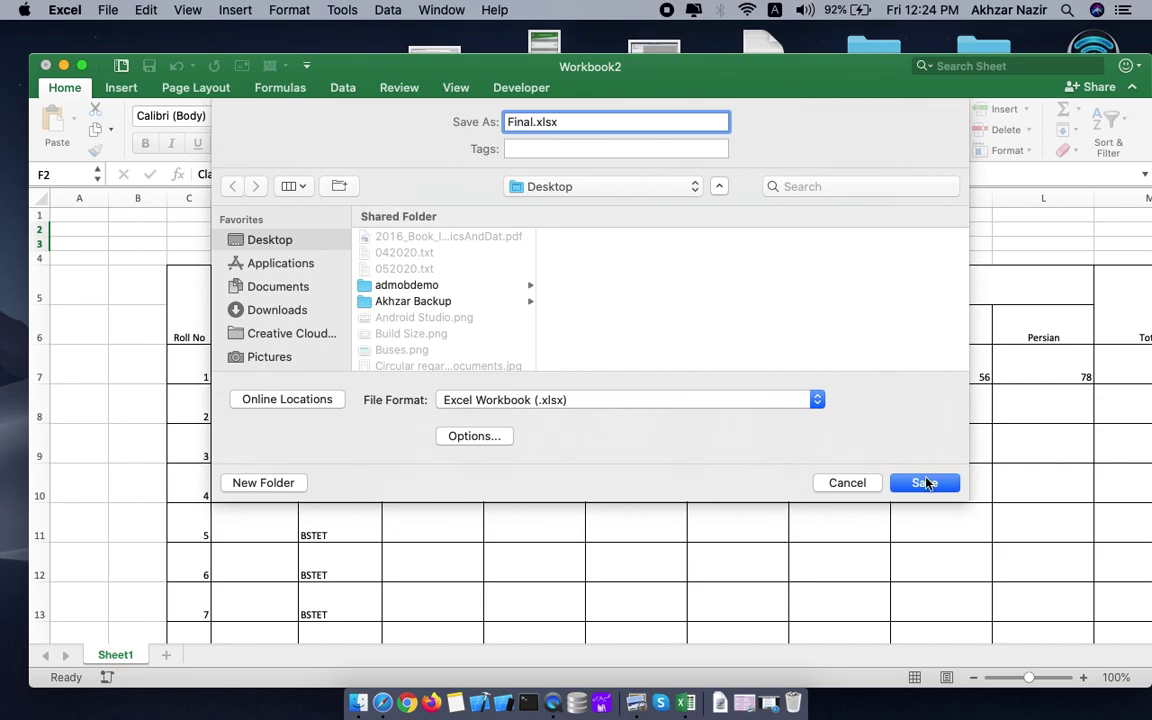
{"action": "left_click", "coordinate": [926, 483]}
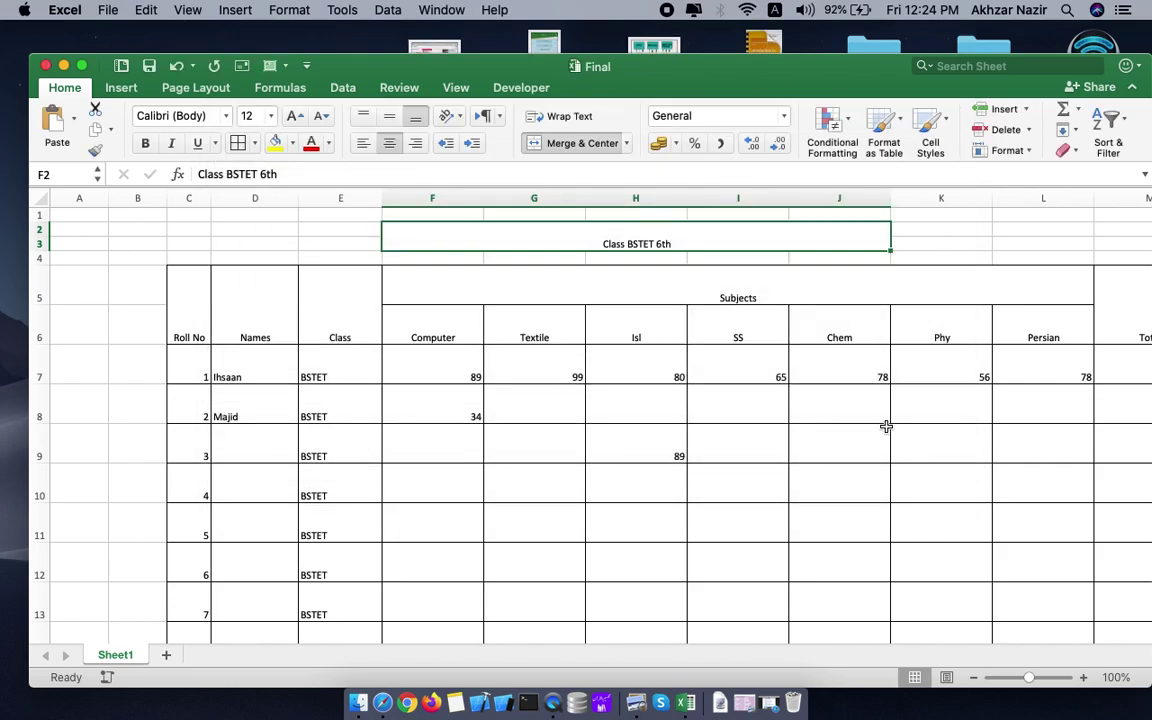
Step: Make the 'Class BSTET 6th' title in F2:J3 20-point bold
{"action": "left_click", "coordinate": [270, 116]}
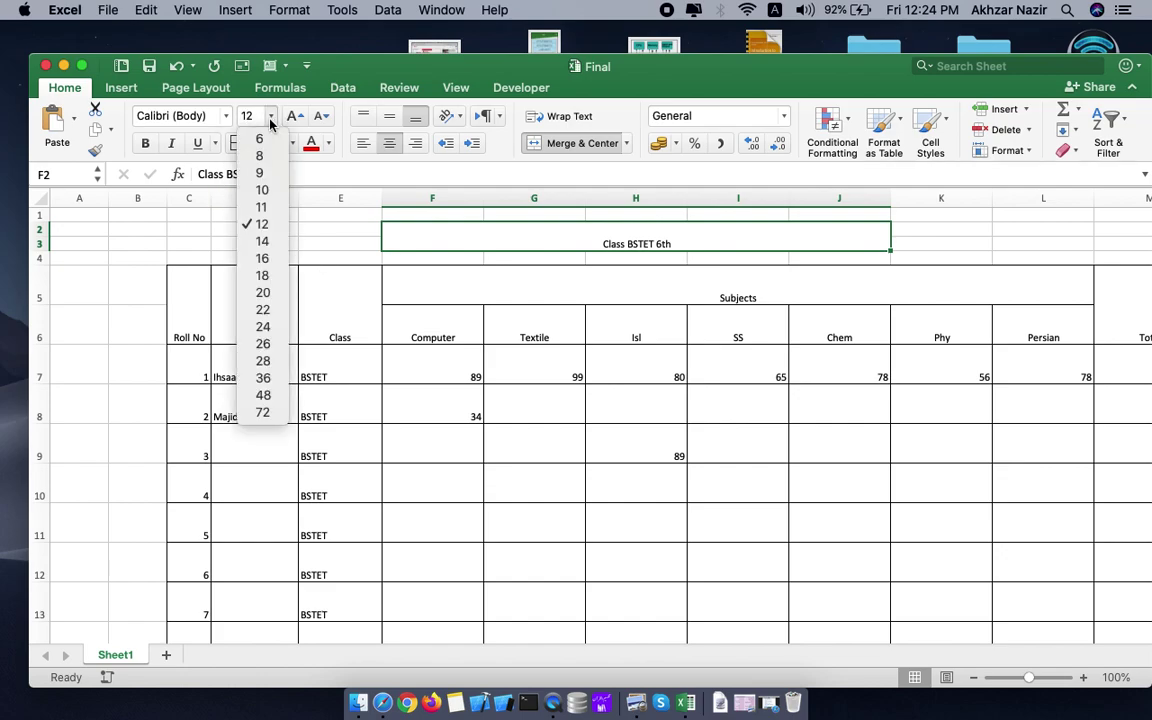
{"action": "left_click", "coordinate": [272, 291]}
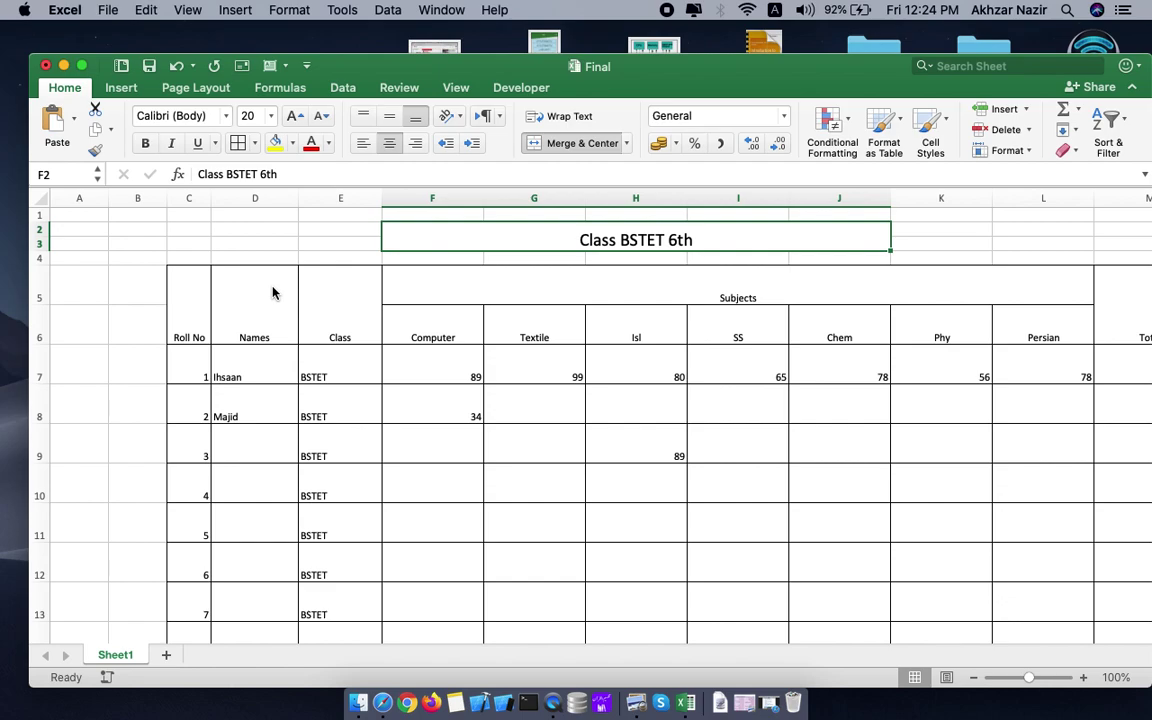
{"action": "key", "text": "super+b"}
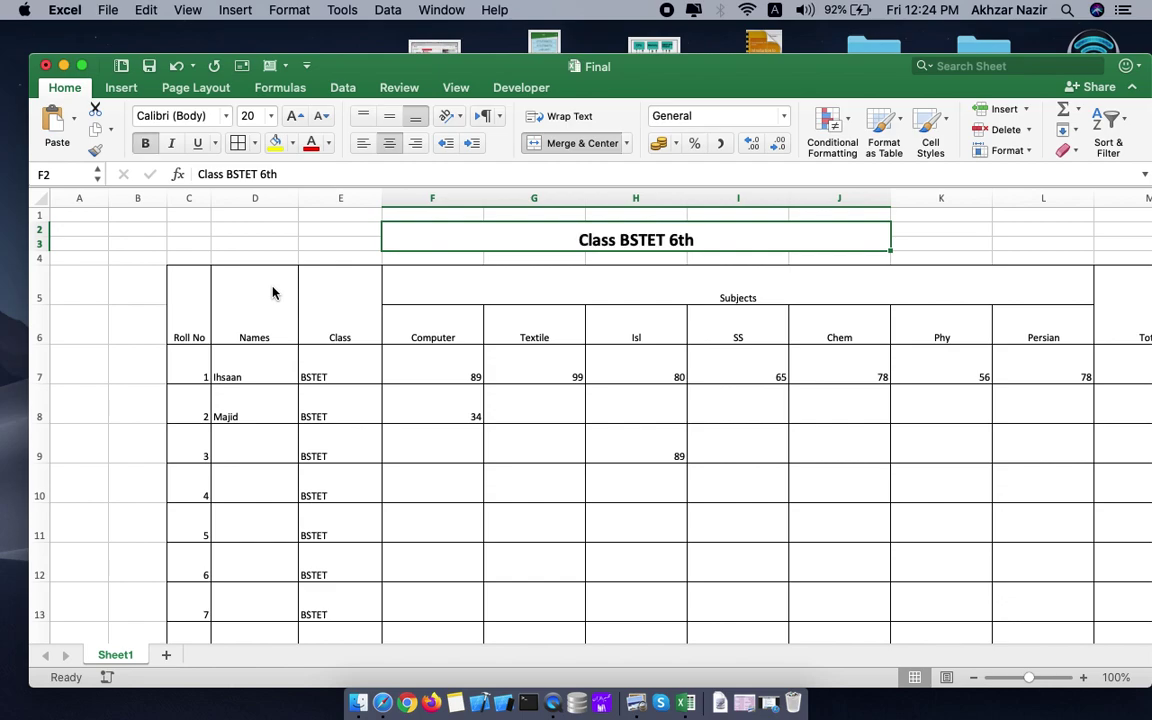
{"action": "scroll", "coordinate": [355, 465], "scroll_direction": "down", "scroll_amount": 2}
{"action": "scroll", "coordinate": [344, 455], "scroll_direction": "up", "scroll_amount": 2}
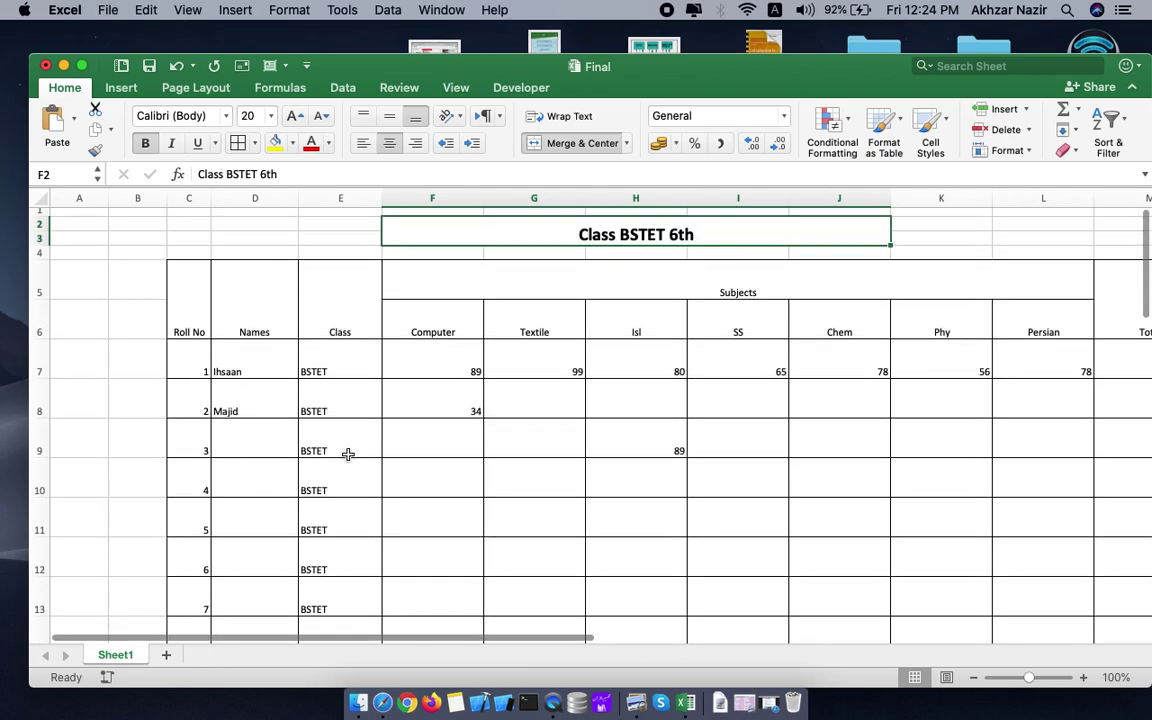
{"action": "left_click", "coordinate": [341, 371]}
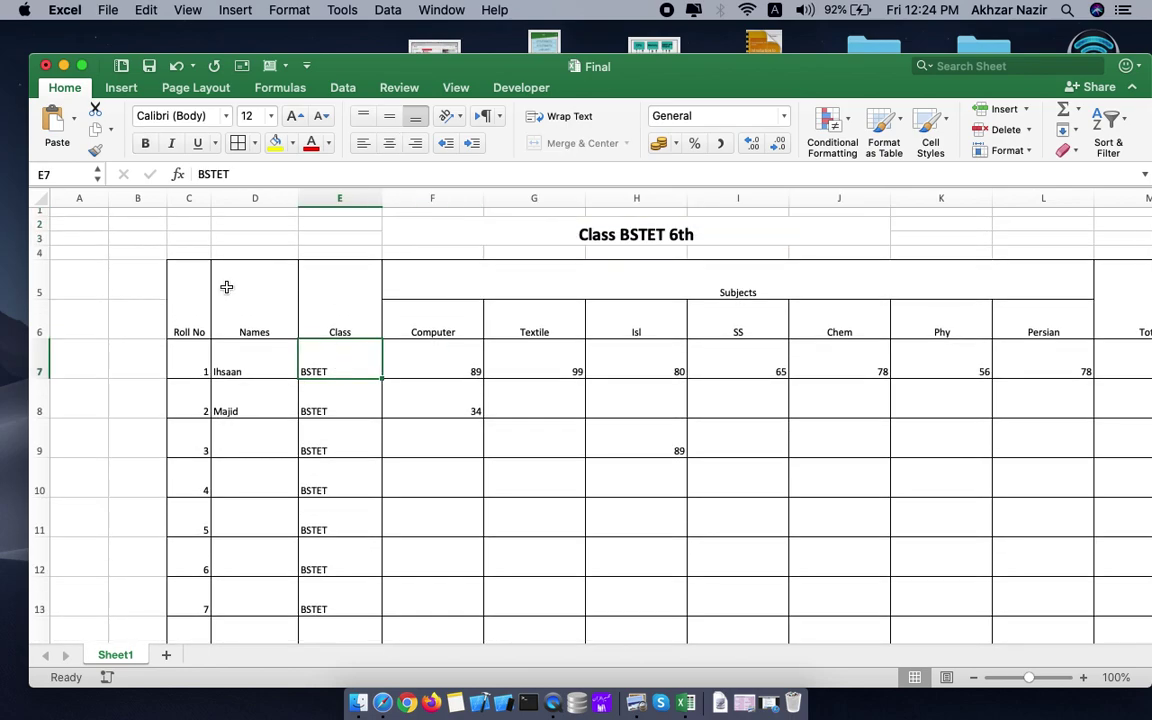
Step: Select the table range from the Roll No header in C5 down to row 30
{"action": "mouse_move", "coordinate": [190, 273]}
{"action": "left_mouse_down"}
{"action": "mouse_move", "coordinate": [909, 539]}
{"action": "mouse_move", "coordinate": [266, 686]}
{"action": "mouse_move", "coordinate": [323, 234]}
{"action": "mouse_move", "coordinate": [326, 292]}
{"action": "left_mouse_up"}
{"action": "scroll", "coordinate": [391, 476], "scroll_direction": "left", "scroll_amount": 10}
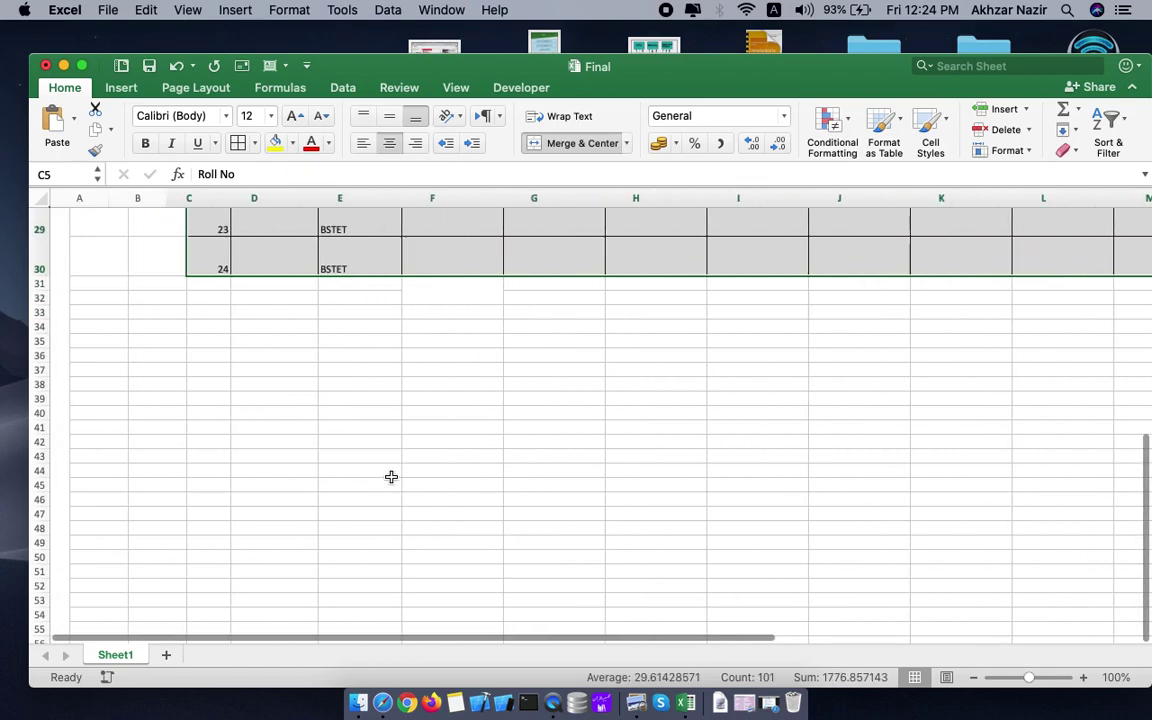
{"action": "scroll", "coordinate": [391, 476], "scroll_direction": "up", "scroll_amount": 5}
{"action": "scroll", "coordinate": [391, 476], "scroll_direction": "up", "scroll_amount": 5}
{"action": "scroll", "coordinate": [391, 476], "scroll_direction": "up", "scroll_amount": 5}
{"action": "scroll", "coordinate": [391, 476], "scroll_direction": "right", "scroll_amount": 2}
{"action": "scroll", "coordinate": [391, 476], "scroll_direction": "down", "scroll_amount": 2}
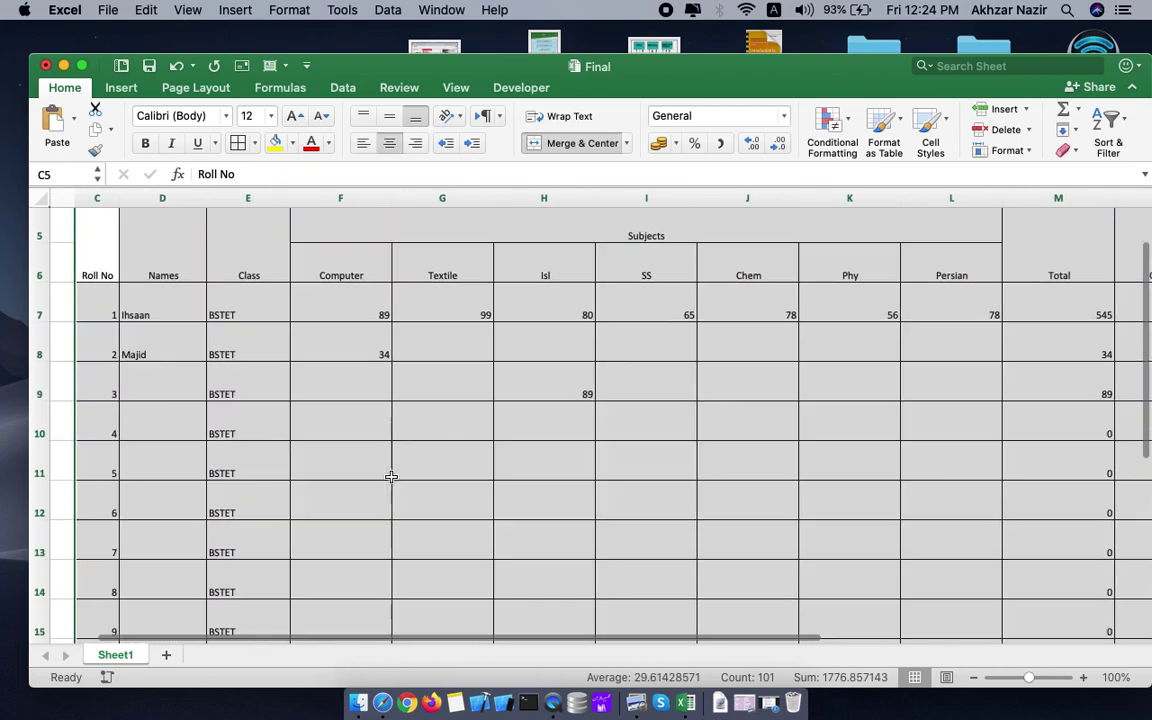
{"action": "scroll", "coordinate": [391, 476], "scroll_direction": "left", "scroll_amount": 2}
{"action": "scroll", "coordinate": [391, 476], "scroll_direction": "down", "scroll_amount": 1}
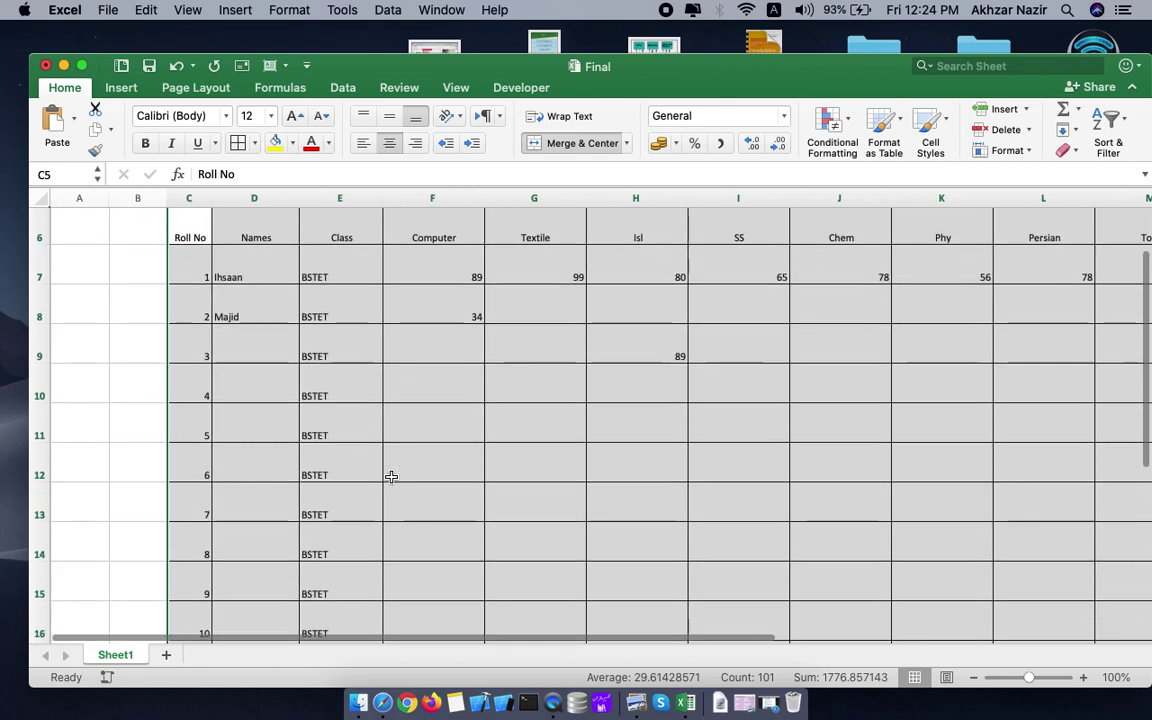
Step: Set the marks table cells to Left (Indent) horizontal and Center vertical alignment via Format Cells
{"action": "right_click", "coordinate": [323, 350]}
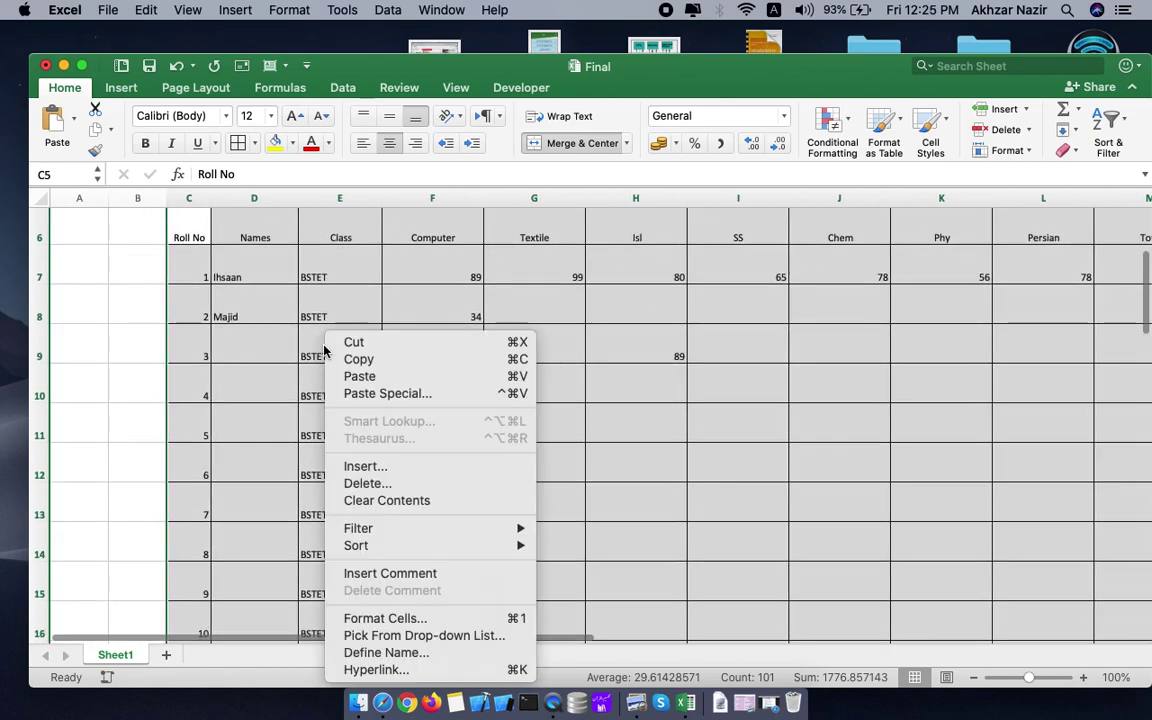
{"action": "left_click", "coordinate": [432, 620]}
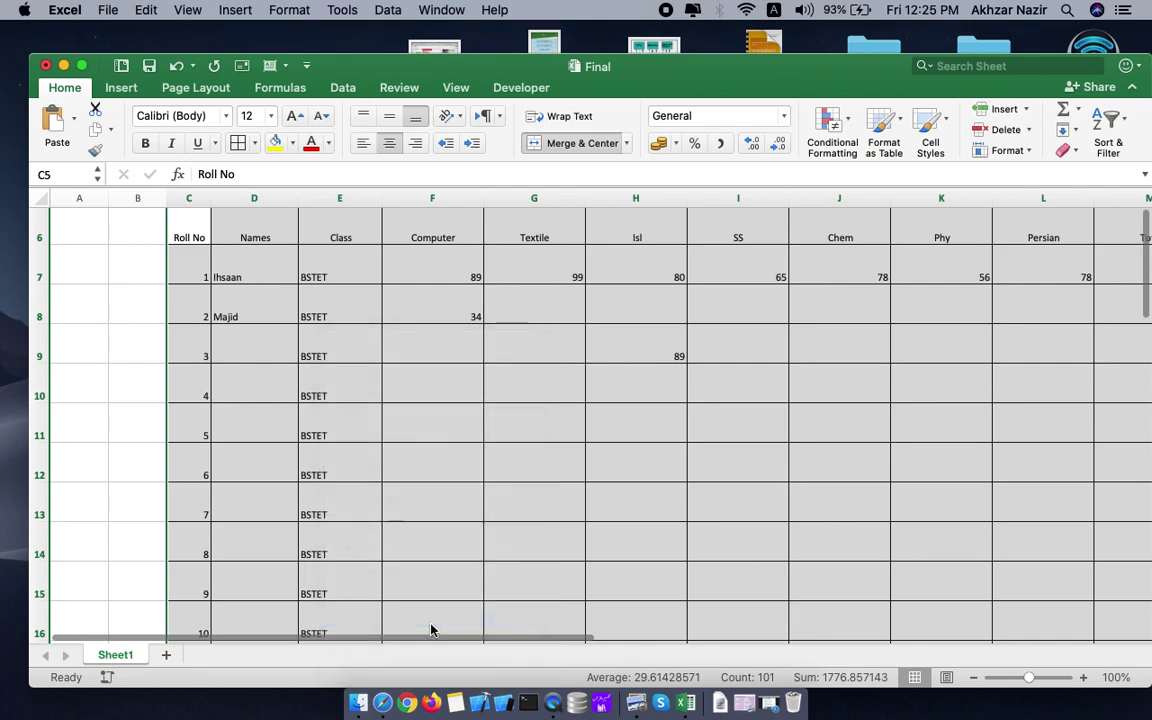
{"action": "left_click", "coordinate": [353, 232]}
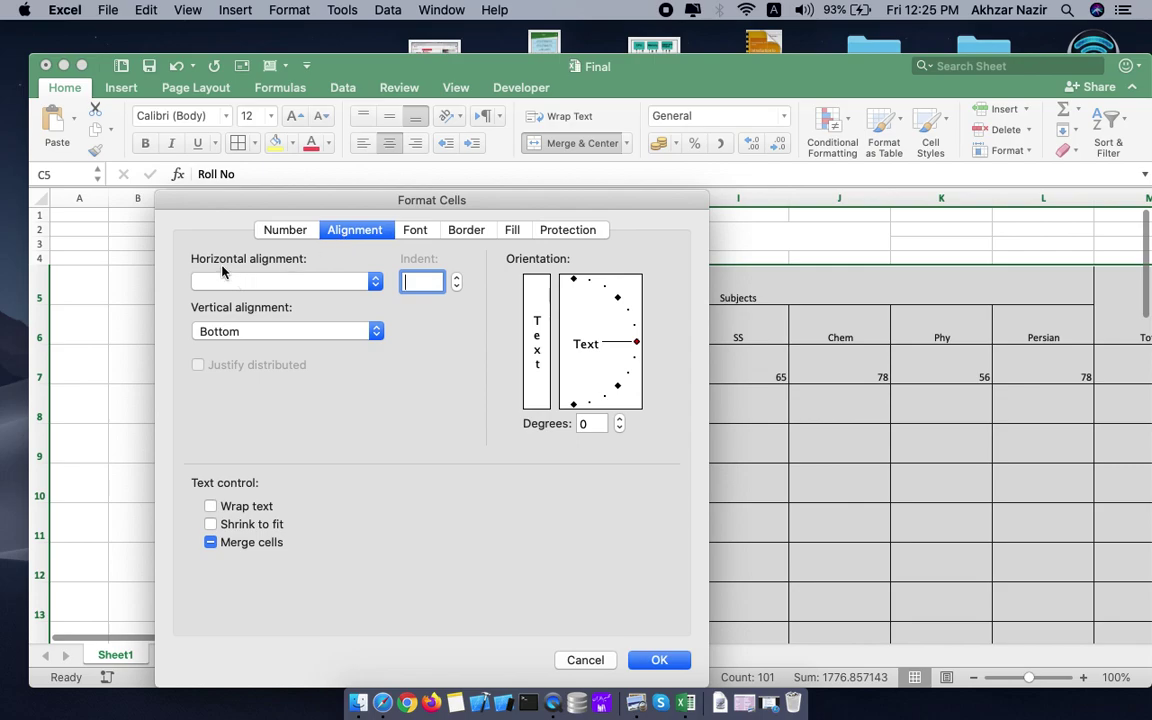
{"action": "left_click", "coordinate": [375, 284]}
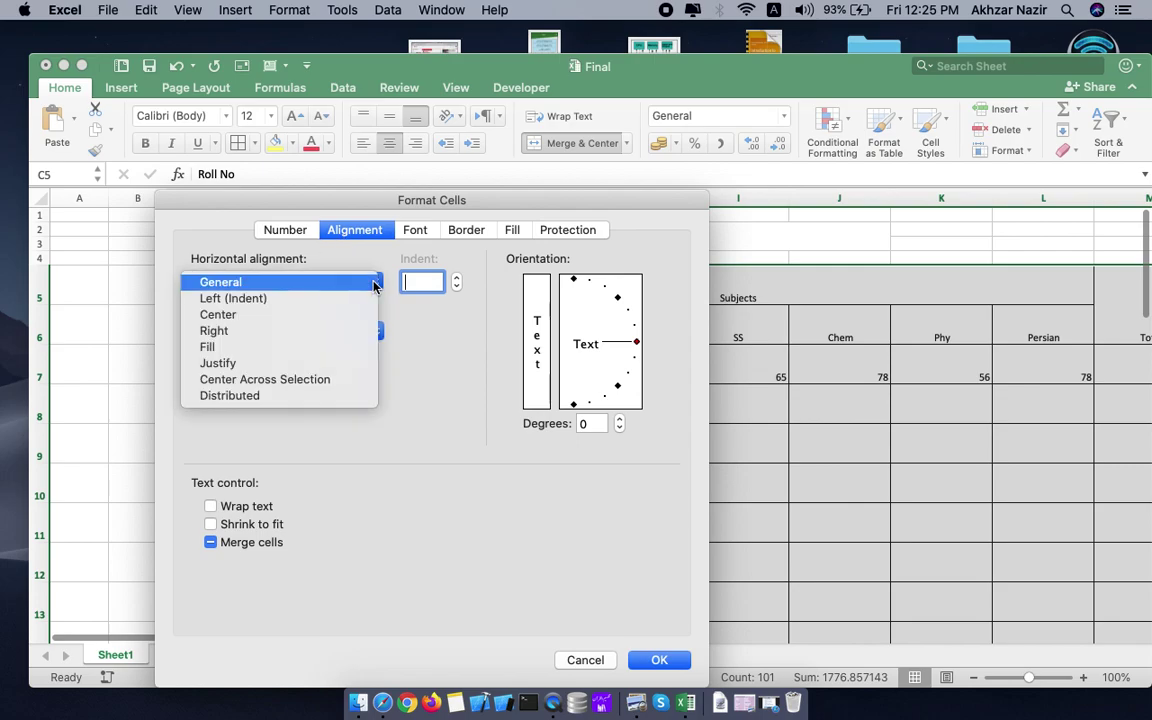
{"action": "left_click", "coordinate": [323, 301]}
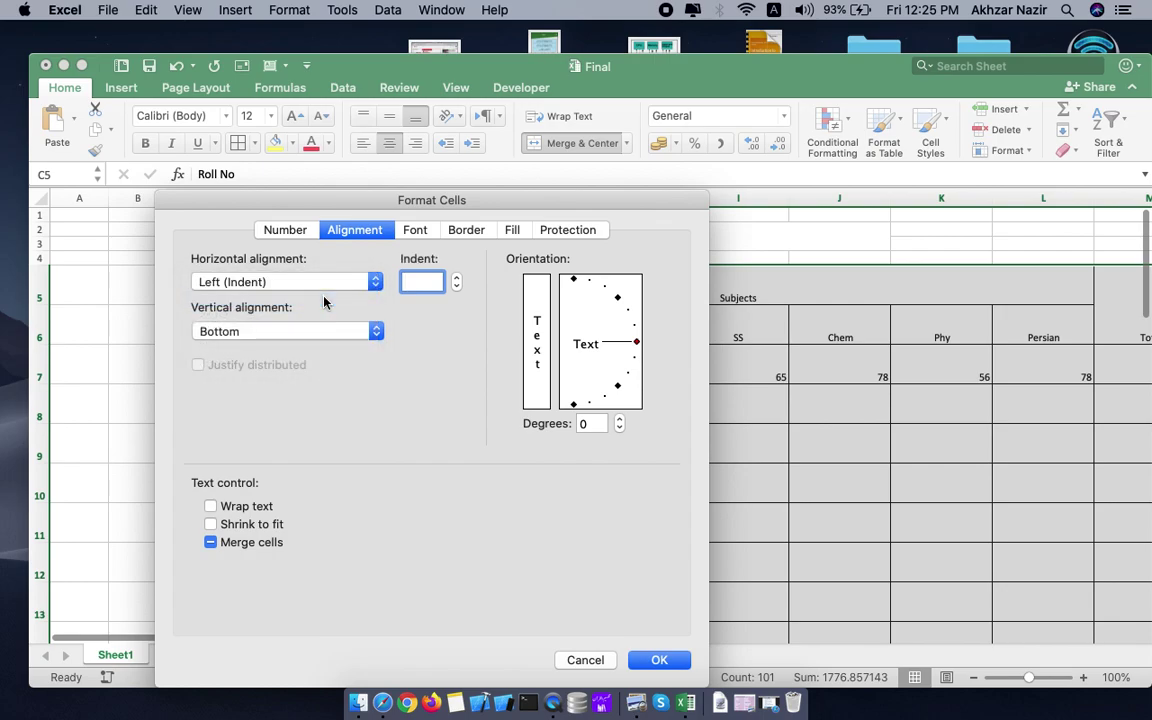
{"action": "left_click", "coordinate": [368, 334]}
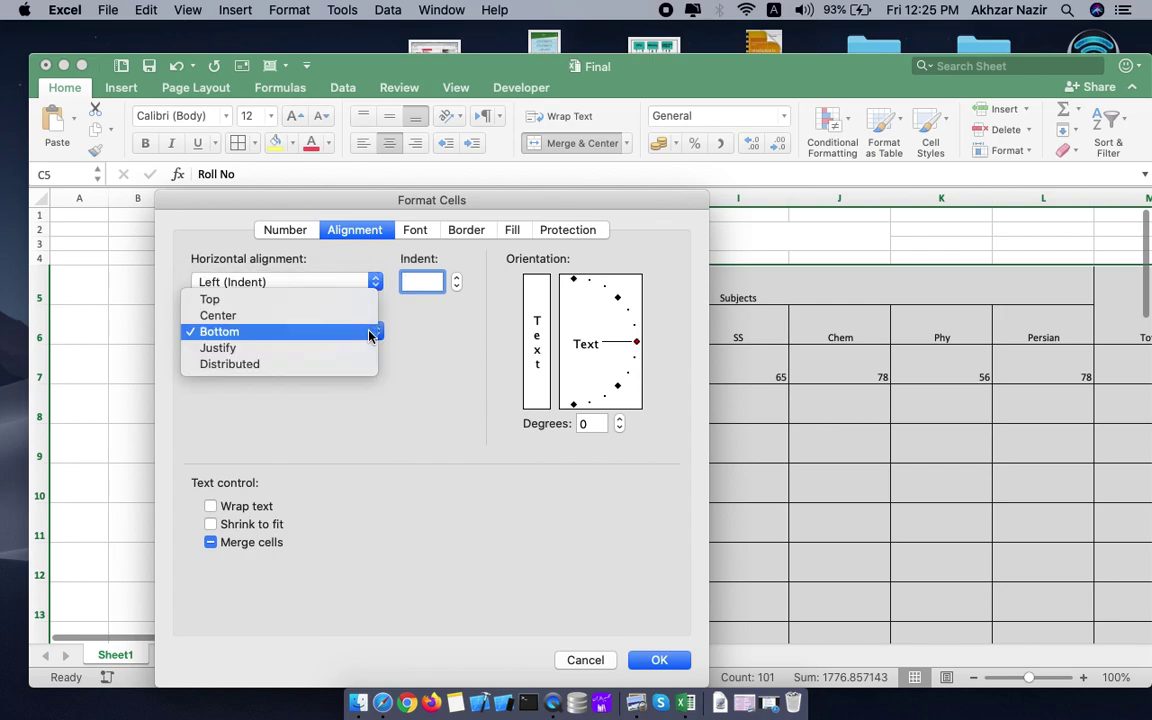
{"action": "left_click", "coordinate": [302, 316]}
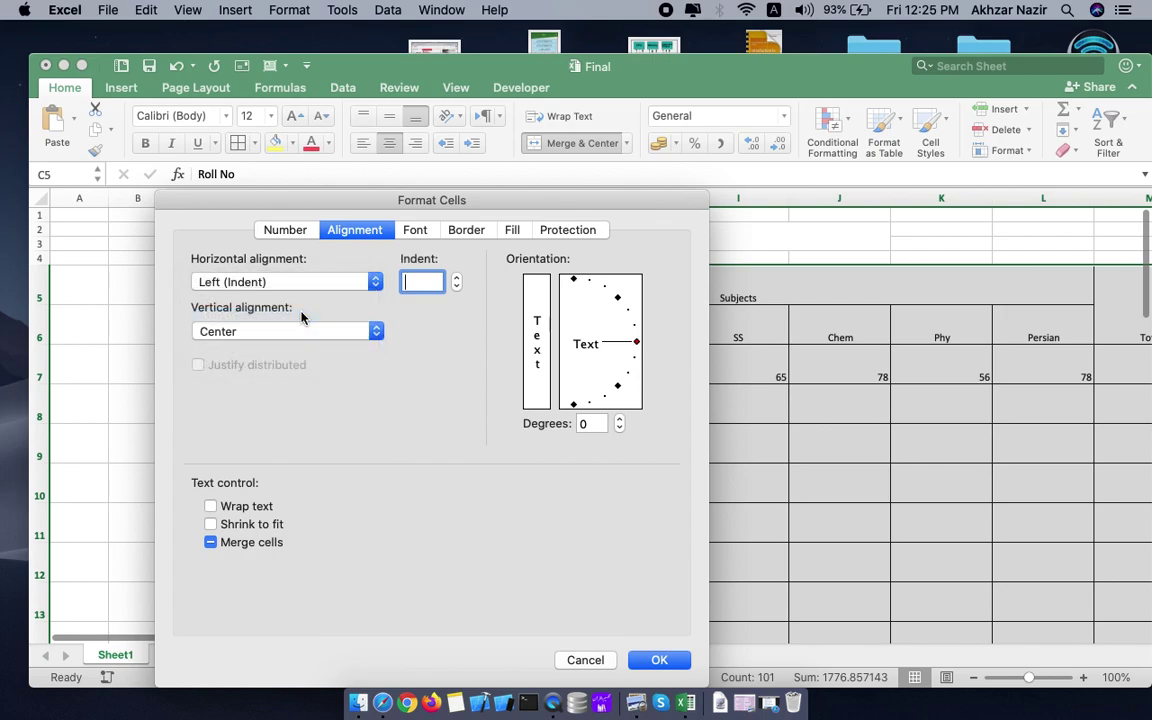
{"action": "left_click", "coordinate": [660, 659]}
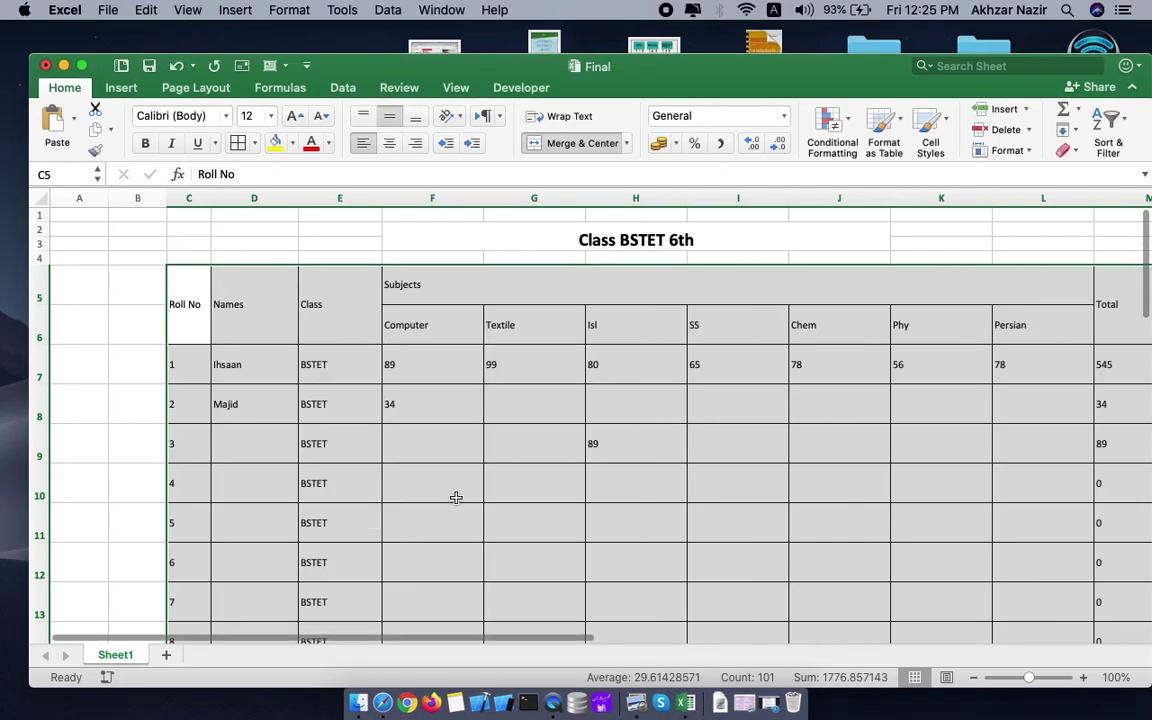
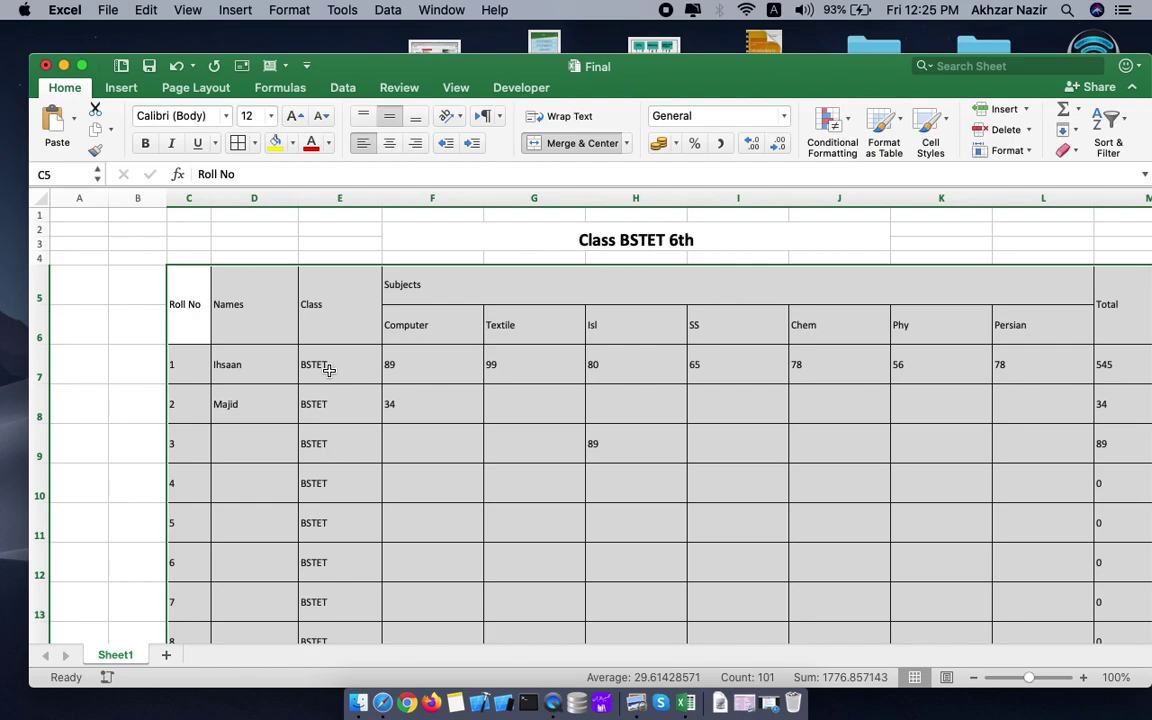
Step: Set Horizontal alignment to Center in Format Cells for the whole marks table
{"action": "right_click", "coordinate": [328, 370]}
{"action": "left_click", "coordinate": [416, 620]}
{"action": "left_click", "coordinate": [363, 282]}
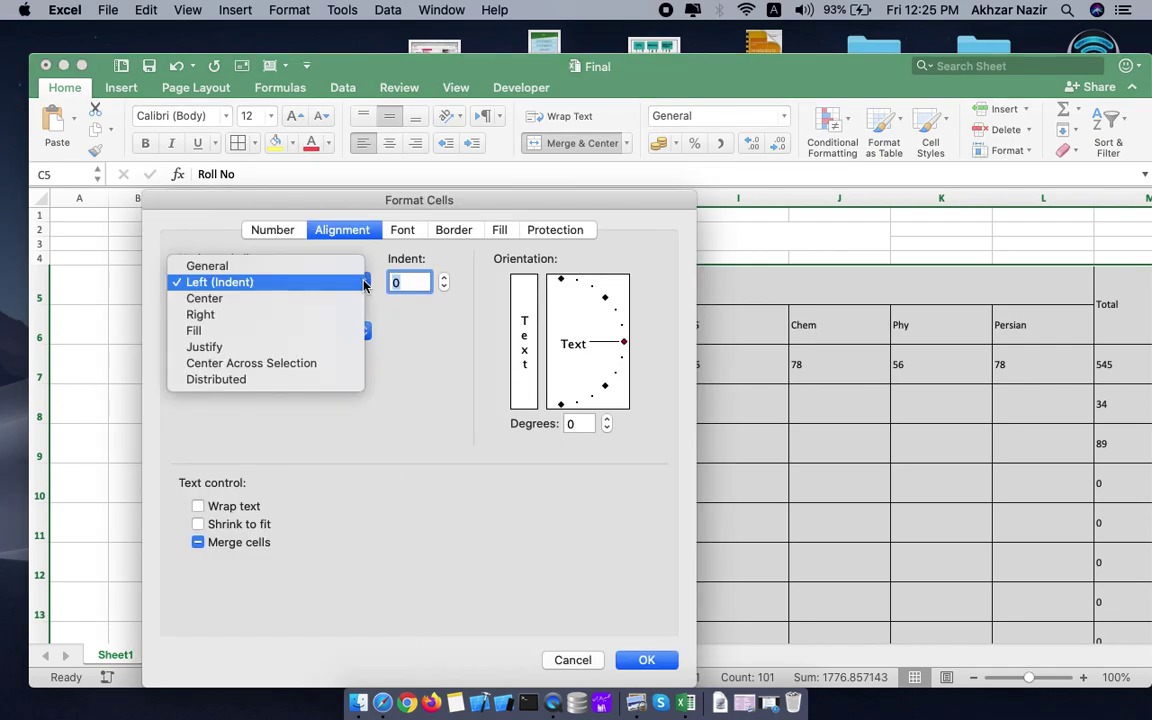
{"action": "left_click", "coordinate": [206, 298]}
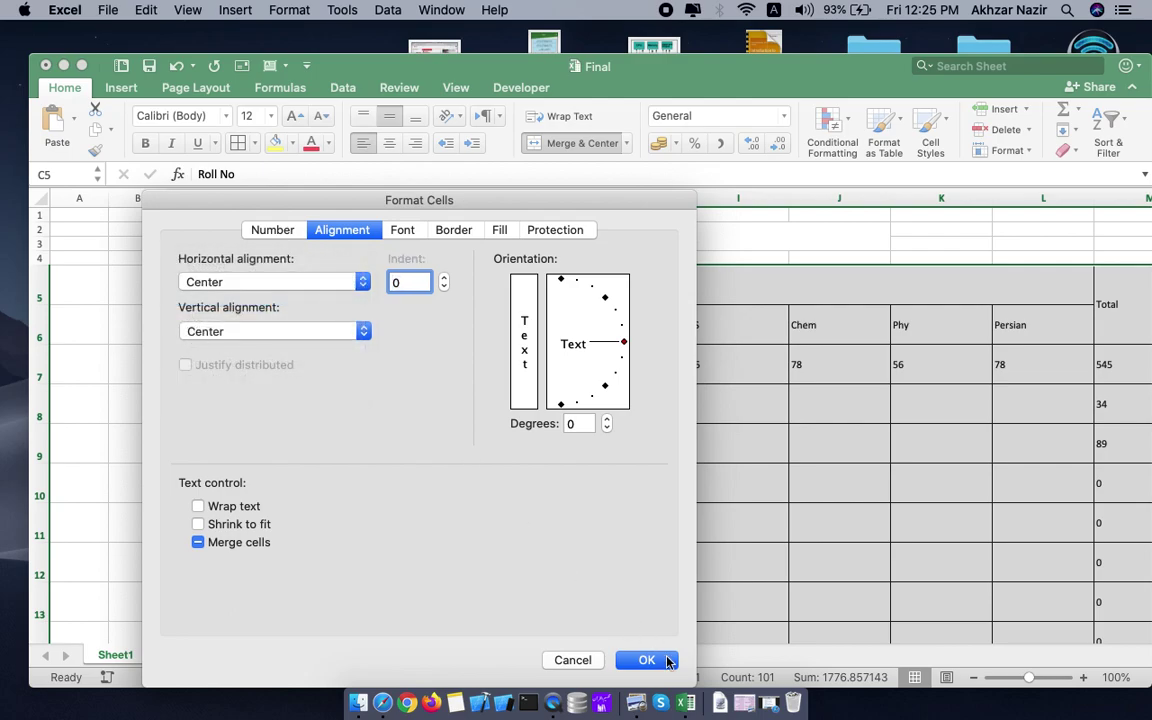
{"action": "left_click", "coordinate": [647, 660]}
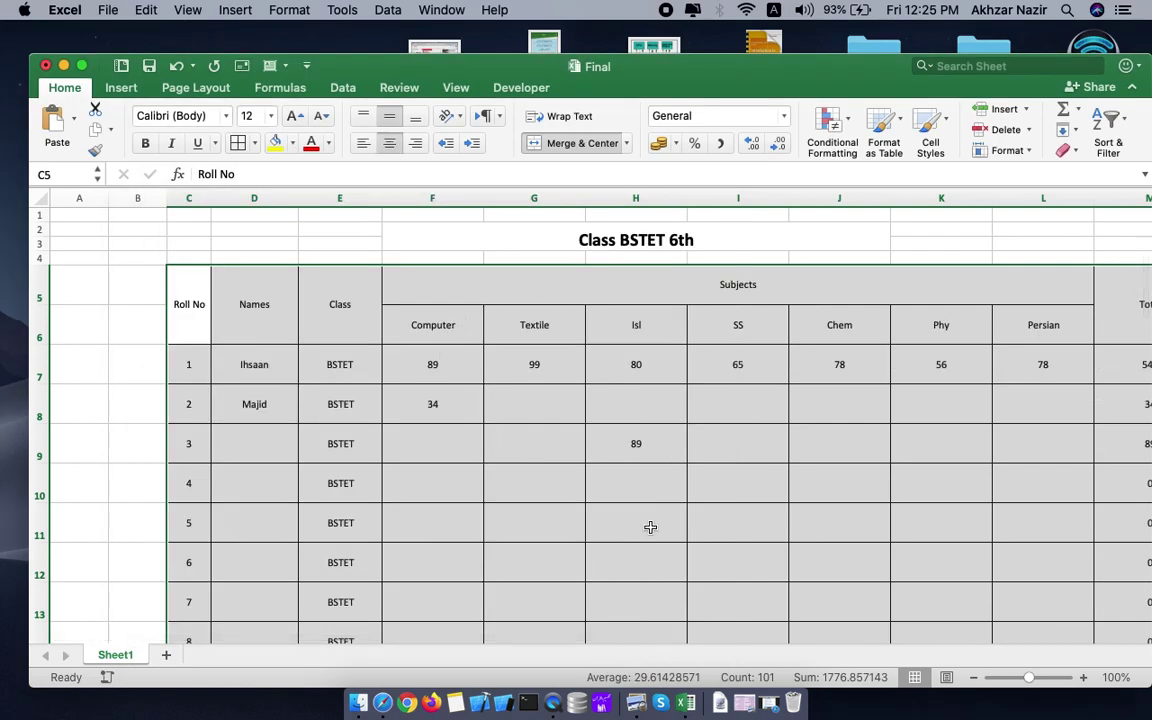
{"action": "scroll", "coordinate": [563, 522], "scroll_direction": "down", "scroll_amount": 5}
{"action": "scroll", "coordinate": [563, 522], "scroll_direction": "down", "scroll_amount": 4}
{"action": "scroll", "coordinate": [564, 520], "scroll_direction": "up", "scroll_amount": 5}
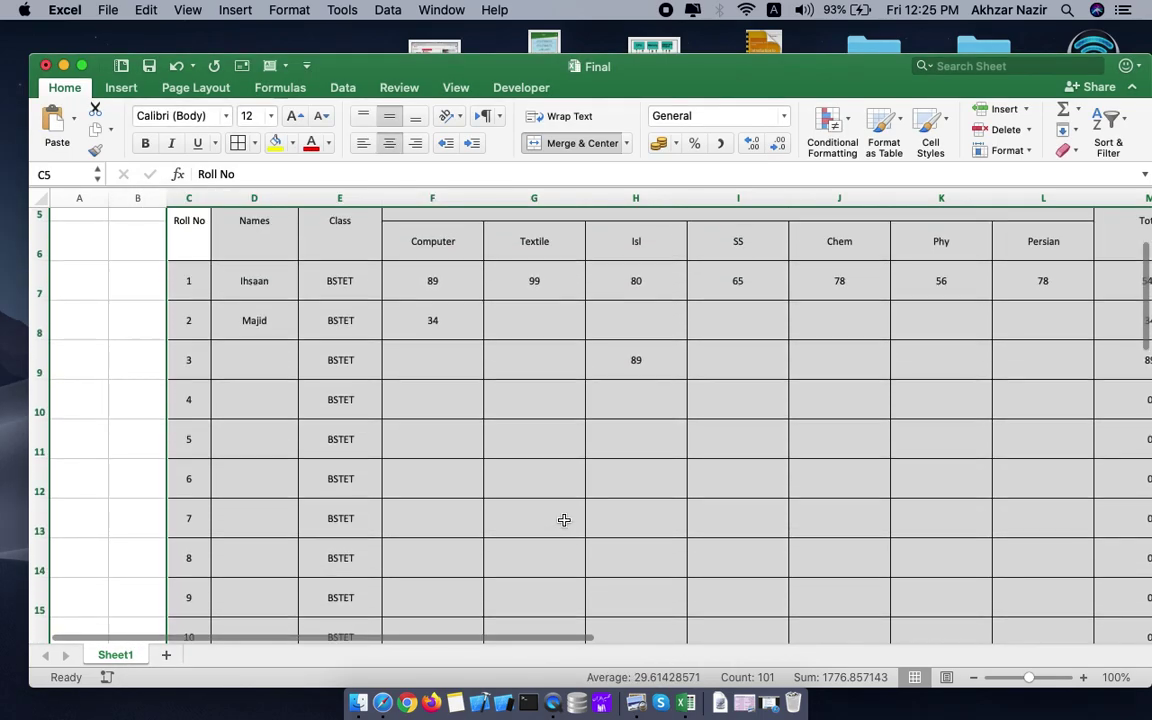
Step: Turn on Wrap text for the marks table through Format Cells
{"action": "right_click", "coordinate": [414, 318]}
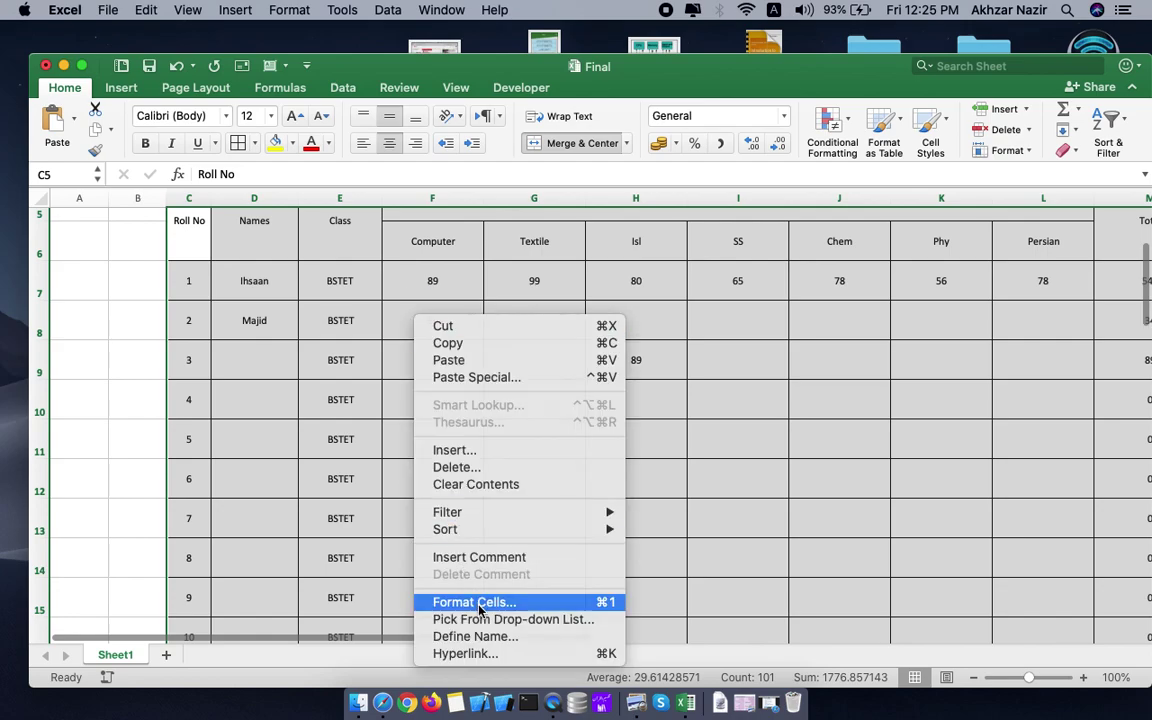
{"action": "left_click", "coordinate": [476, 601]}
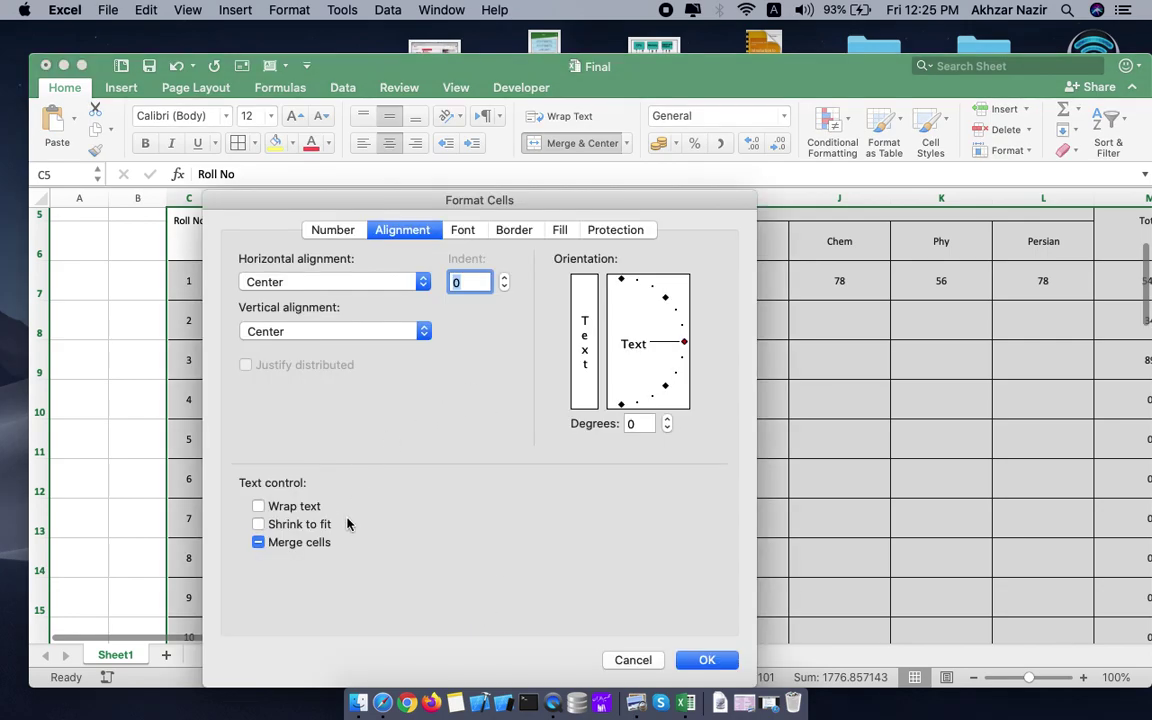
{"action": "left_click", "coordinate": [273, 507]}
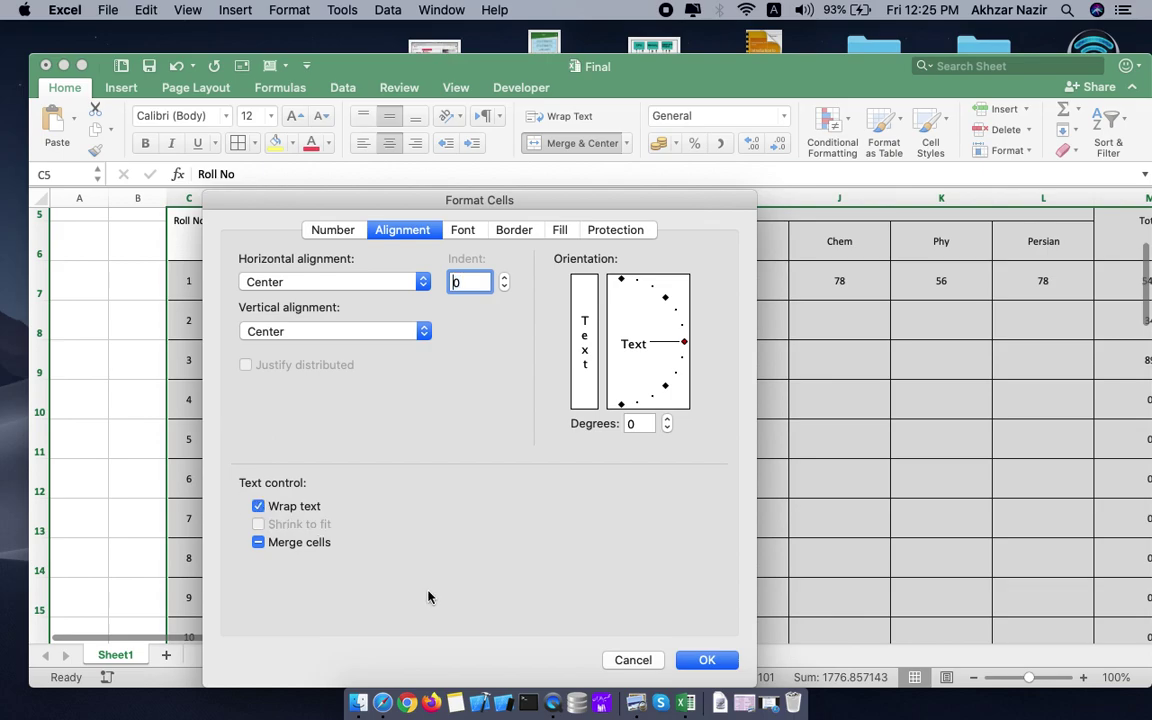
{"action": "left_click", "coordinate": [709, 661]}
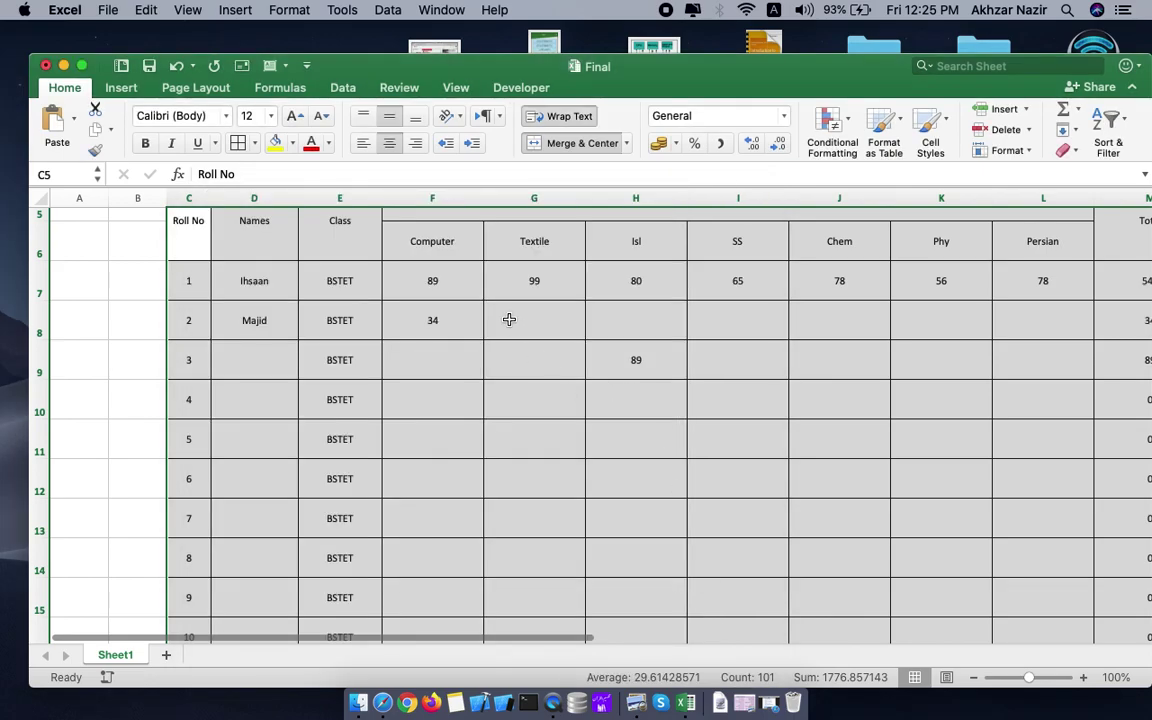
Step: Append 'is student of class BSTET 6th' to the student's name in D8
{"action": "double_click", "coordinate": [268, 318]}
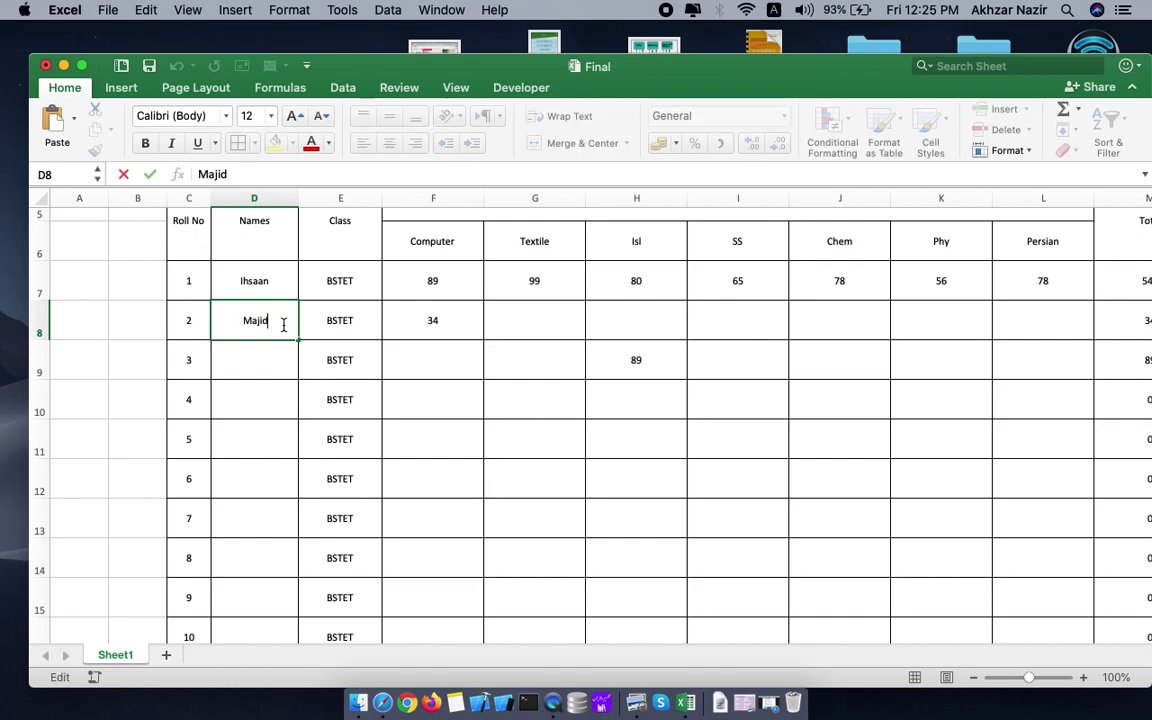
{"action": "type", "text": " is student"}
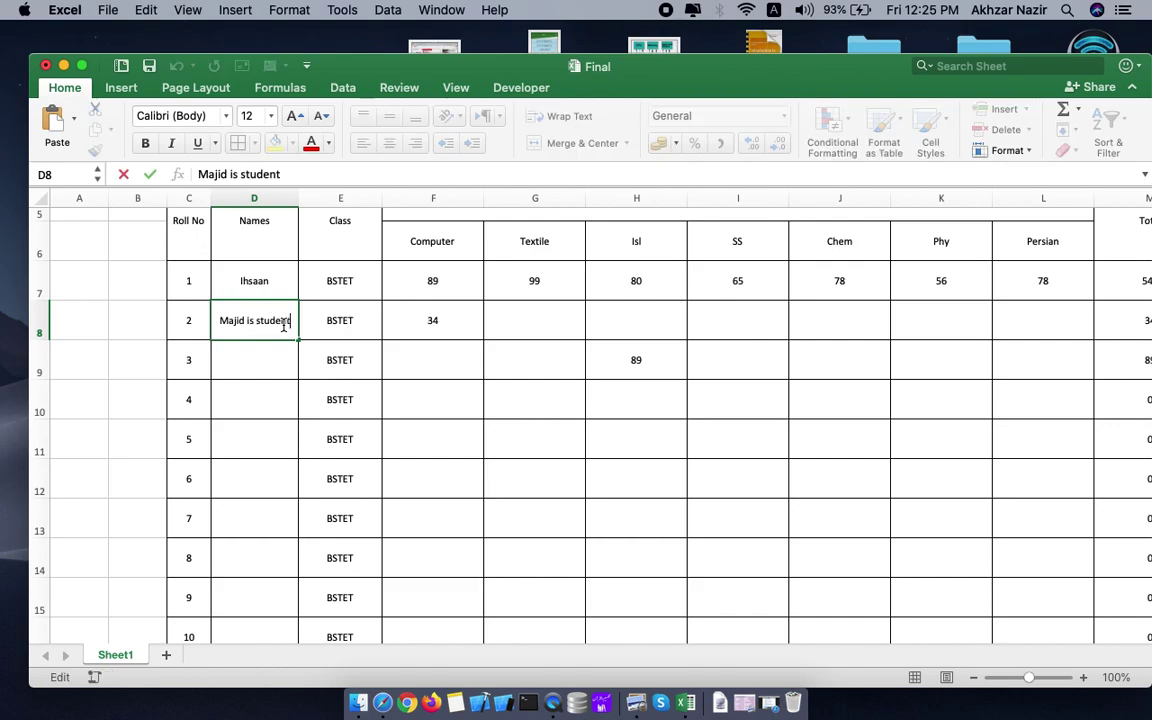
{"action": "type", "text": " of class"}
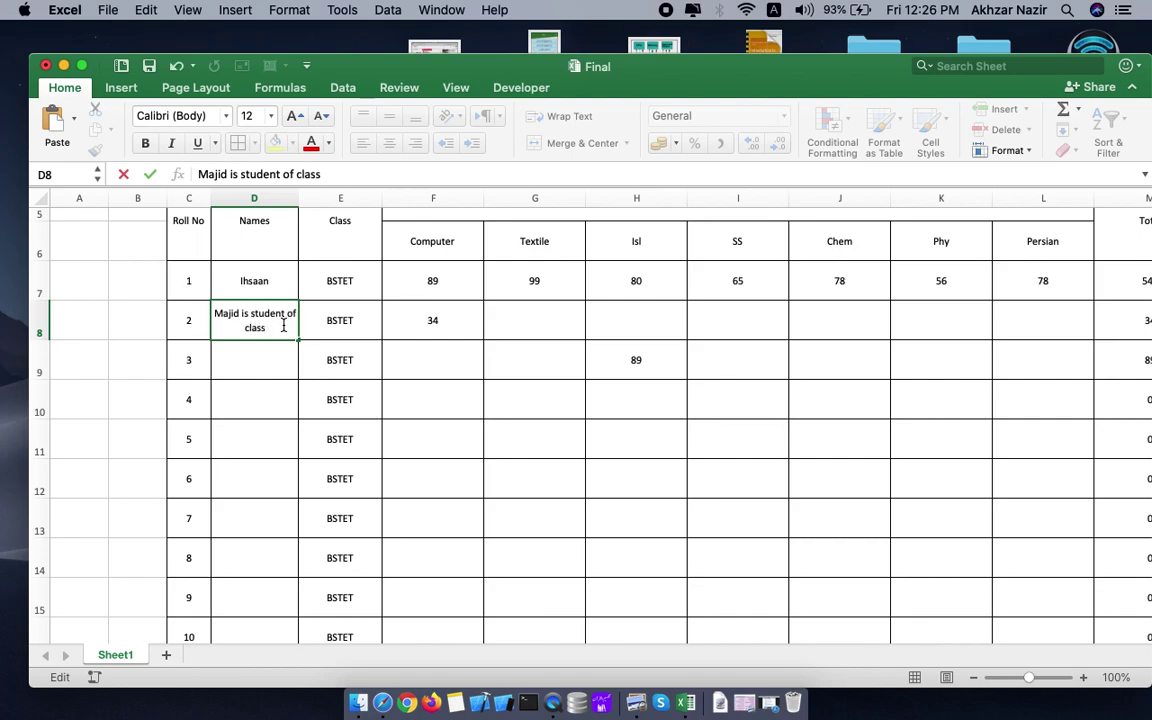
{"action": "type", "text": " BSTET"}
{"action": "type", "text": " 6th"}
{"action": "key", "text": "Return"}
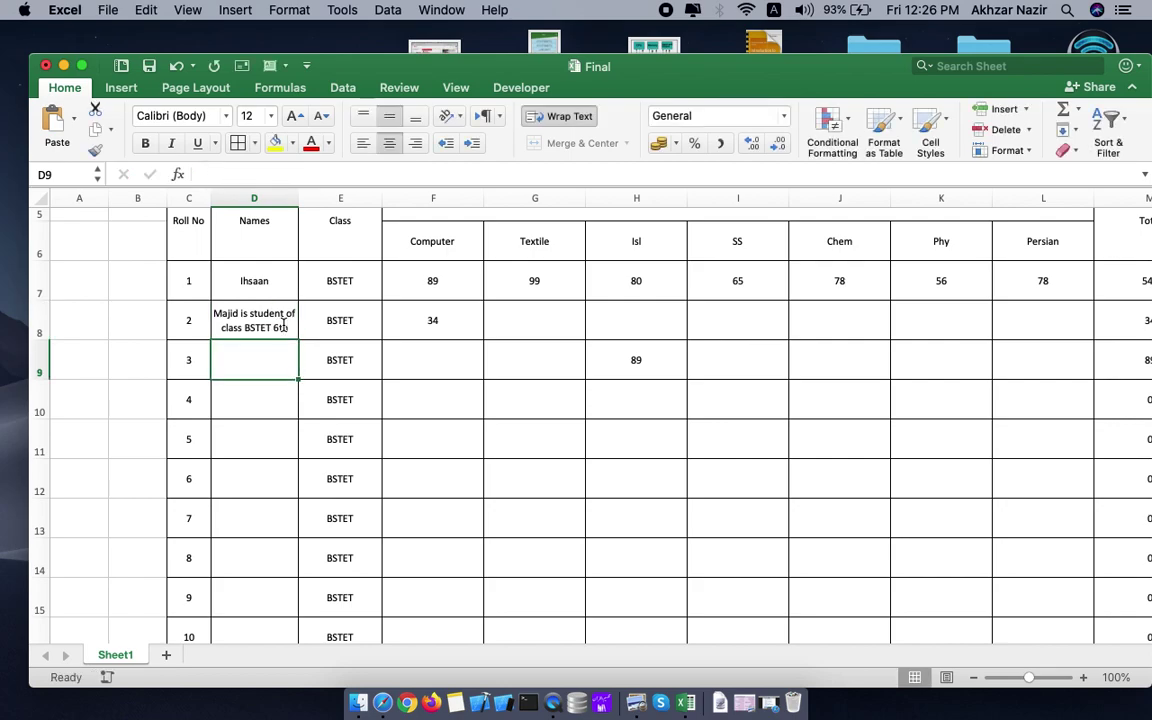
{"action": "scroll", "coordinate": [458, 478], "scroll_direction": "up", "scroll_amount": 3}
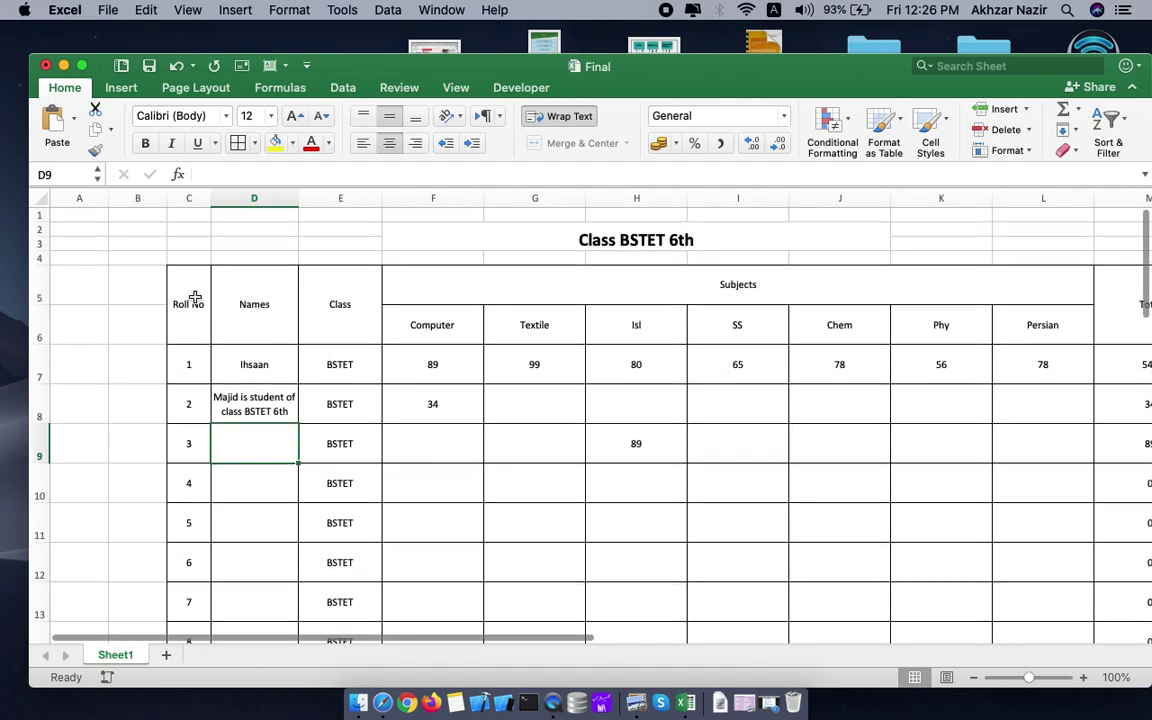
{"action": "mouse_move", "coordinate": [188, 300]}
{"action": "left_mouse_down"}
{"action": "mouse_move", "coordinate": [957, 557]}
{"action": "mouse_move", "coordinate": [647, 549]}
{"action": "mouse_move", "coordinate": [476, 677]}
{"action": "mouse_move", "coordinate": [522, 345]}
{"action": "left_mouse_up"}
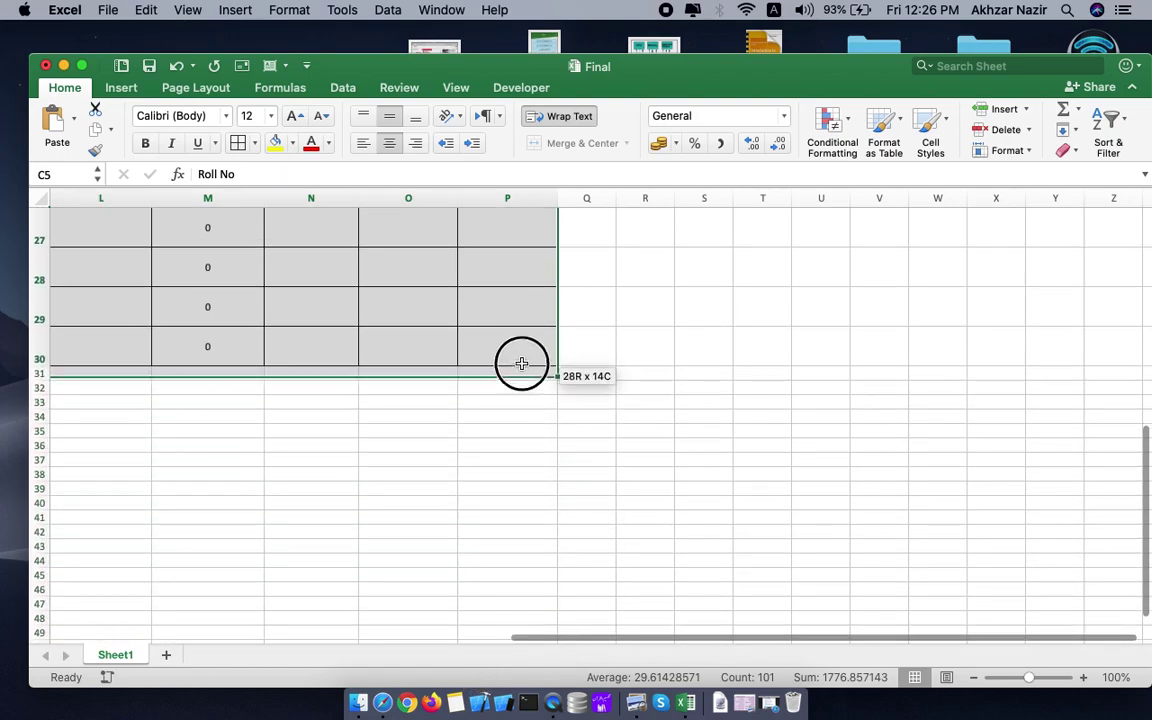
{"action": "scroll", "coordinate": [564, 479], "scroll_direction": "left", "scroll_amount": 5}
{"action": "scroll", "coordinate": [581, 486], "scroll_direction": "up", "scroll_amount": 5}
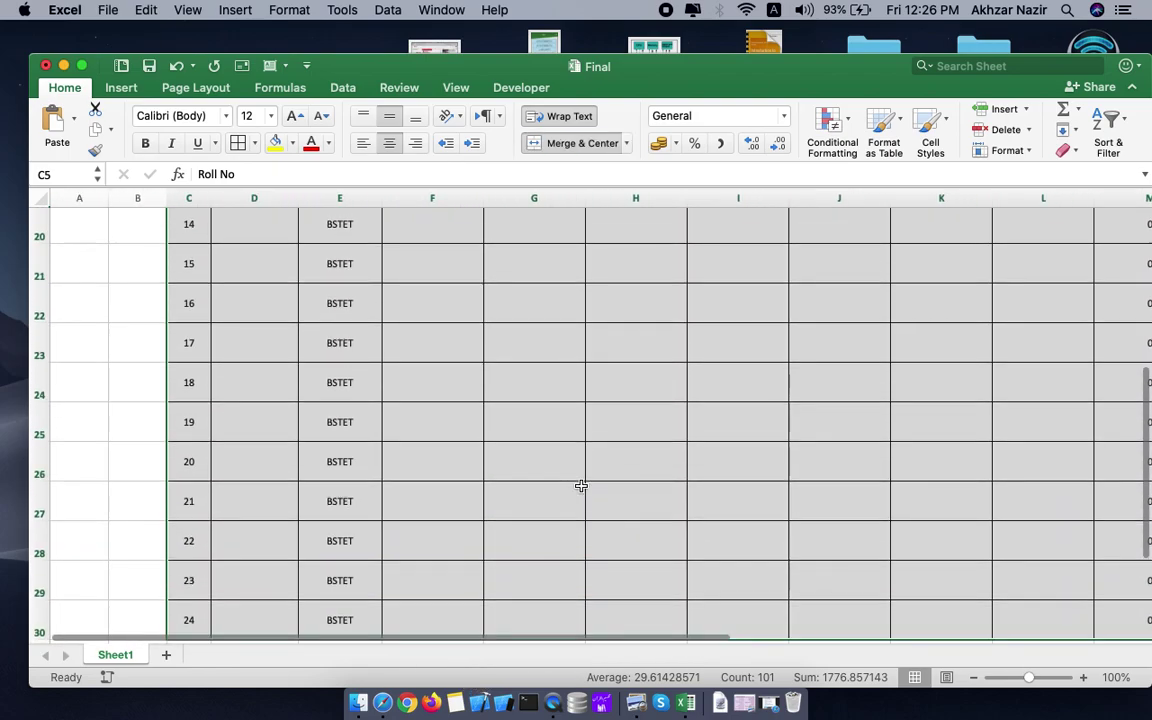
{"action": "scroll", "coordinate": [581, 486], "scroll_direction": "up", "scroll_amount": 3}
{"action": "scroll", "coordinate": [581, 486], "scroll_direction": "up", "scroll_amount": 3}
{"action": "scroll", "coordinate": [581, 486], "scroll_direction": "up", "scroll_amount": 5}
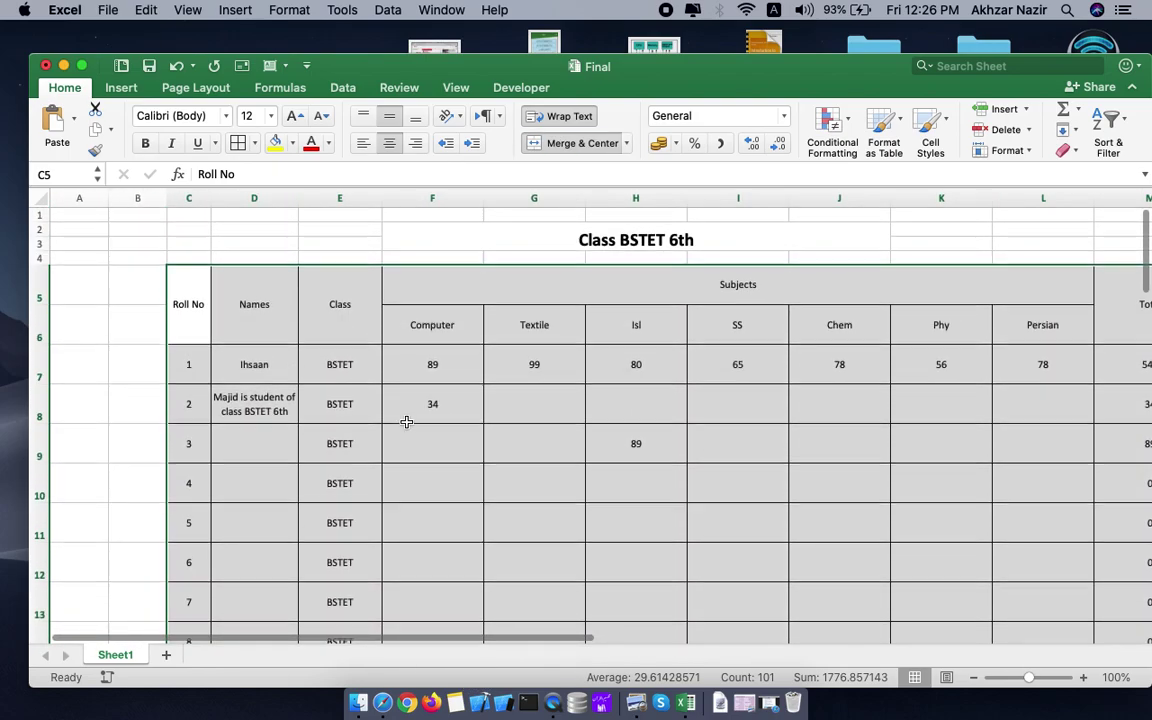
{"action": "right_click", "coordinate": [419, 430]}
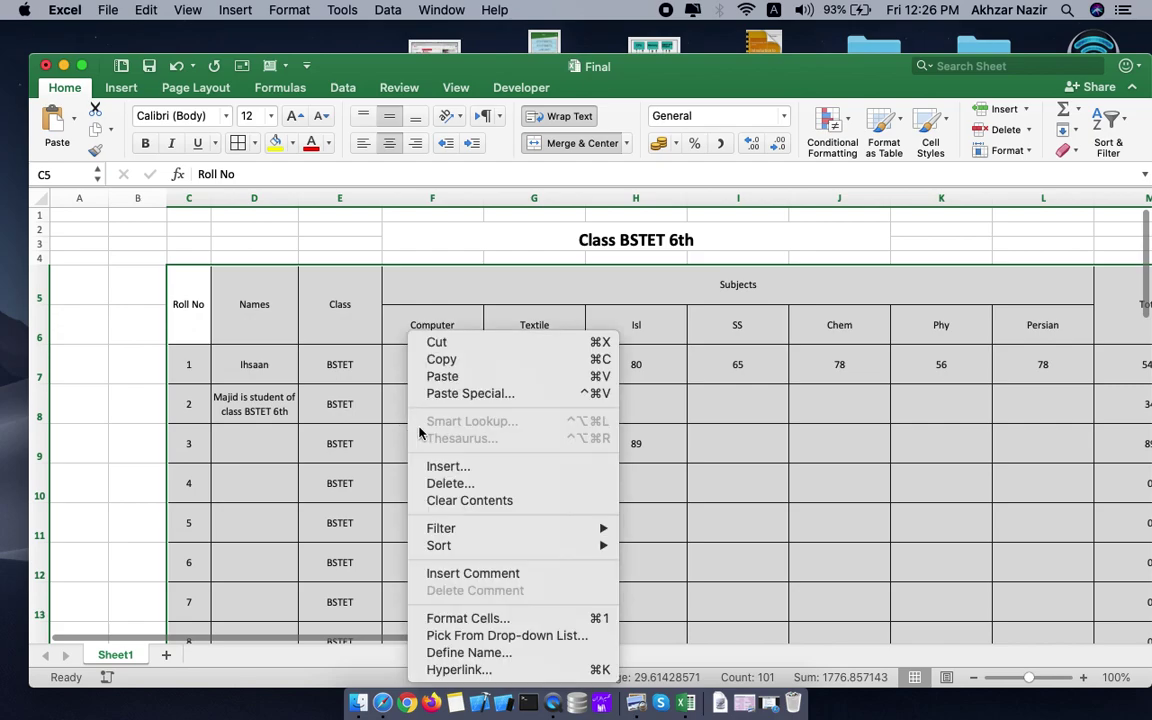
{"action": "left_click", "coordinate": [506, 622]}
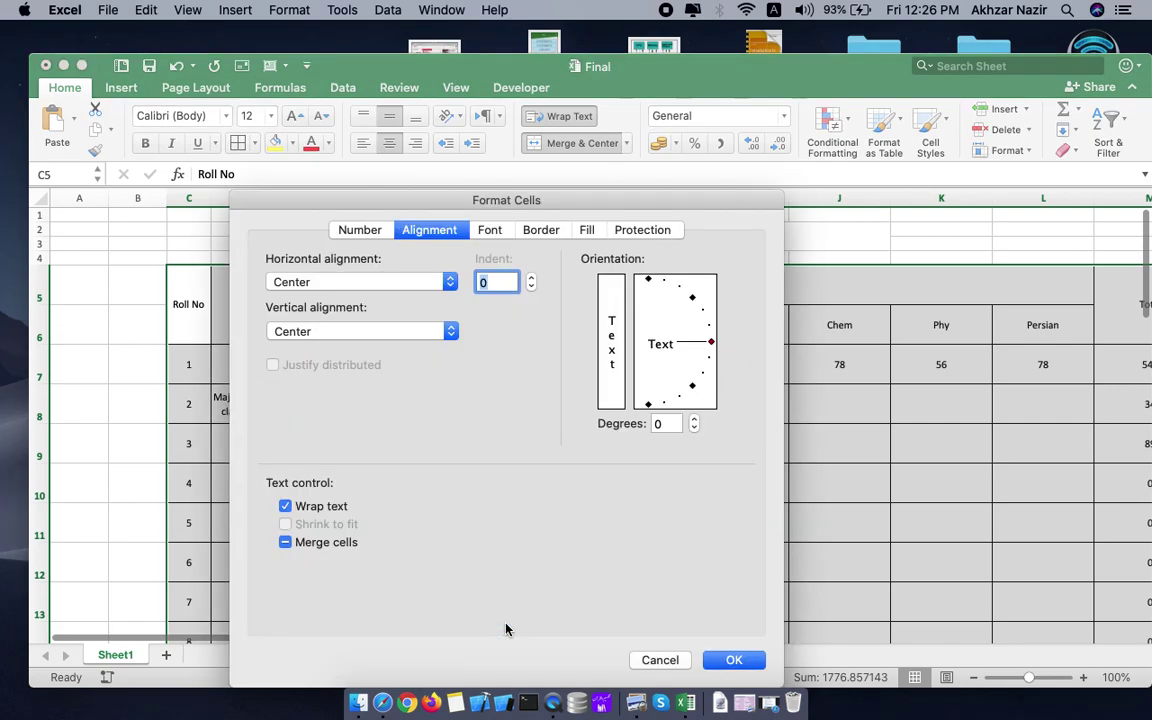
{"action": "left_click", "coordinate": [657, 660]}
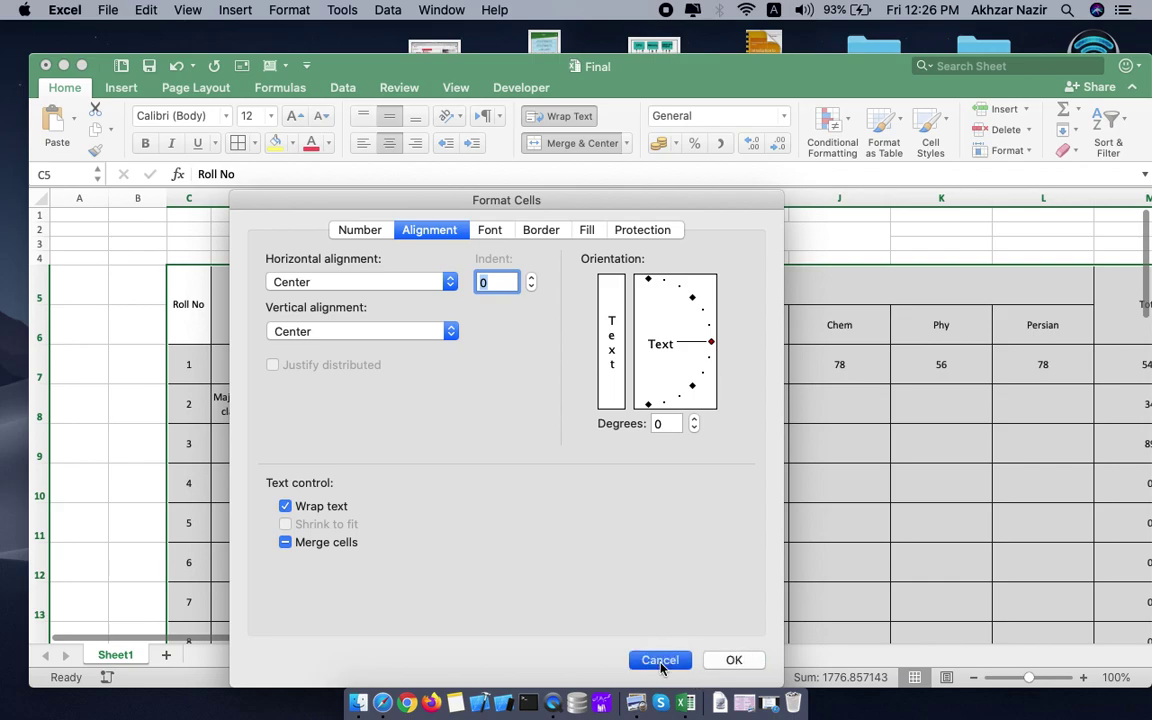
Step: Insert a blank Sheet2 after Sheet1, then reselect the Sheet1 tab
{"action": "left_click", "coordinate": [120, 88]}
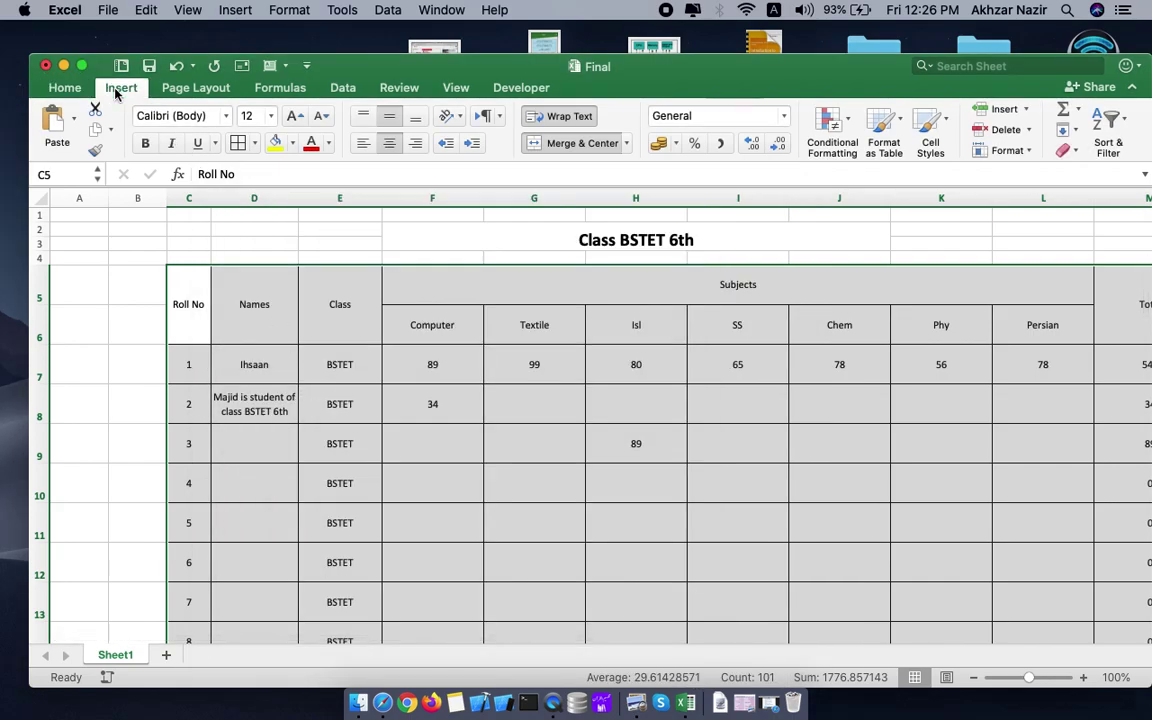
{"action": "left_click", "coordinate": [100, 8]}
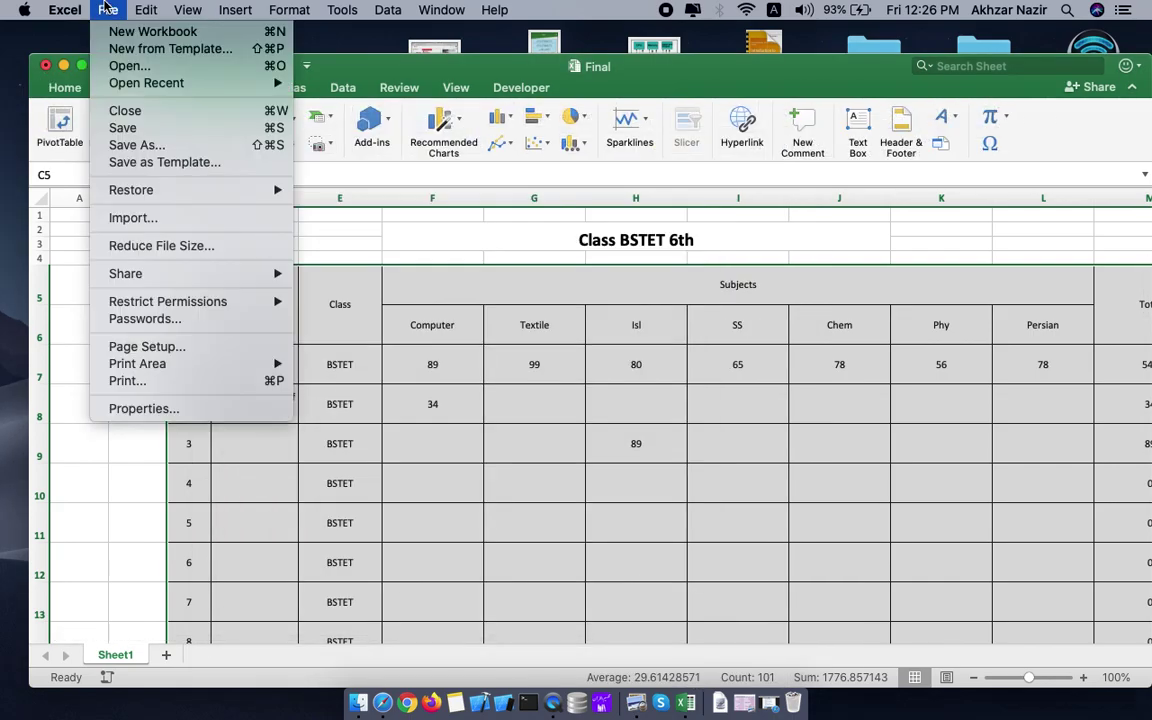
{"action": "mouse_move", "coordinate": [137, 8]}
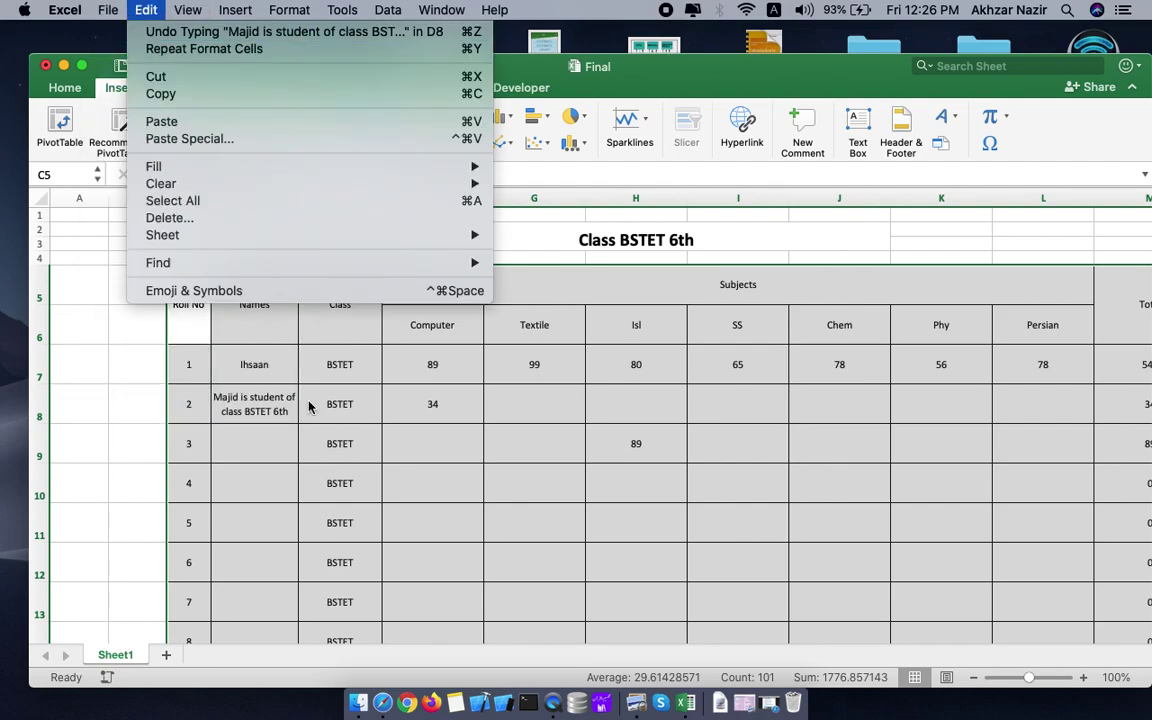
{"action": "left_click", "coordinate": [474, 468]}
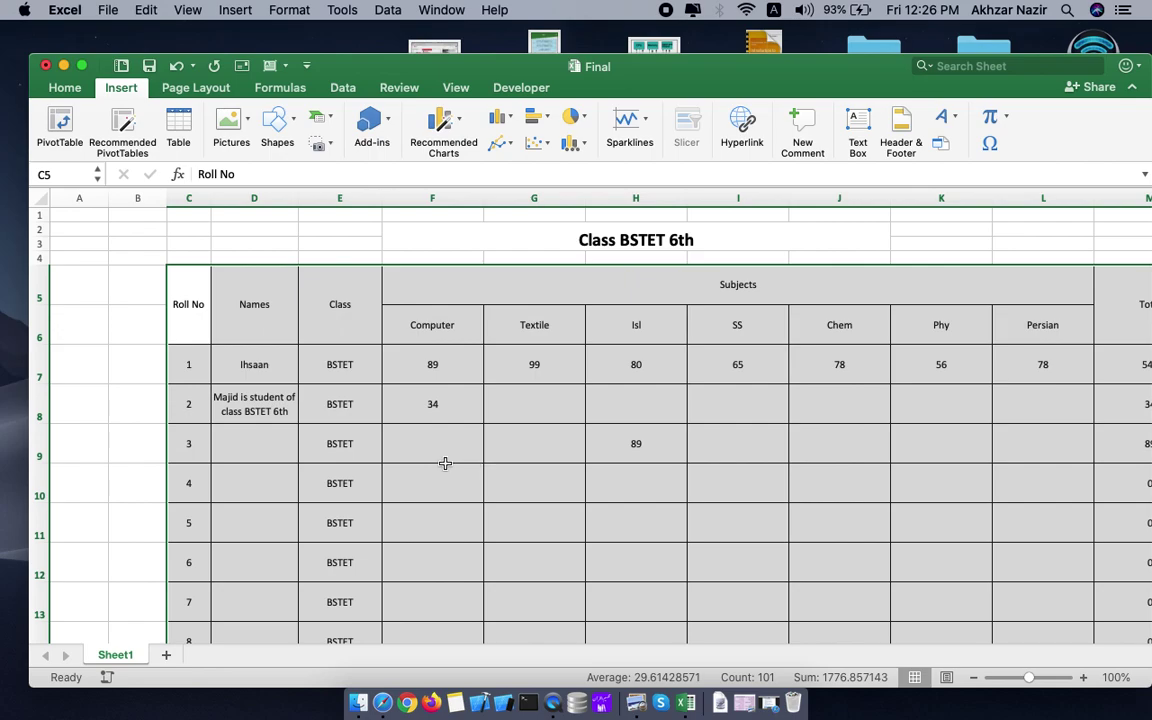
{"action": "left_click", "coordinate": [167, 655]}
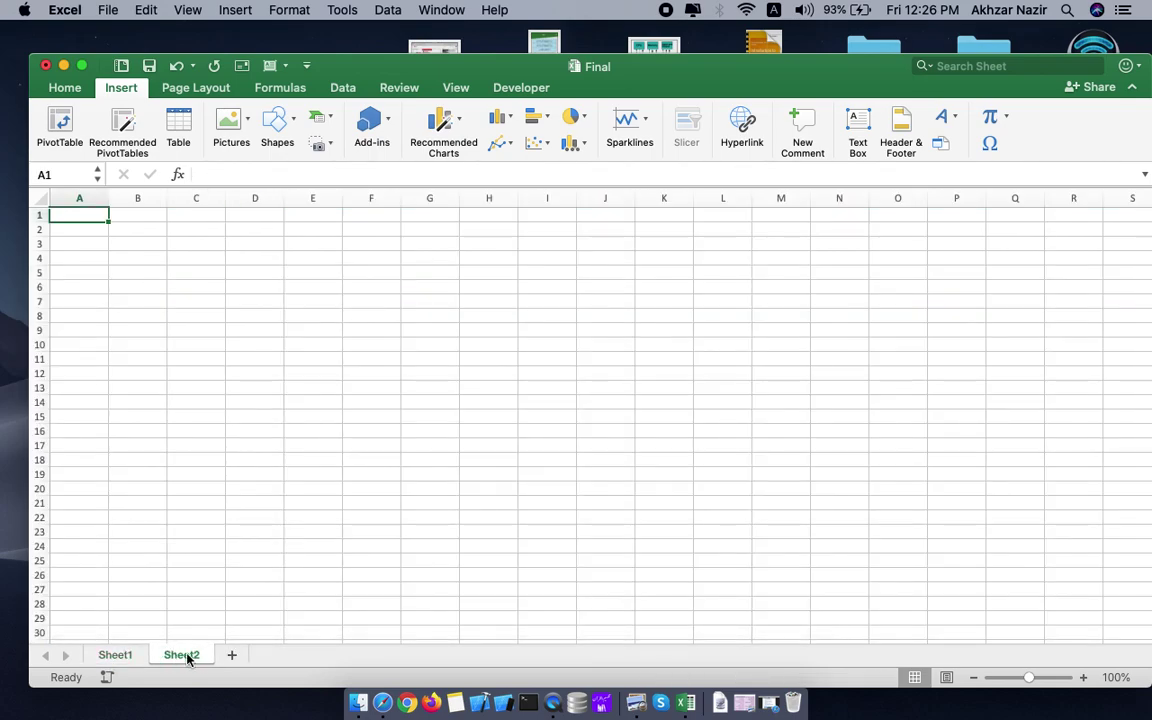
{"action": "left_click", "coordinate": [114, 655]}
Step: Copy Sheet1 via Move or Copy with Create a copy ticked, creating Sheet1 (2)
{"action": "right_click", "coordinate": [114, 657]}
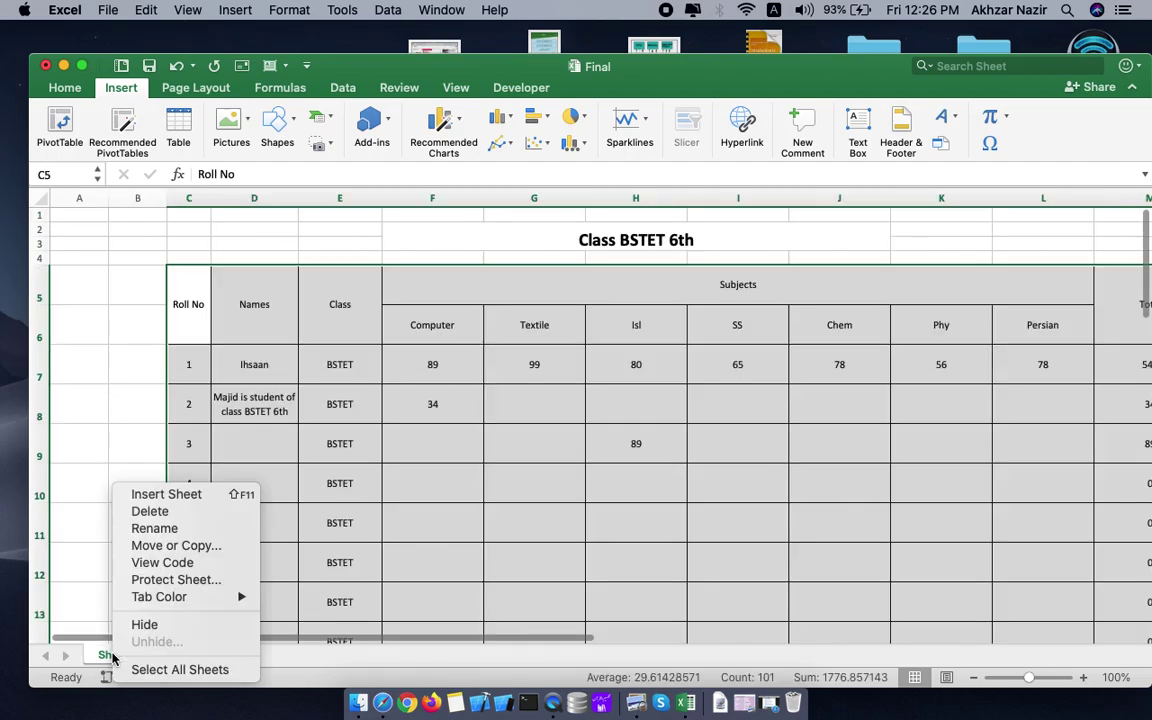
{"action": "left_click", "coordinate": [114, 656]}
{"action": "right_click", "coordinate": [116, 655]}
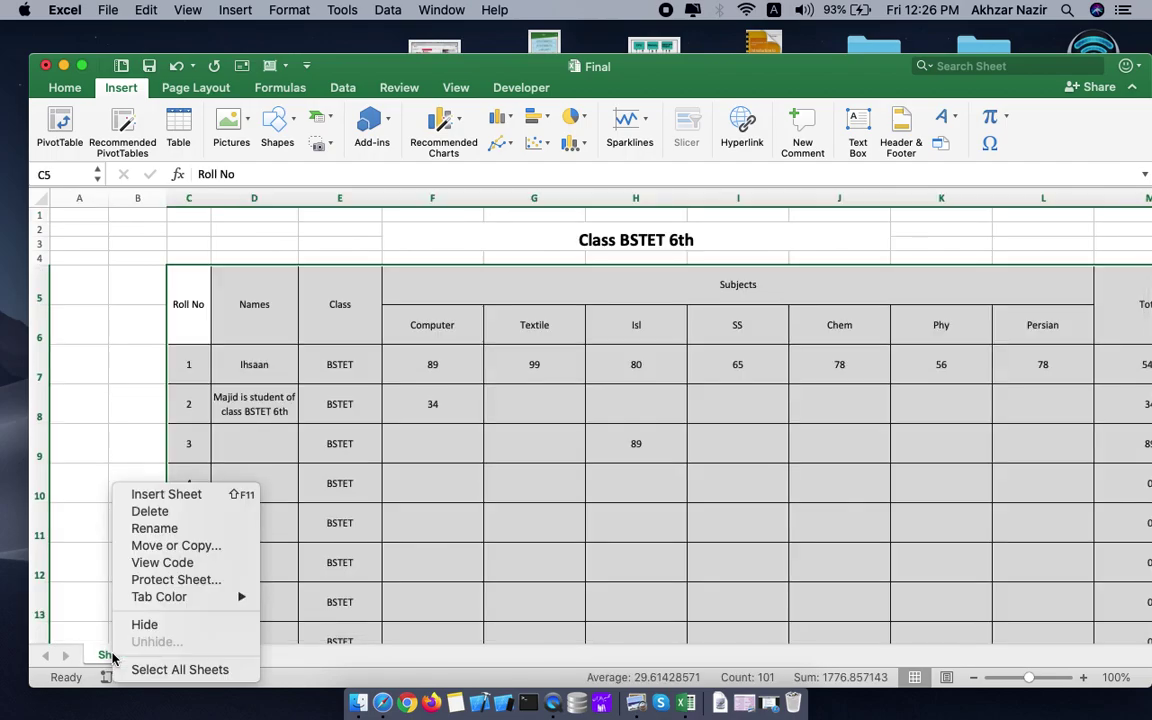
{"action": "left_click", "coordinate": [184, 548]}
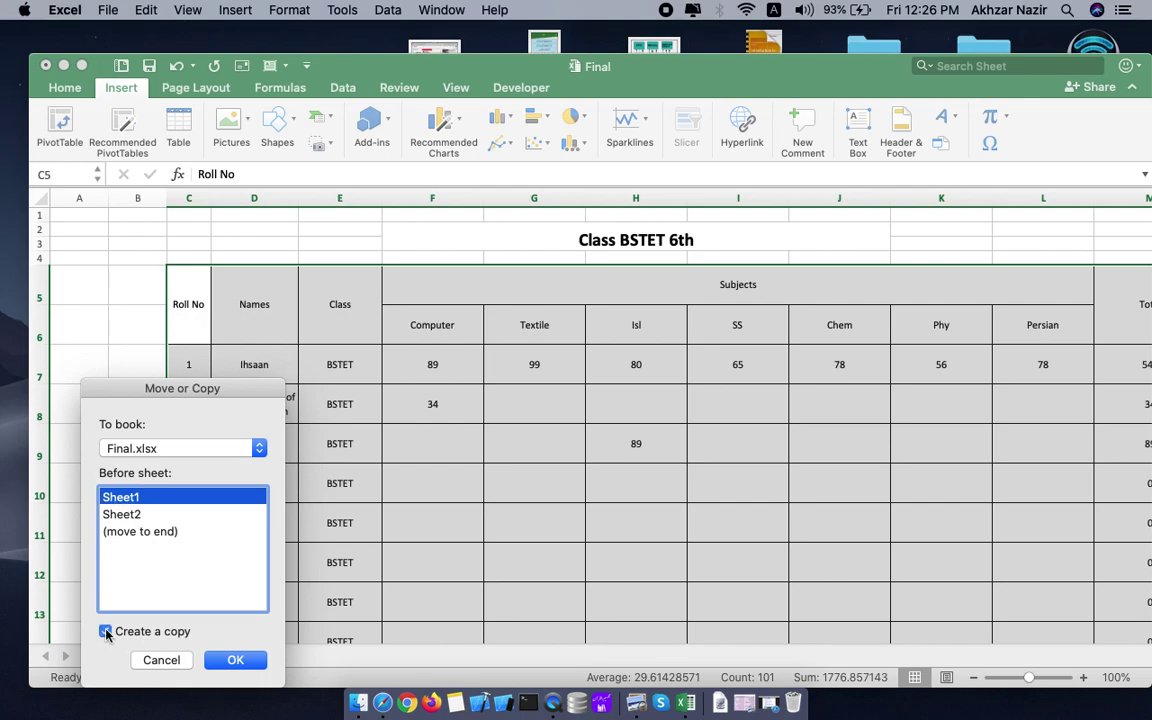
{"action": "left_click", "coordinate": [232, 660]}
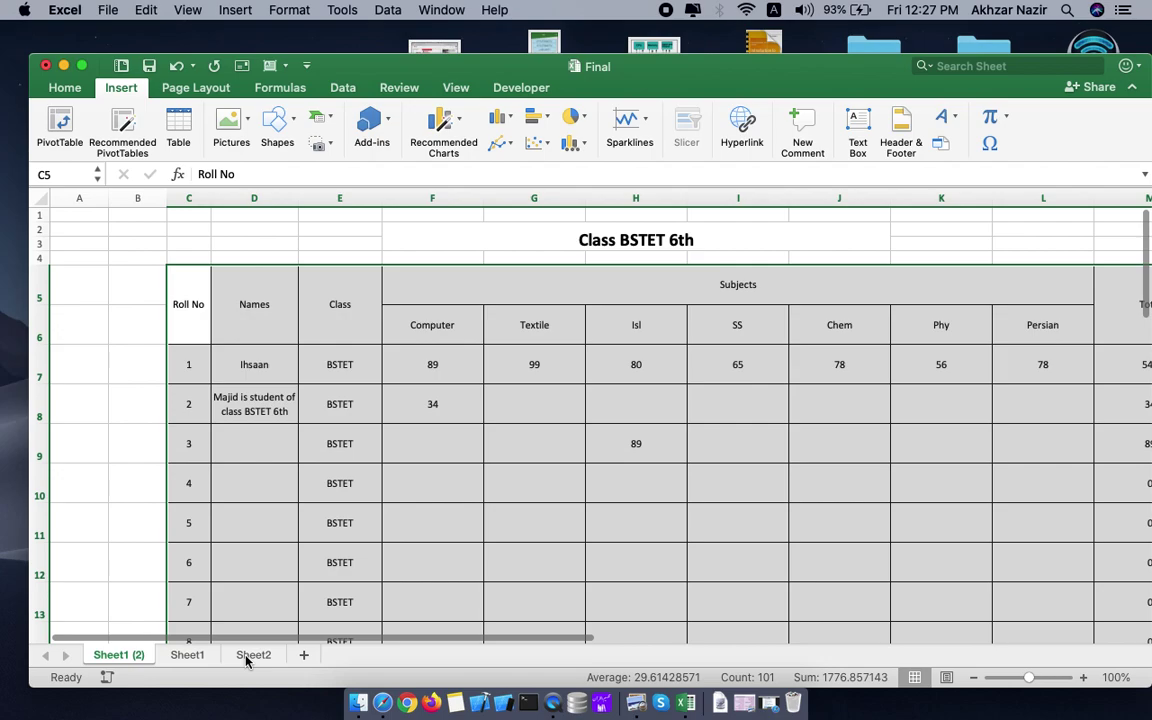
Step: Check Sheet1 (2), Sheet1 and Sheet2 in turn, ending on Sheet1
{"action": "left_click", "coordinate": [189, 655]}
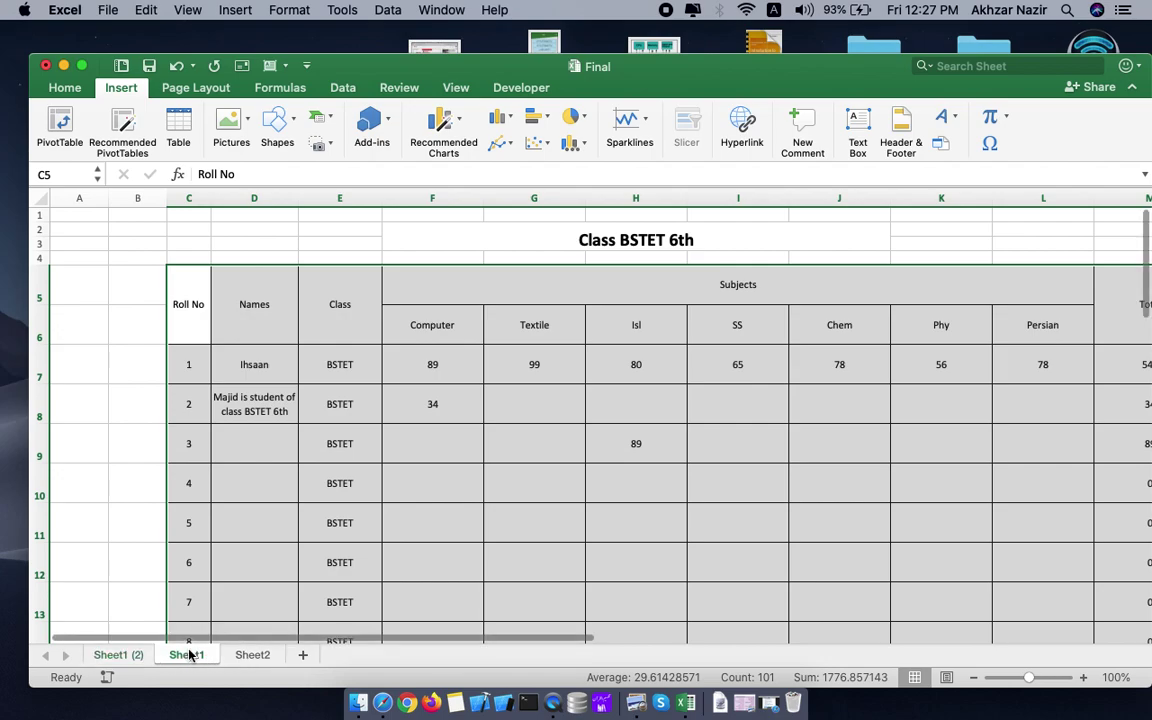
{"action": "left_click", "coordinate": [118, 655]}
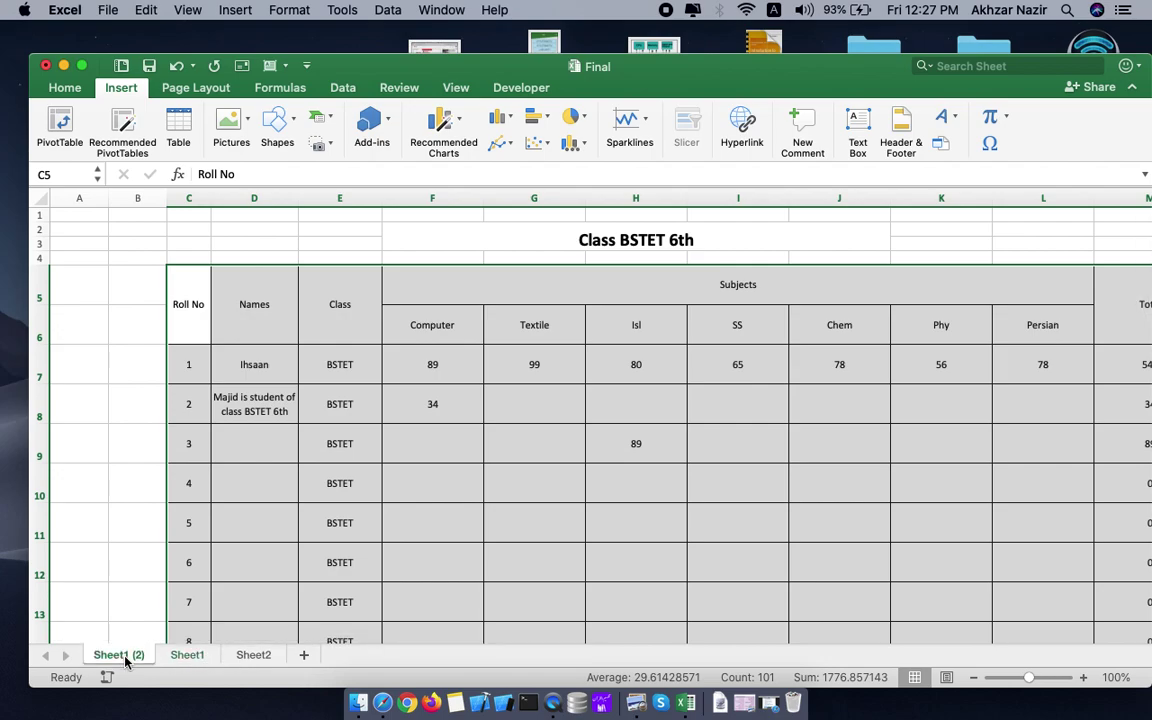
{"action": "left_click", "coordinate": [254, 655]}
{"action": "left_click", "coordinate": [187, 656]}
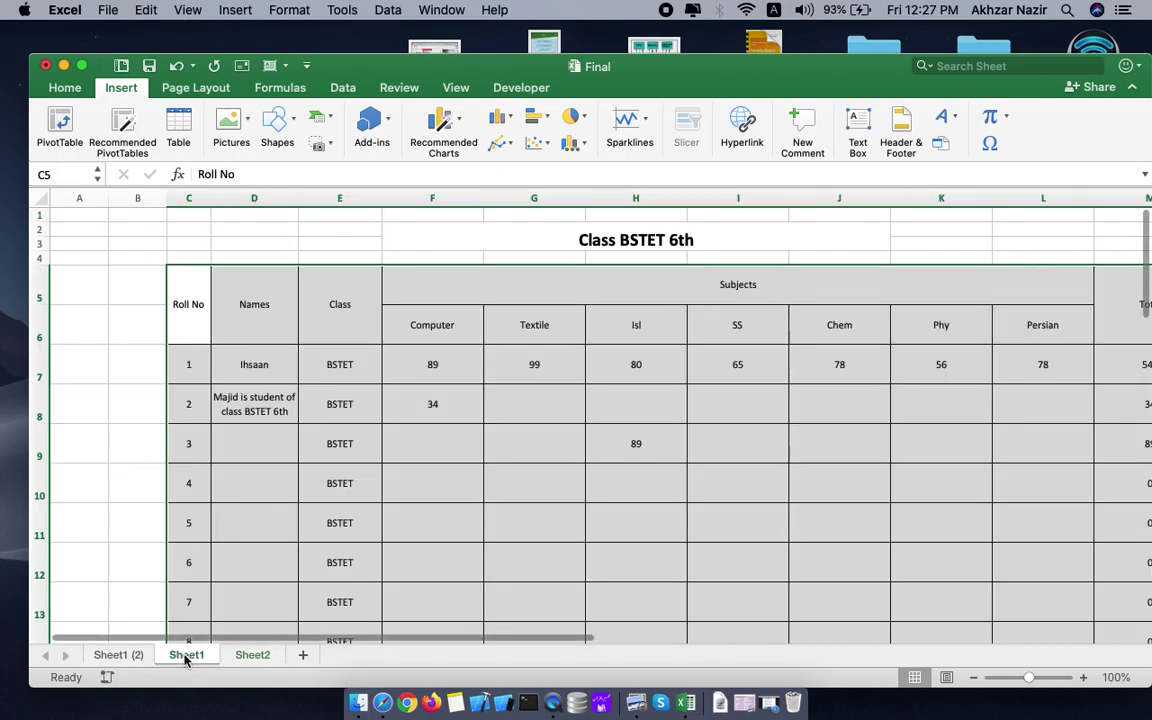
Step: Rename the Sheet1 (2) tab to 'New Sheet'
{"action": "double_click", "coordinate": [128, 655]}
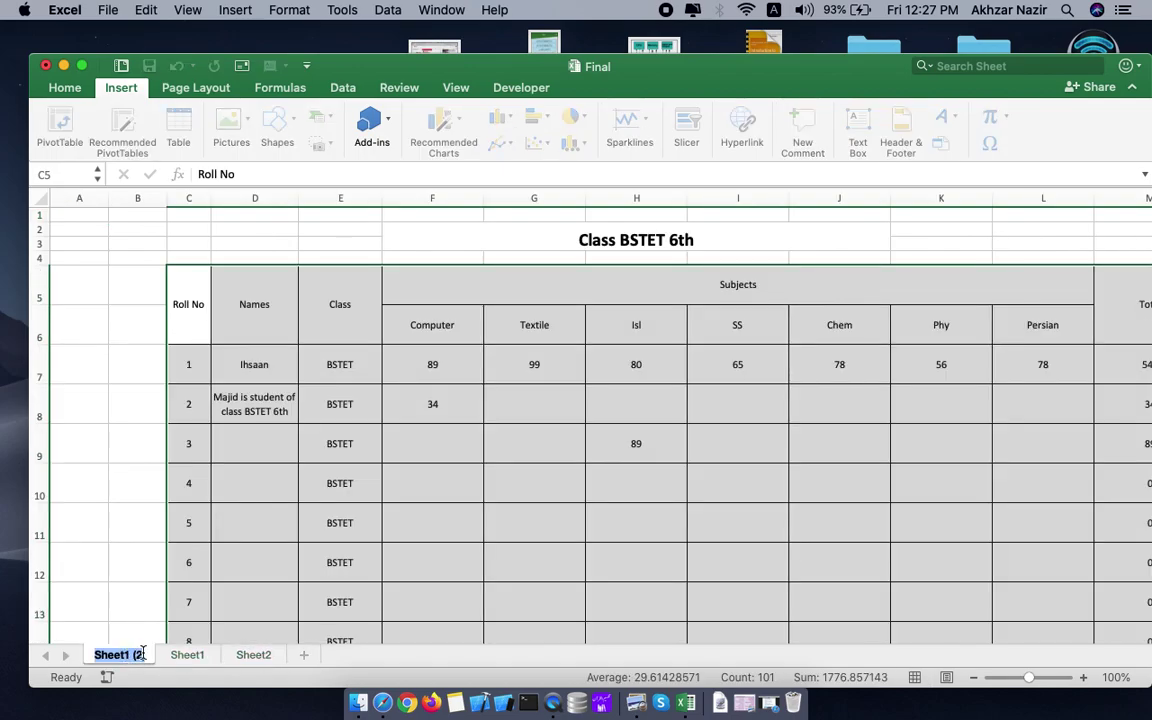
{"action": "key", "text": "BackSpace"}
{"action": "type", "text": "New"}
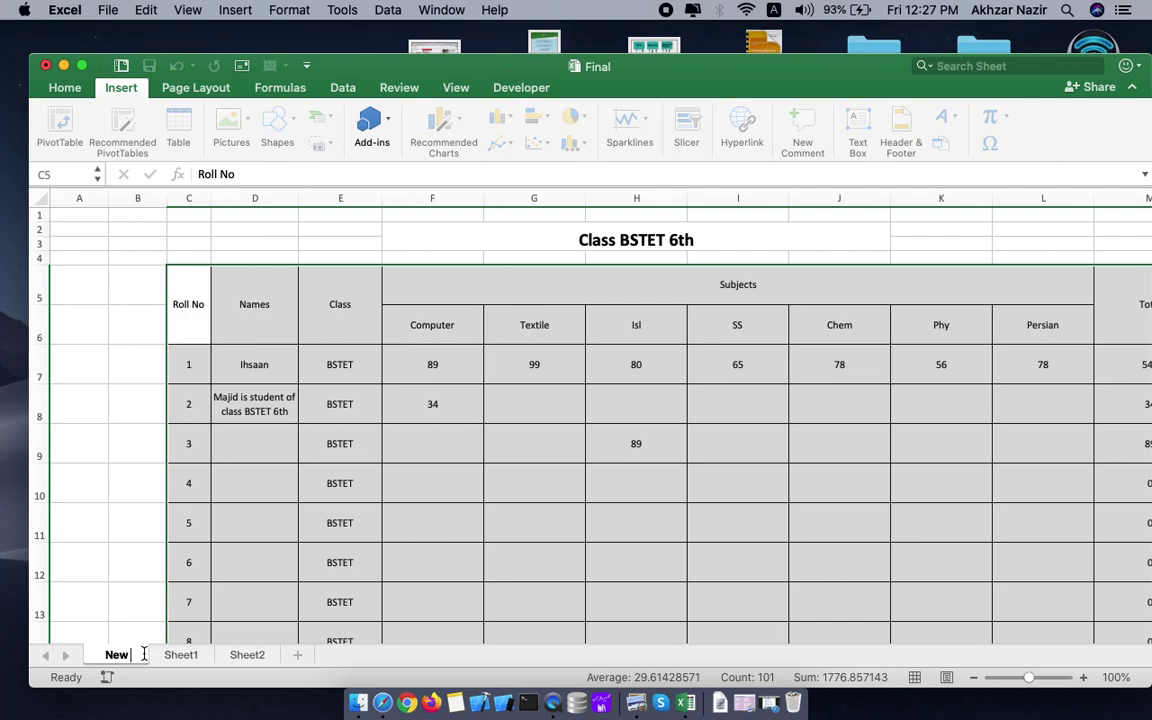
{"action": "type", "text": " Sheet"}
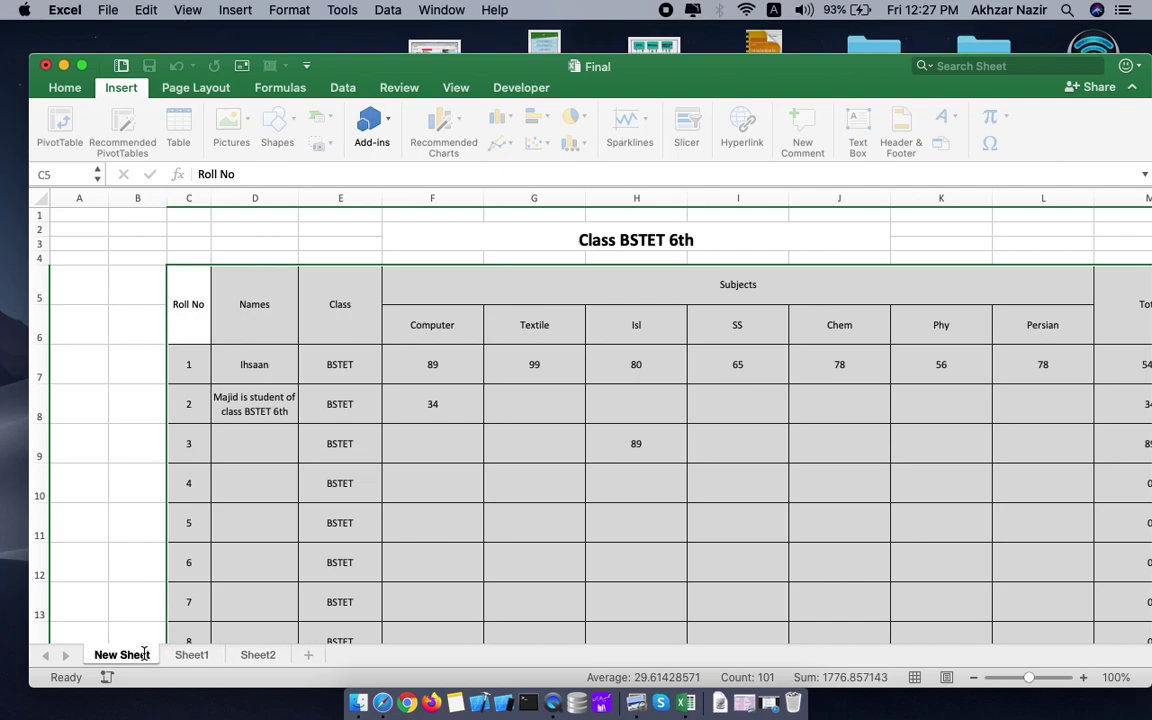
{"action": "key", "text": "Return"}
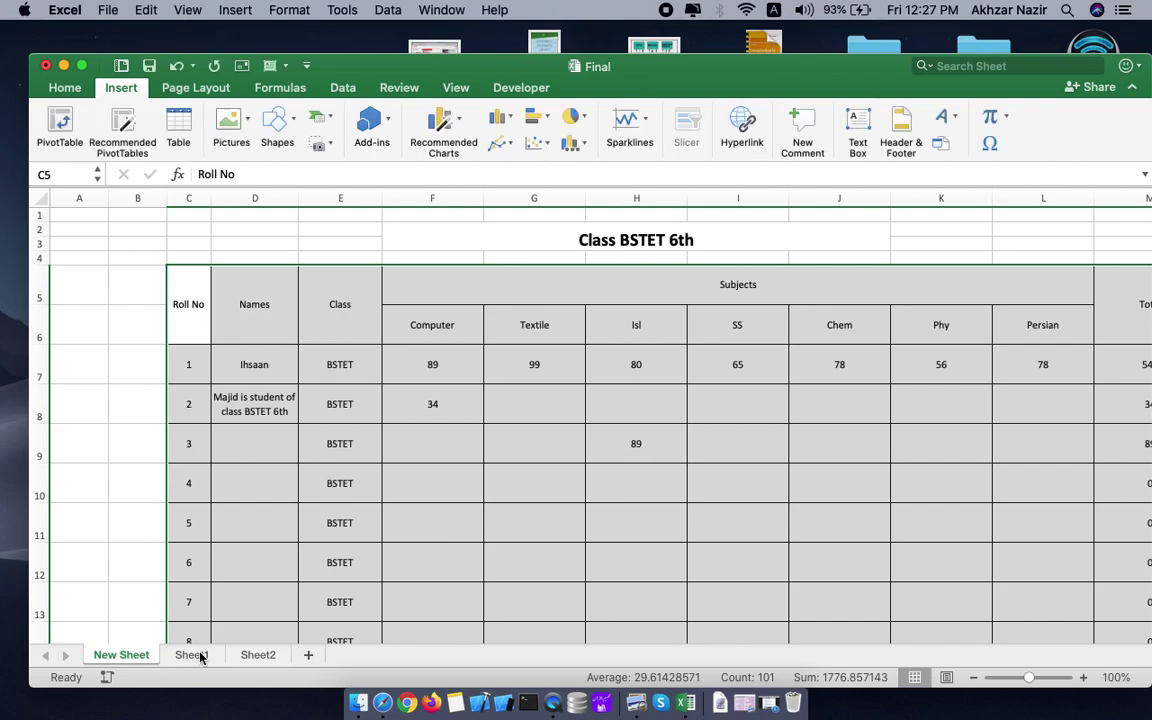
Step: Check the New Sheet and Sheet1 tabs, then switch to Safari's course document
{"action": "left_click", "coordinate": [195, 656]}
{"action": "left_click", "coordinate": [120, 655]}
{"action": "left_click", "coordinate": [190, 655]}
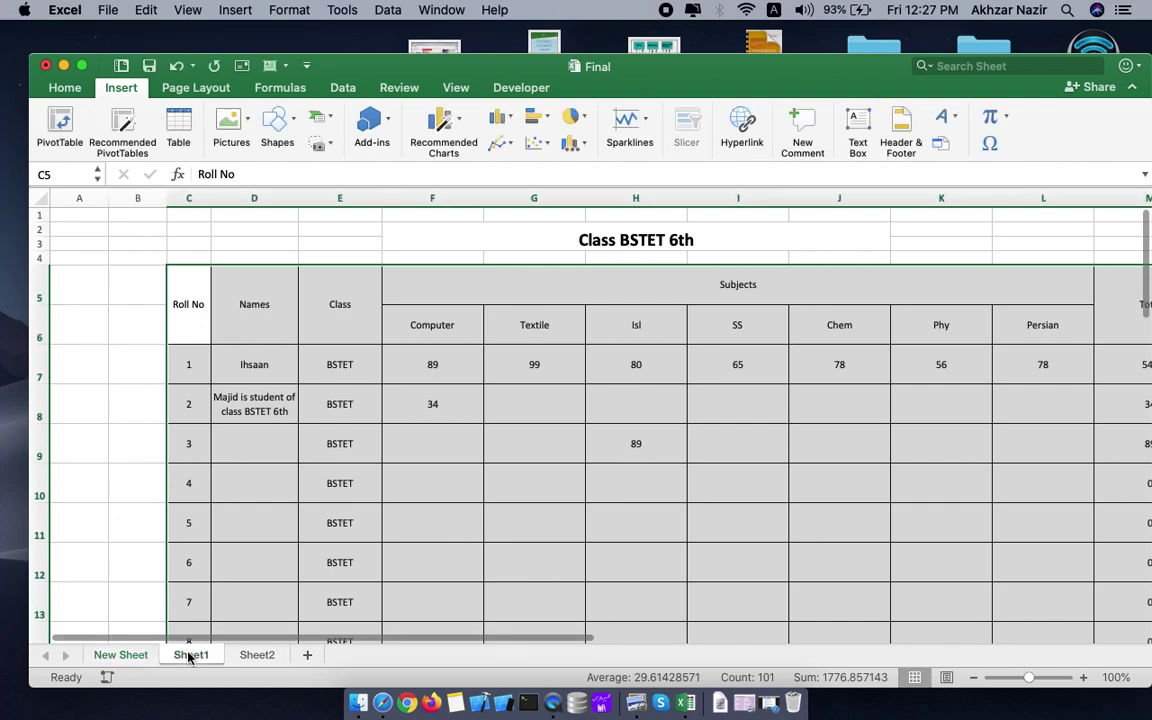
{"action": "left_click", "coordinate": [382, 703]}
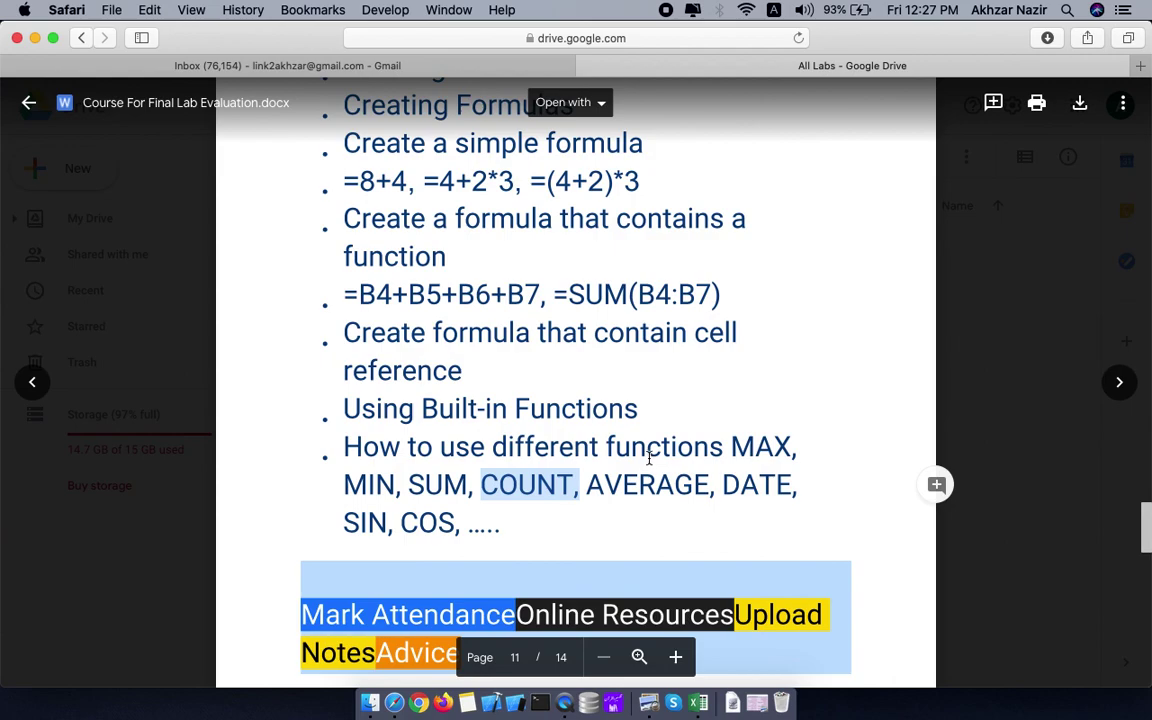
Step: Scroll the preview back to page 10's Lecture 10 topics, ending at text alignment in cells
{"action": "scroll", "coordinate": [597, 453], "scroll_direction": "down", "scroll_amount": 2}
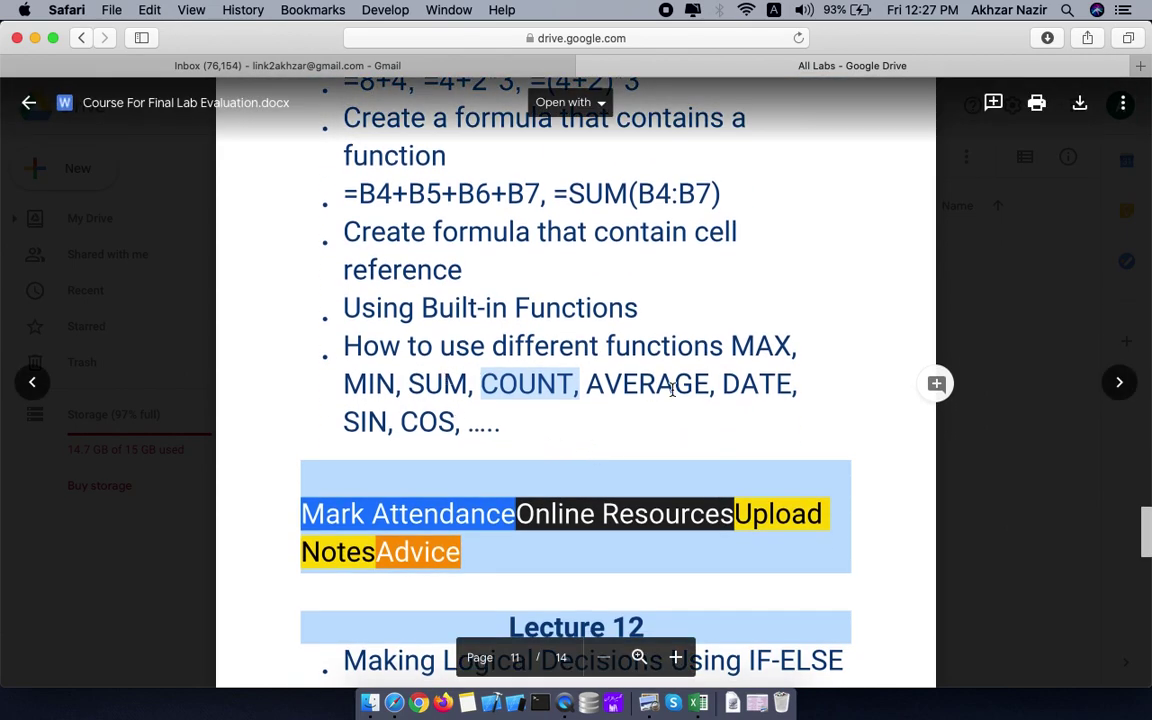
{"action": "double_click", "coordinate": [358, 386]}
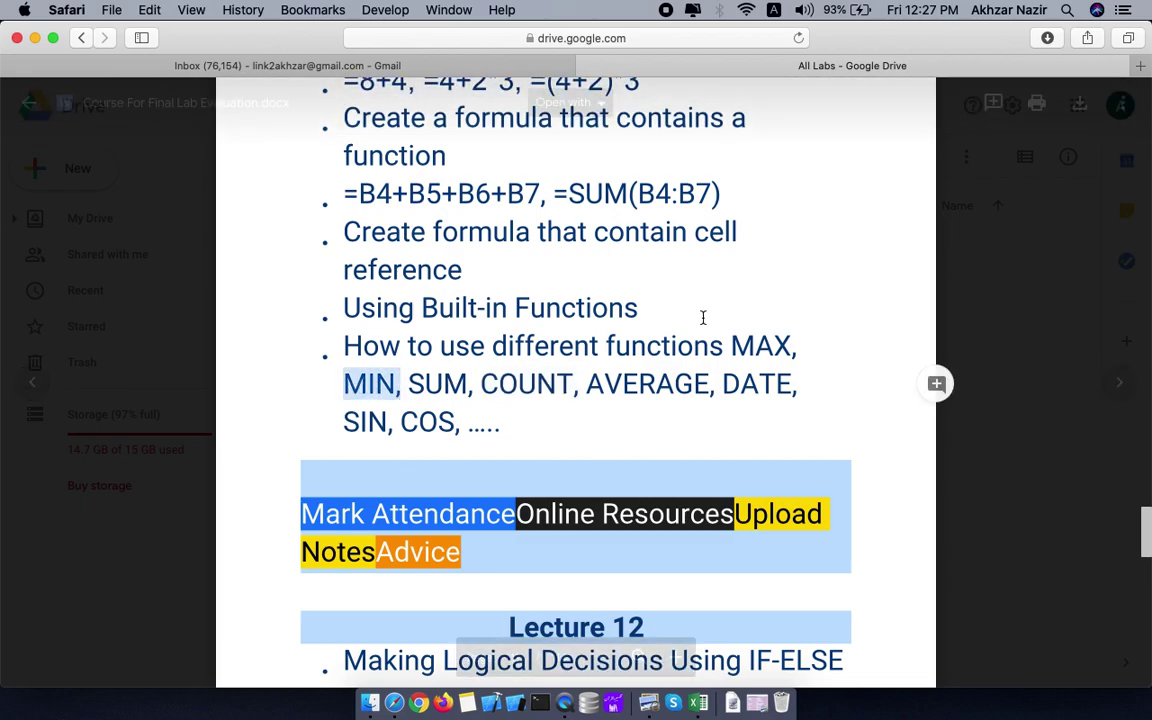
{"action": "scroll", "coordinate": [627, 385], "scroll_direction": "up", "scroll_amount": 10}
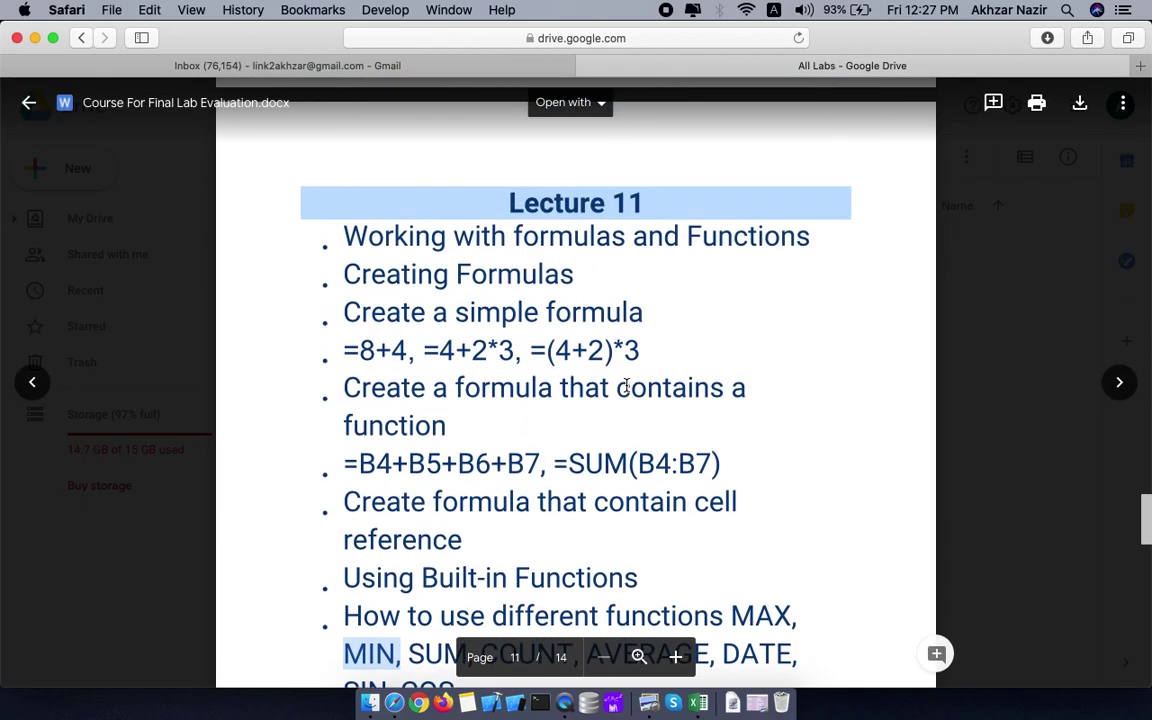
{"action": "scroll", "coordinate": [627, 385], "scroll_direction": "up", "scroll_amount": 10}
{"action": "scroll", "coordinate": [627, 385], "scroll_direction": "up", "scroll_amount": 2}
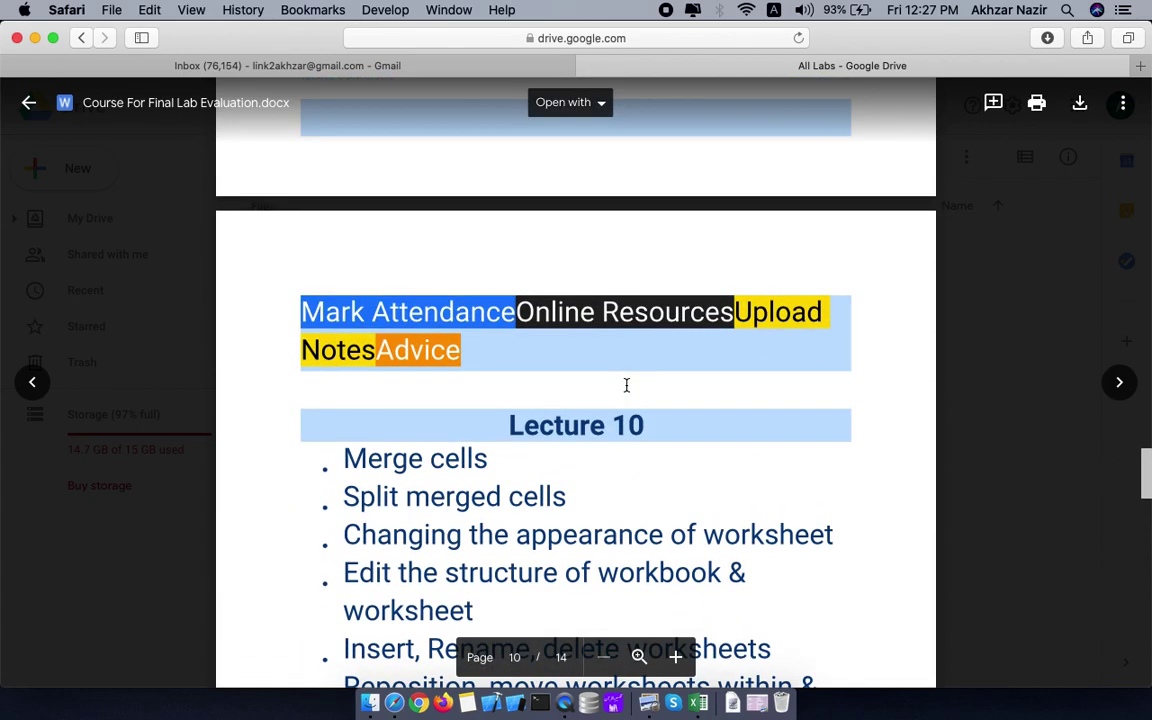
{"action": "scroll", "coordinate": [627, 385], "scroll_direction": "up", "scroll_amount": 4}
{"action": "scroll", "coordinate": [627, 385], "scroll_direction": "up", "scroll_amount": 5}
{"action": "scroll", "coordinate": [627, 385], "scroll_direction": "up", "scroll_amount": 4}
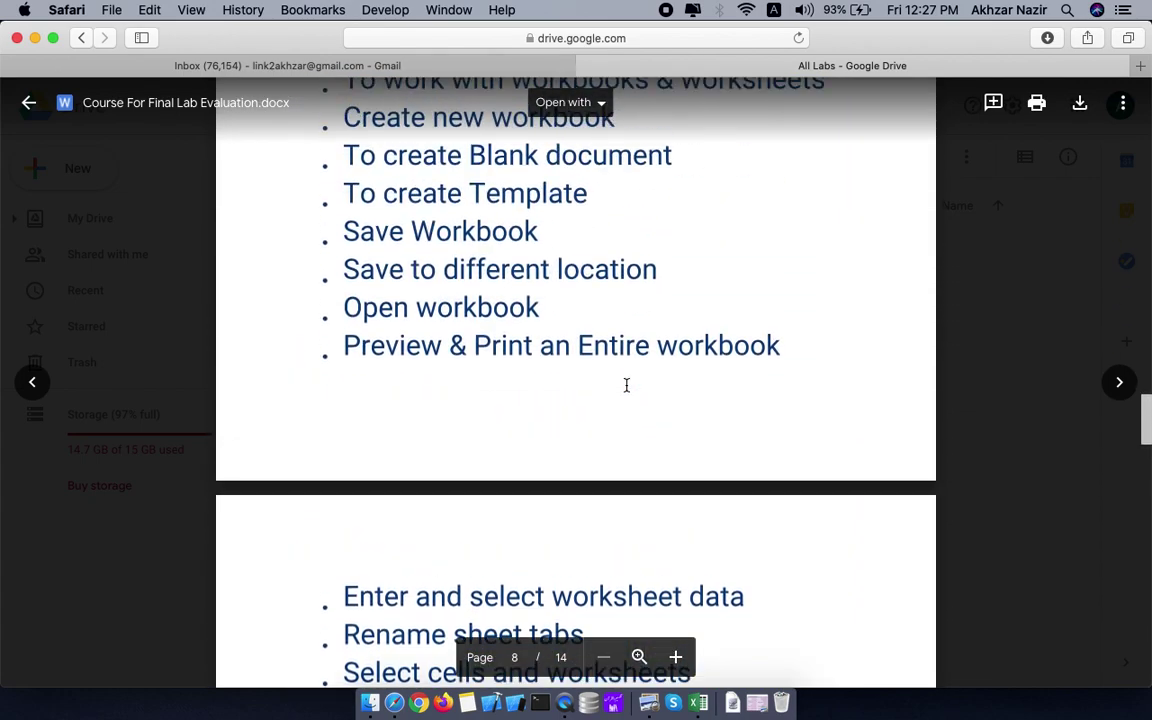
{"action": "scroll", "coordinate": [627, 385], "scroll_direction": "down", "scroll_amount": 3}
{"action": "scroll", "coordinate": [627, 385], "scroll_direction": "down", "scroll_amount": 5}
{"action": "scroll", "coordinate": [627, 385], "scroll_direction": "down", "scroll_amount": 4}
{"action": "scroll", "coordinate": [627, 385], "scroll_direction": "down", "scroll_amount": 5}
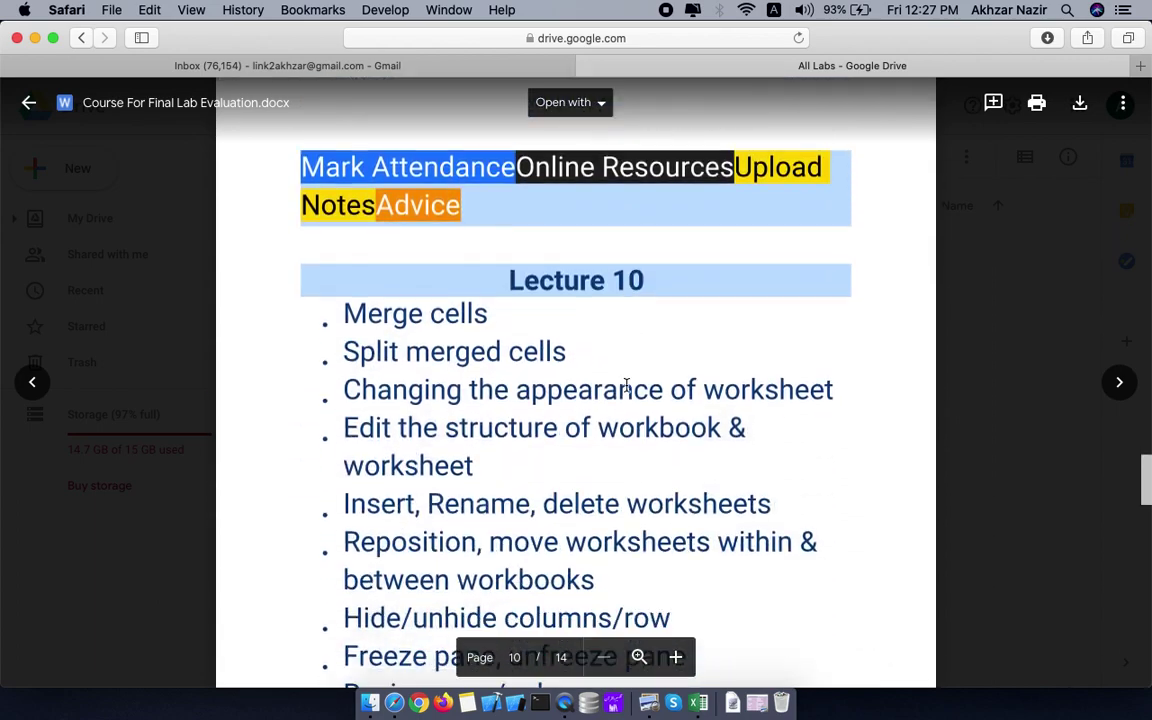
{"action": "scroll", "coordinate": [627, 385], "scroll_direction": "down", "scroll_amount": 3}
{"action": "scroll", "coordinate": [627, 385], "scroll_direction": "down", "scroll_amount": 1}
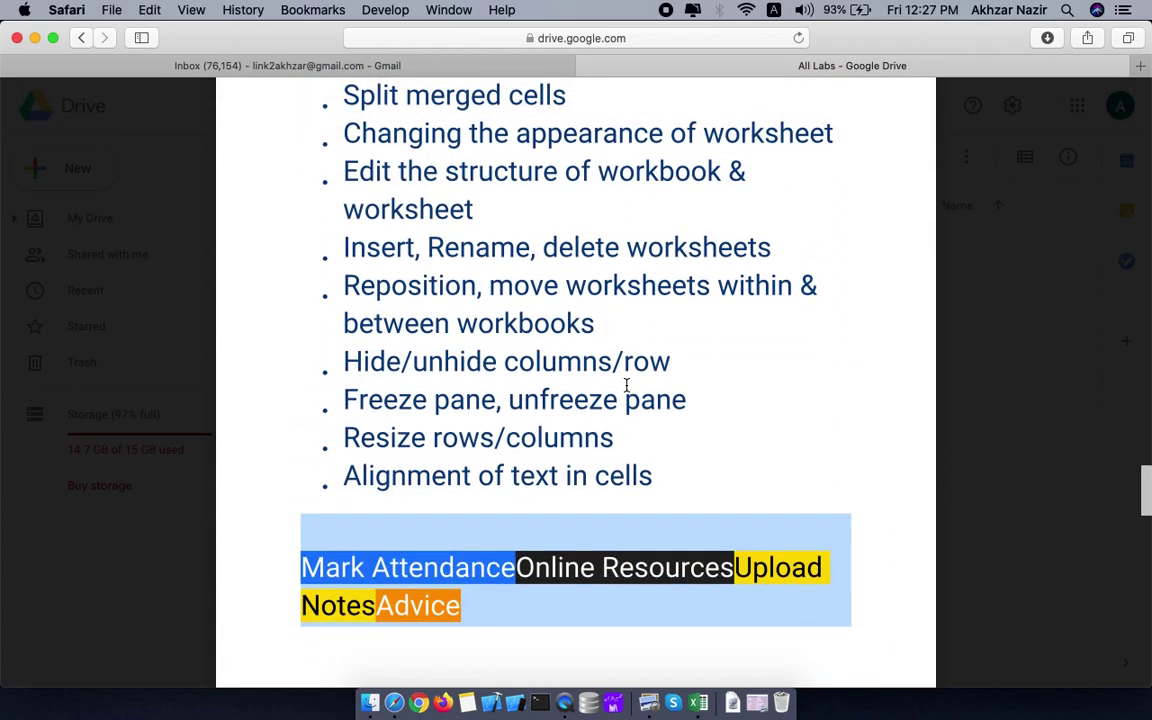